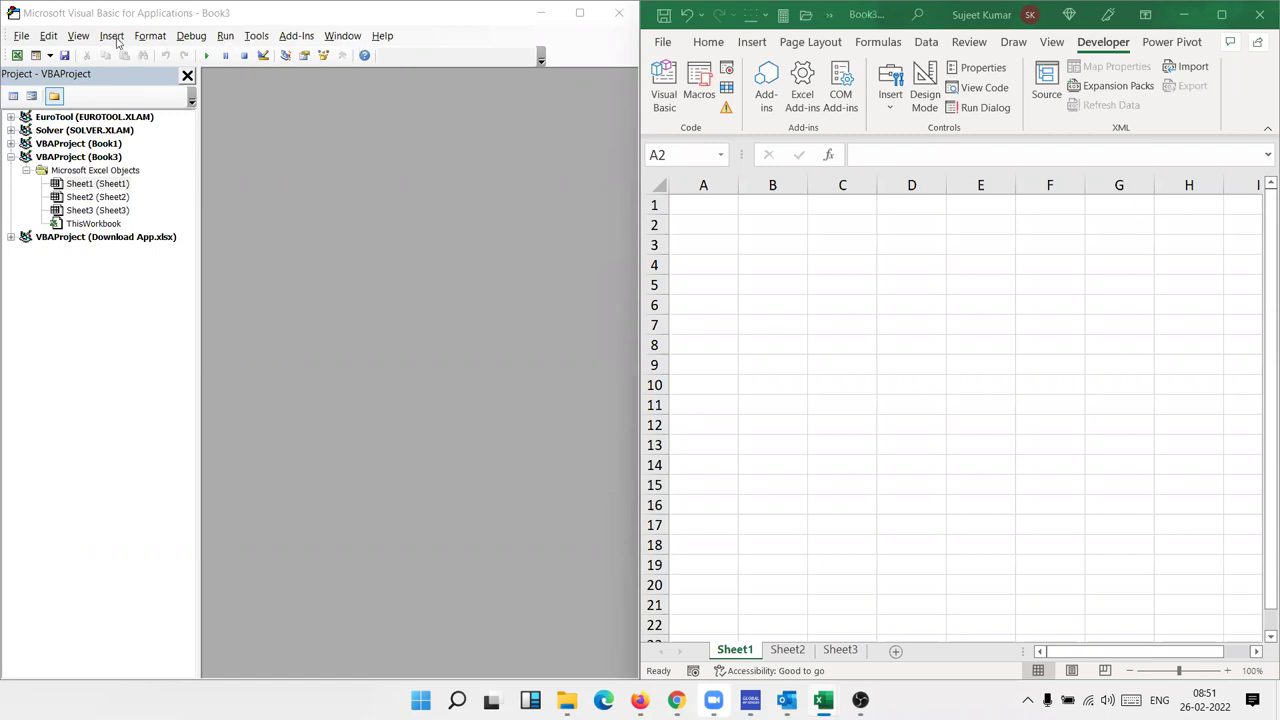
# Insert a new code module, Module1, into the Book3 project
pyautogui.click(118, 41)
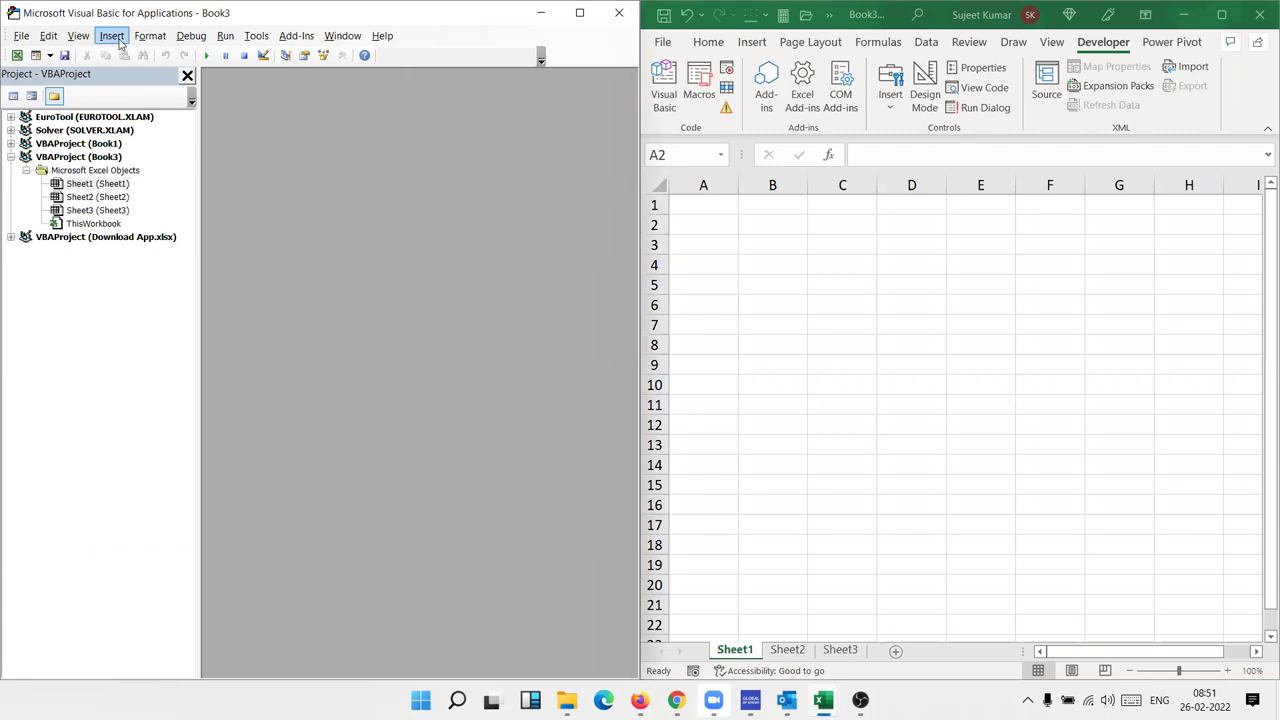
pyautogui.click(118, 38)
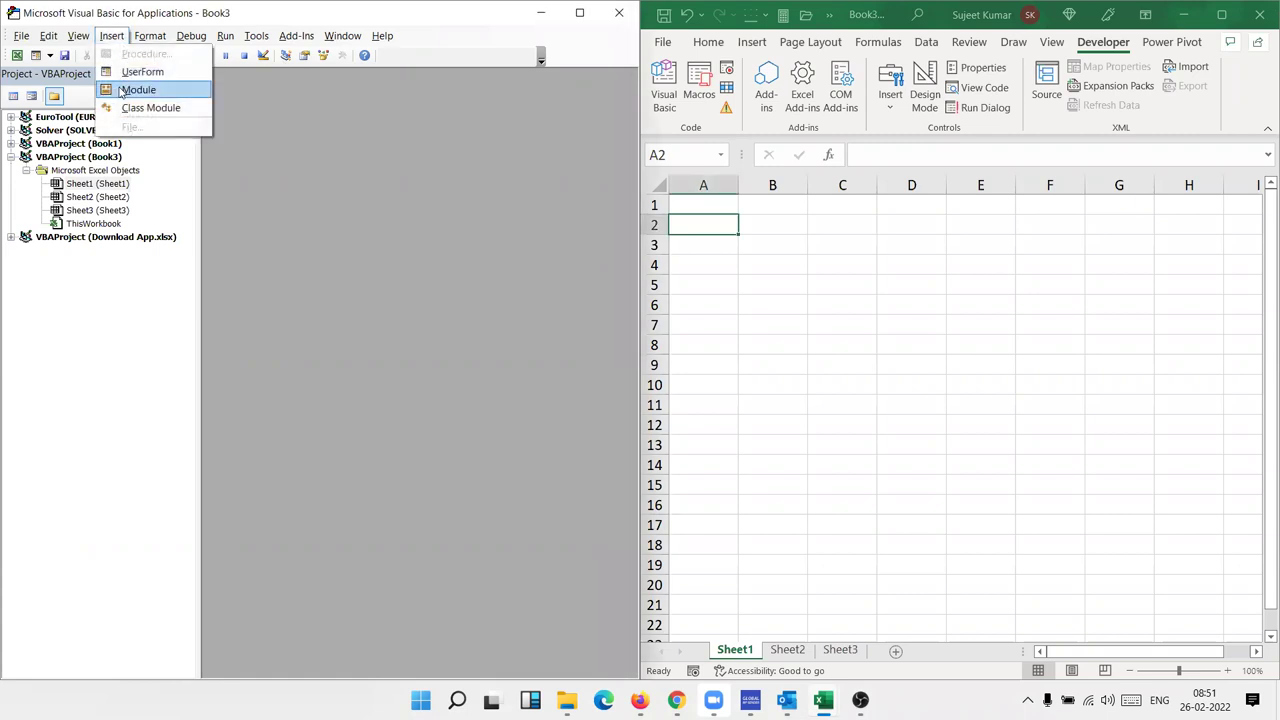
pyautogui.click(121, 91)
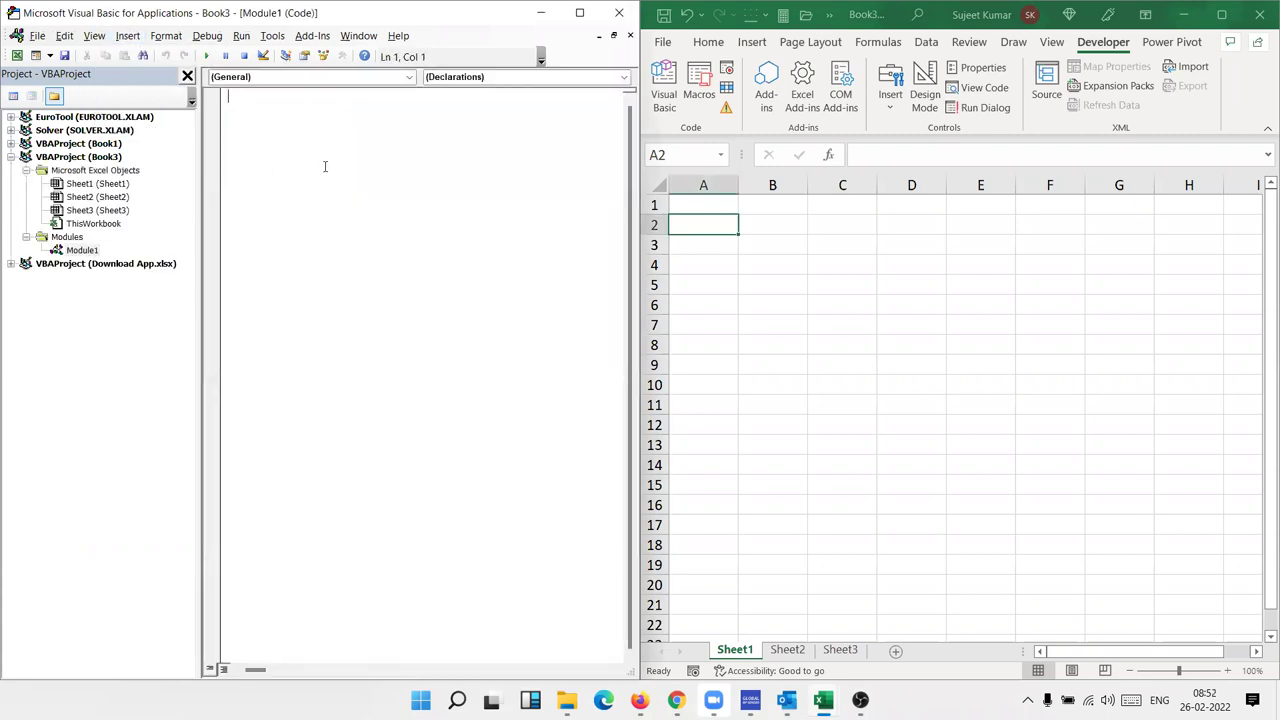
# Type the example lines Application, Workbooks, Sheets and Range in Module1
pyautogui.write('application')
pyautogui.press('Return')
pyautogui.write('workbooks')
pyautogui.press('Return')
pyautogui.write('sheets')
pyautogui.press('Return')
pyautogui.write('range')
pyautogui.press('Return')
# Select and delete all four example lines so Module1 is empty
pyautogui.hotkey('ctrl', 'Home')
pyautogui.hotkey('shift', 'Down')
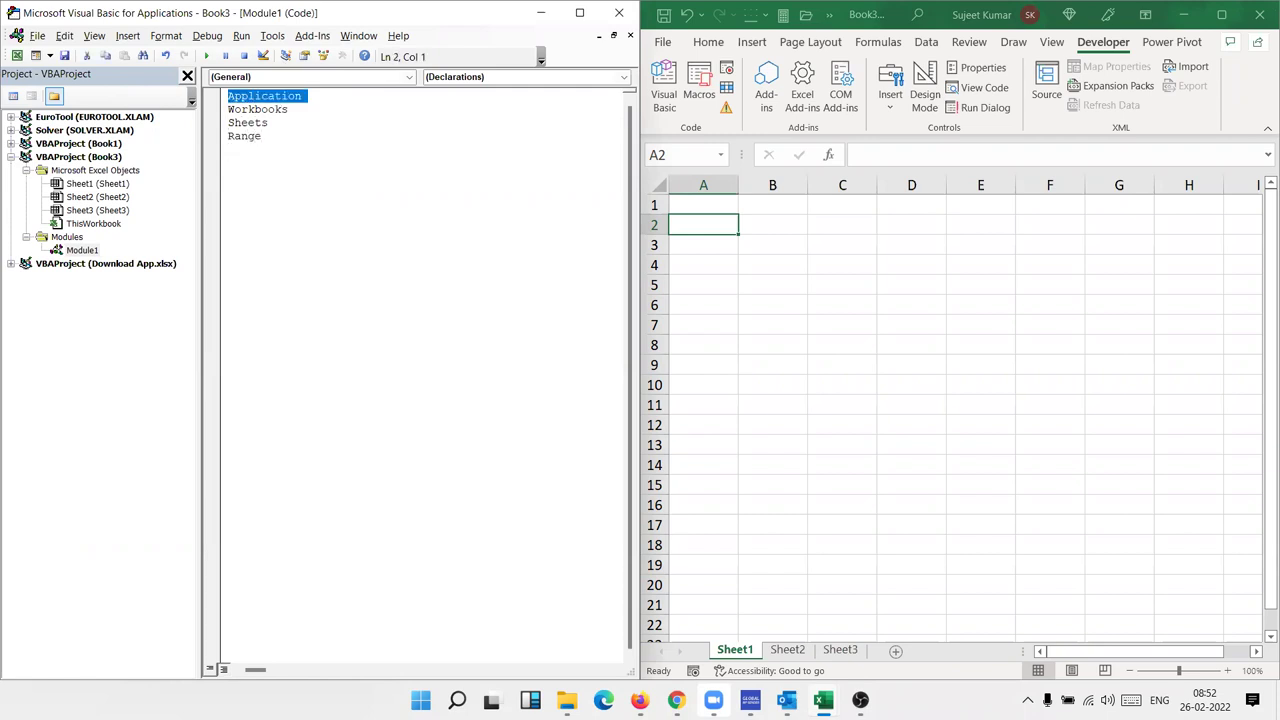
pyautogui.press('Delete')
pyautogui.hotkey('shift', 'Down')
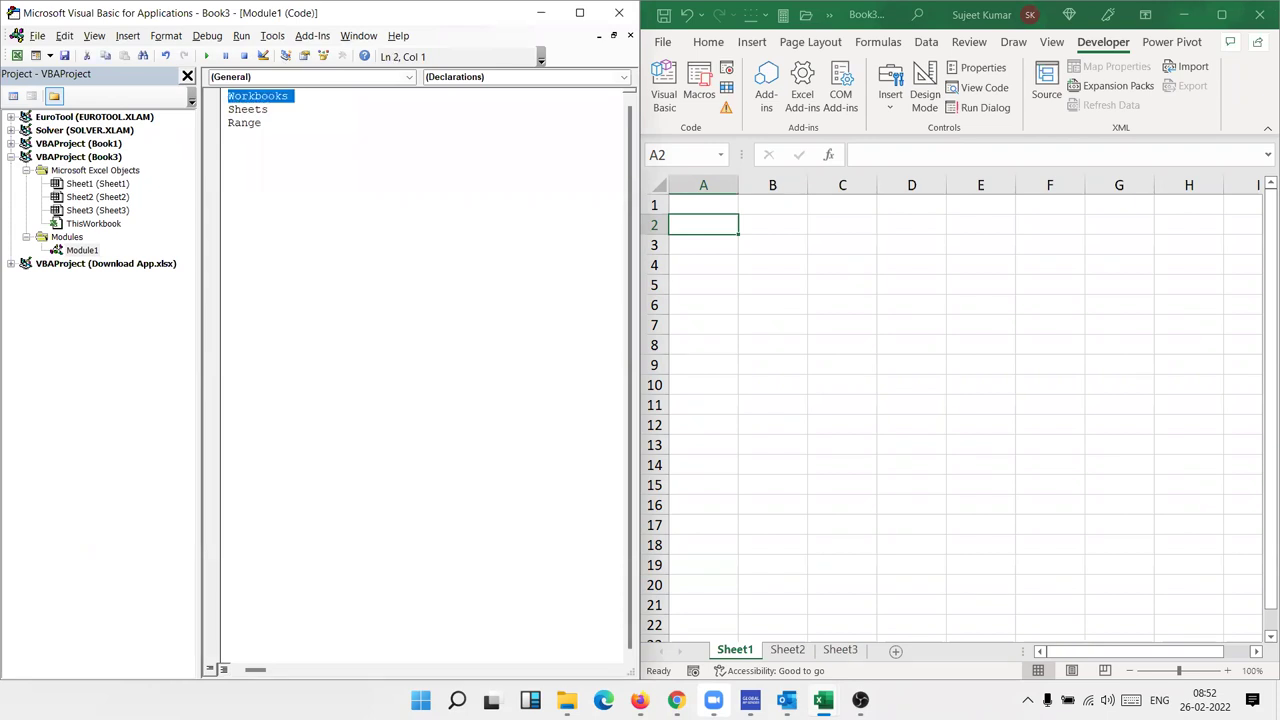
pyautogui.press('Right')
pyautogui.hotkey('shift', 'Down')
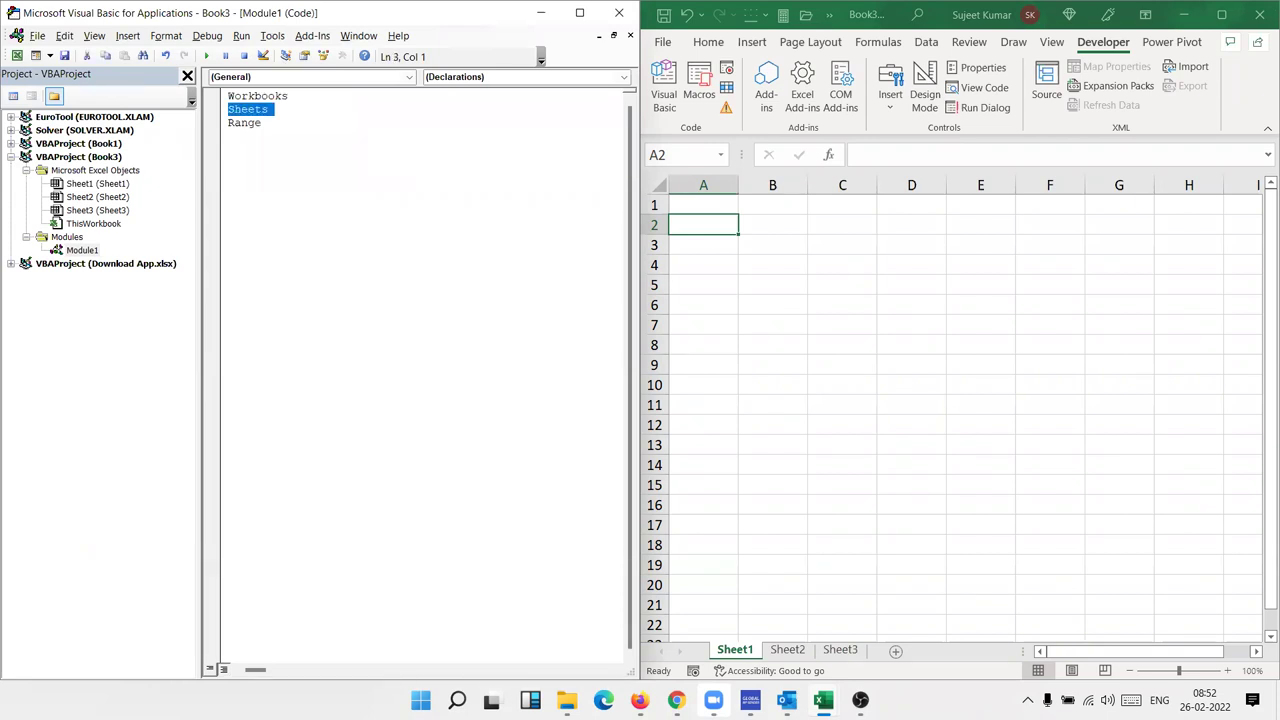
pyautogui.press('Left')
pyautogui.press('Up')
pyautogui.hotkey('shift', 'Down')
pyautogui.hotkey('shift', 'Down')
pyautogui.hotkey('shift', 'Down')
pyautogui.press('Delete')
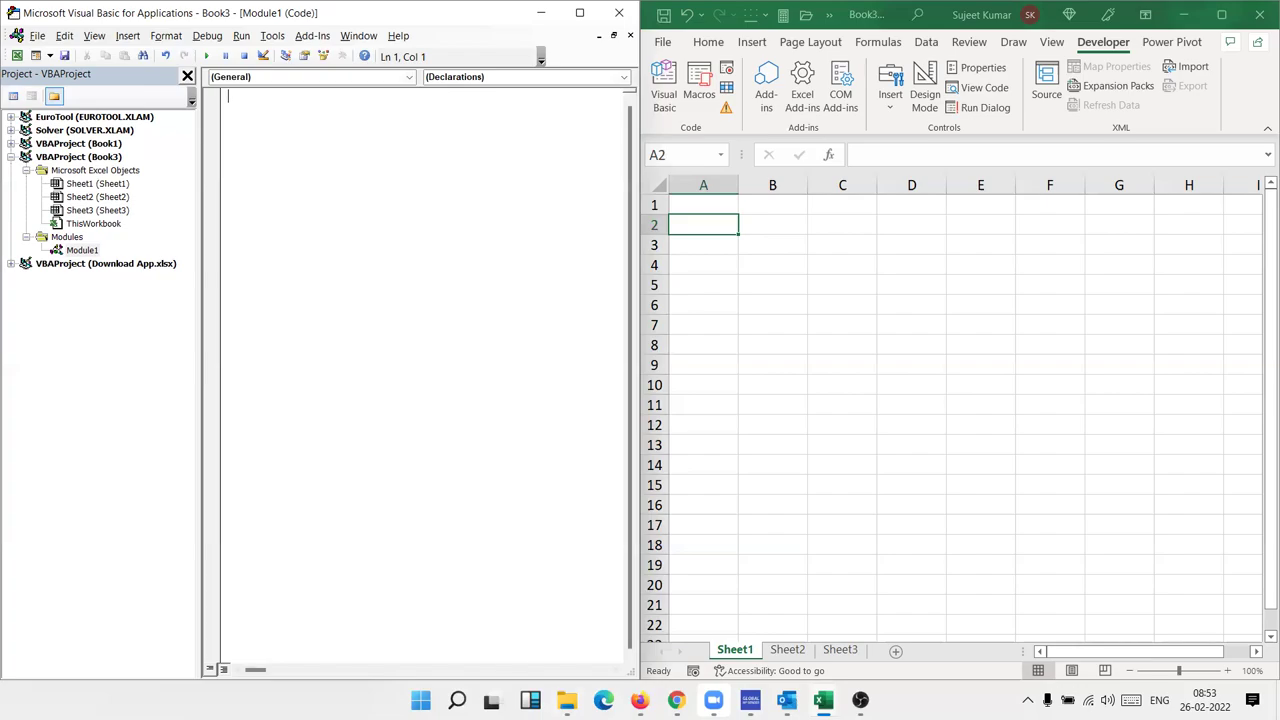
# Browse the 2022 folders on Local Disk (F:) and Local Disk (G:)
pyautogui.click(528, 698)
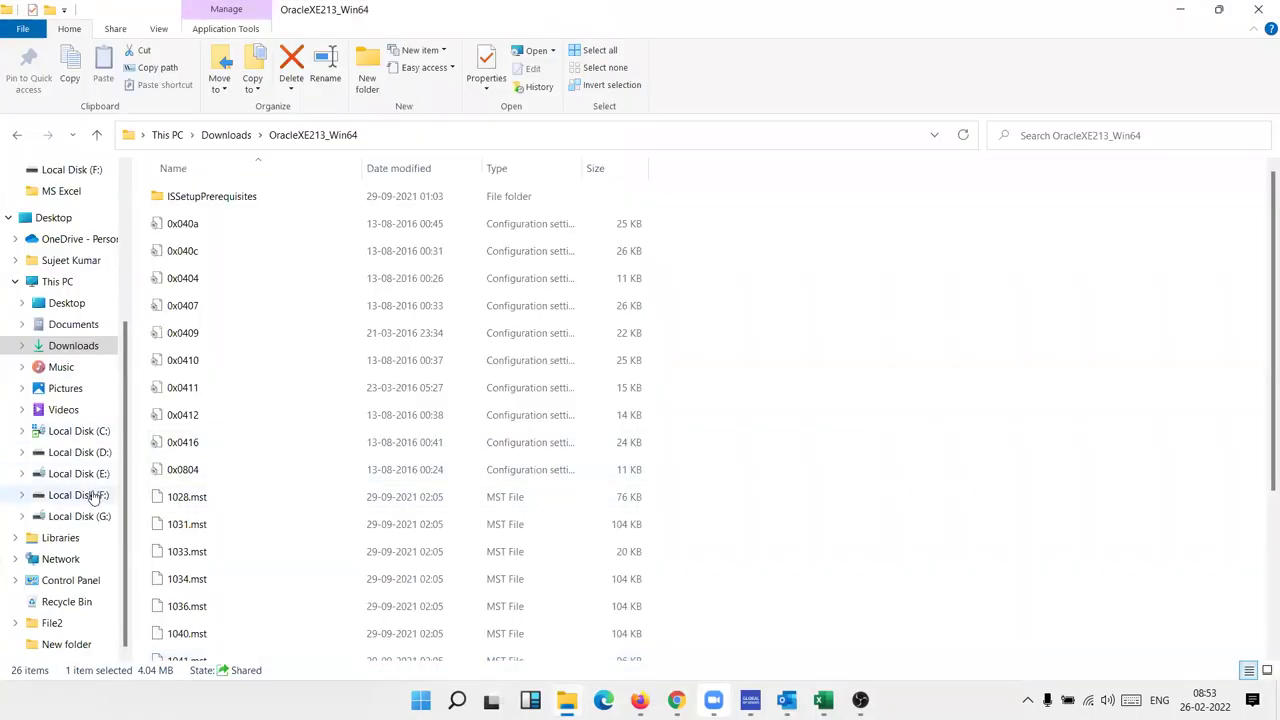
pyautogui.click(82, 495)
pyautogui.doubleClick(185, 202)
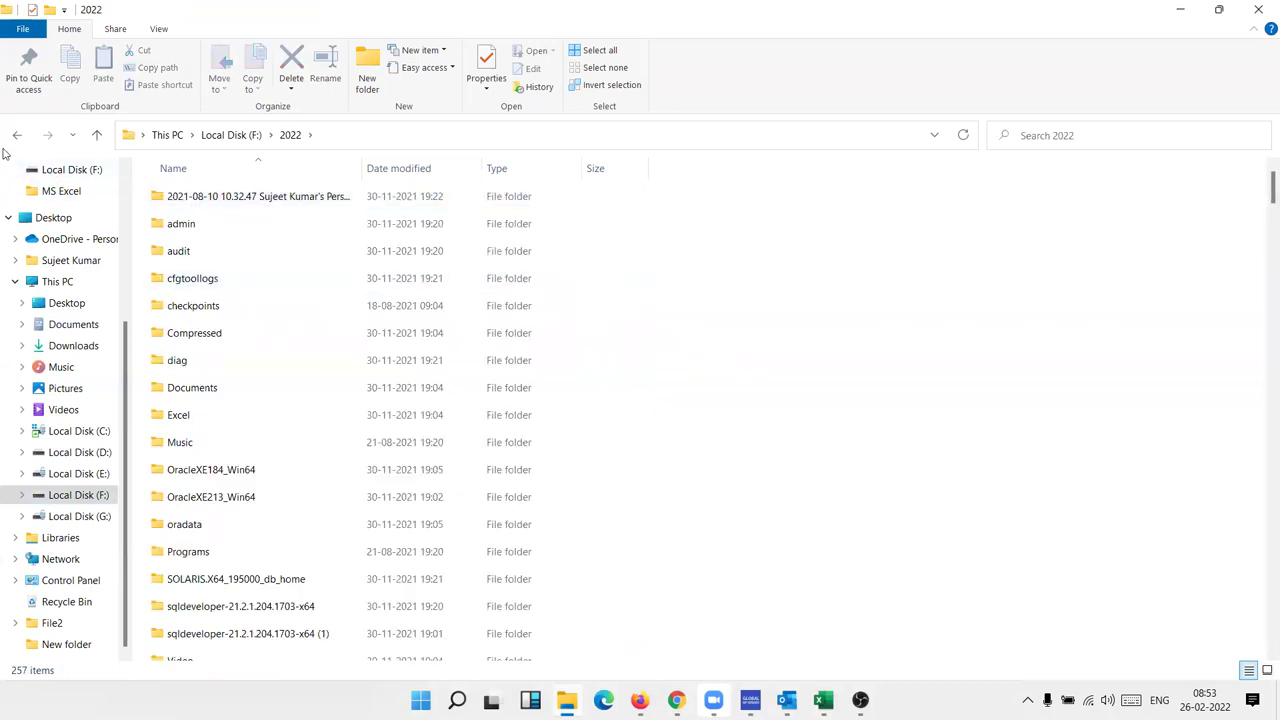
pyautogui.click(15, 135)
pyautogui.click(84, 517)
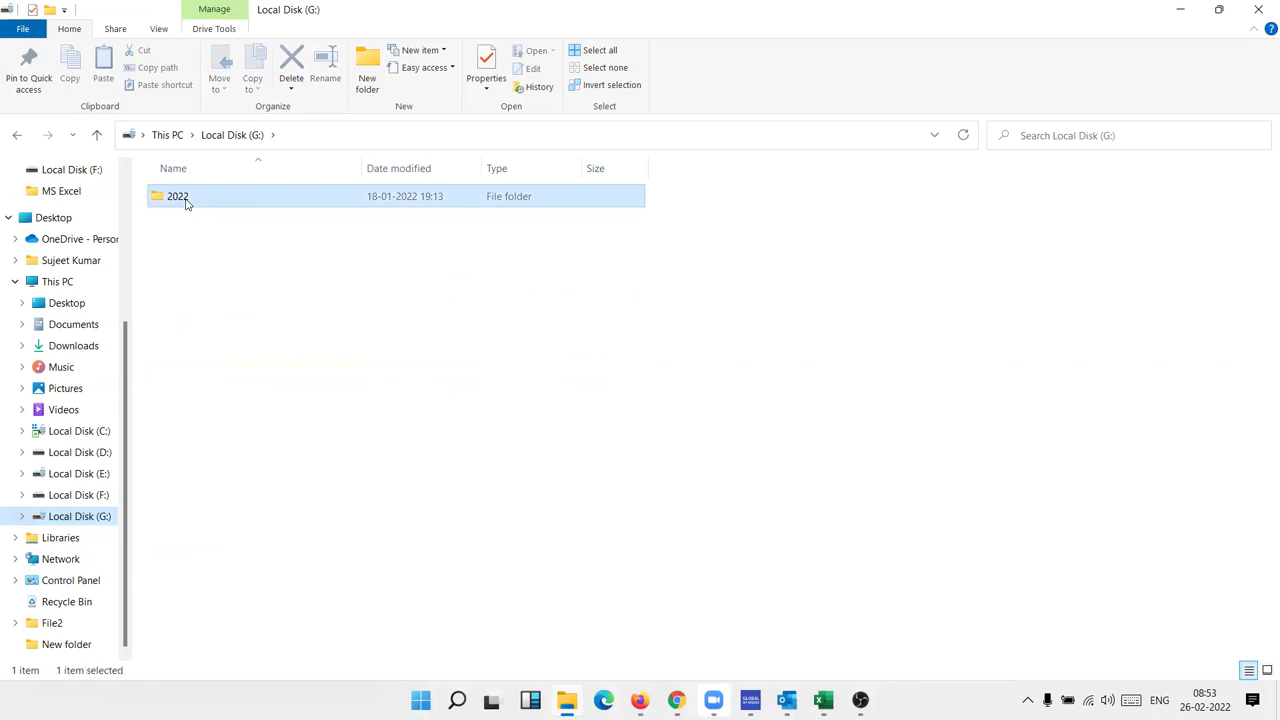
pyautogui.doubleClick(185, 200)
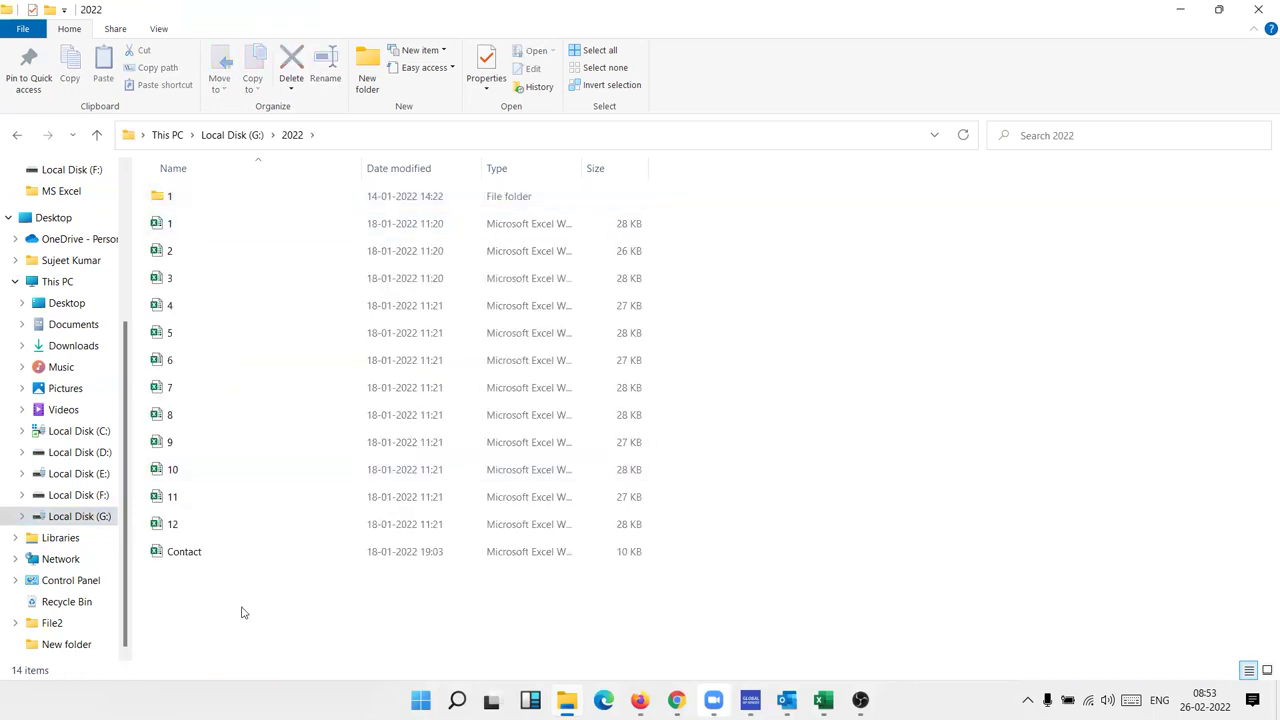
pyautogui.click(184, 197)
pyautogui.doubleClick(184, 197)
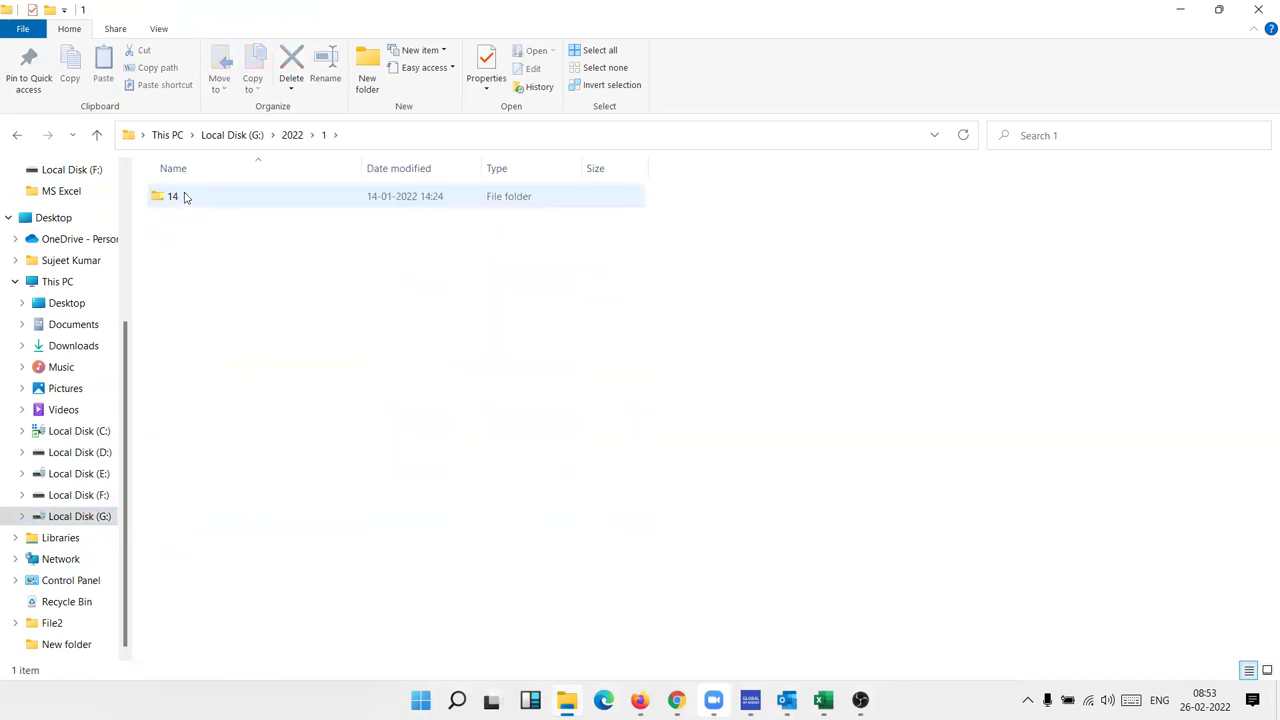
pyautogui.hotkey('alt', 'Left')
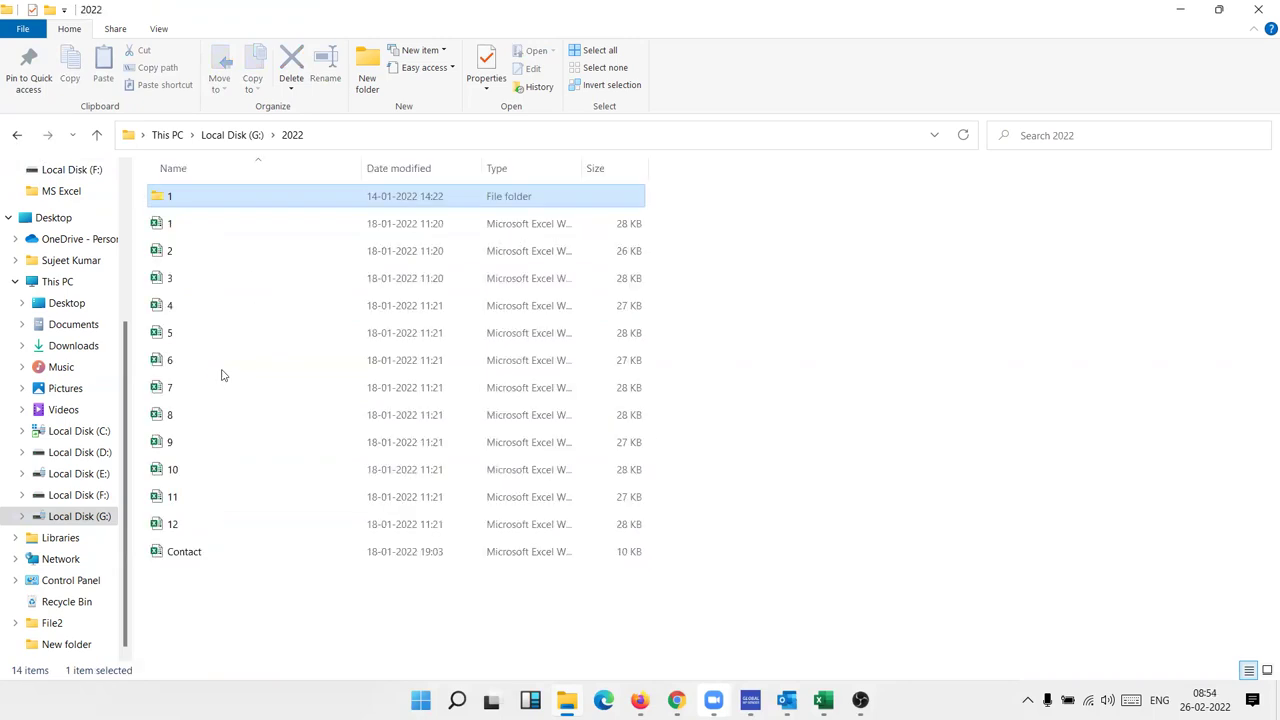
# Copy the Contact workbook from G:\2022 into Local Disk (F:)
pyautogui.click(230, 560)
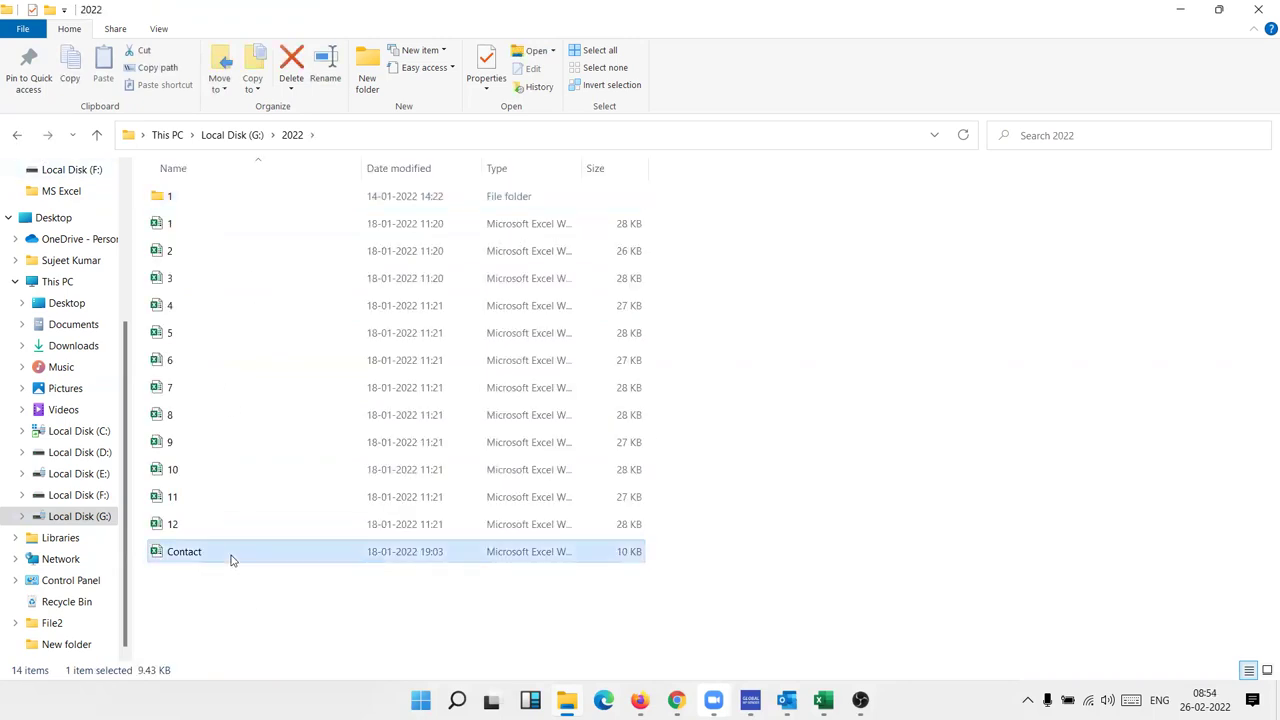
pyautogui.hotkey('ctrl', 'c')
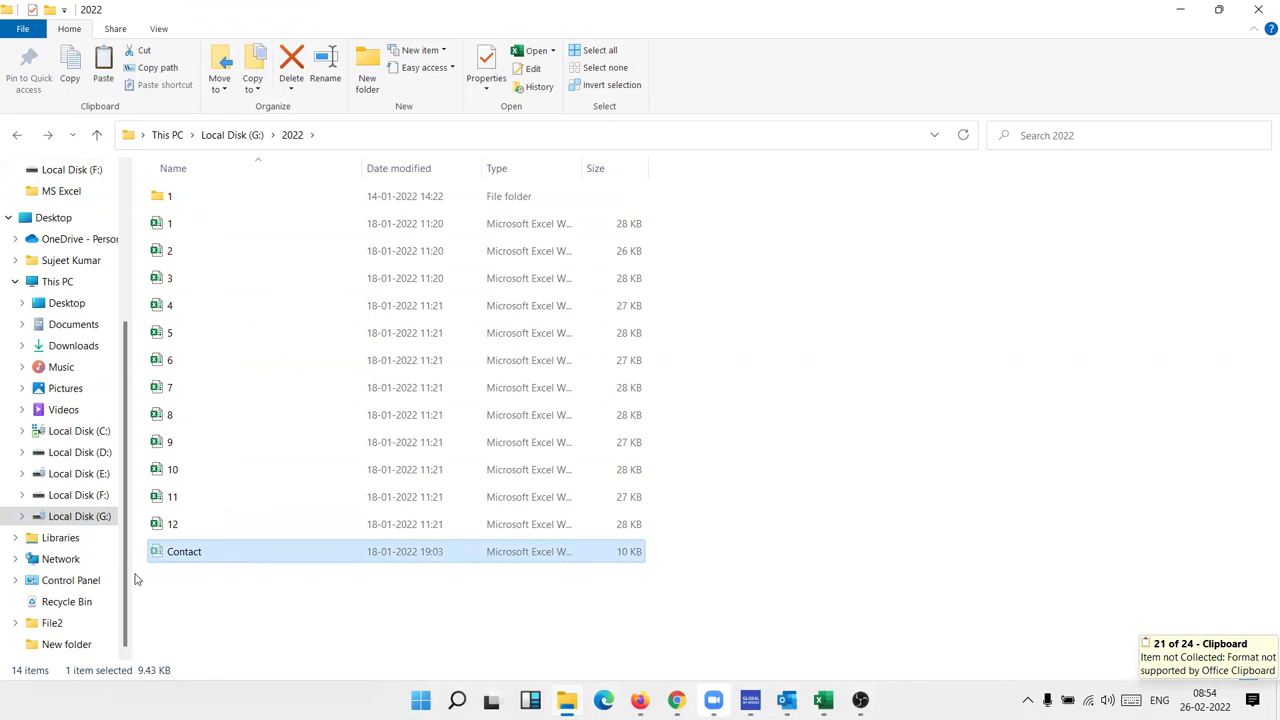
pyautogui.click(74, 495)
pyautogui.hotkey('ctrl', 'v')
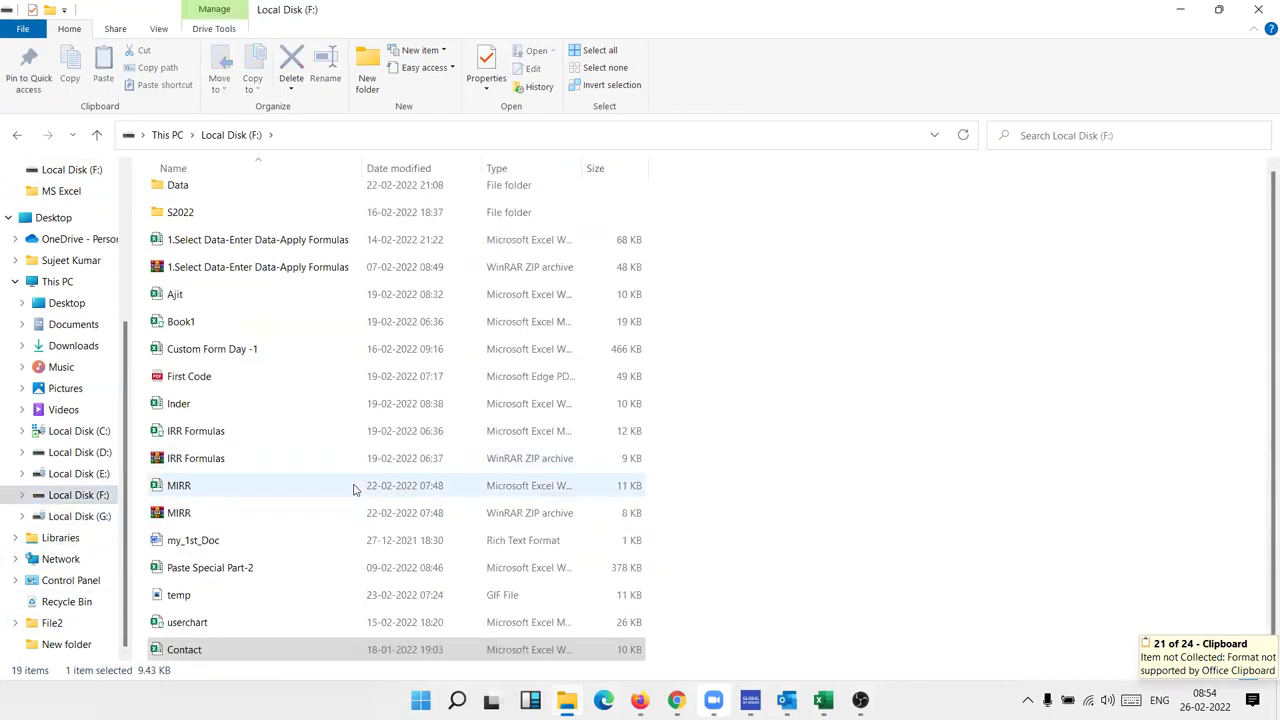
# Permanently delete the 2022 folder from Local Disk (G:)
pyautogui.click(98, 516)
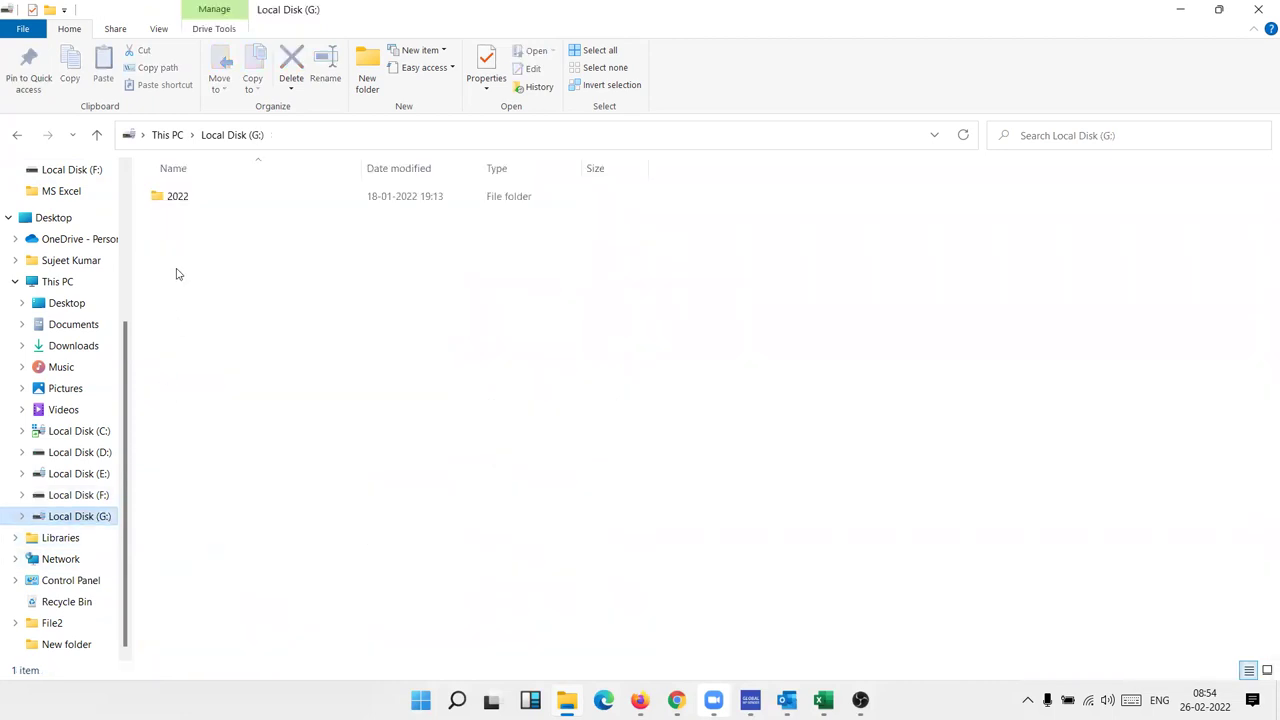
pyautogui.click(160, 195)
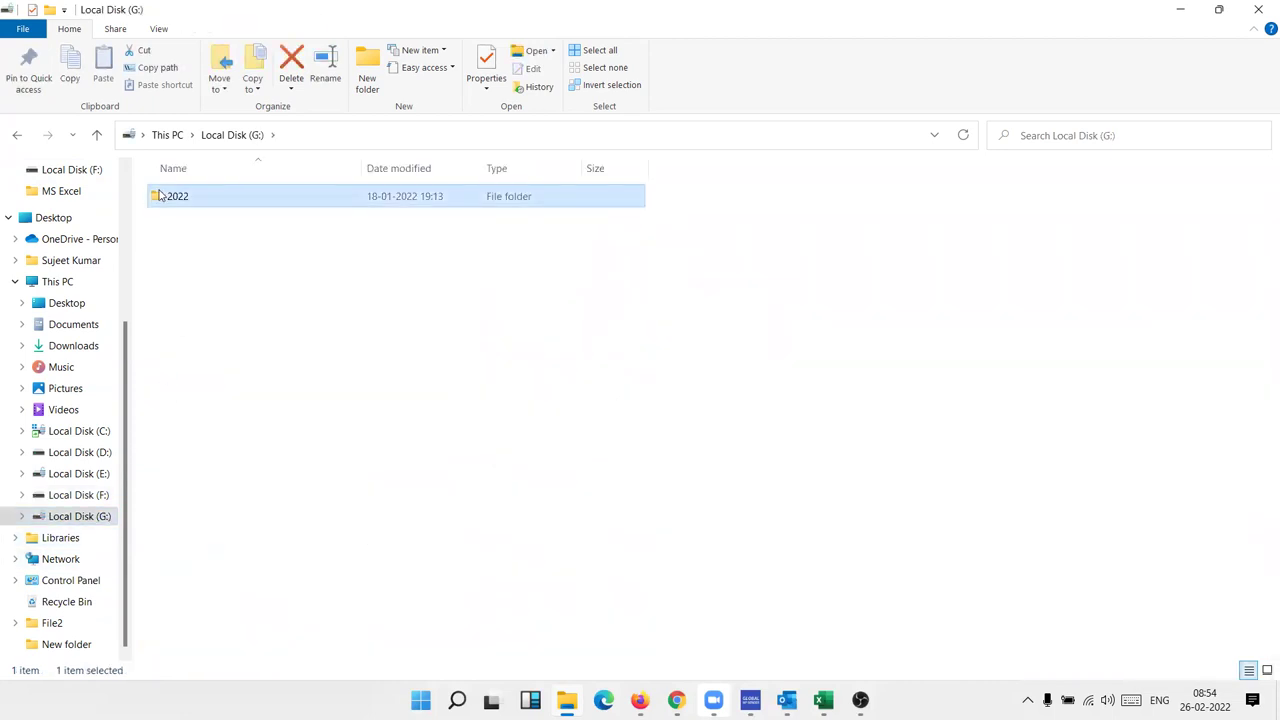
pyautogui.hotkey('shift', 'Delete')
pyautogui.click(700, 408)
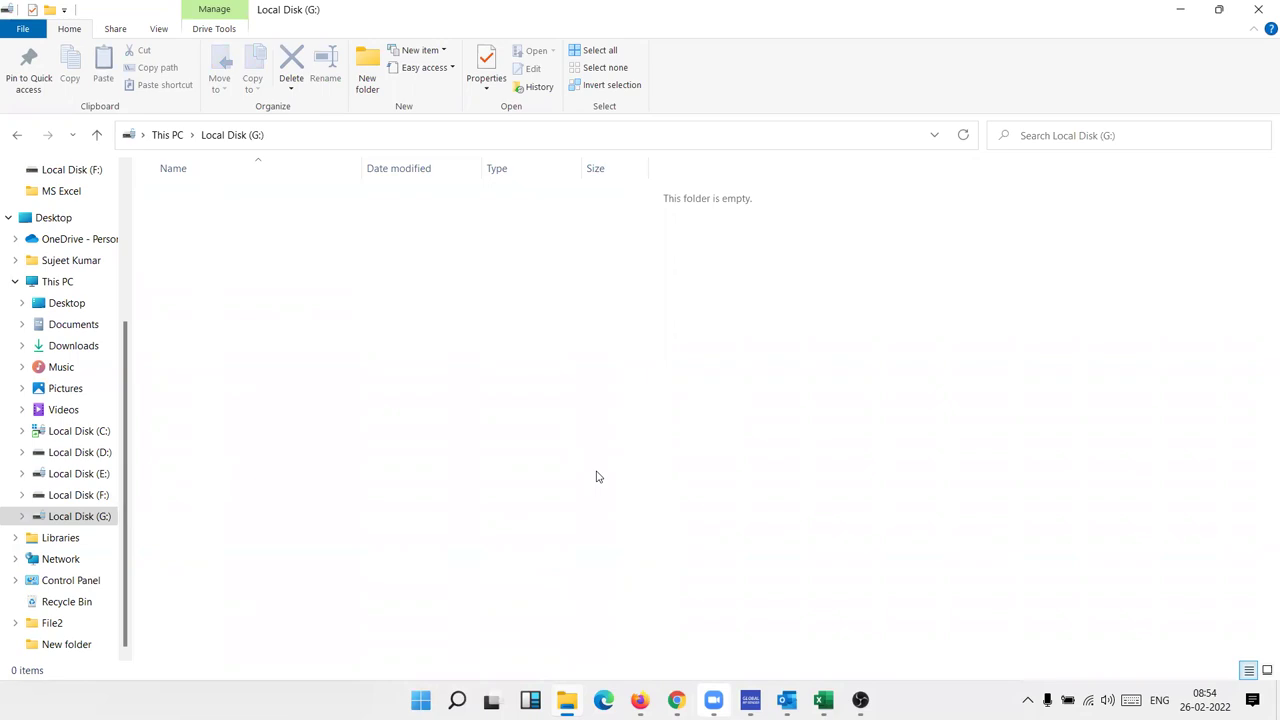
# Create a new folder named 2022 on Local Disk (G:) and open it
pyautogui.rightClick(380, 309)
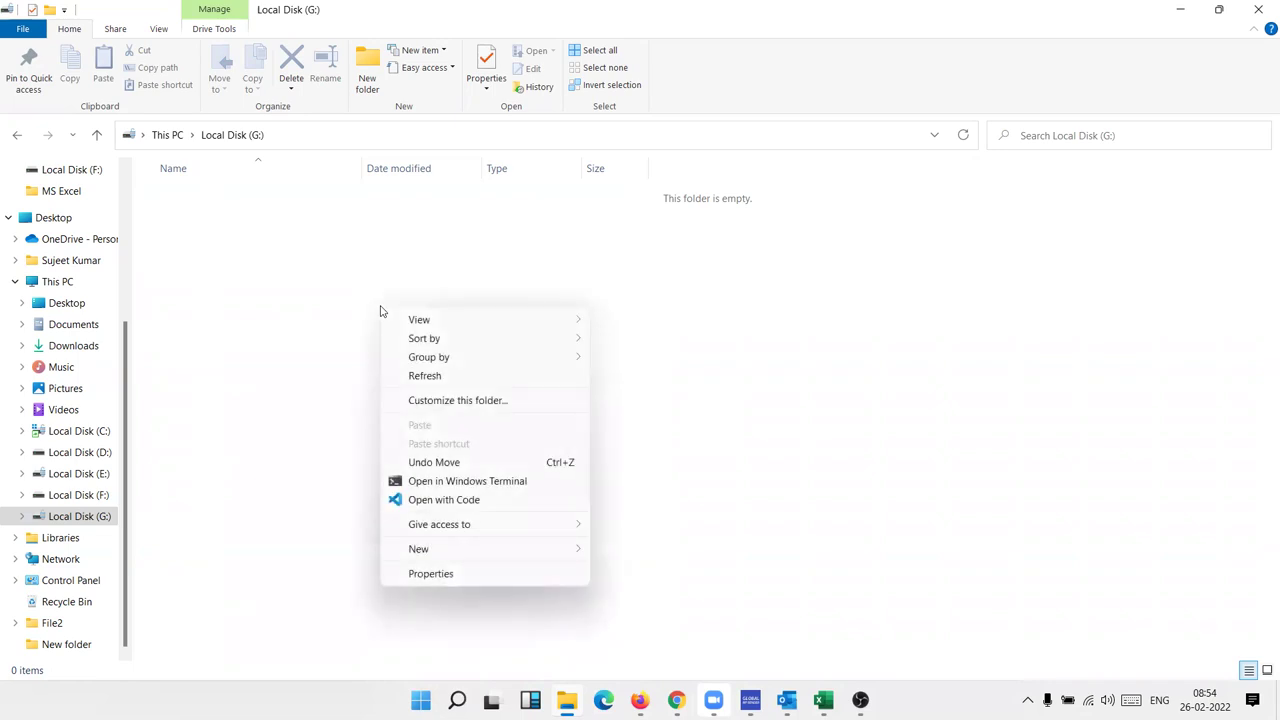
pyautogui.moveTo(434, 552)
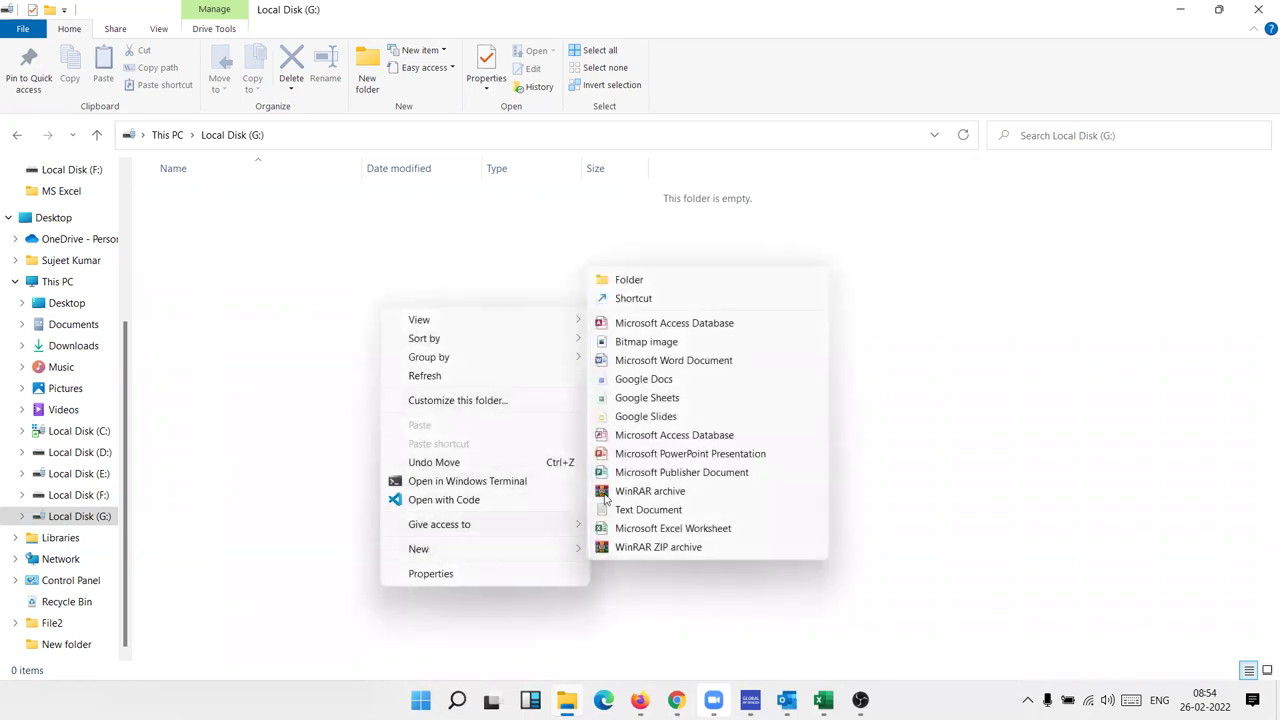
pyautogui.click(650, 283)
pyautogui.write('2022')
pyautogui.press('Return')
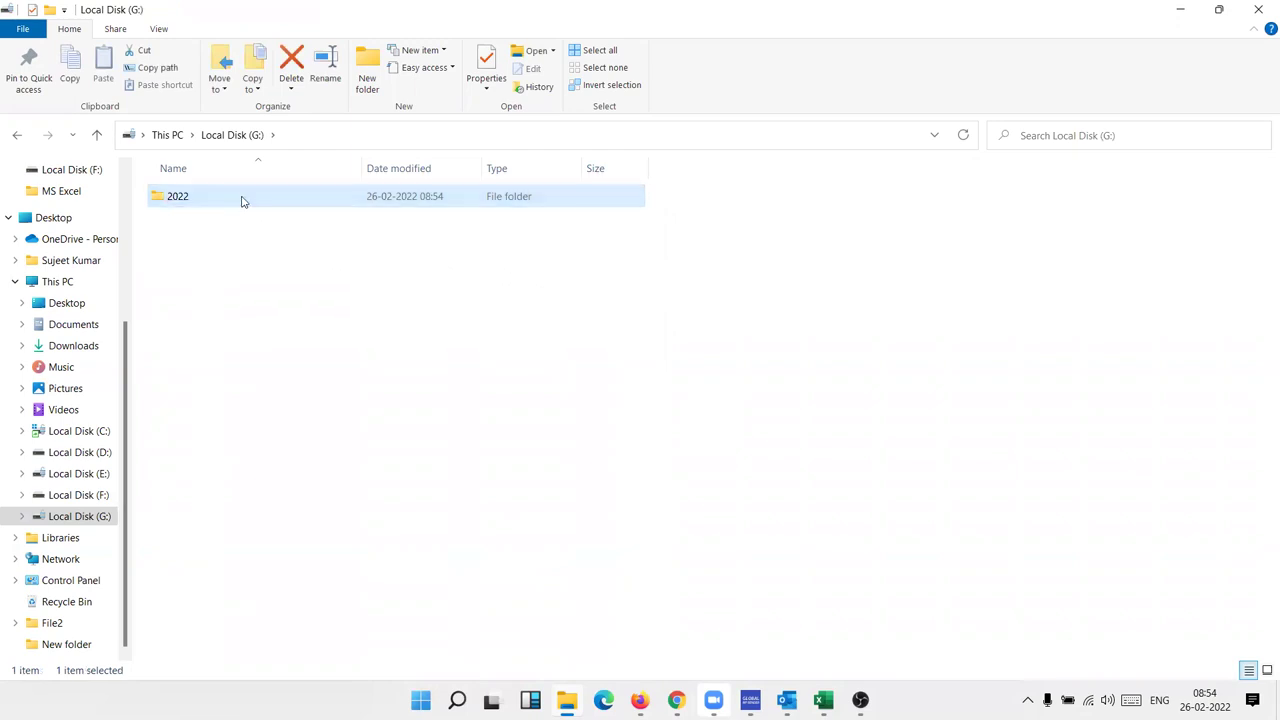
pyautogui.press('Return')
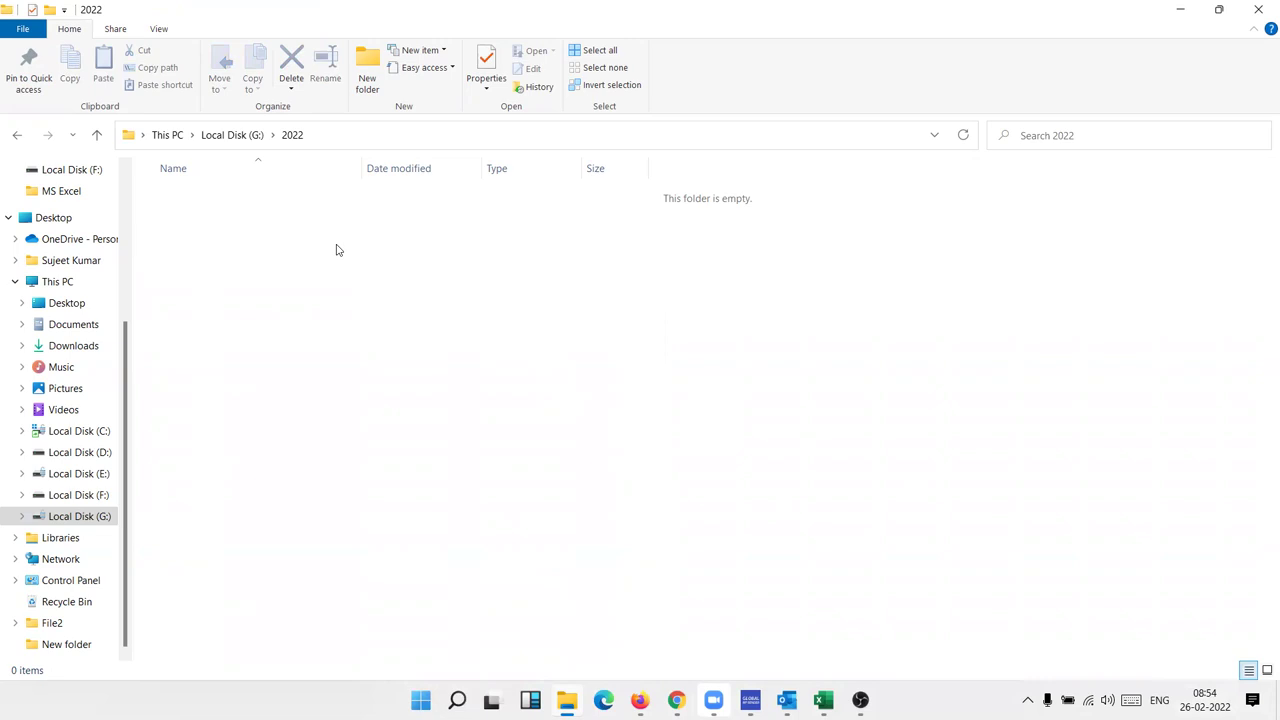
# Create a subfolder named 2 inside the 2022 folder
pyautogui.rightClick(218, 209)
pyautogui.moveTo(273, 452)
pyautogui.click(493, 182)
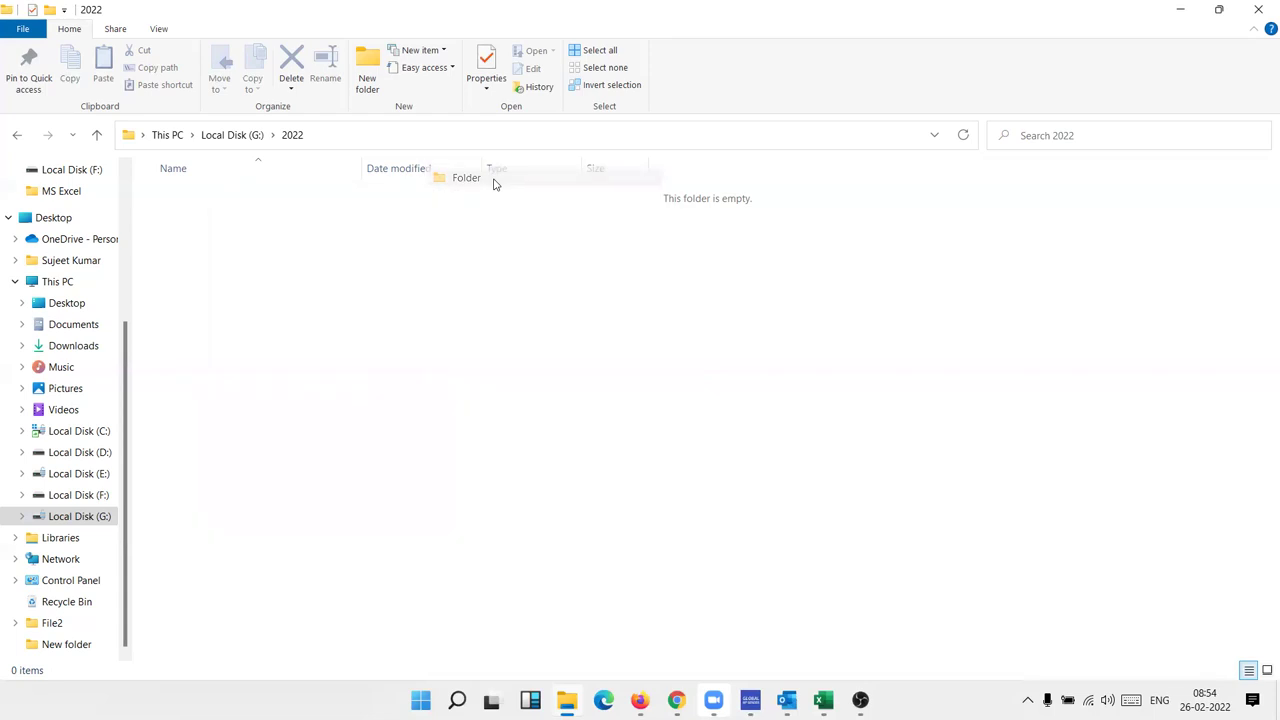
pyautogui.write('2')
pyautogui.click(254, 197)
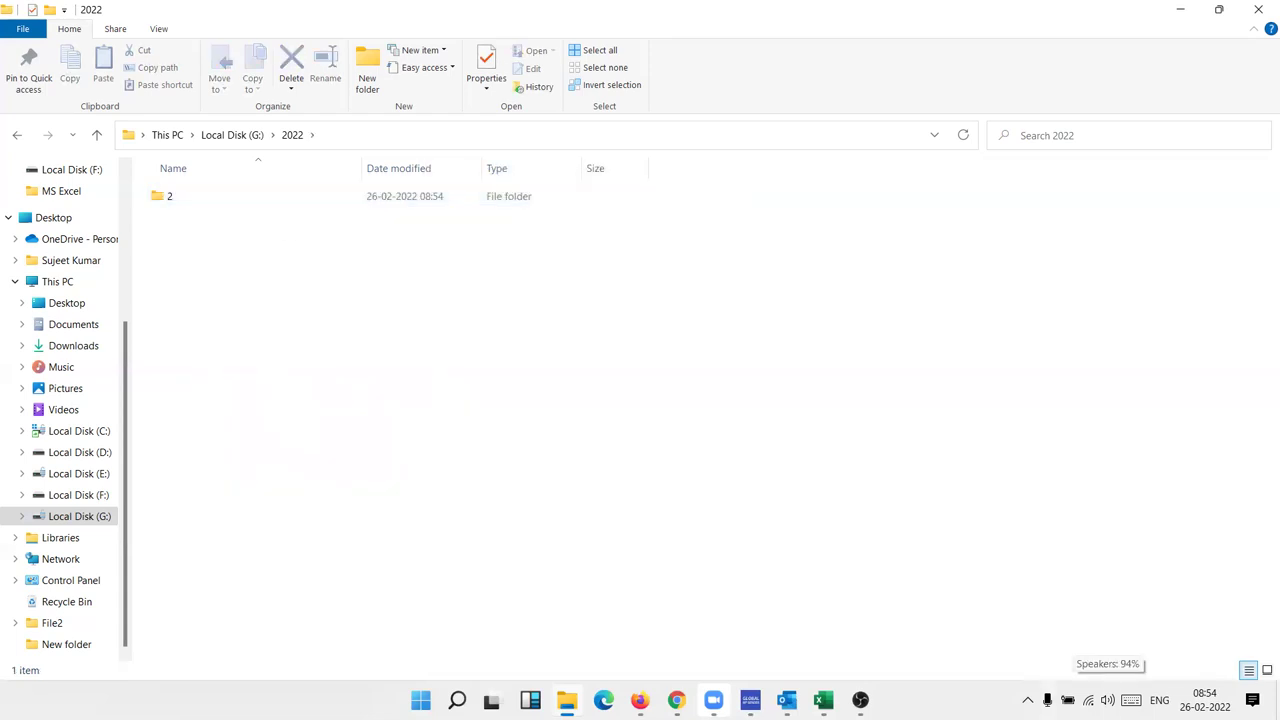
# Create a subfolder named 26 inside folder 2
pyautogui.doubleClick(277, 200)
pyautogui.rightClick(272, 232)
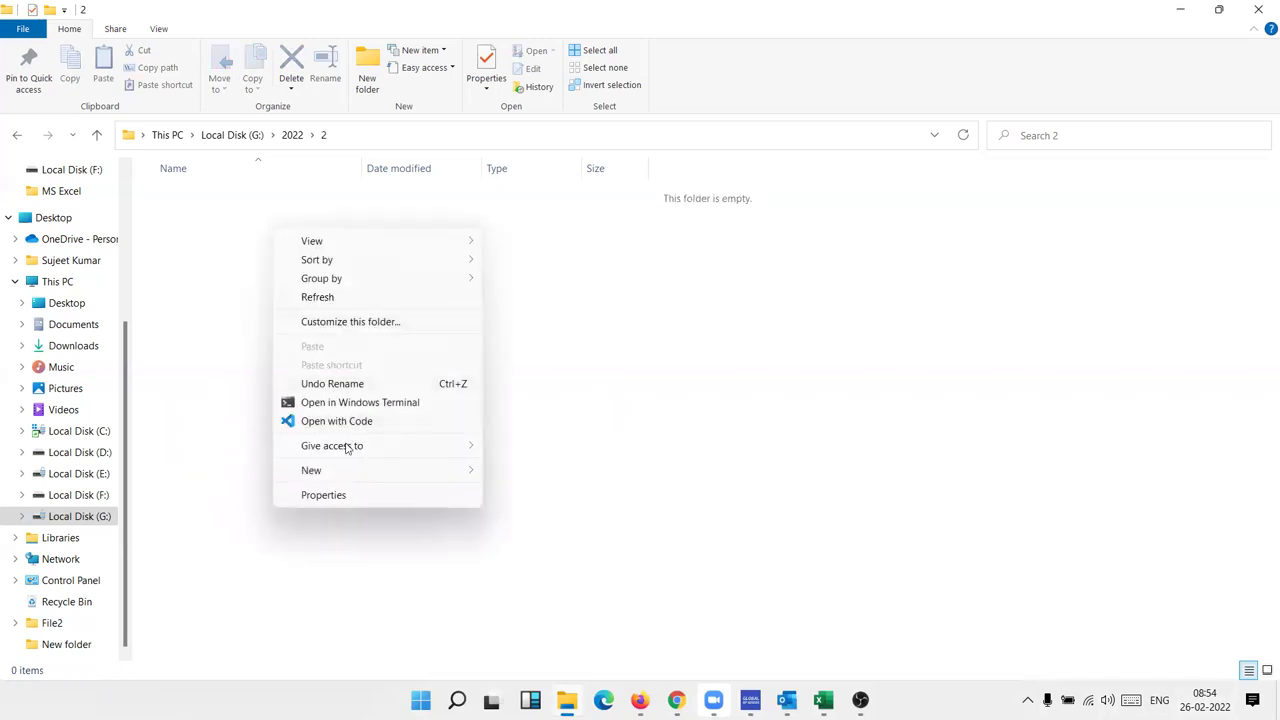
pyautogui.moveTo(404, 467)
pyautogui.click(561, 210)
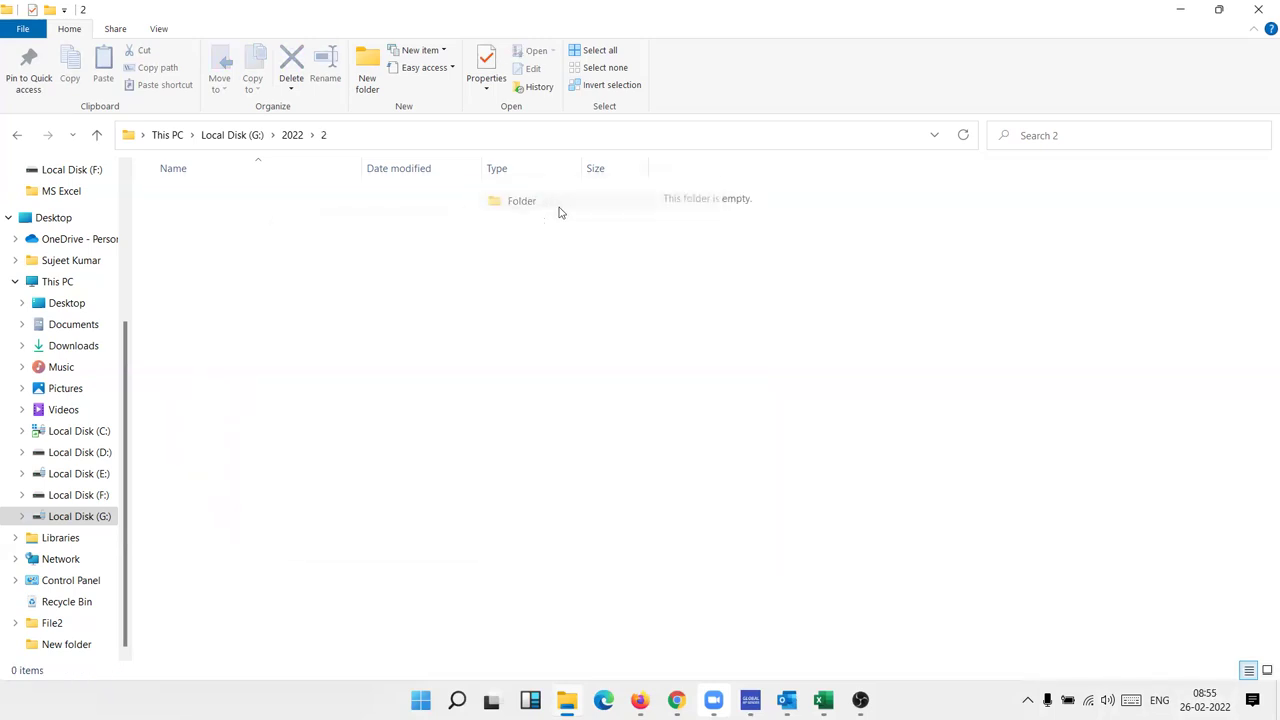
pyautogui.write('26')
pyautogui.press('Return')
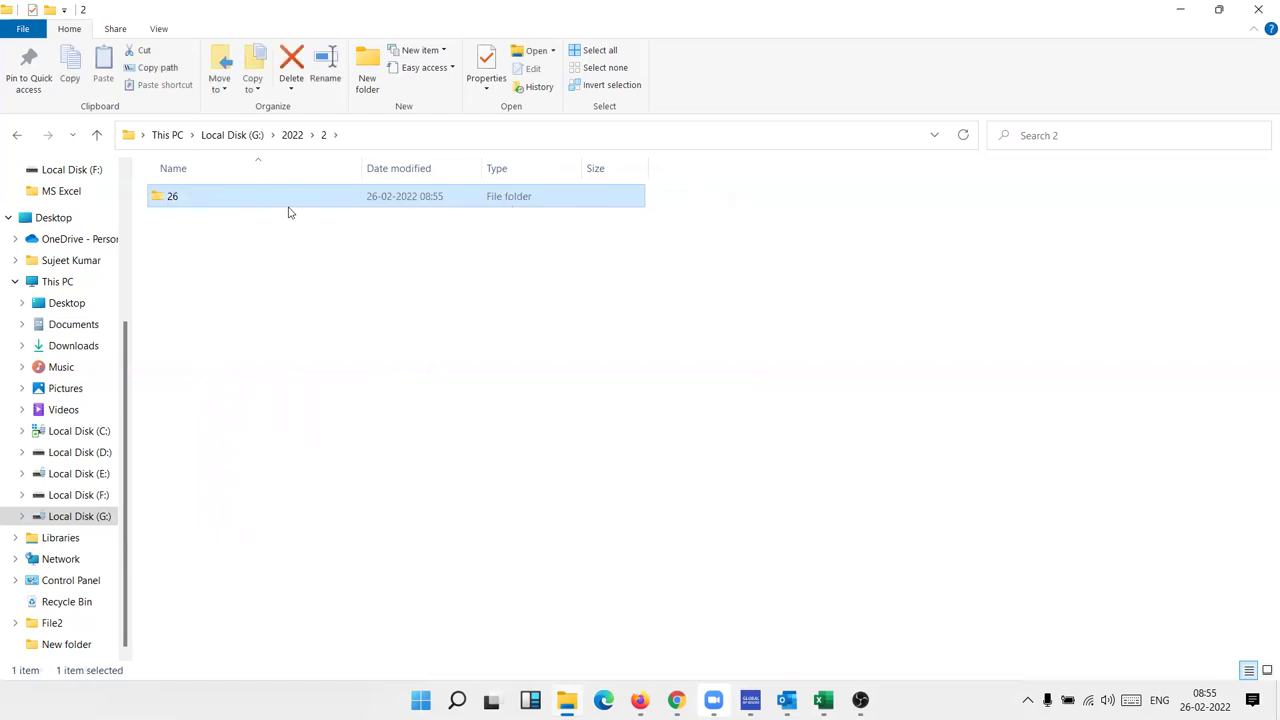
# Create a new Excel workbook named 26 inside the G:\2022\2\26 folder
pyautogui.doubleClick(287, 208)
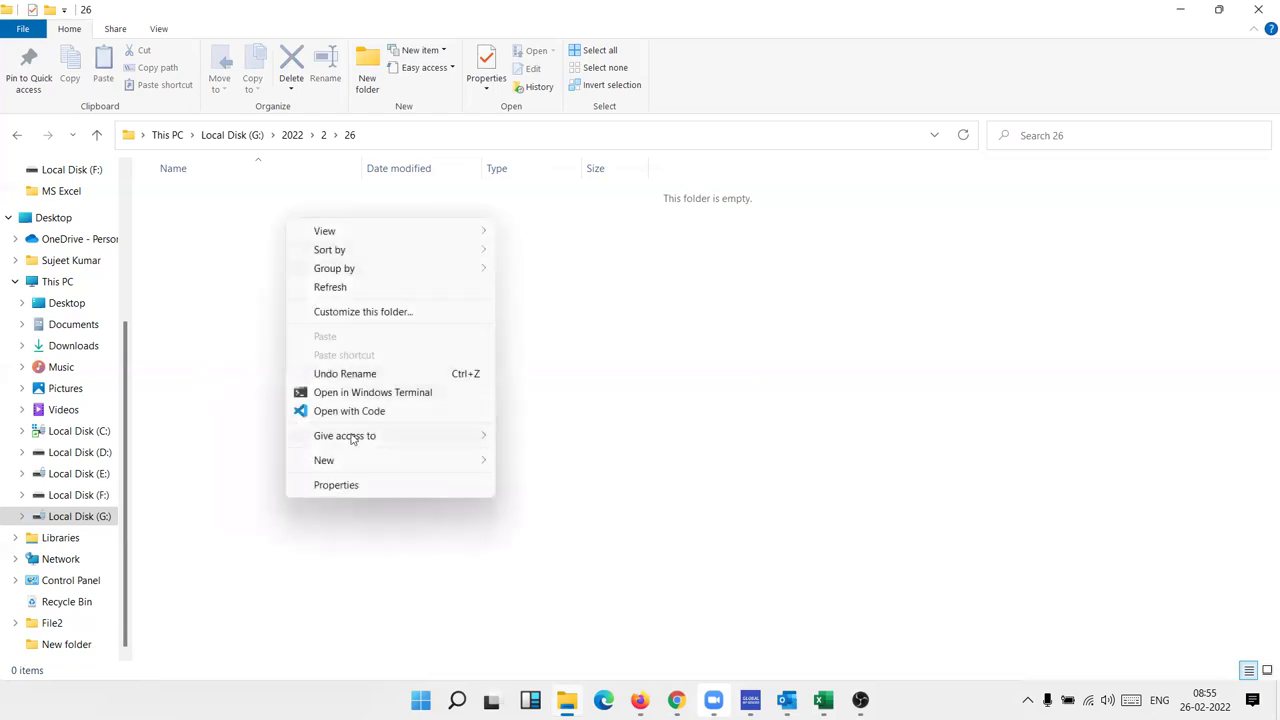
pyautogui.moveTo(352, 464)
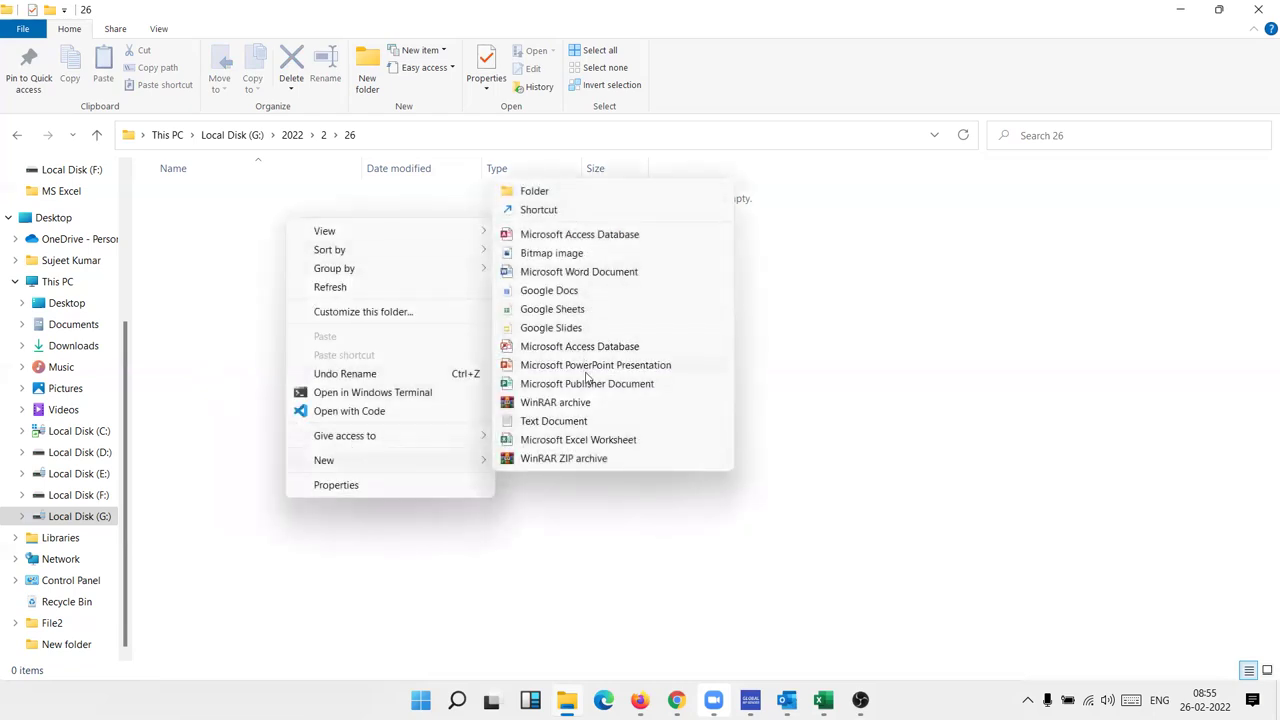
pyautogui.click(580, 439)
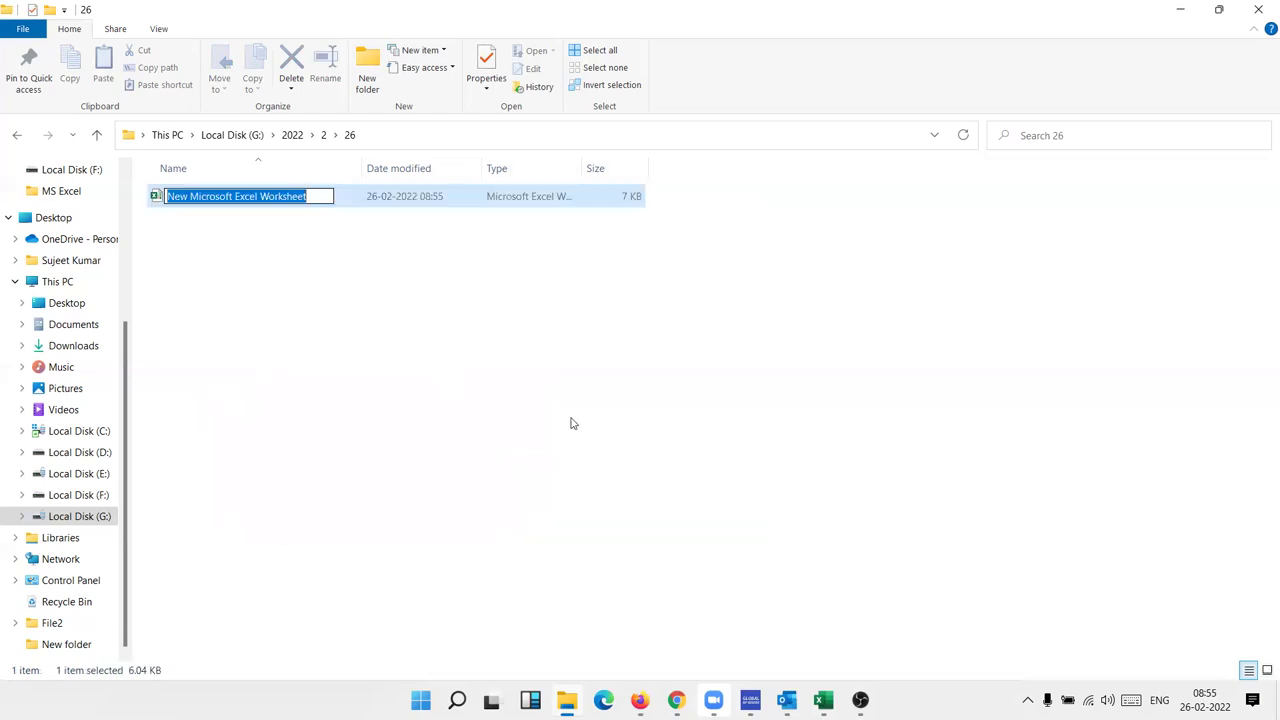
pyautogui.write('26')
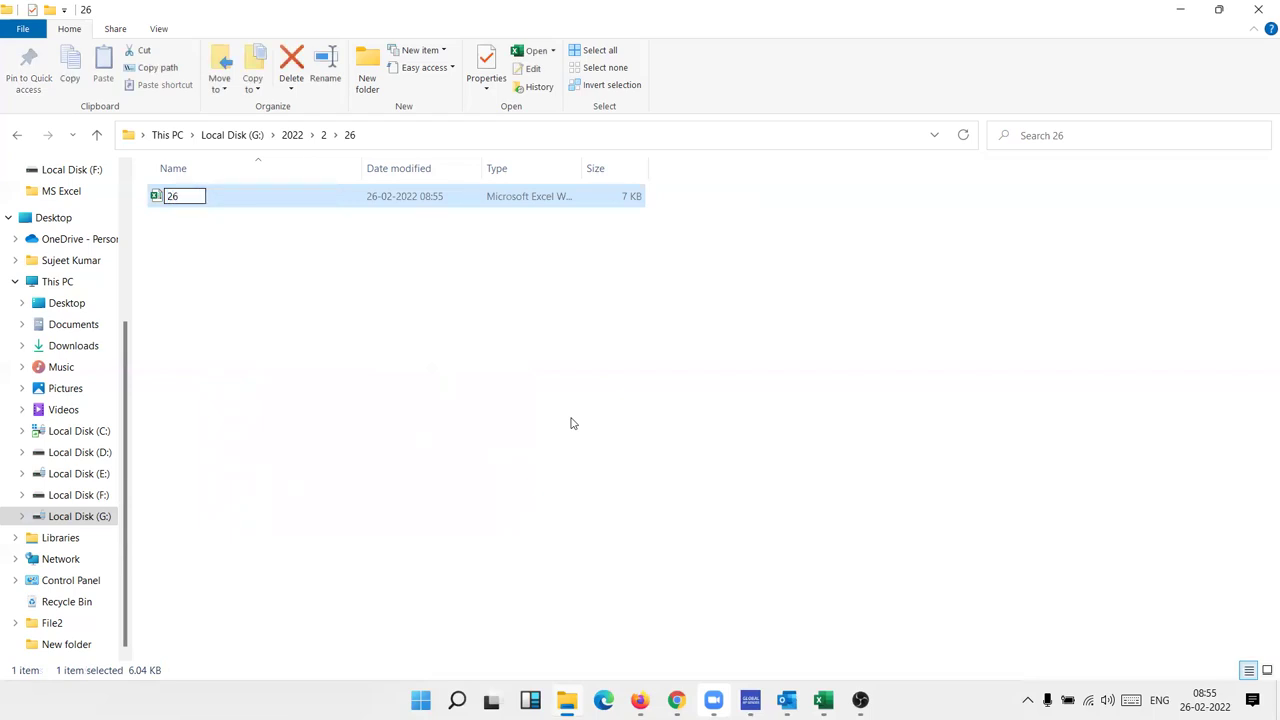
pyautogui.press('Return')
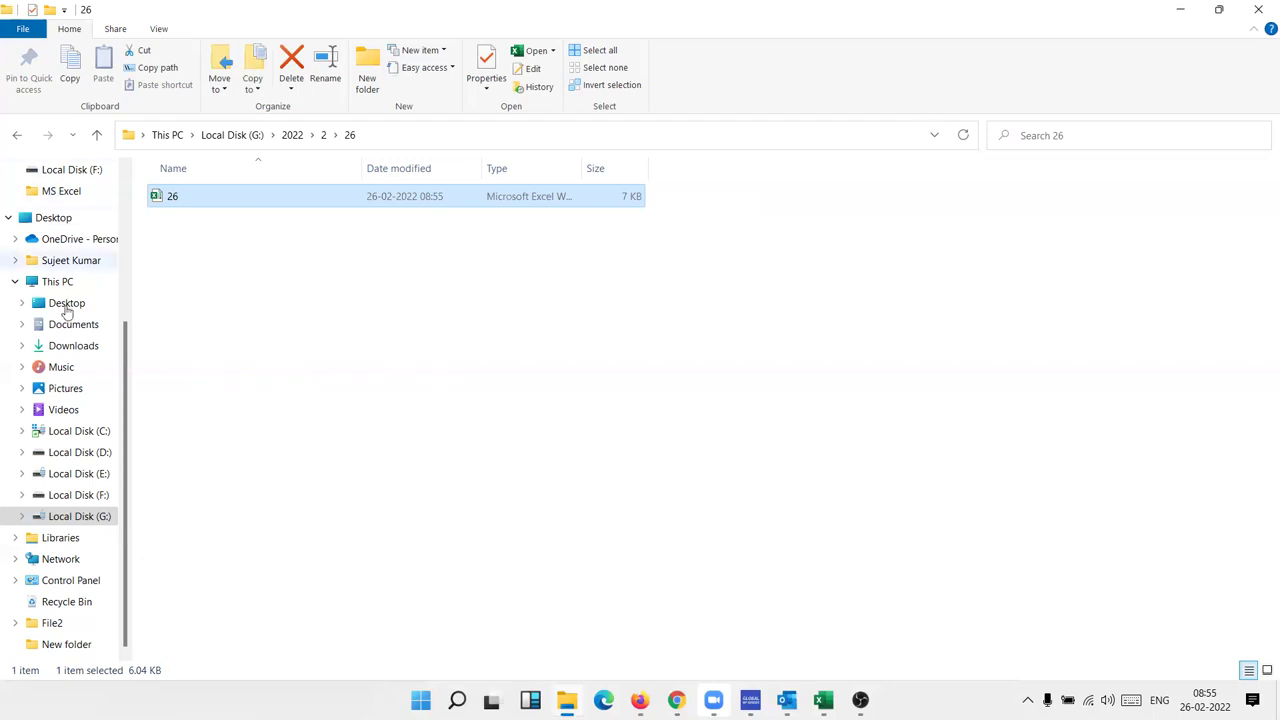
# Return to G:\ and permanently delete the 2022 folder with its workbook
pyautogui.click(15, 136)
pyautogui.click(15, 138)
pyautogui.click(15, 137)
pyautogui.click(15, 137)
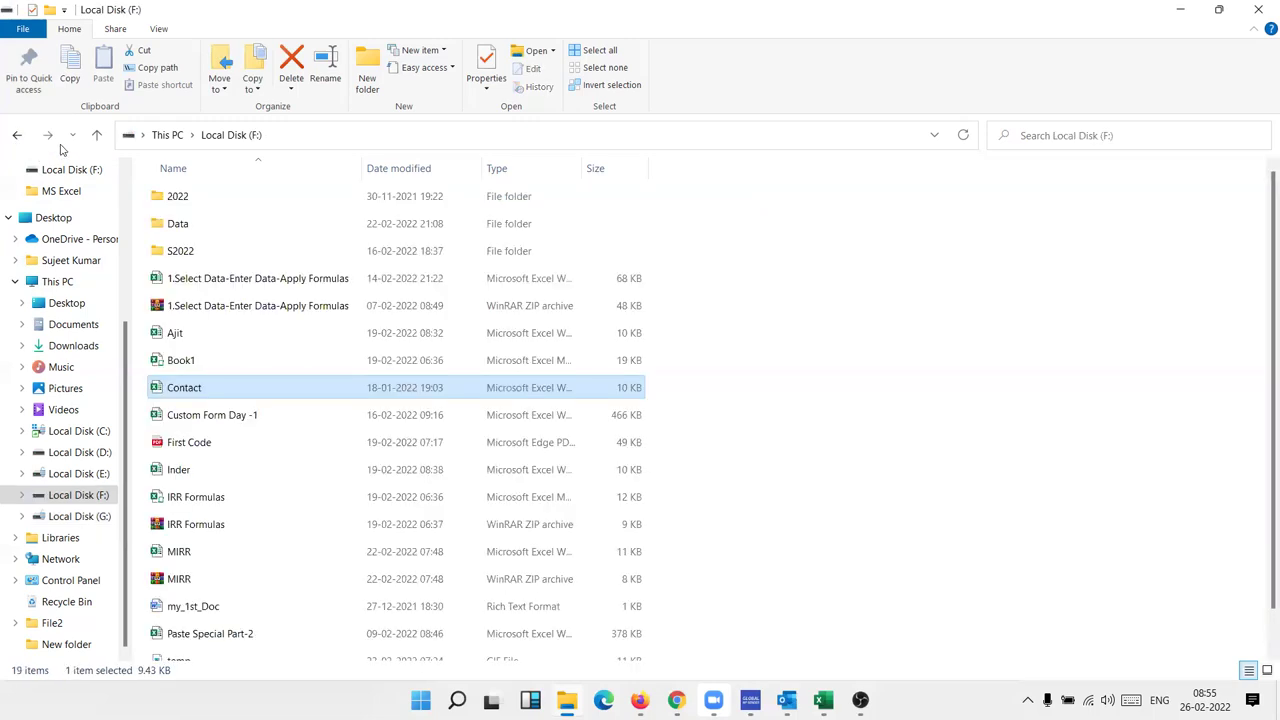
pyautogui.click(48, 136)
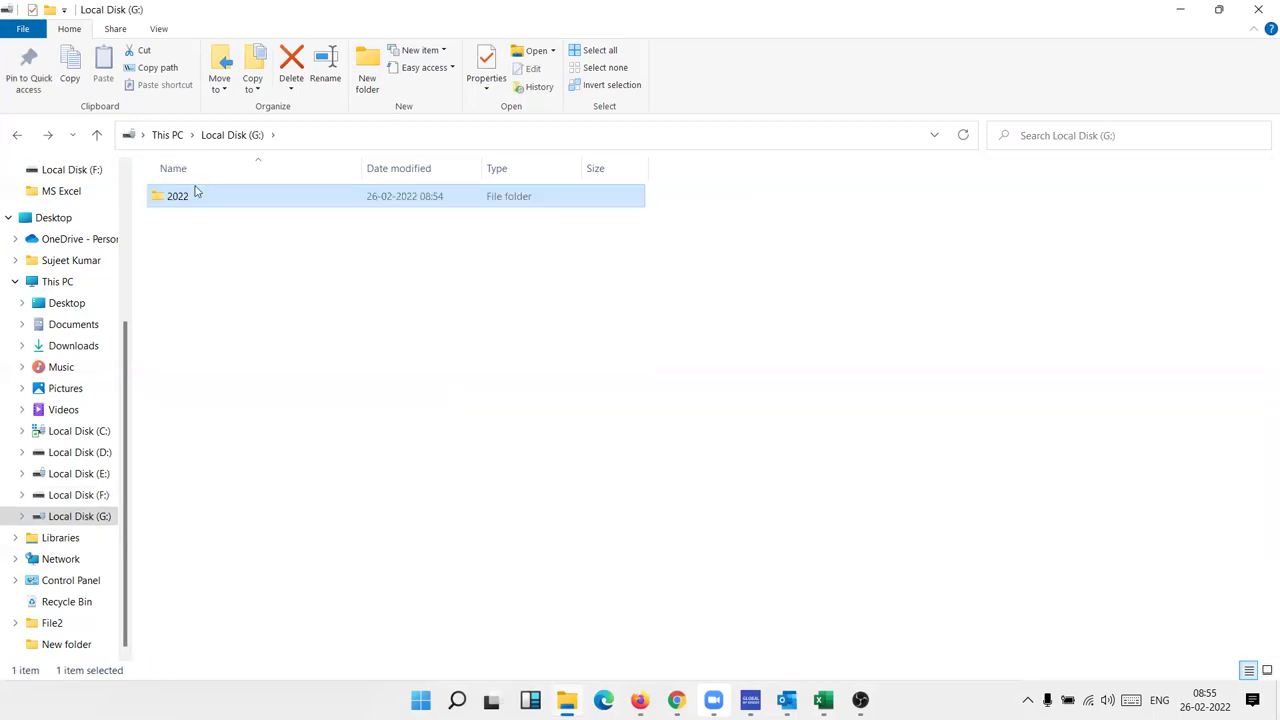
pyautogui.hotkey('shift', 'Delete')
pyautogui.click(700, 409)
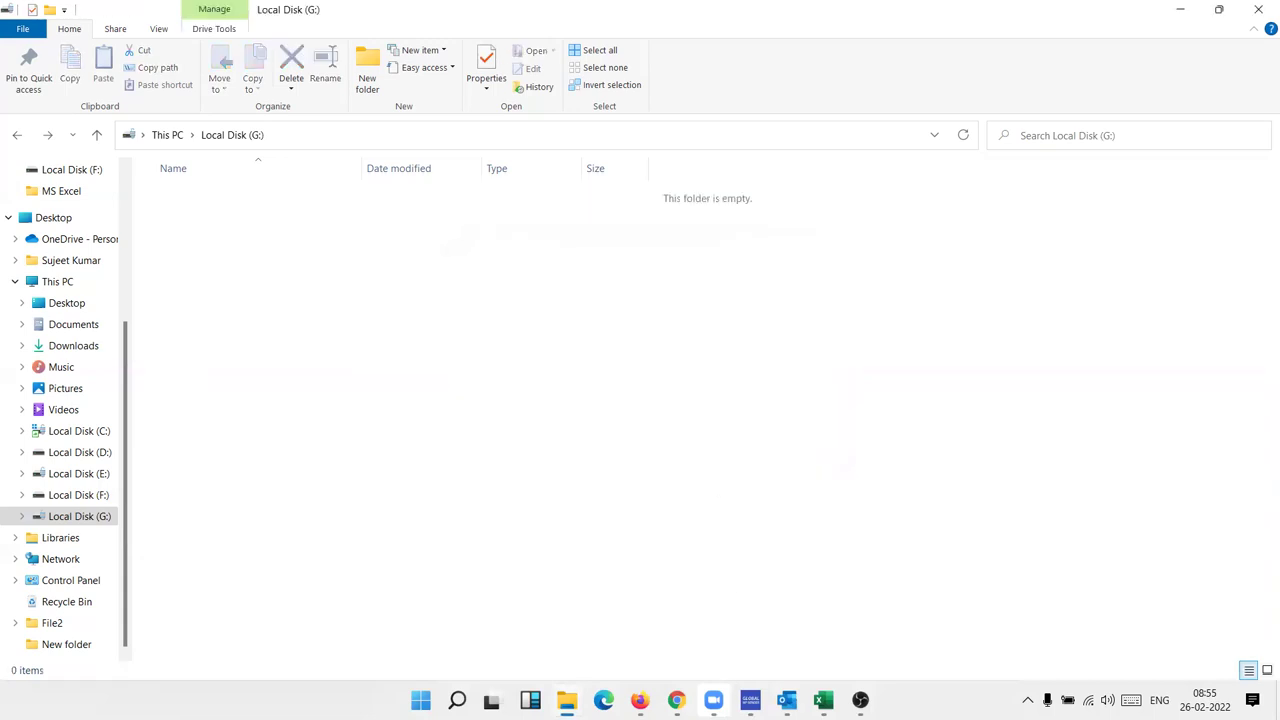
pyautogui.moveTo(823, 700)
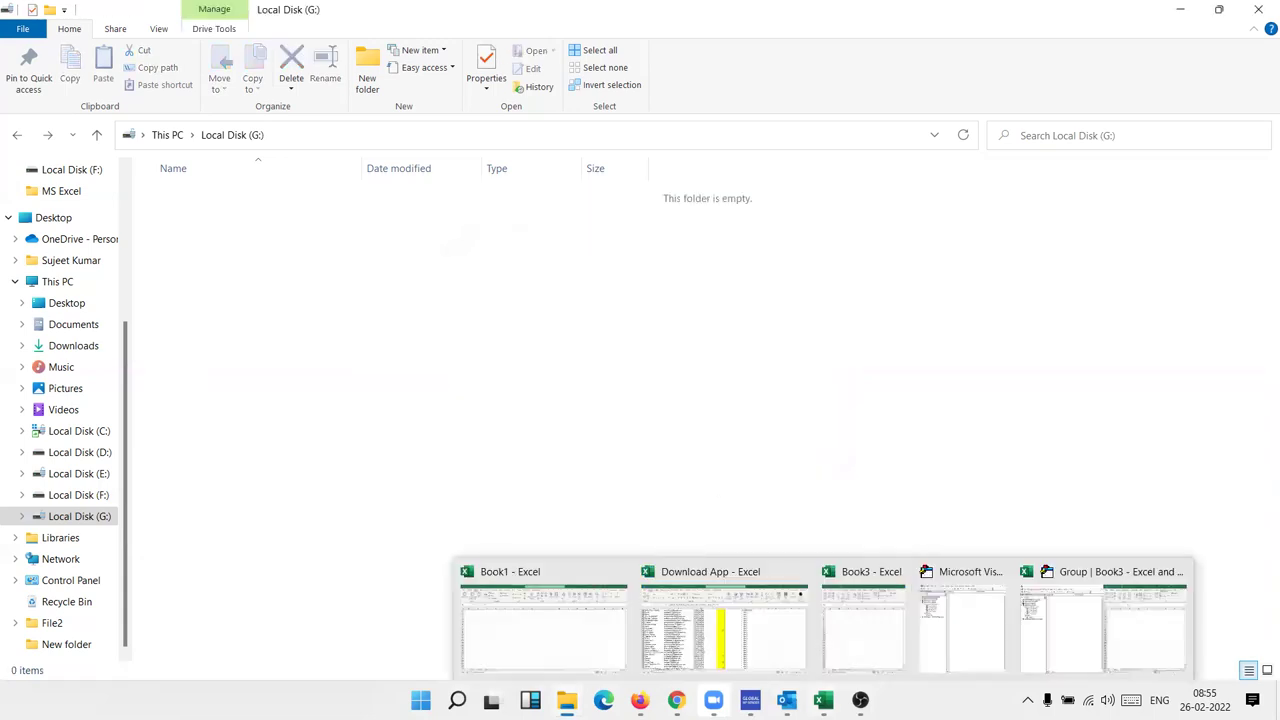
# Type the header Sub fist_Project() in Module1 to create its empty End Sub body
pyautogui.click(1082, 634)
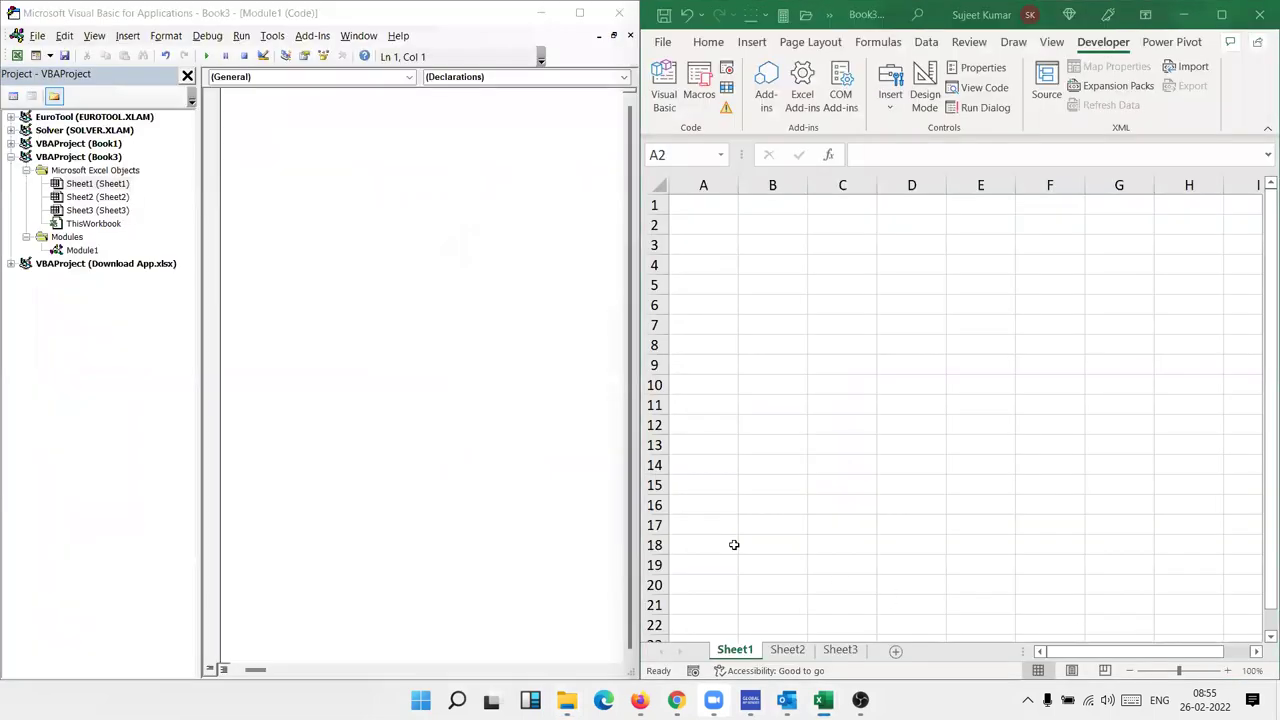
pyautogui.click(249, 126)
pyautogui.write('sub ')
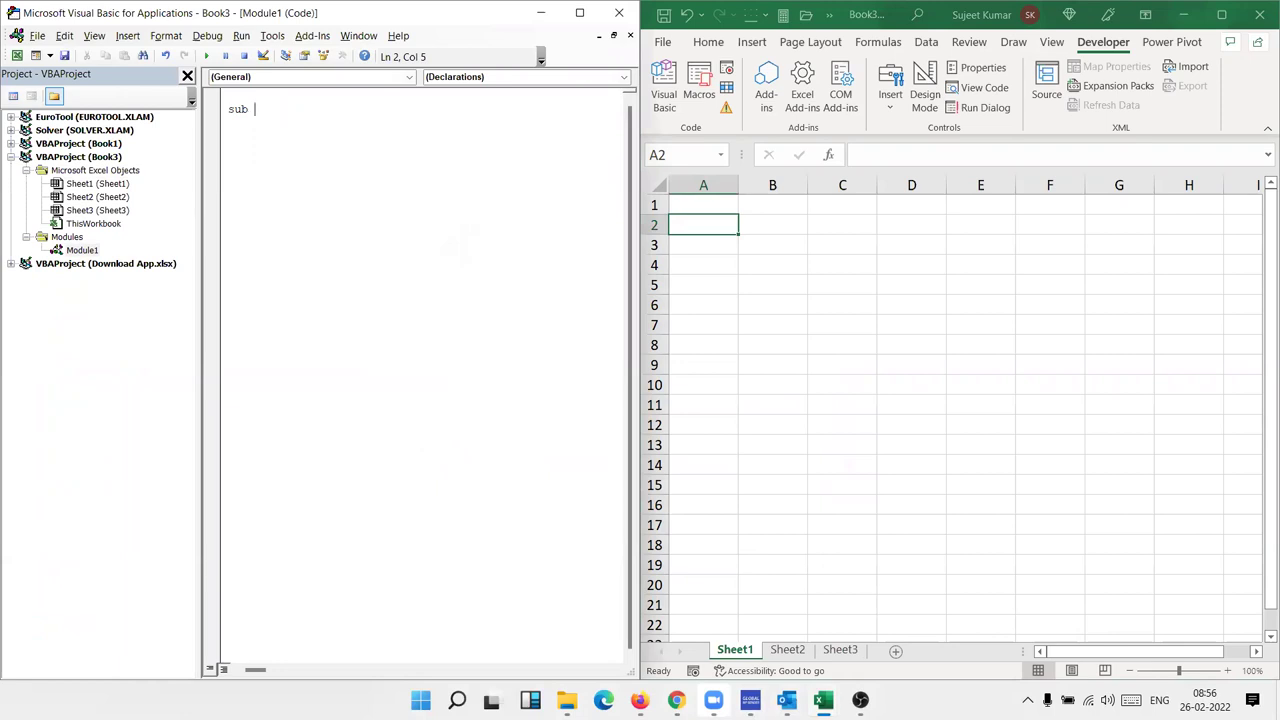
pyautogui.write('fi')
pyautogui.press('BackSpace')
pyautogui.write('ist_Project()')
pyautogui.press('Return')
pyautogui.press('Return')
pyautogui.press('Return')
pyautogui.press('Return')
pyautogui.press('Return')
pyautogui.press('Return')
pyautogui.press('Up')
pyautogui.press('Up')
pyautogui.press('Up')
pyautogui.press('Up')
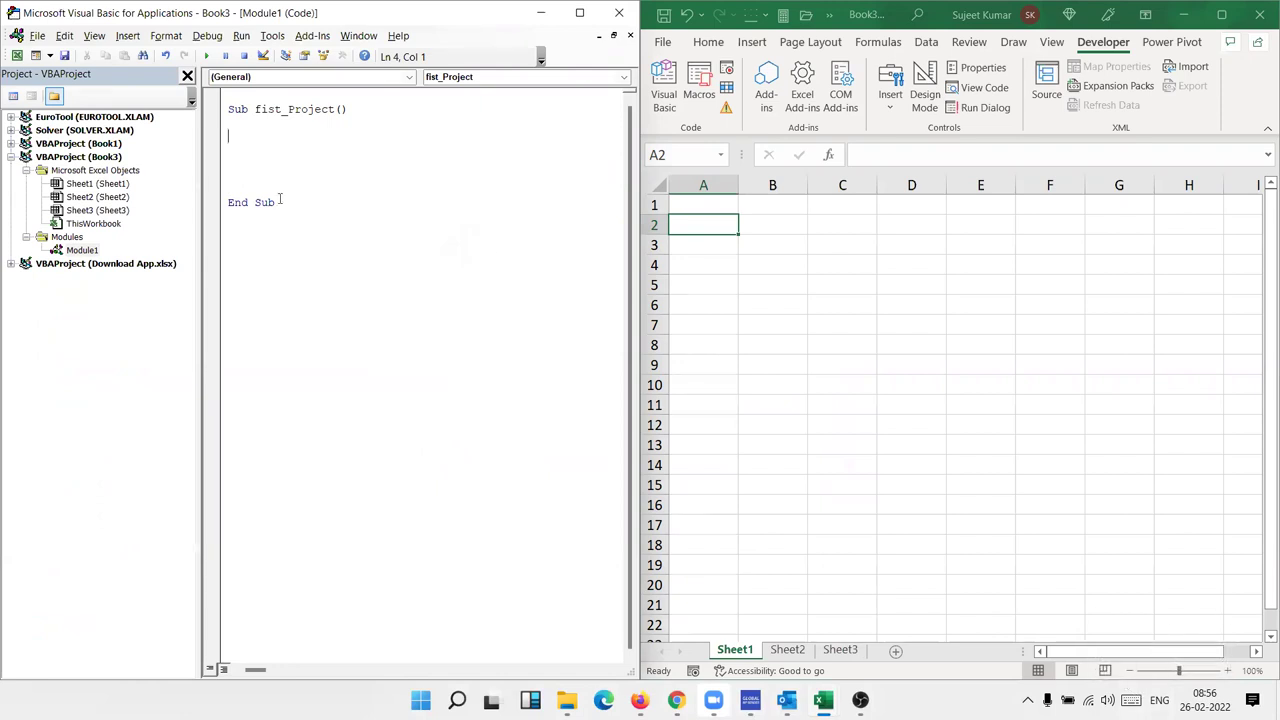
pyautogui.click(750, 242)
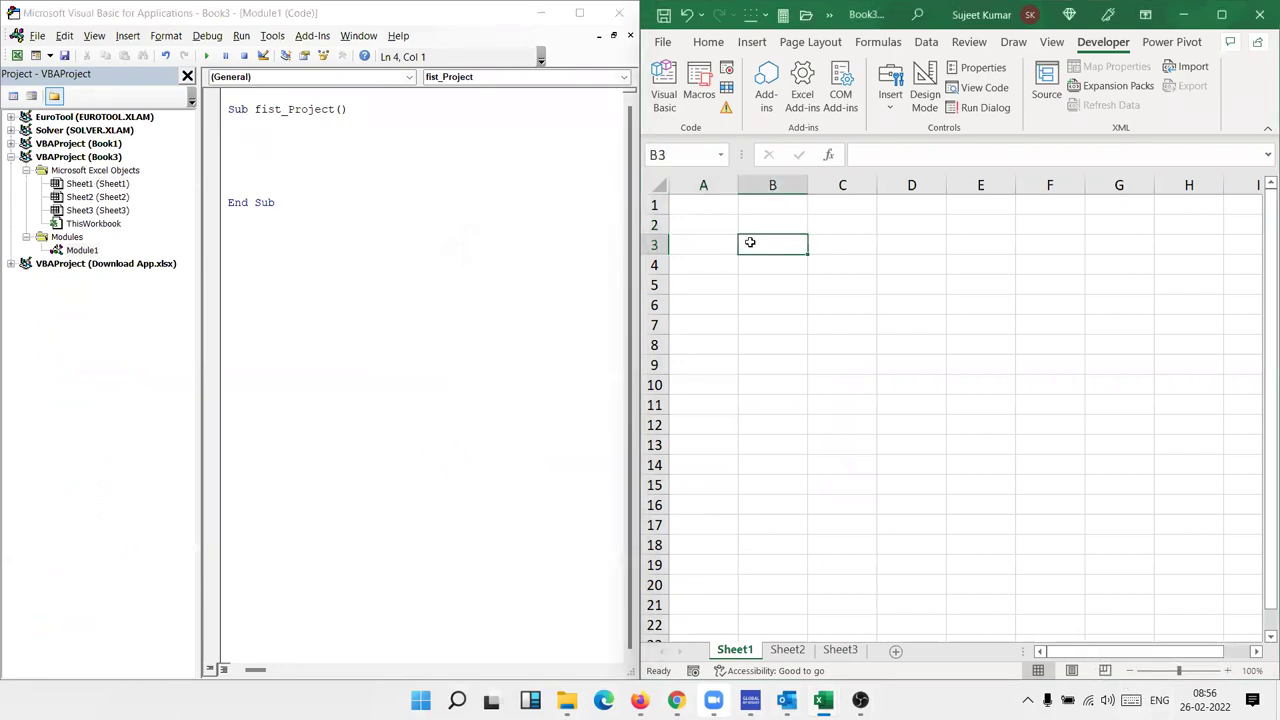
# Enter =TODAY() in cell B3 to show 26-02-2022
pyautogui.write('=t')
pyautogui.write('dab')
pyautogui.press('BackSpace')
pyautogui.press('BackSpace')
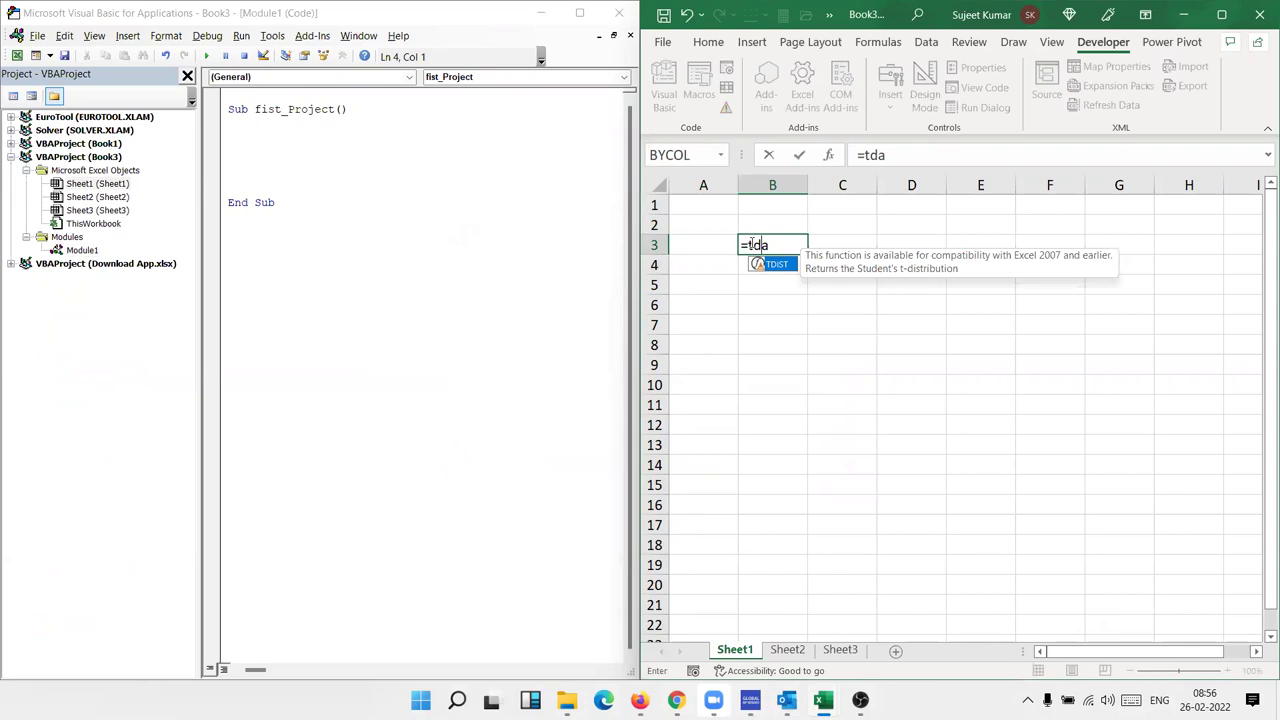
pyautogui.press('BackSpace')
pyautogui.write('oda')
pyautogui.press('Tab')
pyautogui.write(')')
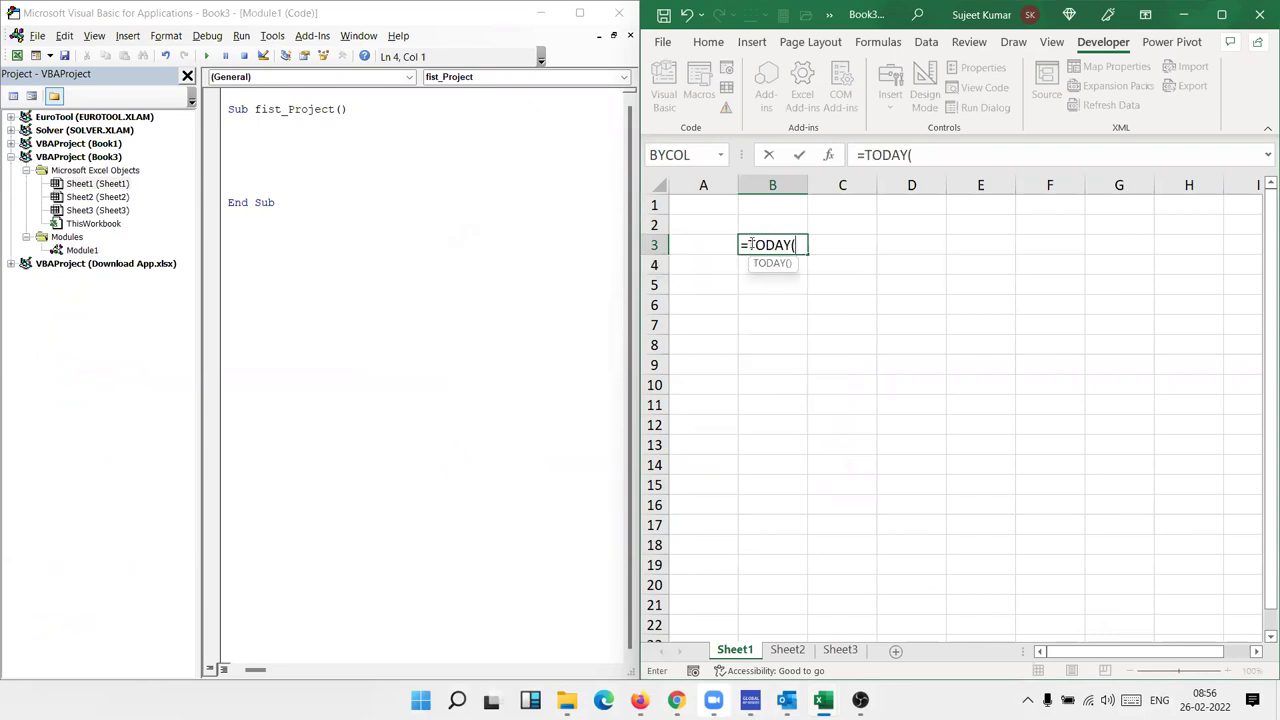
pyautogui.press('Return')
pyautogui.click(749, 244)
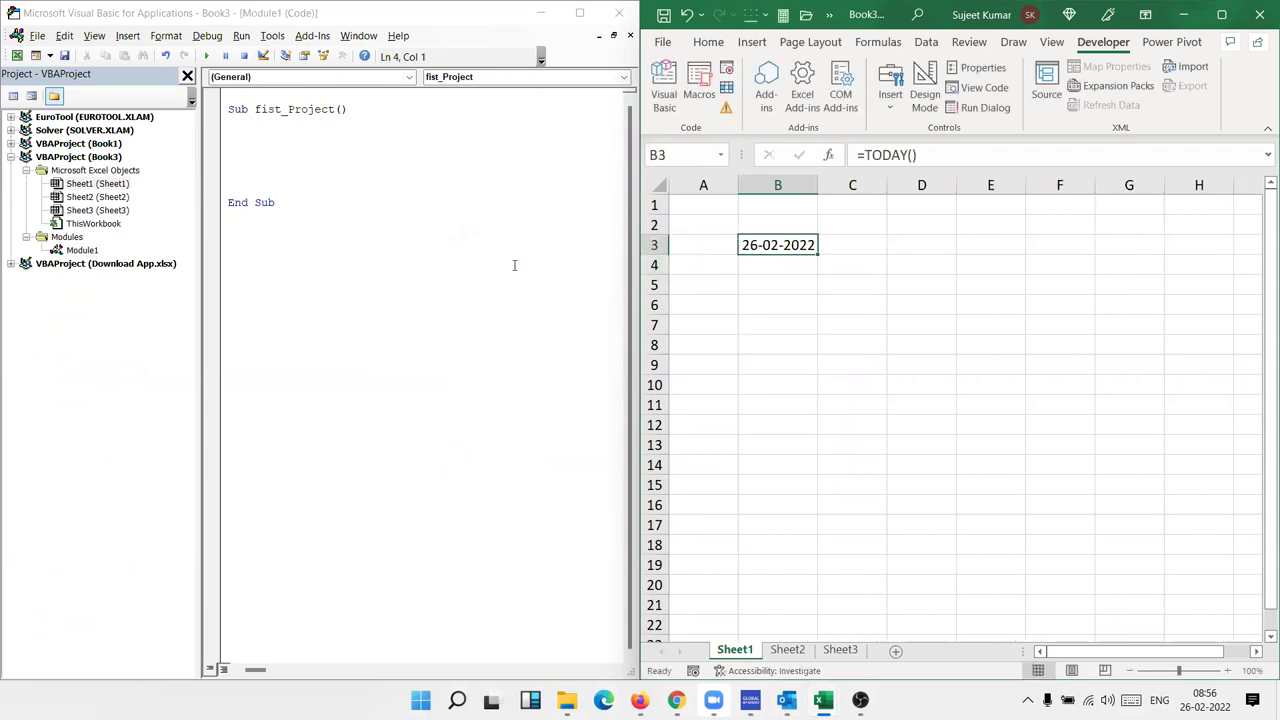
# Enter =YEAR(B3) in cell B4 to show 2022
pyautogui.click(262, 125)
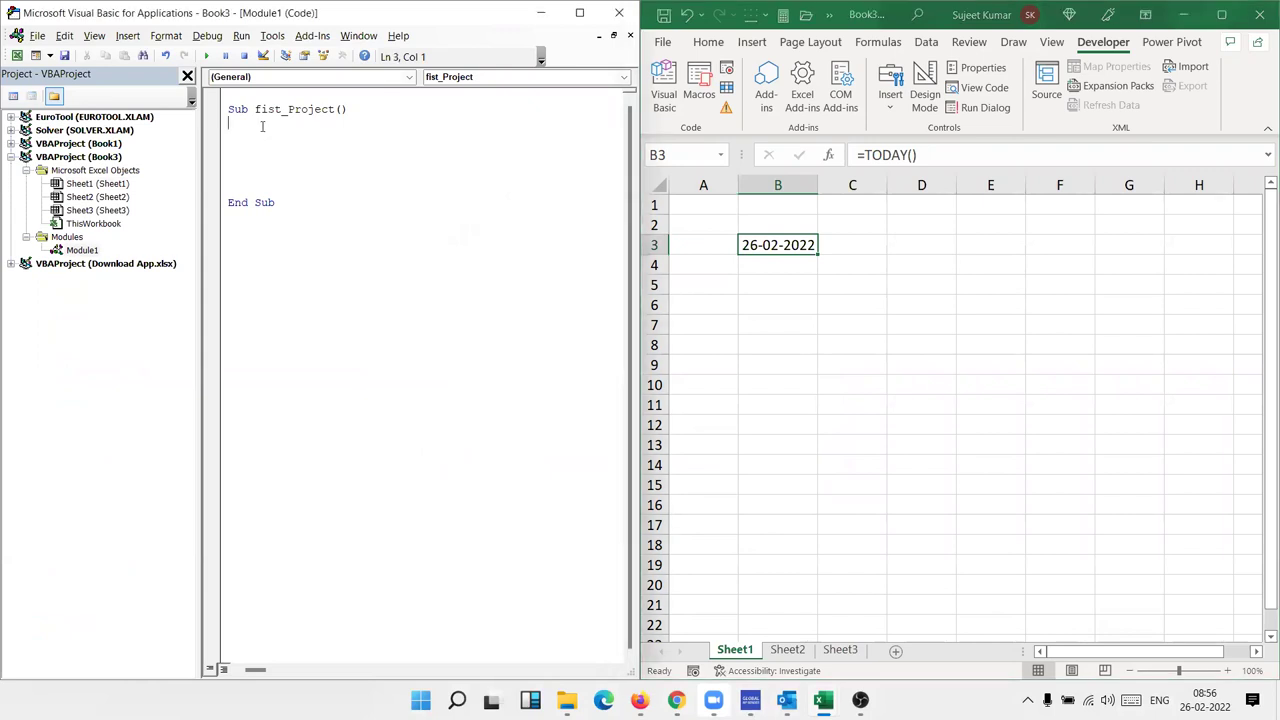
pyautogui.write('date')
pyautogui.press('BackSpace')
pyautogui.press('BackSpace')
pyautogui.press('BackSpace')
pyautogui.press('BackSpace')
pyautogui.click(752, 272)
pyautogui.write('=ra')
pyautogui.press('BackSpace')
pyautogui.press('BackSpace')
pyautogui.write('yea')
pyautogui.press('Tab')
pyautogui.write('B3)')
pyautogui.press('Return')
pyautogui.click(755, 268)
# Write y = Year(Date) as the first line of the fist_Project body
pyautogui.click(259, 135)
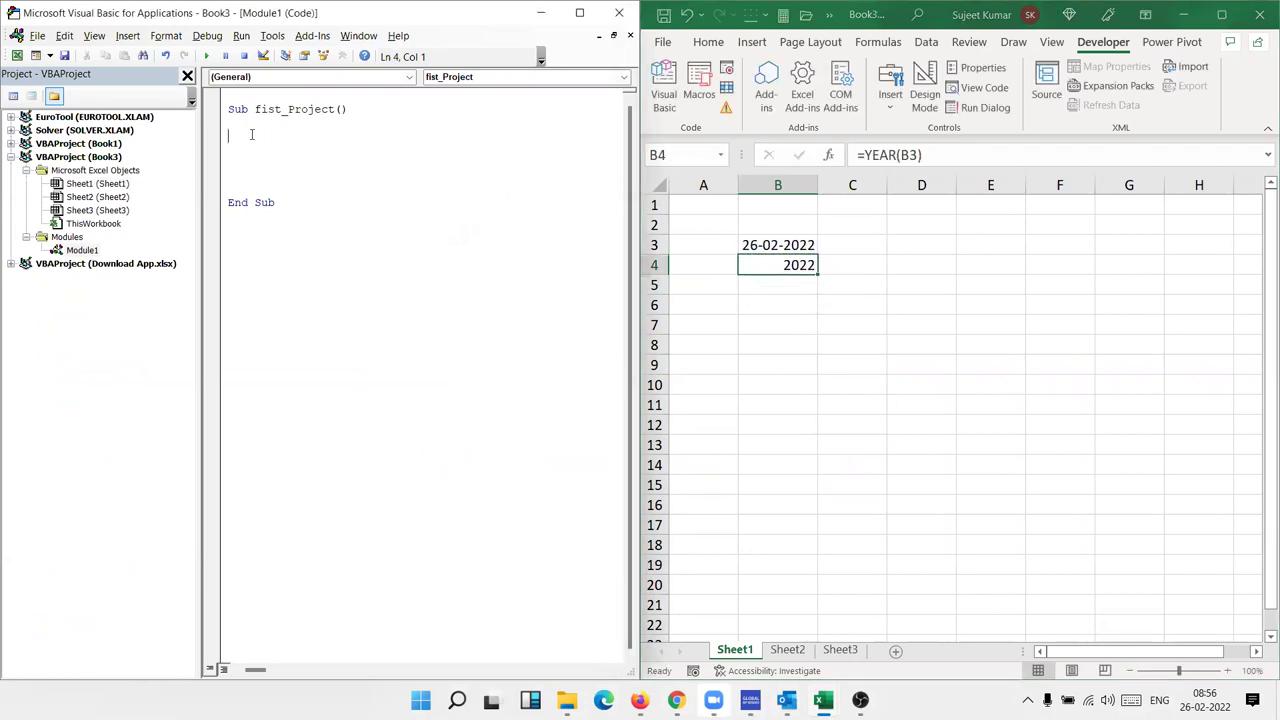
pyautogui.write('year(date)')
pyautogui.click(229, 136)
pyautogui.click(903, 155)
pyautogui.hotkey('ctrl', 'Return')
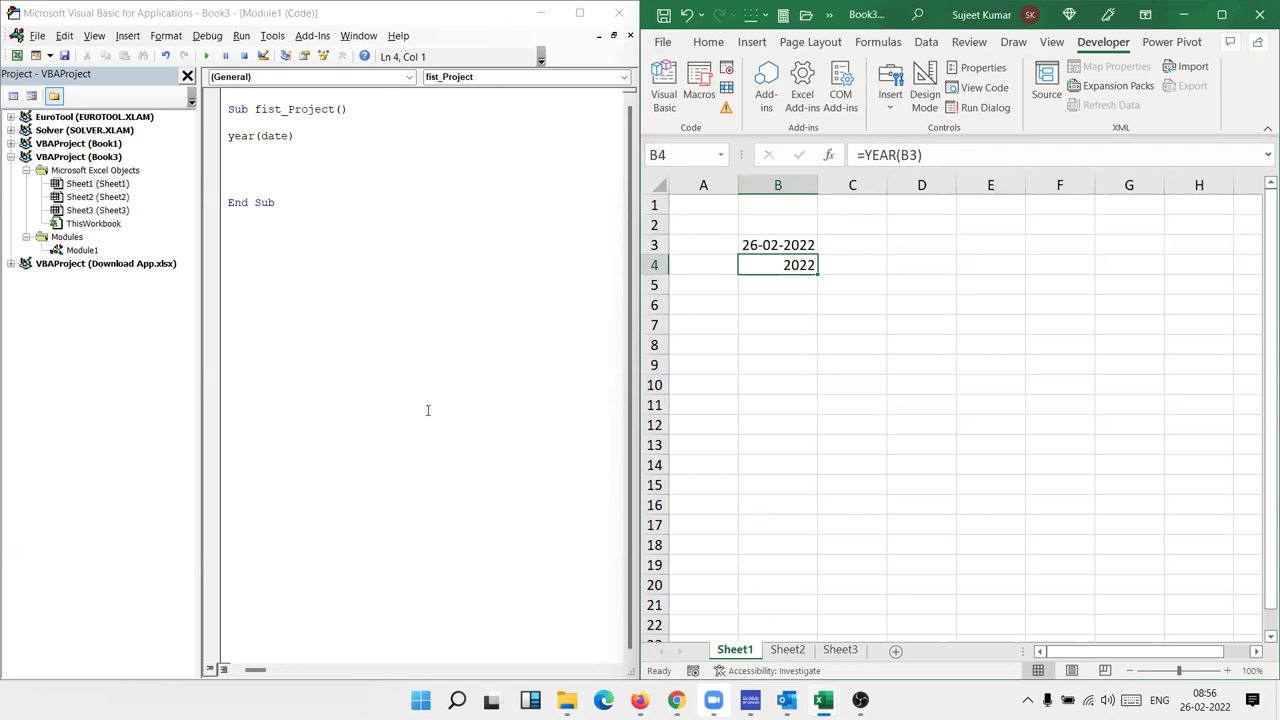
pyautogui.moveTo(305, 142); pyautogui.dragTo(220, 140)
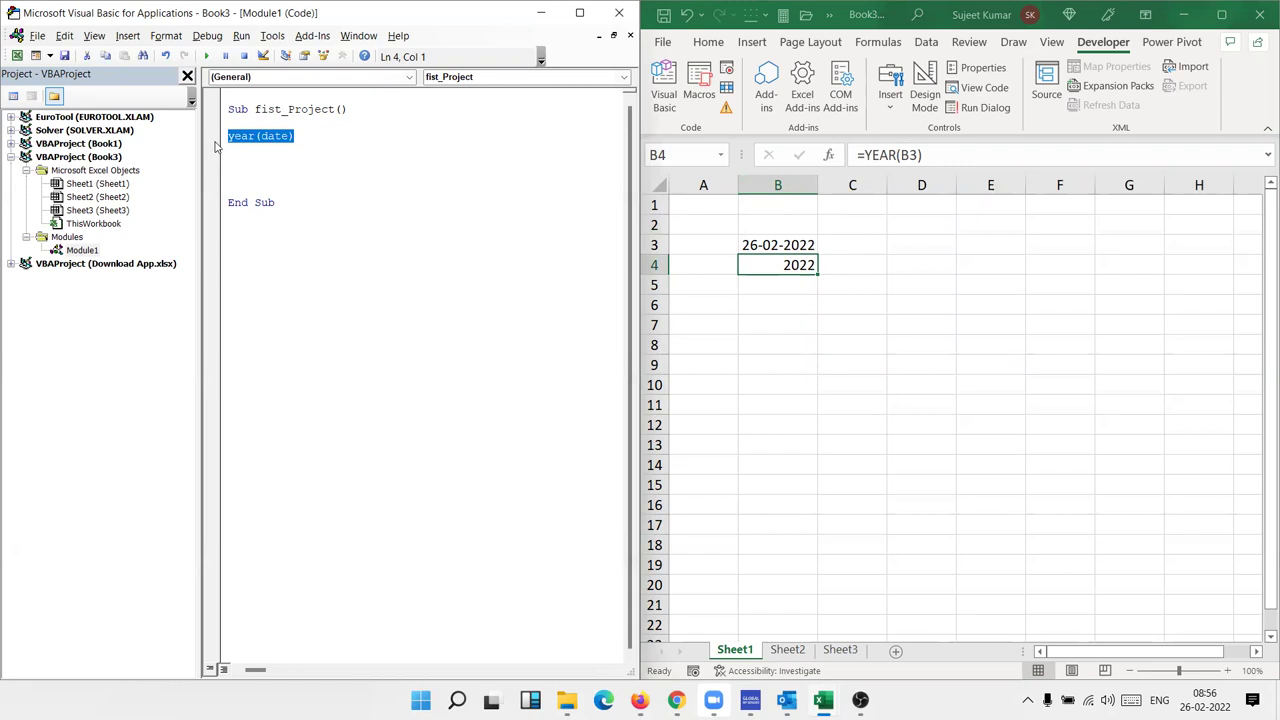
pyautogui.click(224, 138)
pyautogui.write('y=')
pyautogui.click(305, 158)
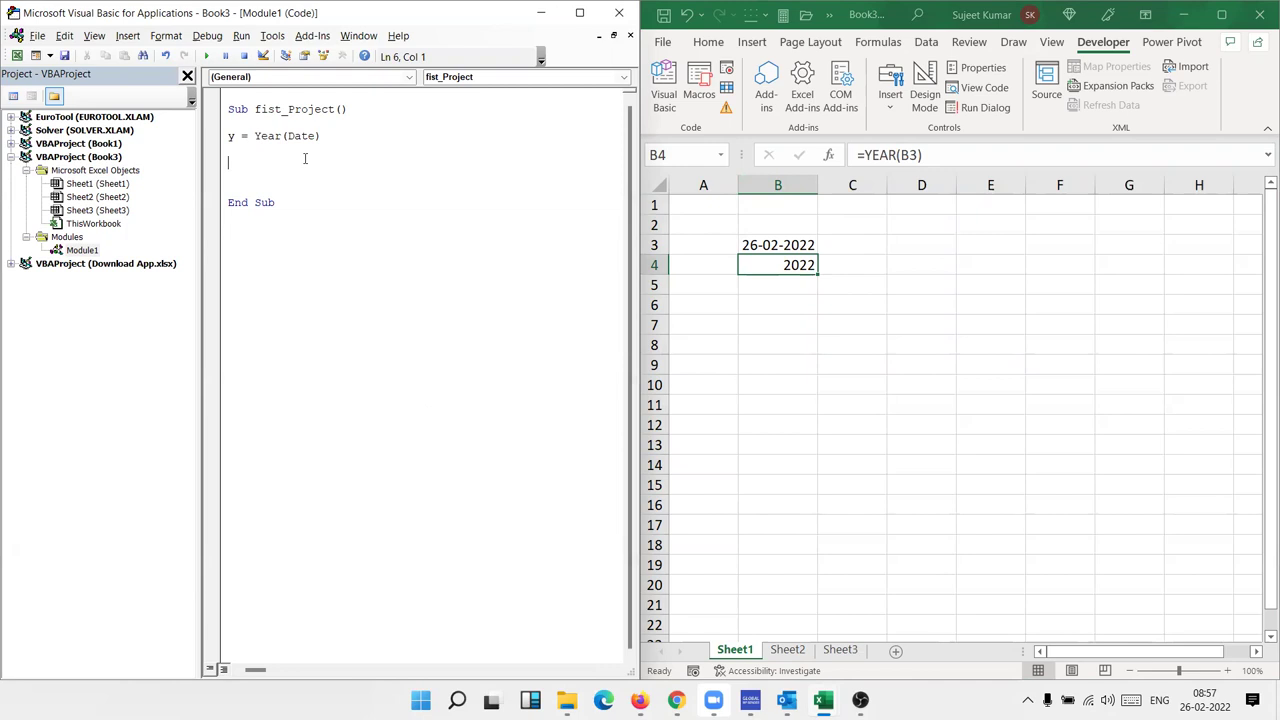
# Add the line m = Month(Date) below it
pyautogui.press('Up')
pyautogui.write('m')
pyautogui.write('=')
pyautogui.write('mo0')
pyautogui.press('BackSpace')
pyautogui.write('mth')
pyautogui.press('BackSpace')
pyautogui.press('BackSpace')
# Add d = Day(Date) and begin an mkdir line
pyautogui.press('BackSpace')
pyautogui.write('nth')
pyautogui.write('(date')
pyautogui.press('Return')
pyautogui.write('d')
pyautogui.press('BackSpace')
pyautogui.write('d=day(')
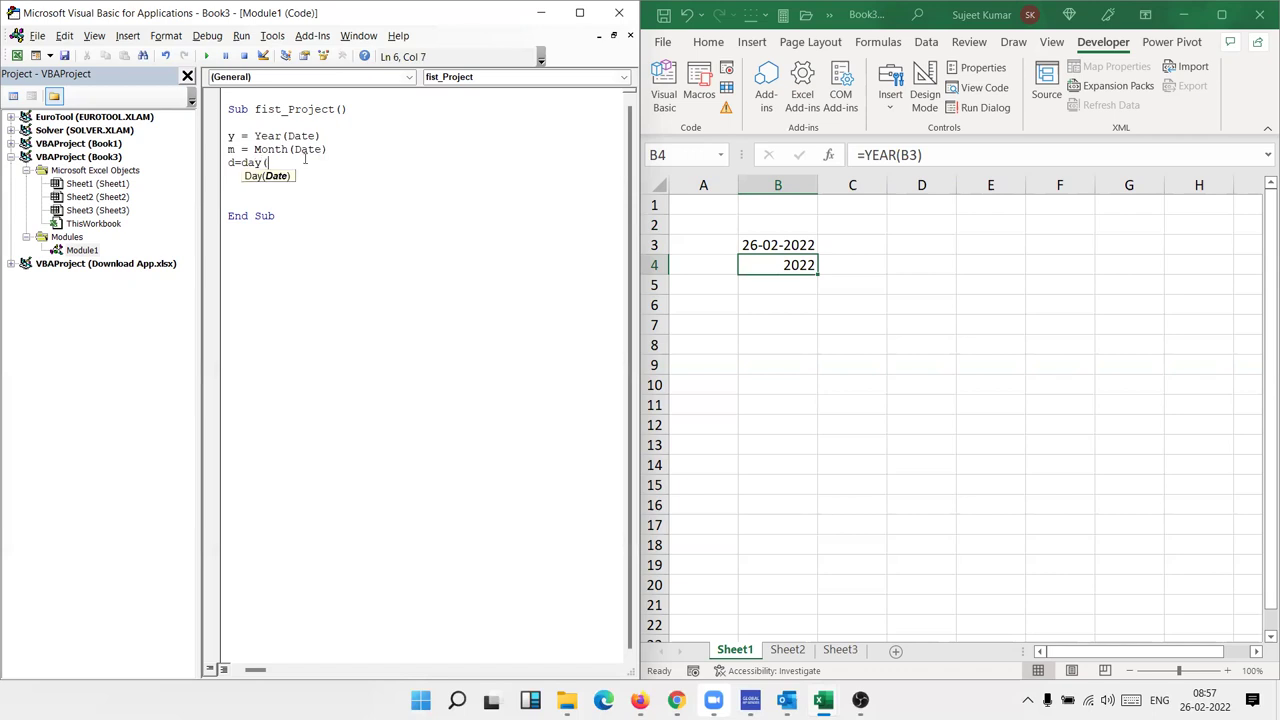
pyautogui.write('date)')
pyautogui.press('Return')
pyautogui.press('Return')
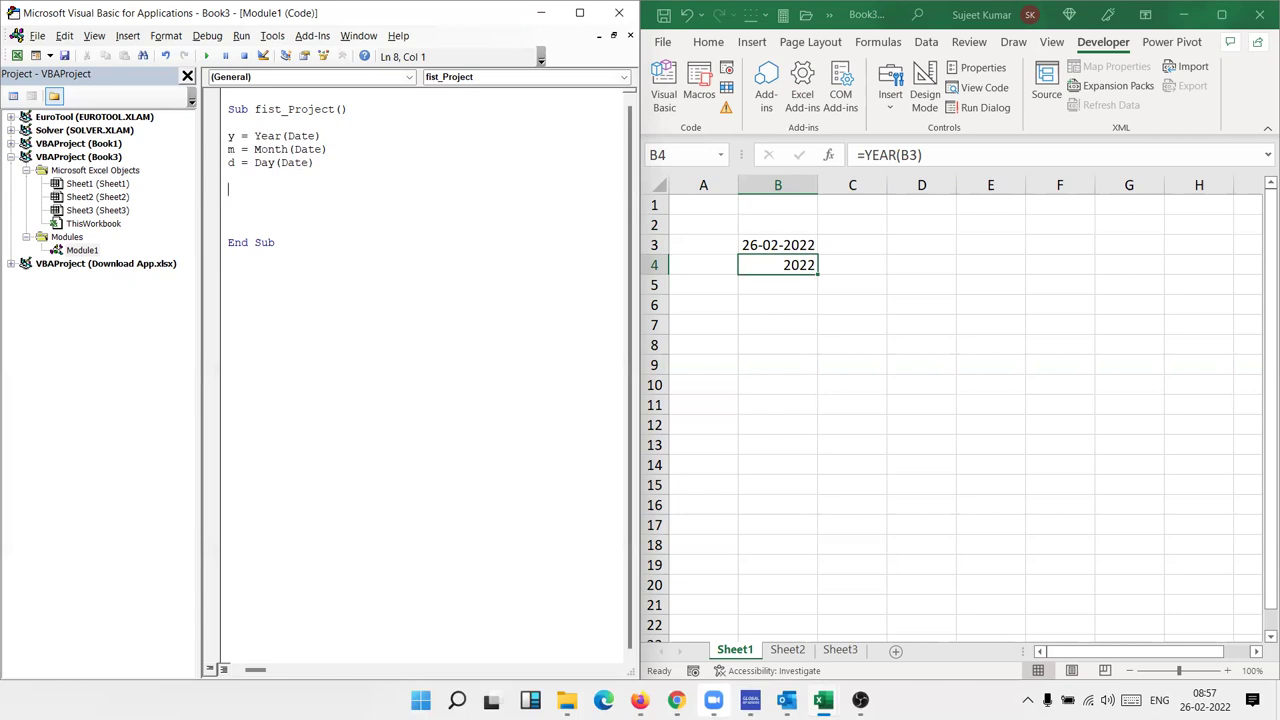
pyautogui.write('mkdir')
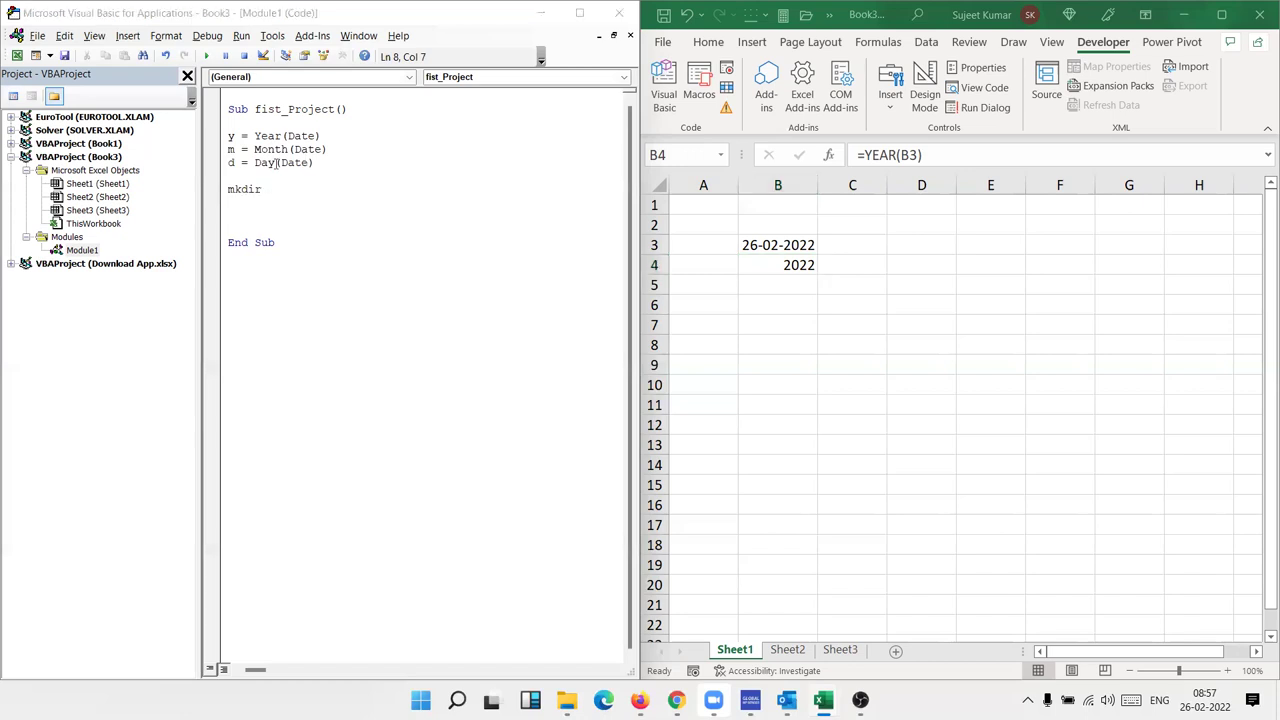
# Copy the G:\ path from File Explorer and complete the line MkDir "G:\2022"
pyautogui.hotkey('alt', 'Tab')
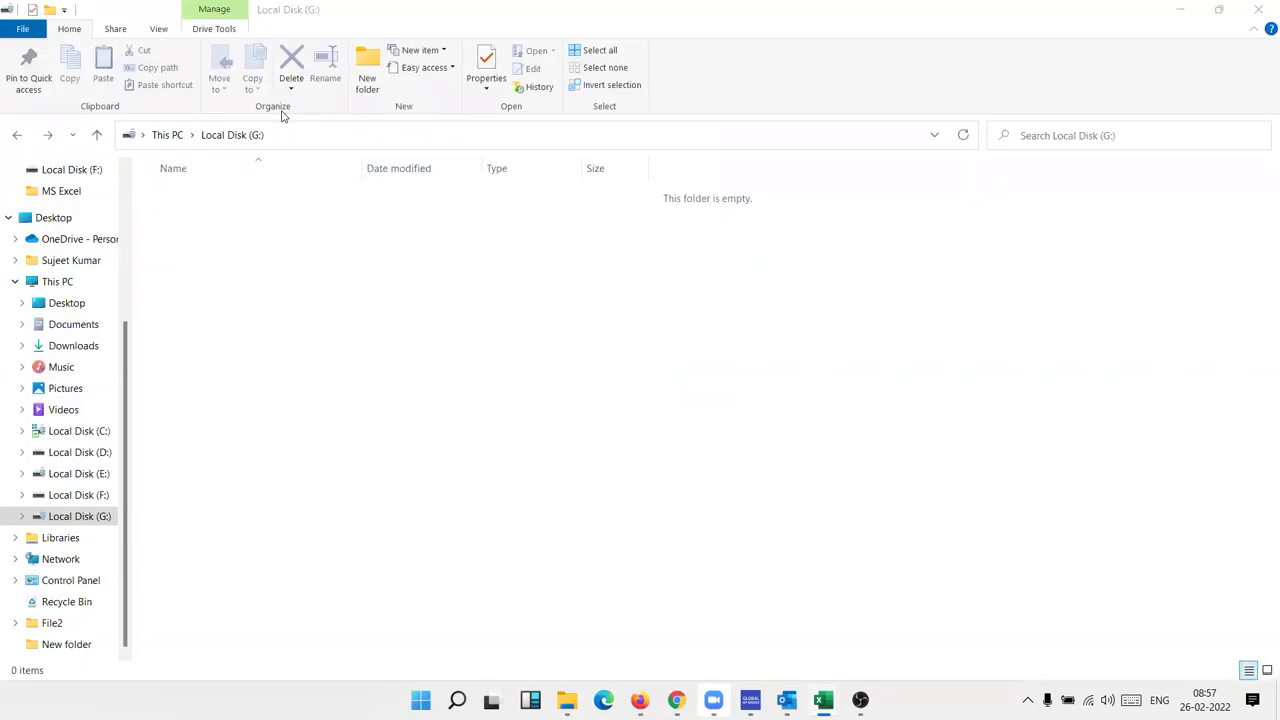
pyautogui.click(276, 135)
pyautogui.hotkey('ctrl', 'c')
pyautogui.press('Escape')
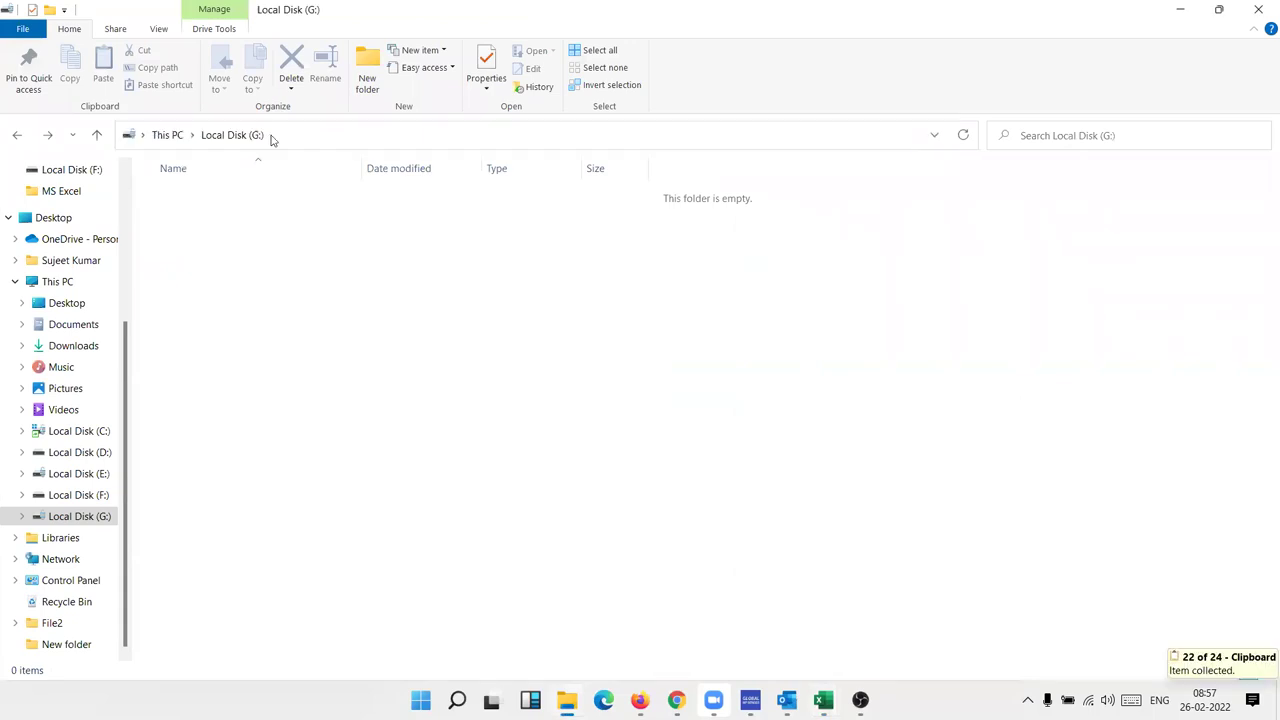
pyautogui.hotkey('alt', 'Tab')
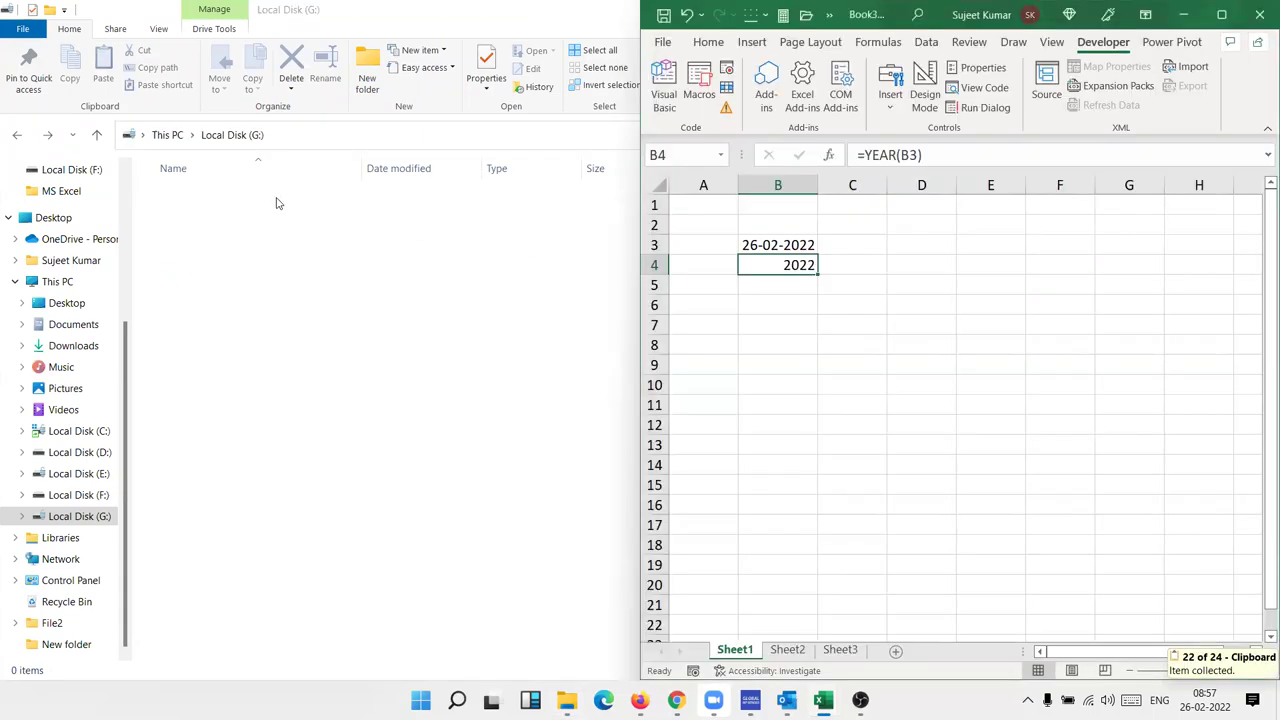
pyautogui.hotkey('alt', 'Tab')
pyautogui.hotkey('alt', 'Tab')
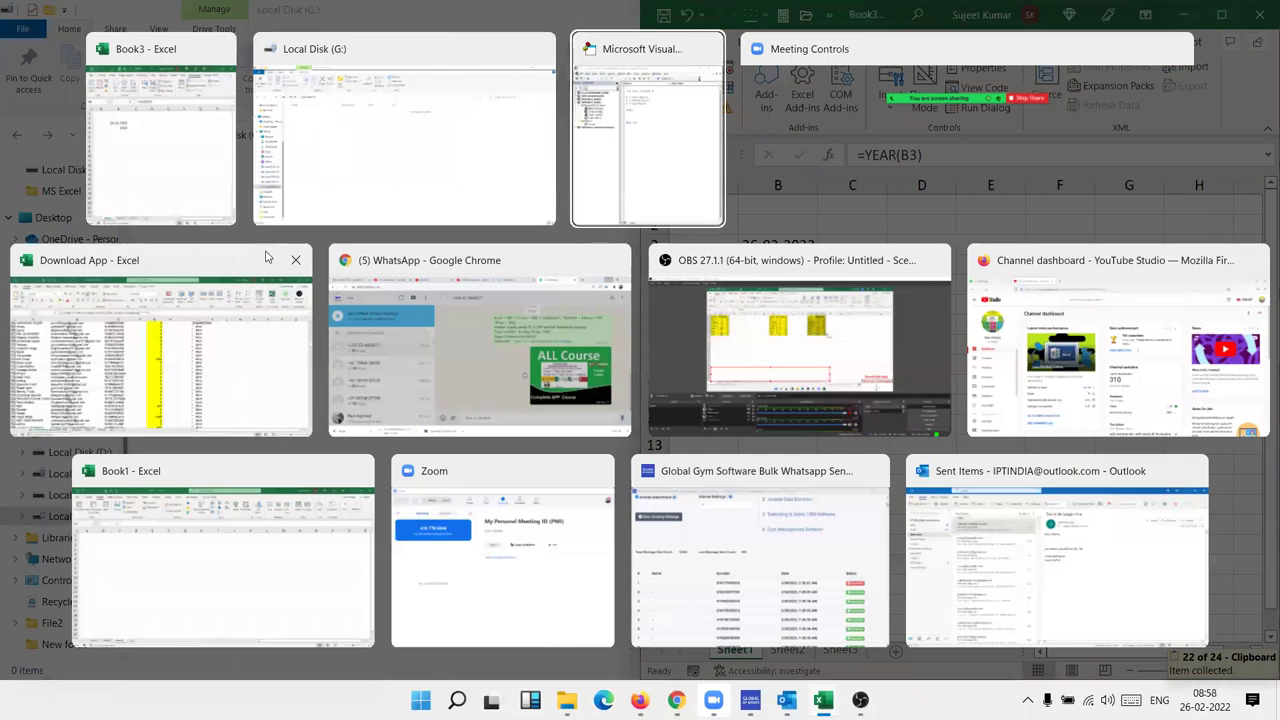
pyautogui.write('"G:\\2022"')
pyautogui.press('Return')
# Duplicate the MkDir line and append \2 to the copy's path
pyautogui.hotkey('shift', 'Up')
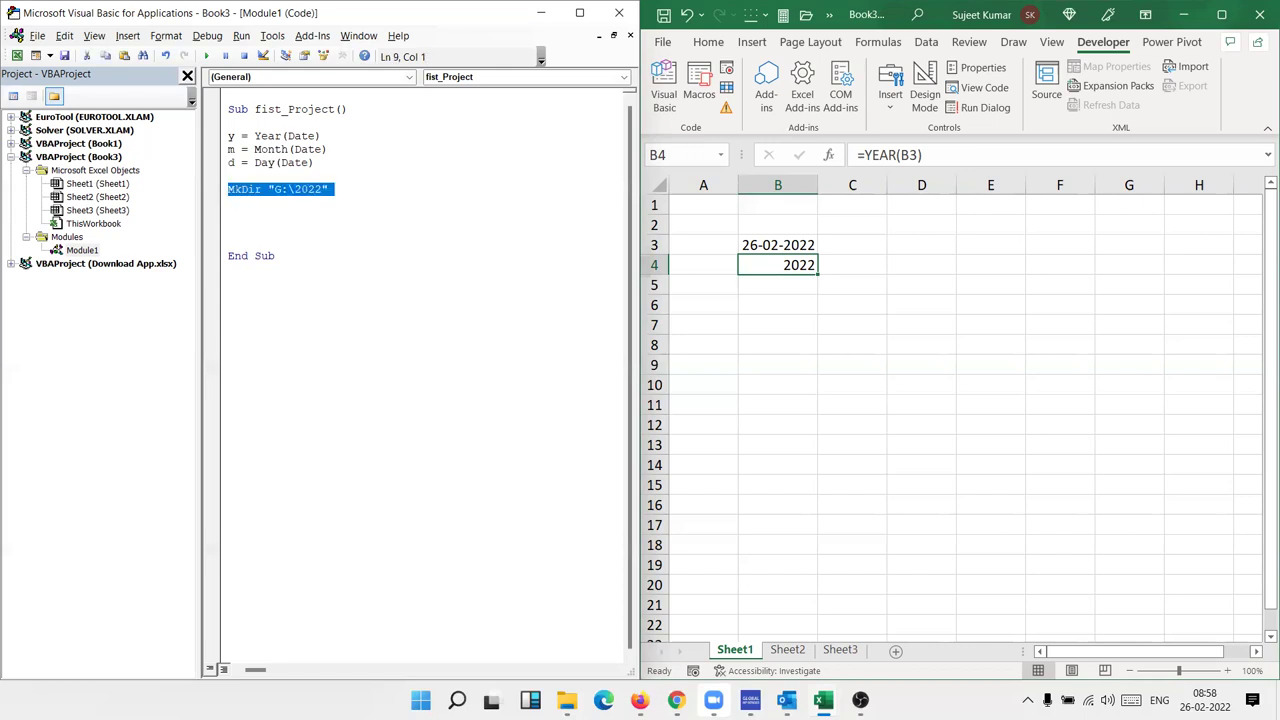
pyautogui.hotkey('ctrl', 'c')
pyautogui.press('Down')
pyautogui.hotkey('ctrl', 'v')
pyautogui.click(324, 202)
pyautogui.write('\\')
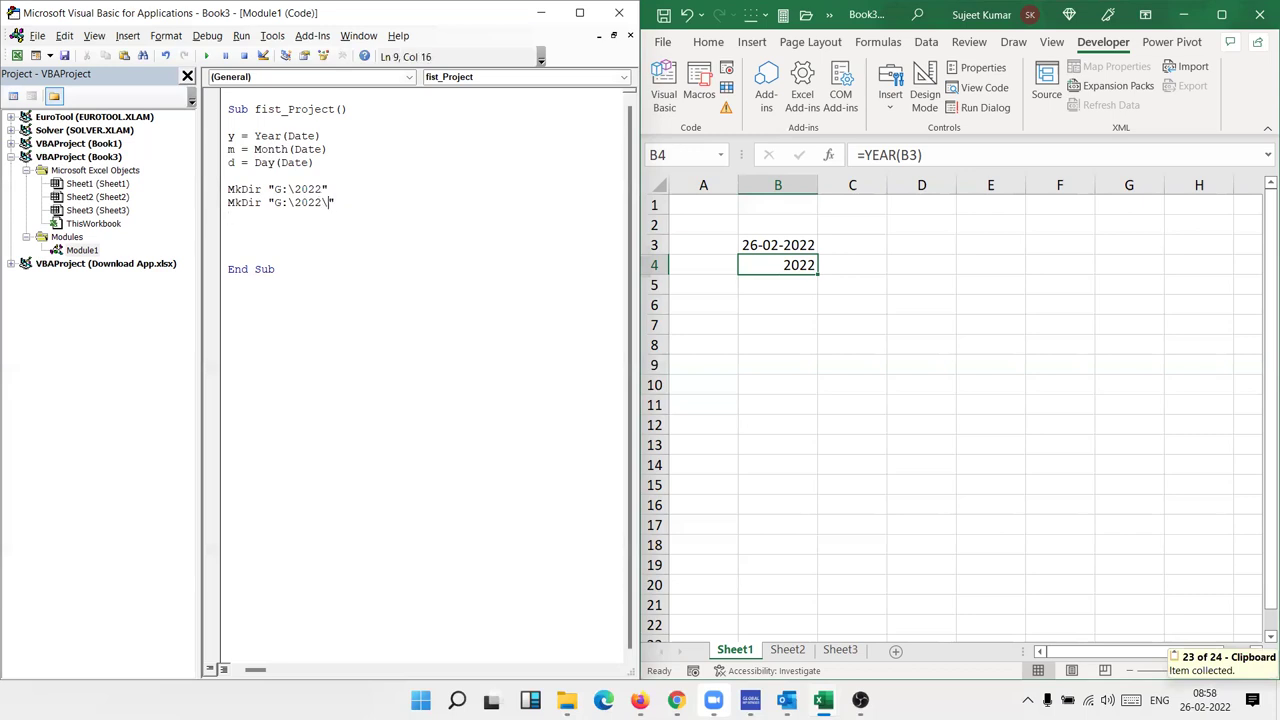
pyautogui.write('2')
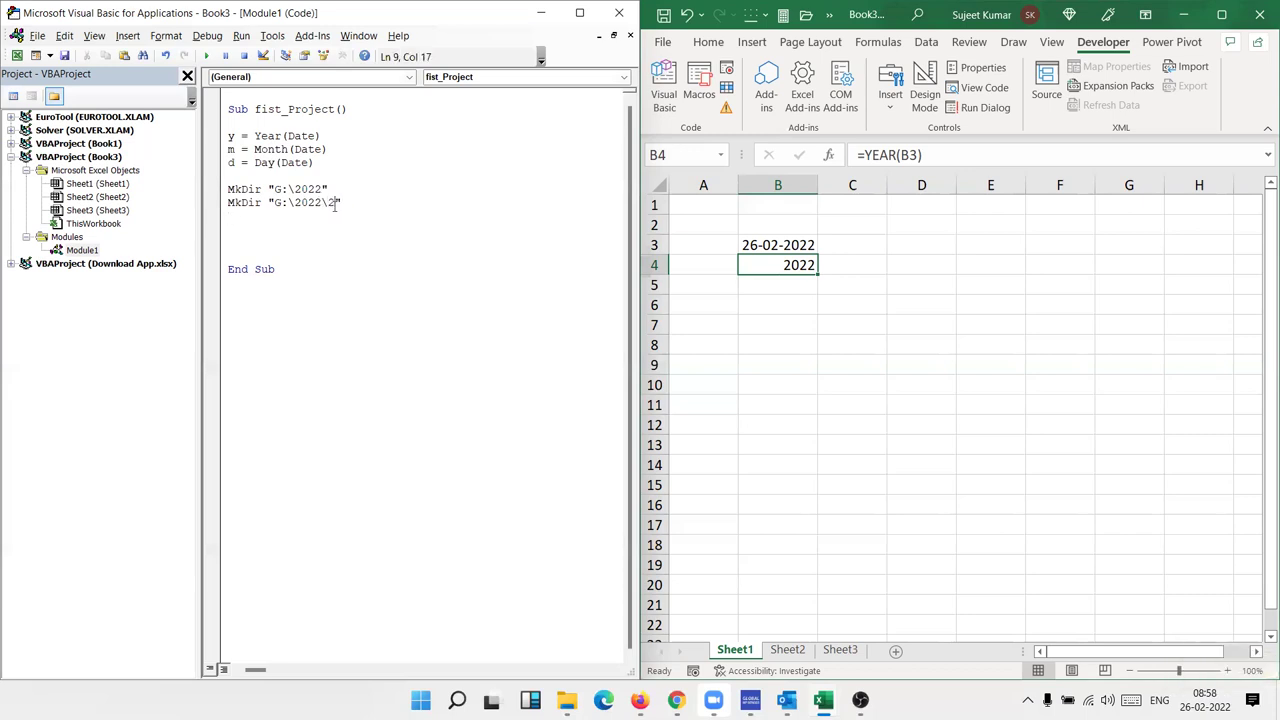
# Add another MkDir line below it for G:\2022\2\26
pyautogui.moveTo(355, 199); pyautogui.dragTo(220, 216)
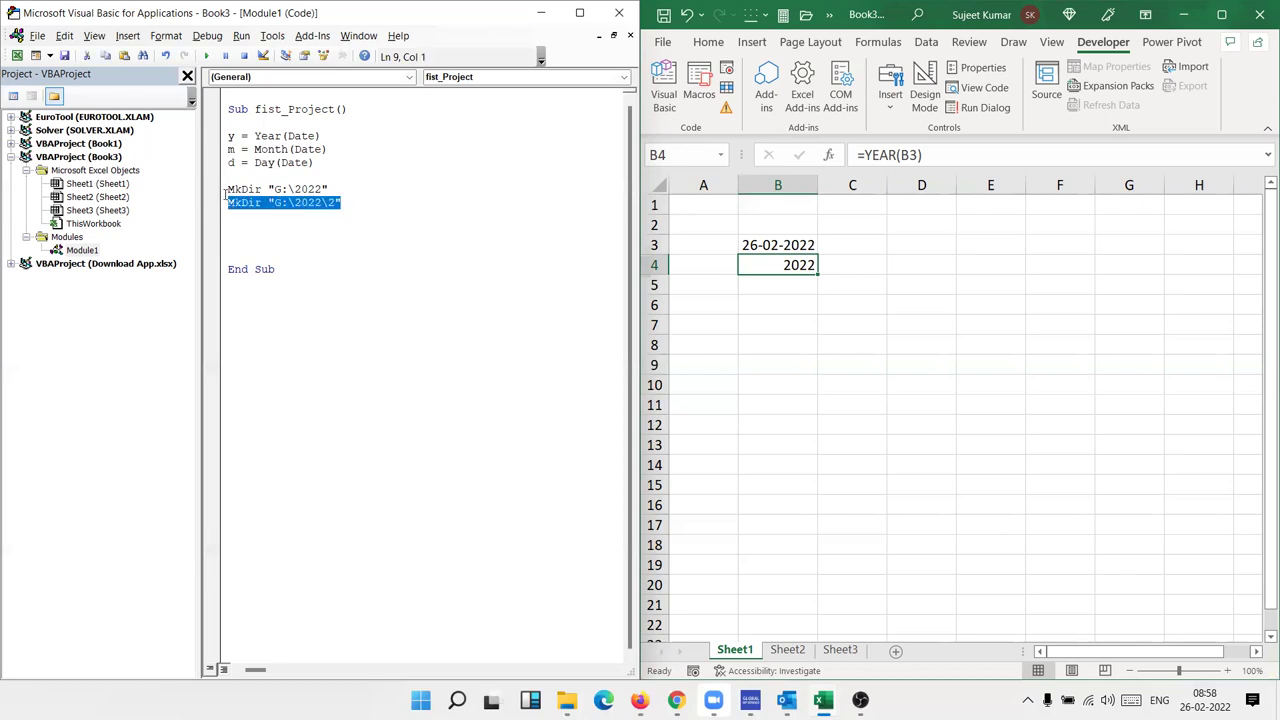
pyautogui.hotkey('ctrl', 'c')
pyautogui.press('End')
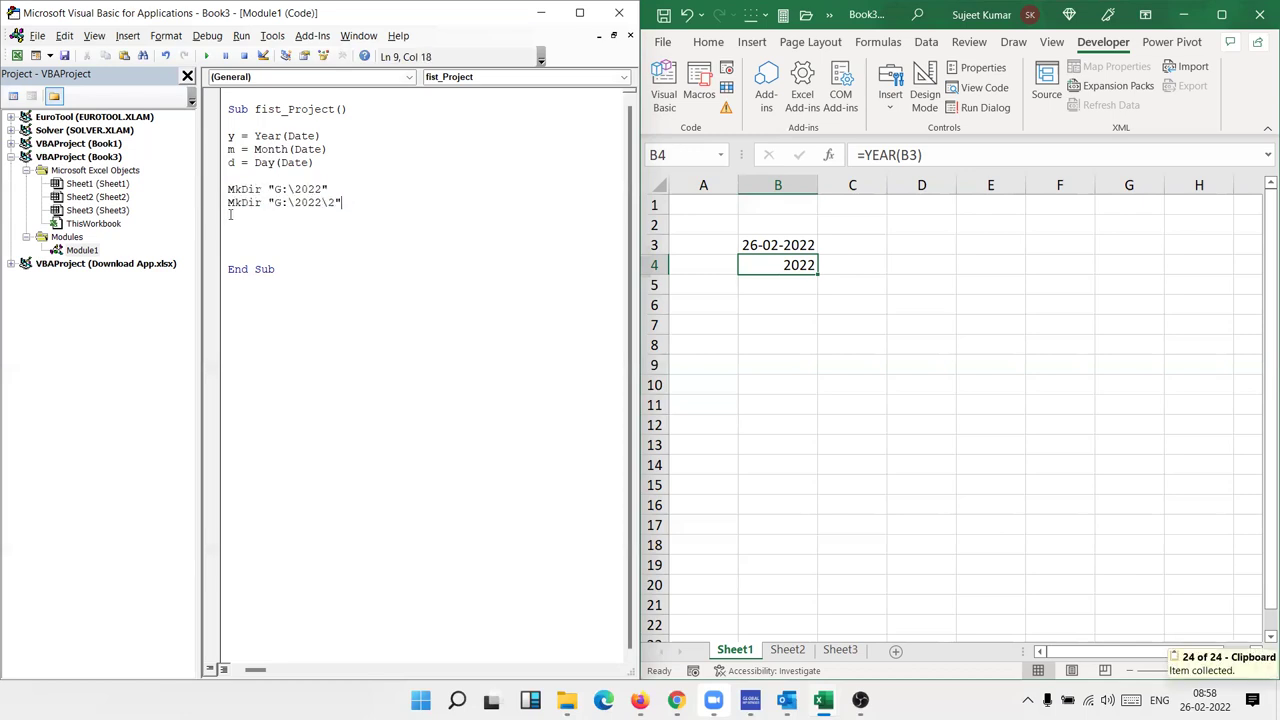
pyautogui.press('Return')
pyautogui.hotkey('ctrl', 'v')
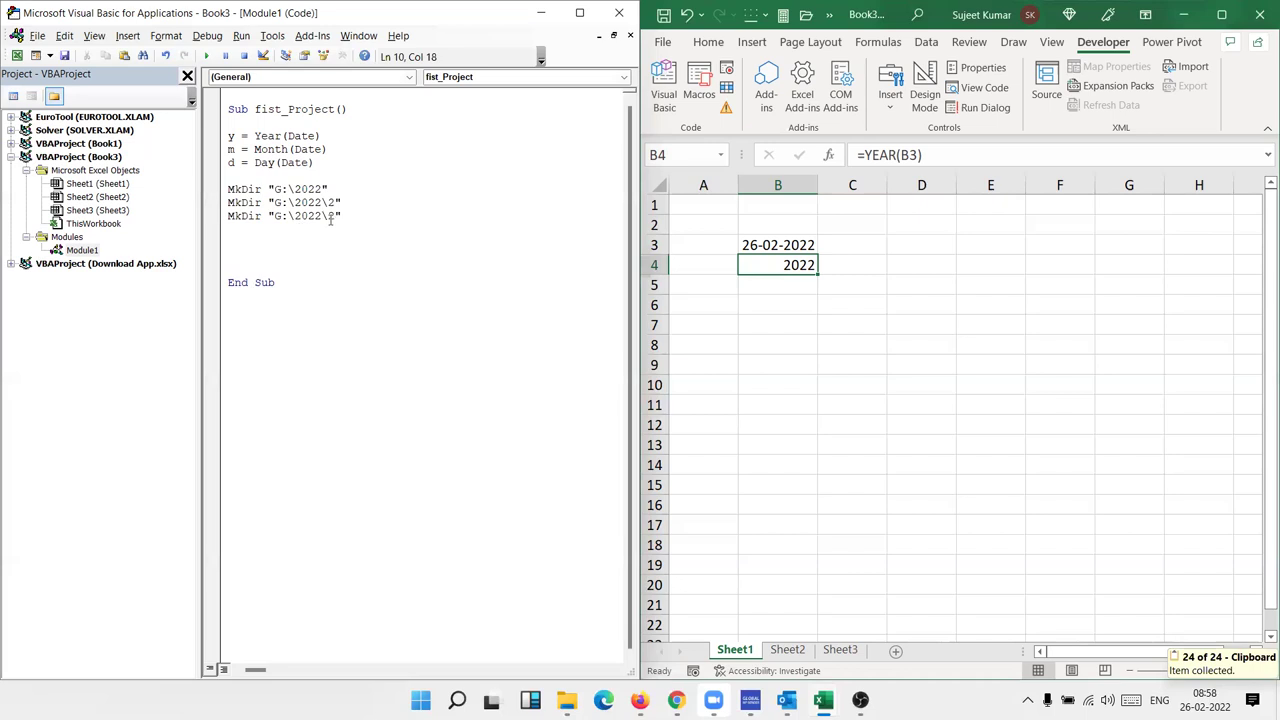
pyautogui.click(337, 217)
pyautogui.write('\\26')
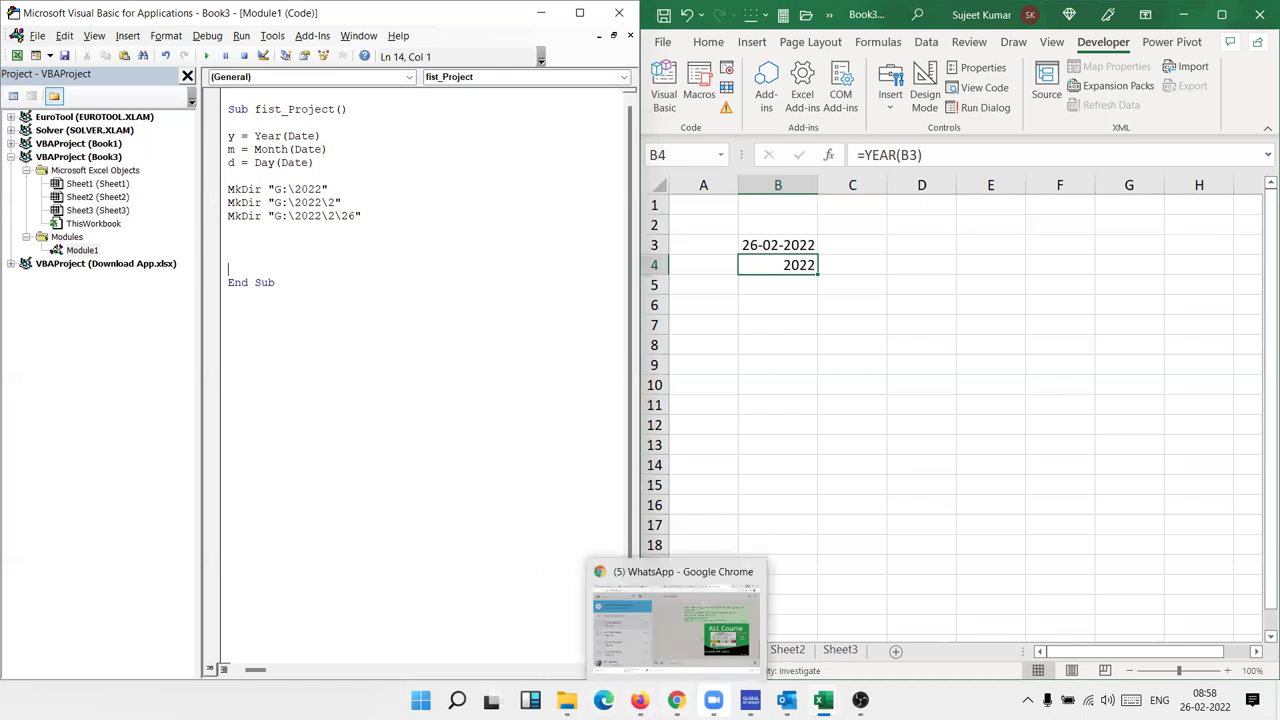
# In the first MkDir, replace the hard-coded 2022 with " & y
pyautogui.click(676, 700)
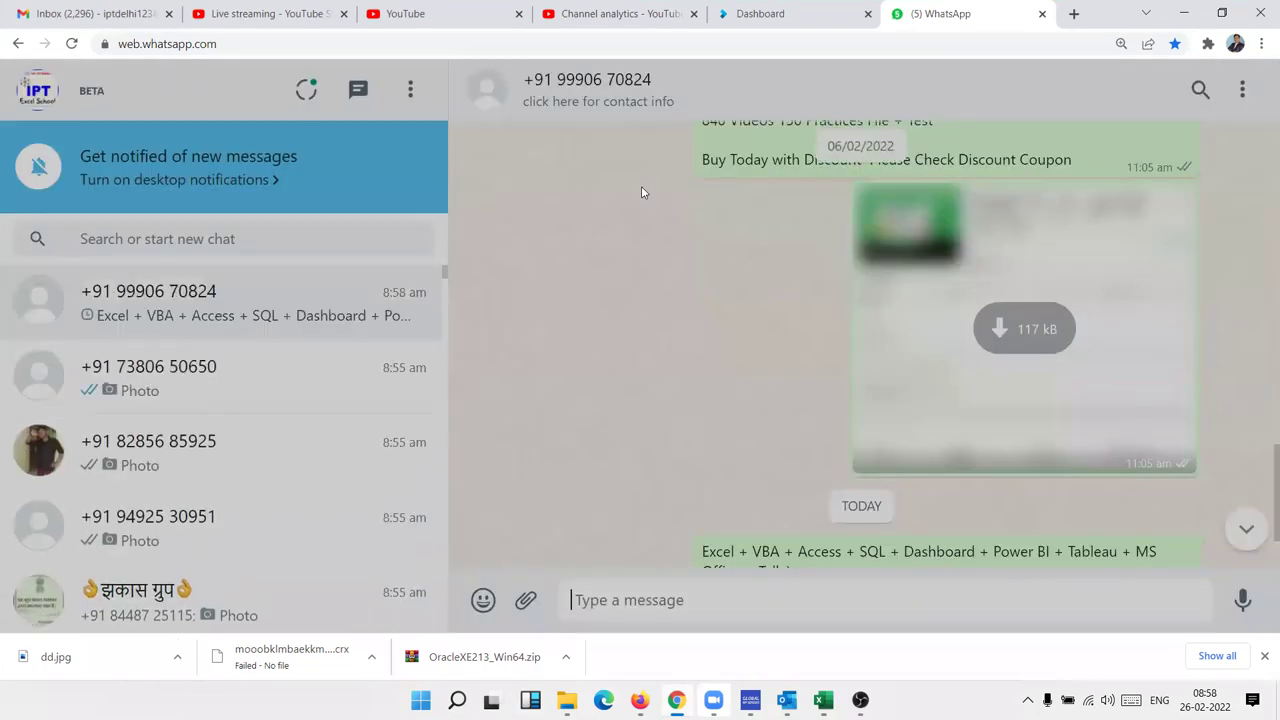
pyautogui.hotkey('alt', 'Tab')
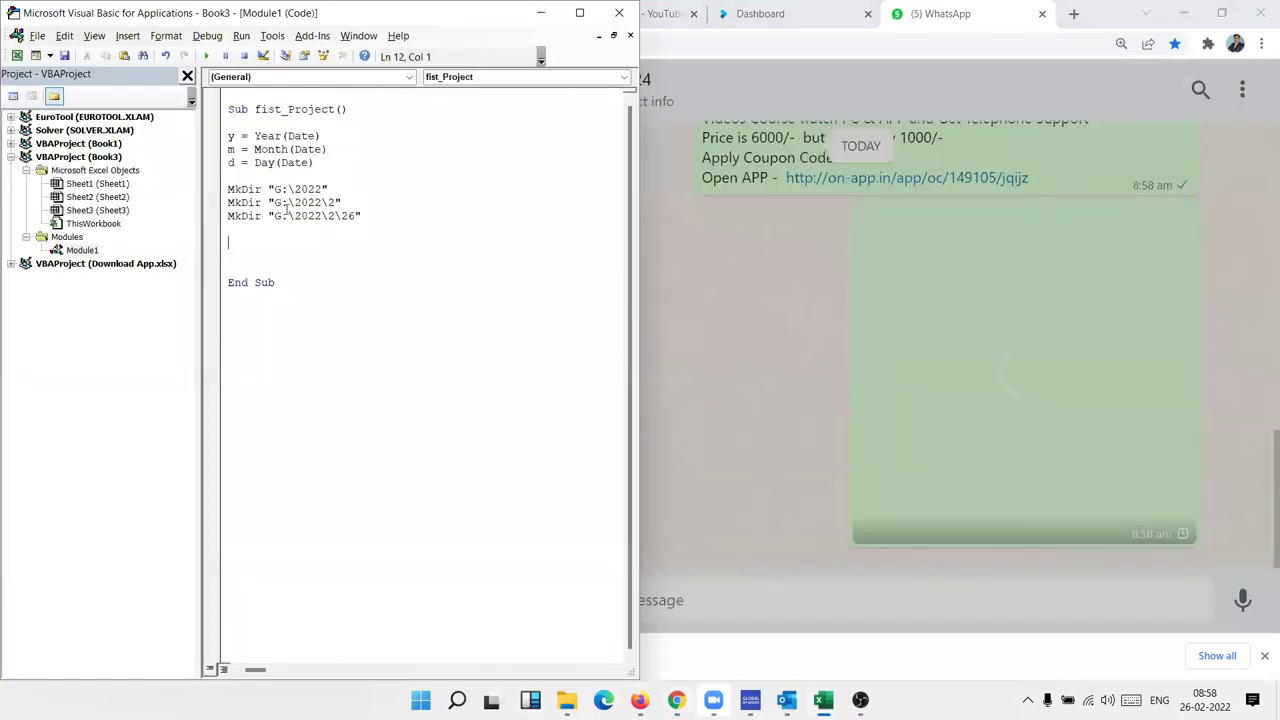
pyautogui.moveTo(294, 189); pyautogui.dragTo(331, 189)
pyautogui.press('Delete')
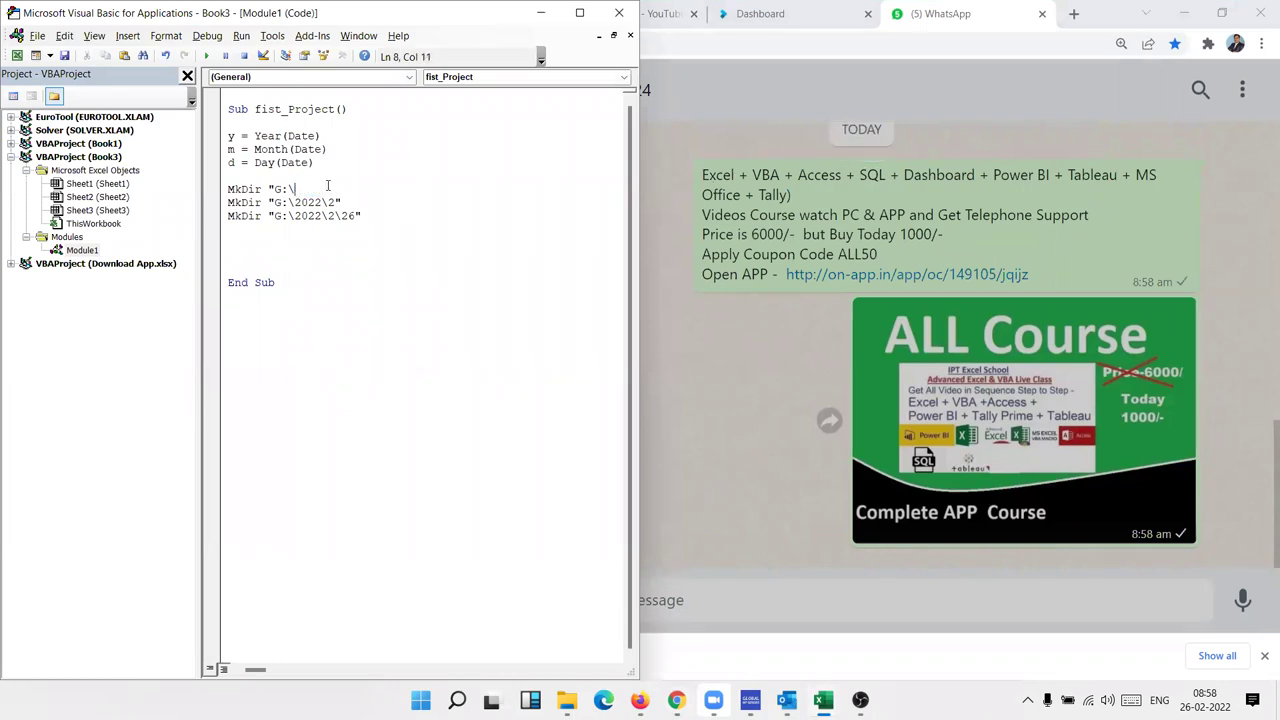
pyautogui.write('" &')
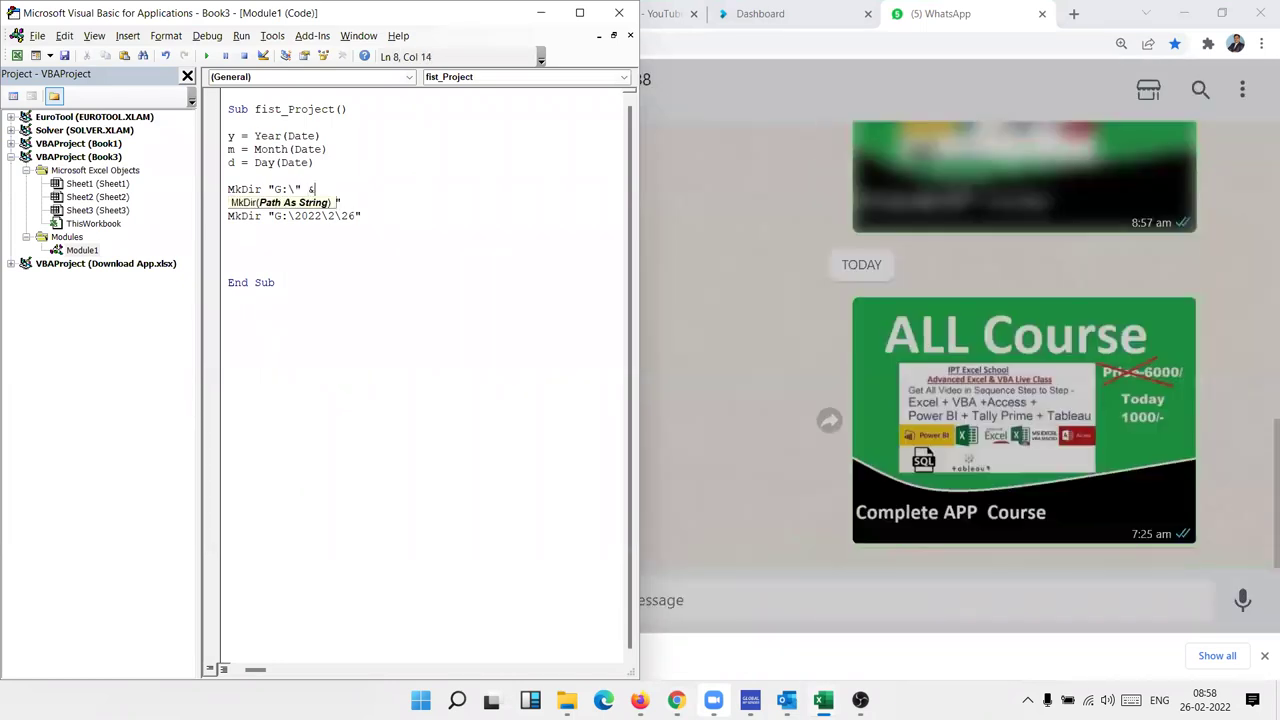
pyautogui.write(' y')
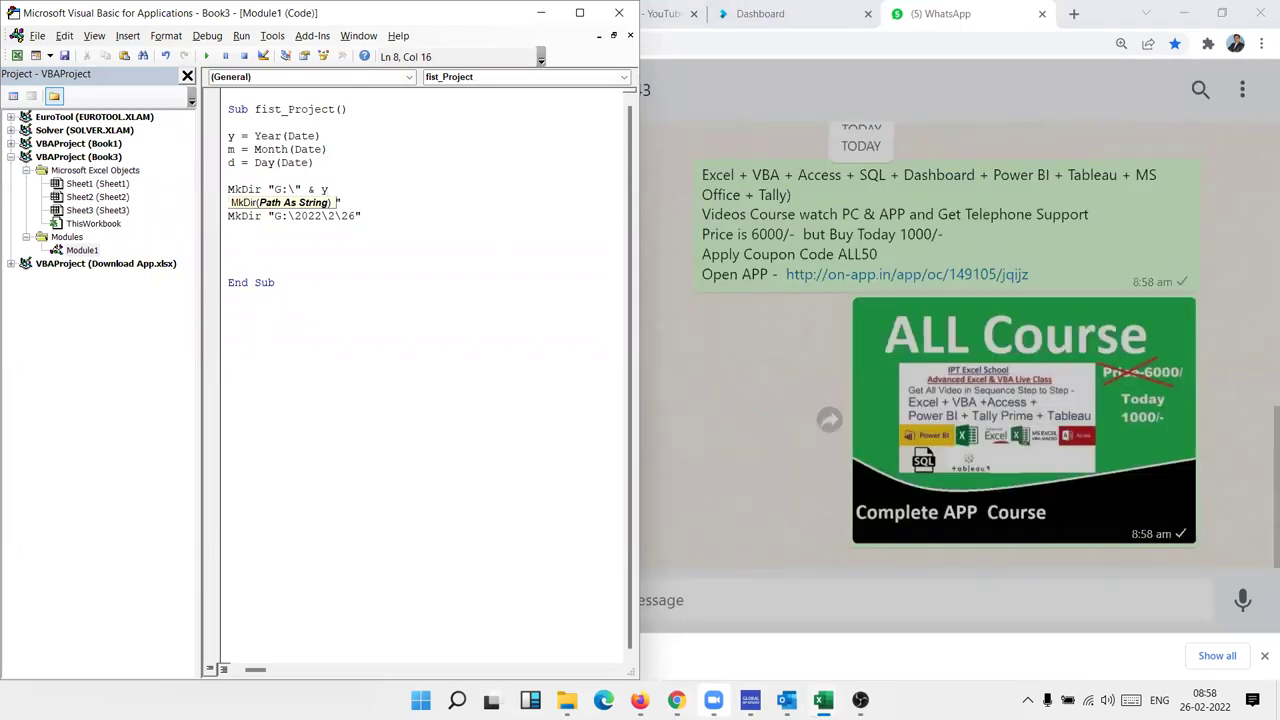
# Bring the Book3 Excel workbook back beside the code
pyautogui.click(823, 699)
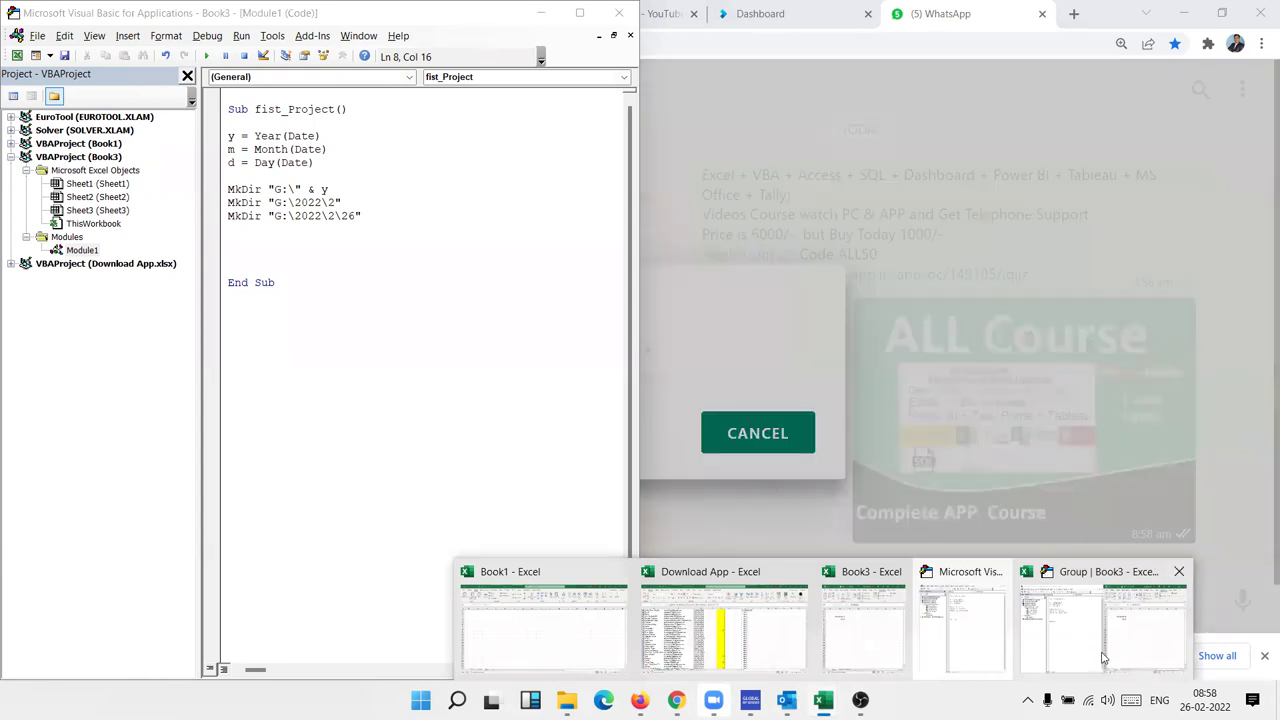
pyautogui.click(1125, 652)
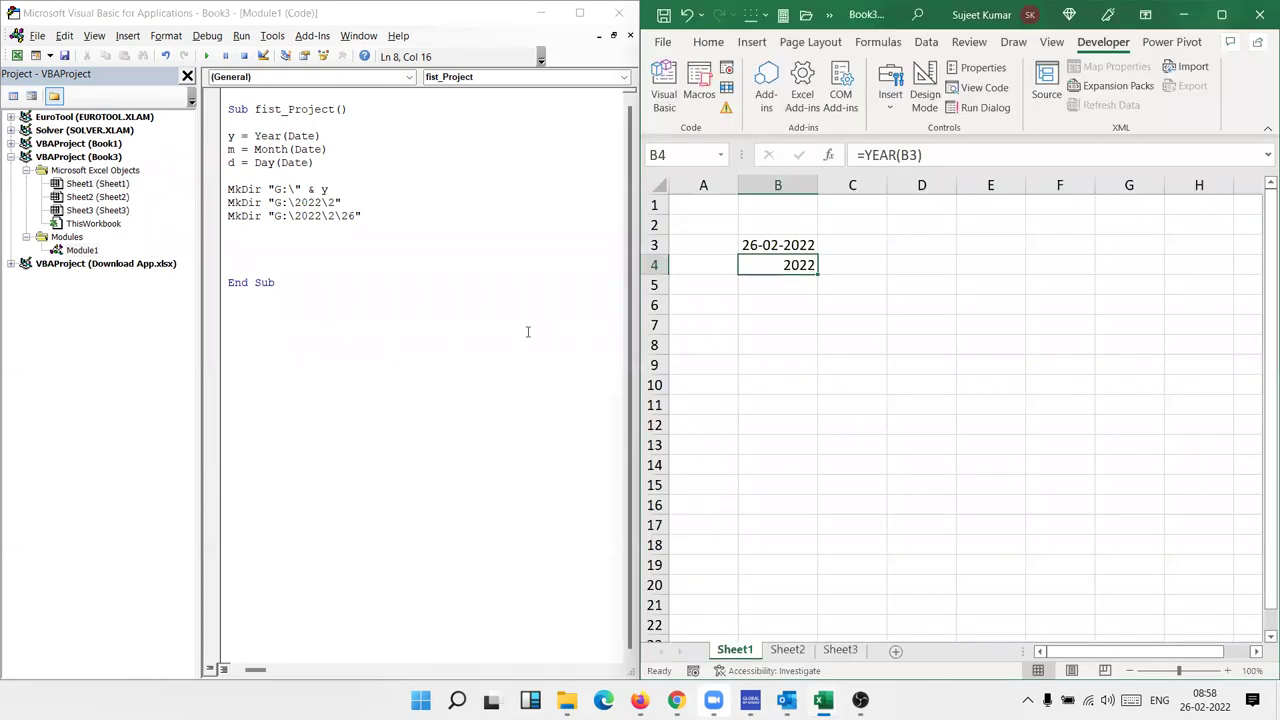
pyautogui.click(339, 203)
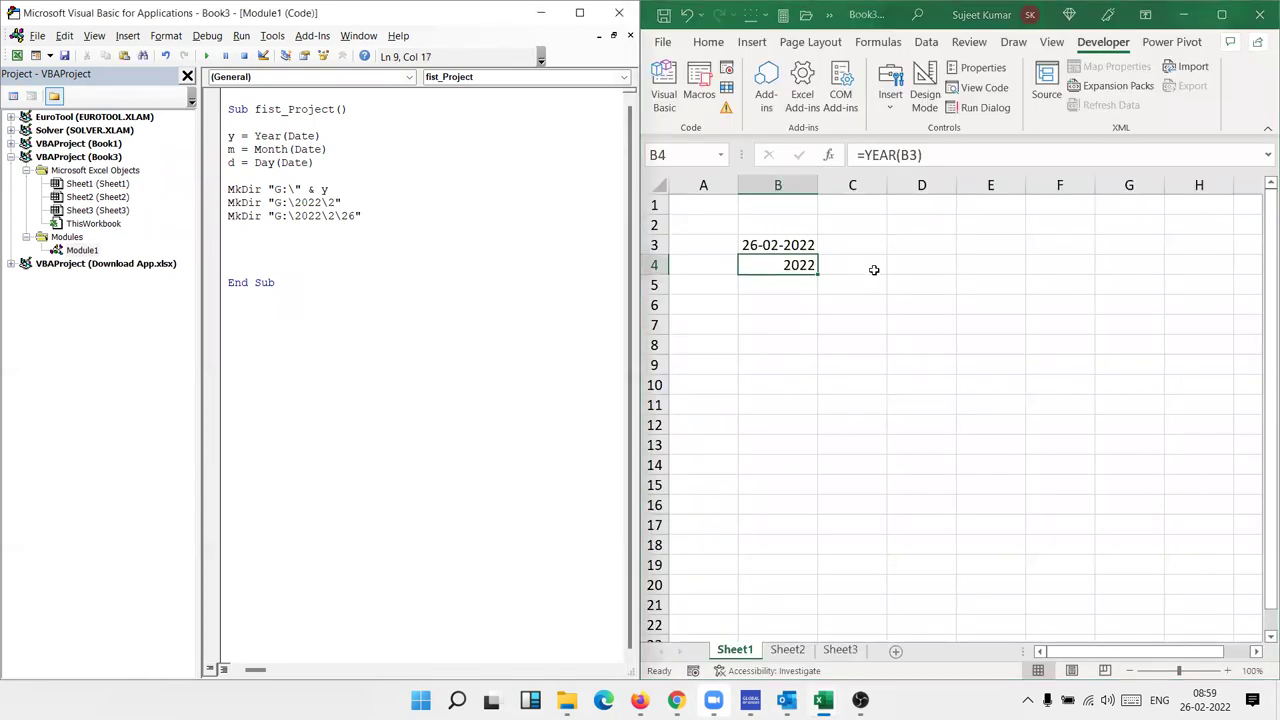
# Enter G:\ in cell B6, removing the stray leading quote
pyautogui.click(767, 302)
pyautogui.write('"G:\\')
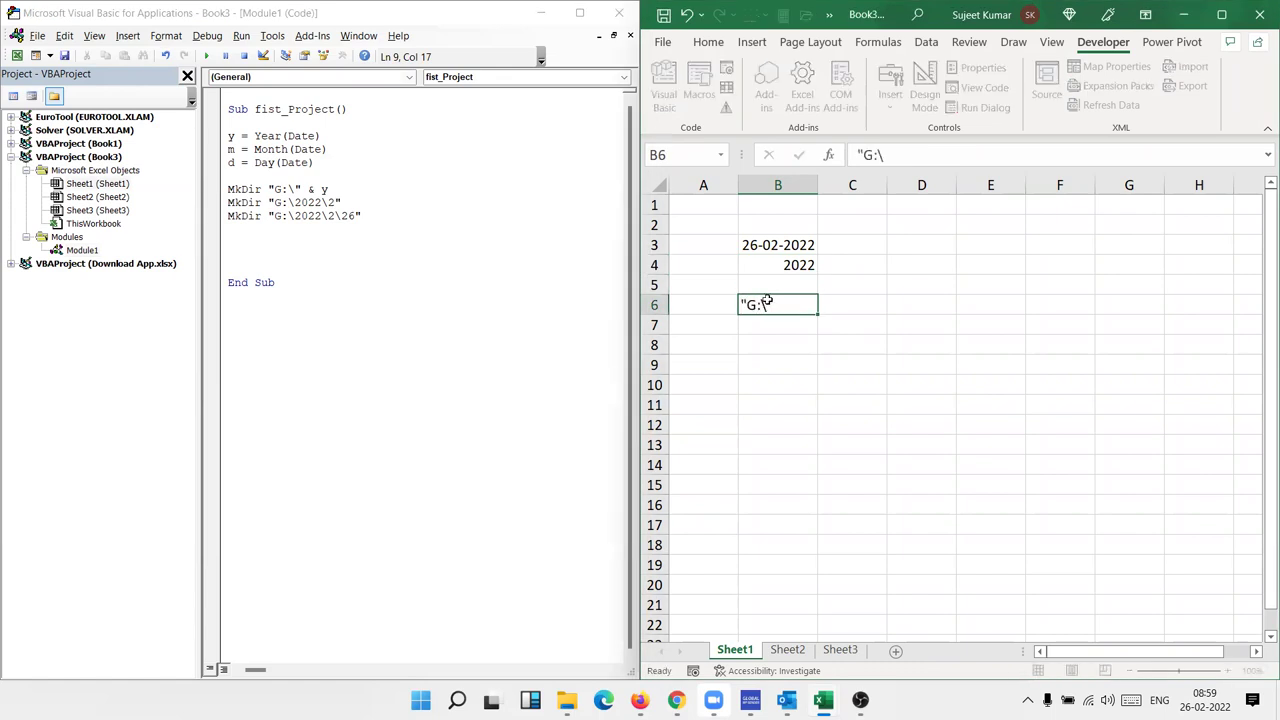
pyautogui.press('Tab')
pyautogui.click(767, 302)
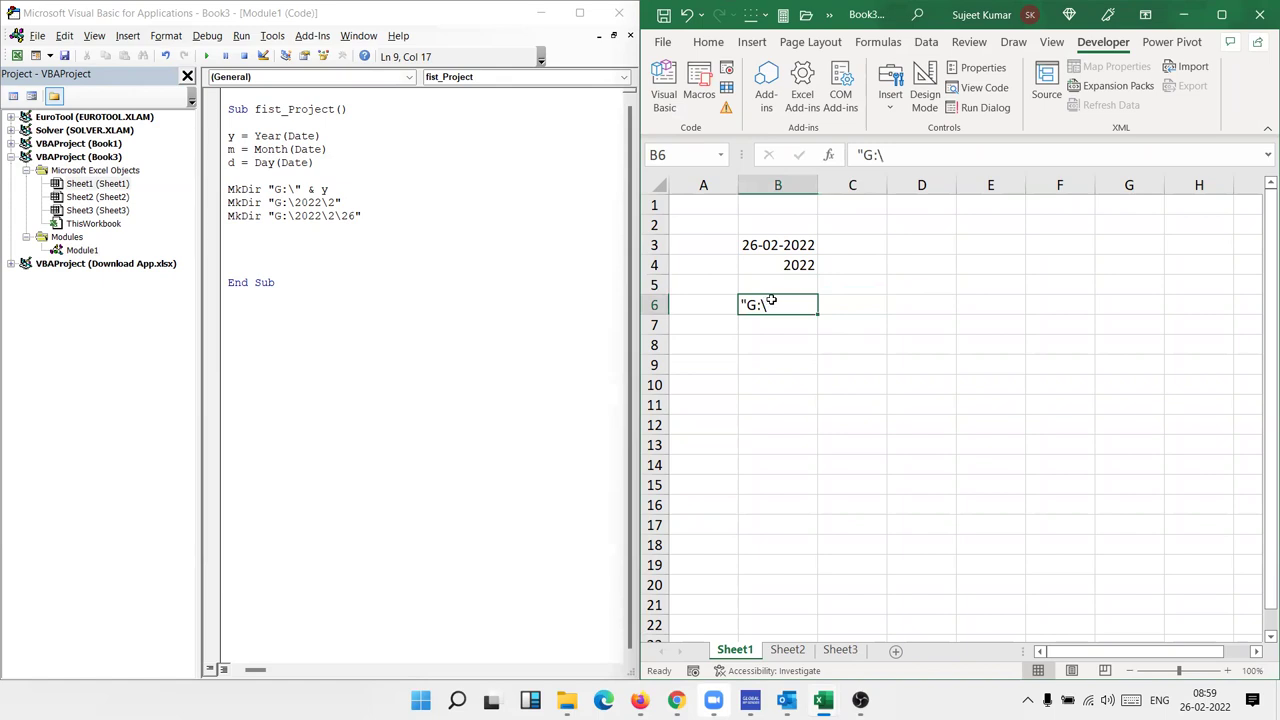
pyautogui.click(857, 150)
pyautogui.press('Delete')
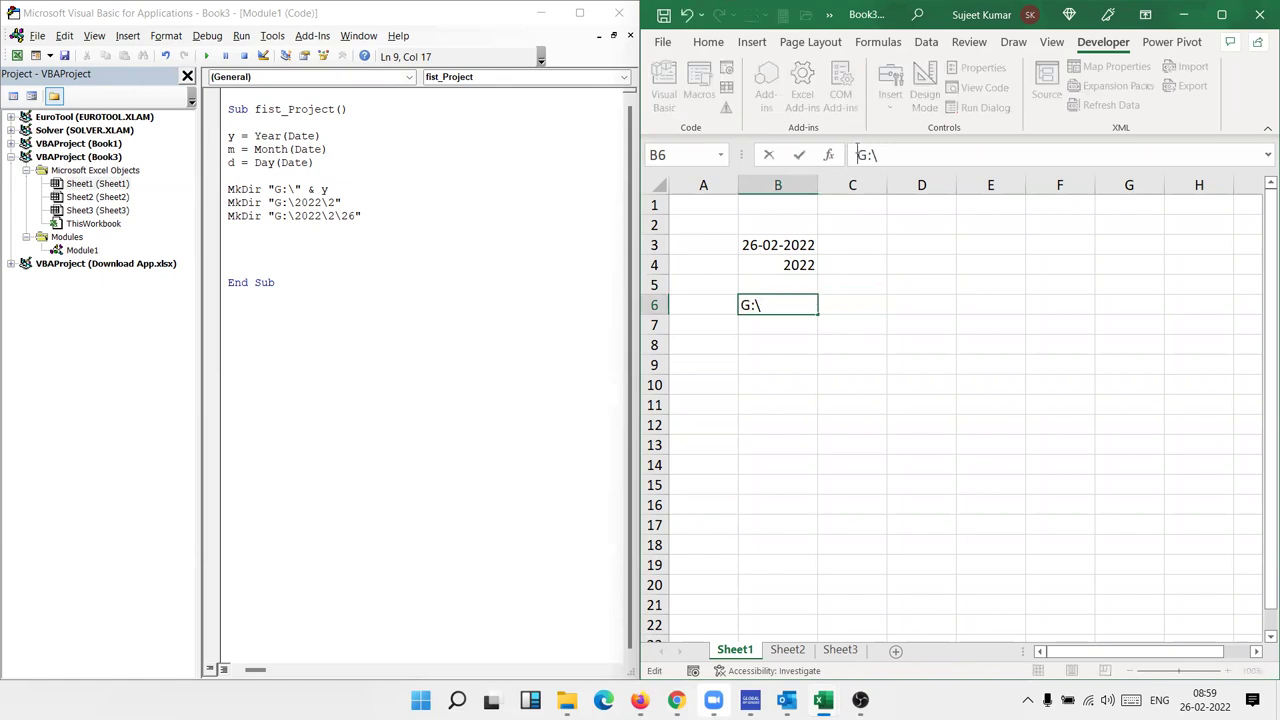
pyautogui.press('Return')
# In C6, enter the formula =B6&B4 to join the drive with the year
pyautogui.press('Up')
pyautogui.press('Right')
pyautogui.write('=')
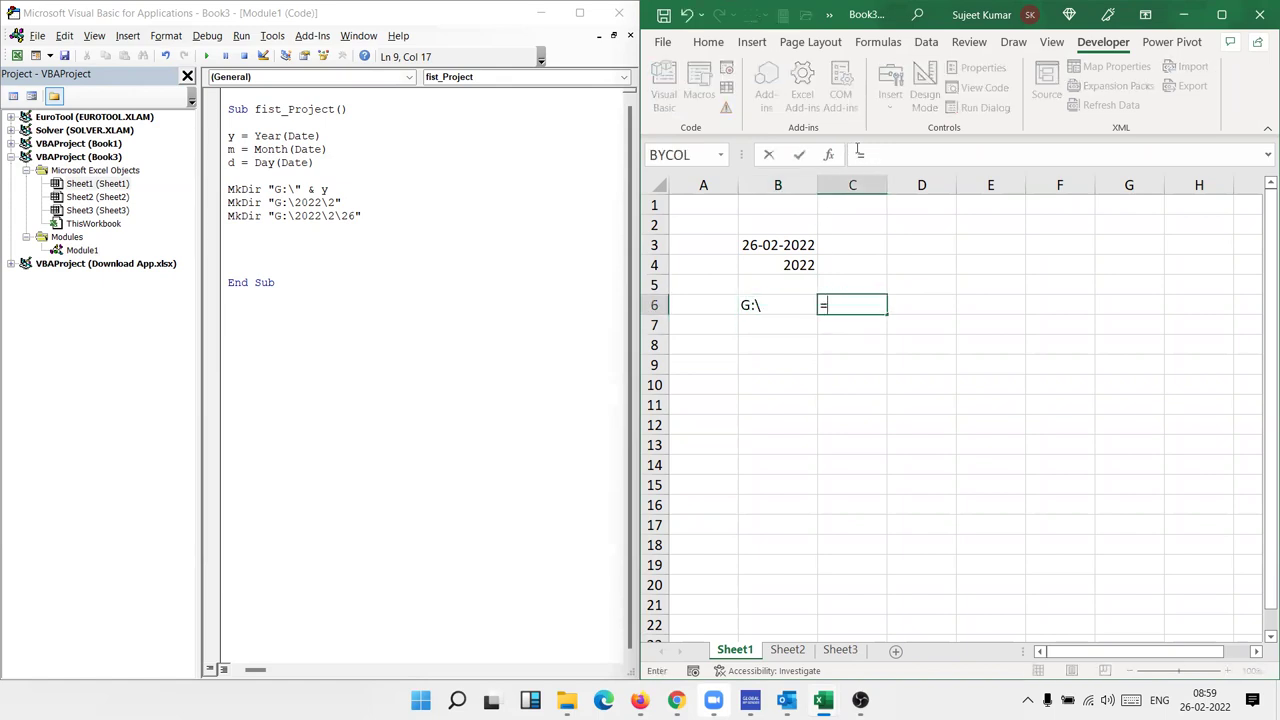
pyautogui.press('Left')
pyautogui.write('&')
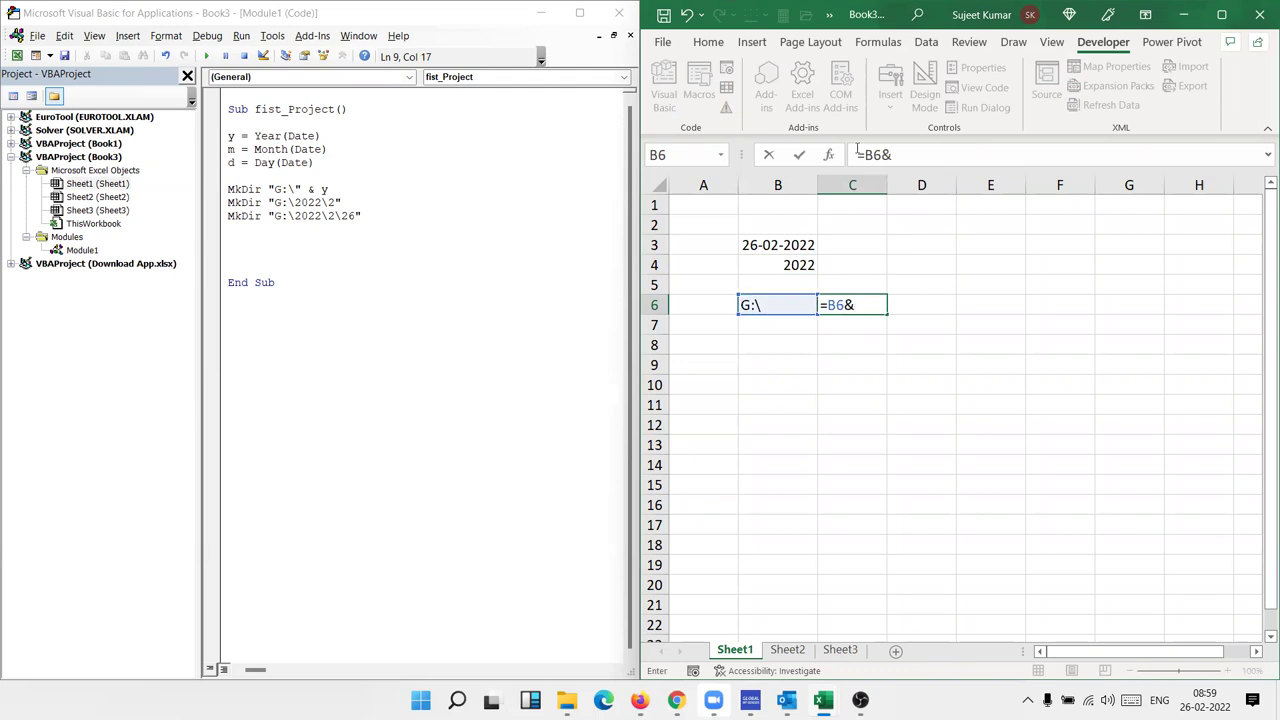
pyautogui.press('Up')
pyautogui.press('Left')
pyautogui.press('Up')
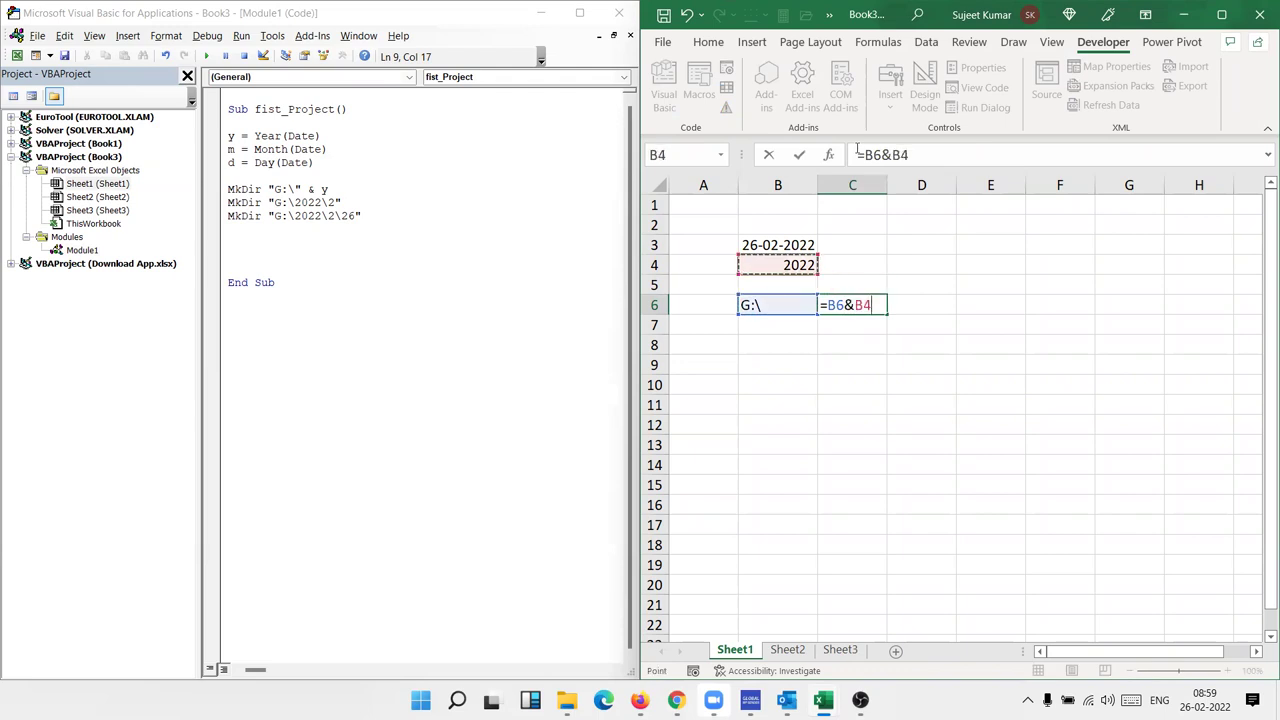
pyautogui.press('Return')
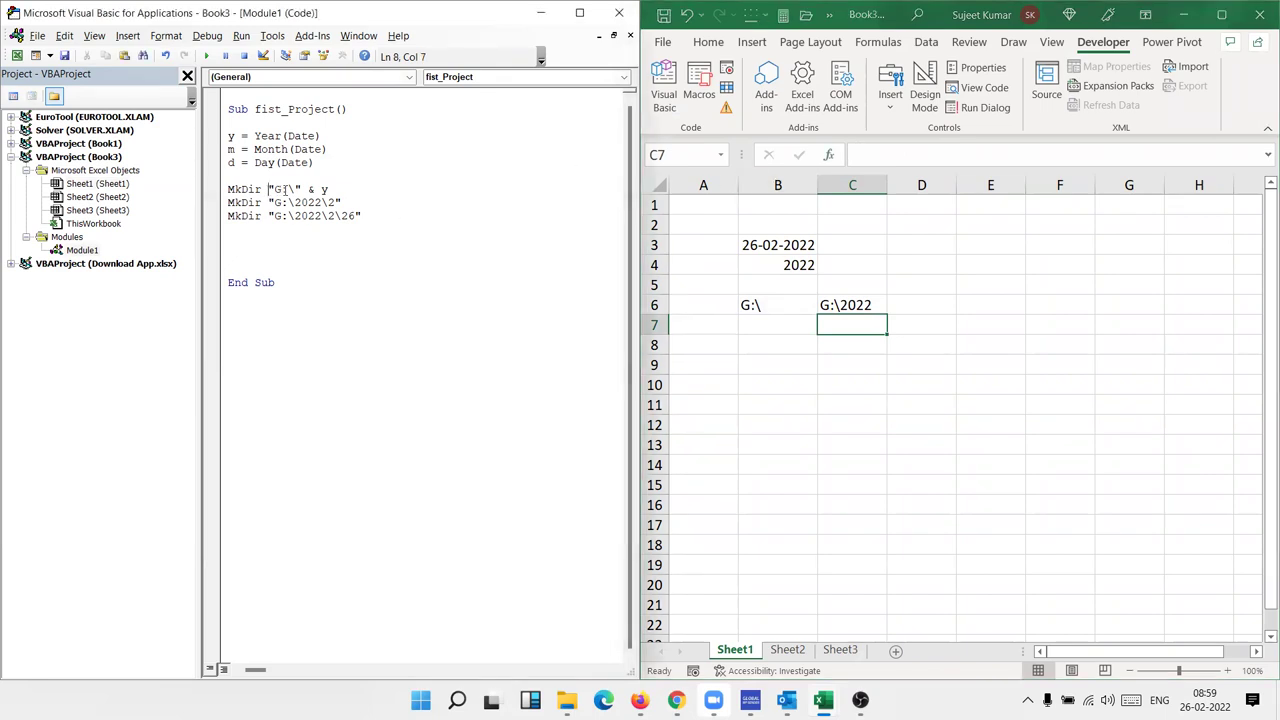
# Rewrite the second MkDir path as "G:\" & y & "\" & m
pyautogui.moveTo(267, 189); pyautogui.dragTo(334, 190)
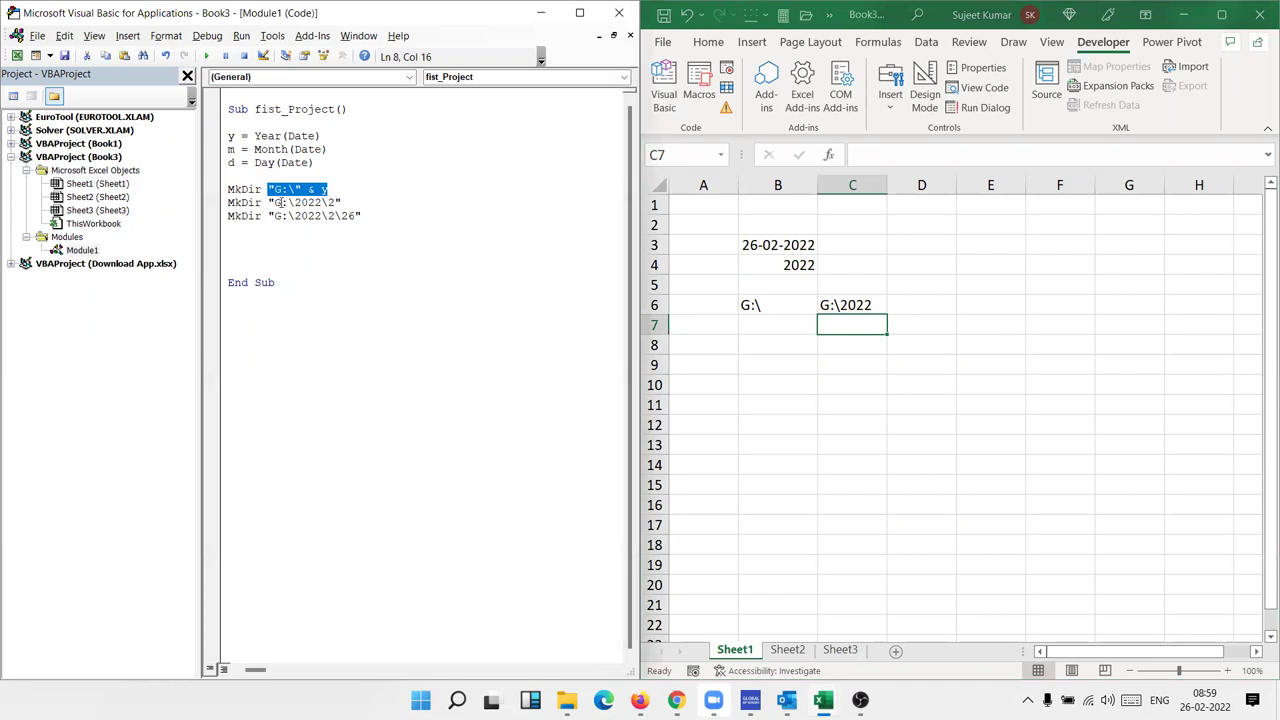
pyautogui.moveTo(267, 202); pyautogui.dragTo(323, 203)
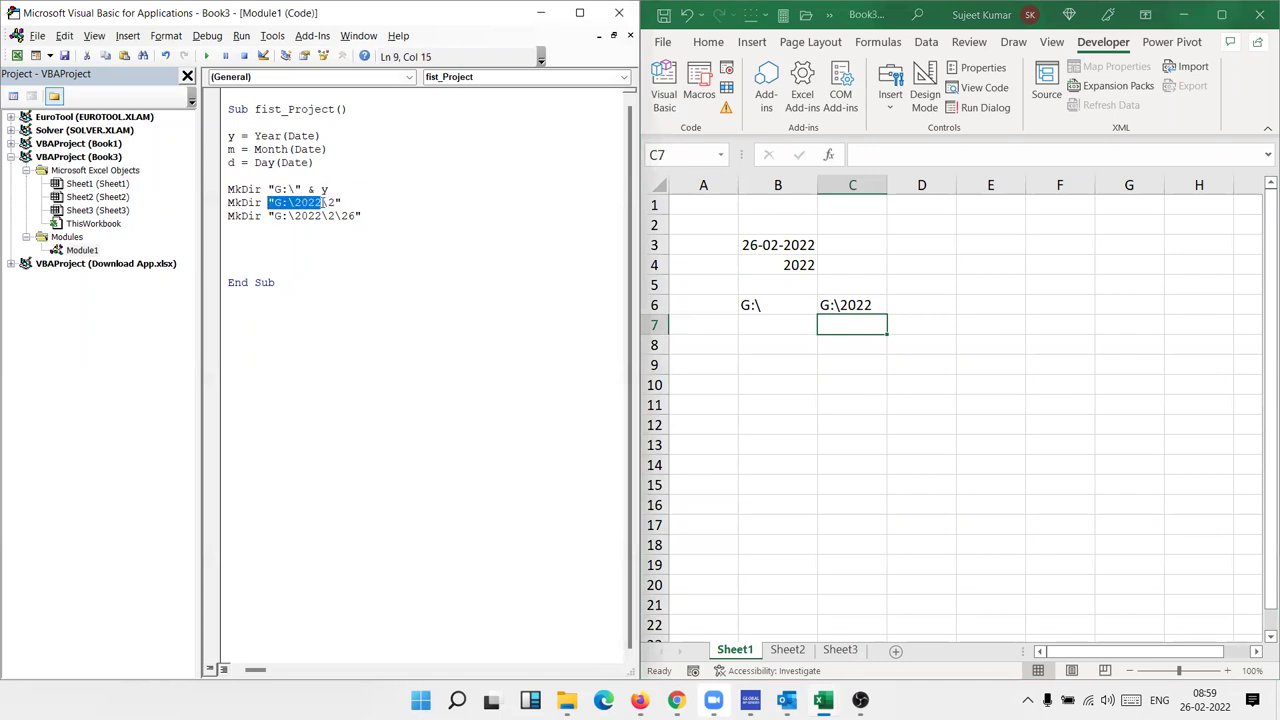
pyautogui.hotkey('ctrl', 'v')
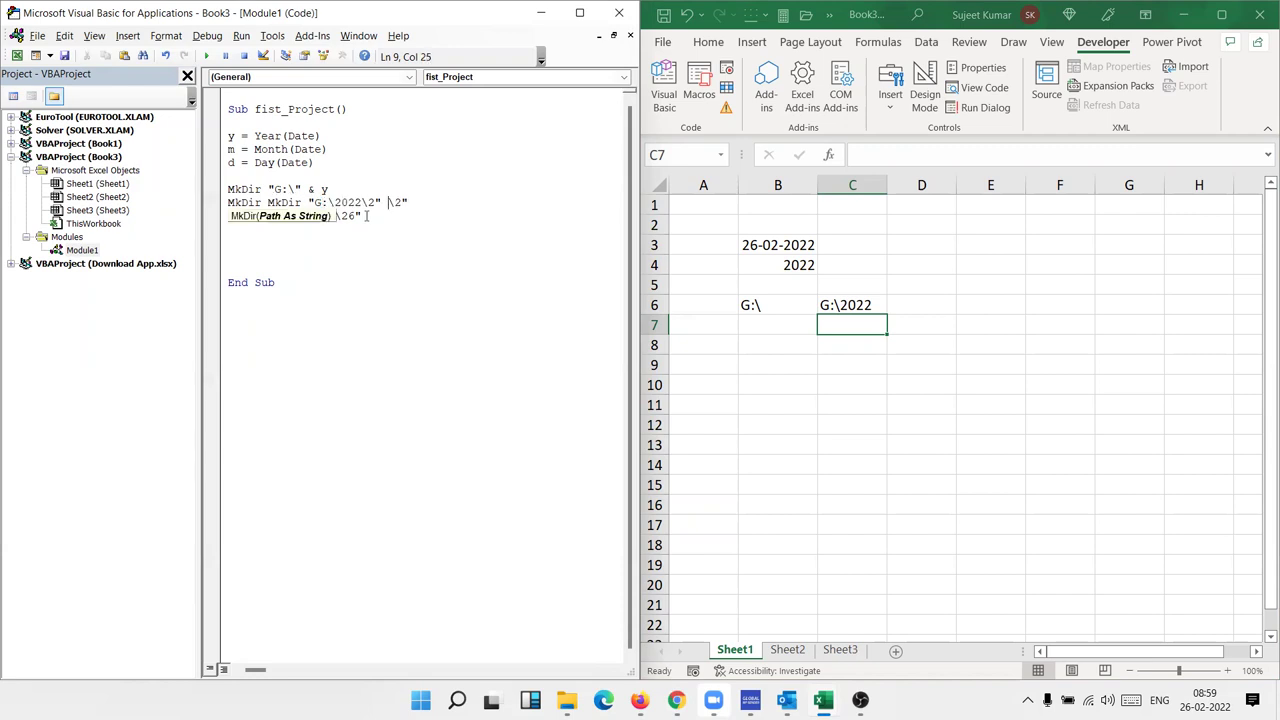
pyautogui.hotkey('ctrl', 'z')
pyautogui.hotkey('ctrl', 'z')
pyautogui.moveTo(268, 189); pyautogui.dragTo(330, 190)
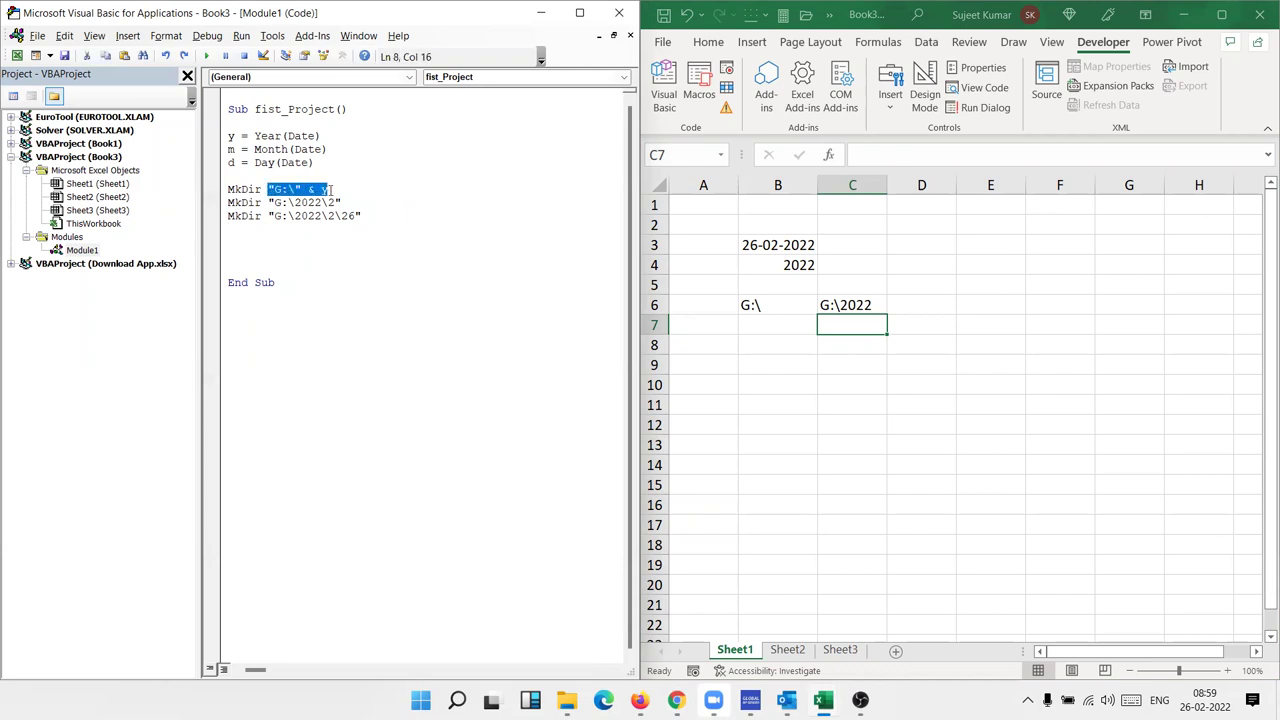
pyautogui.hotkey('ctrl', 'c')
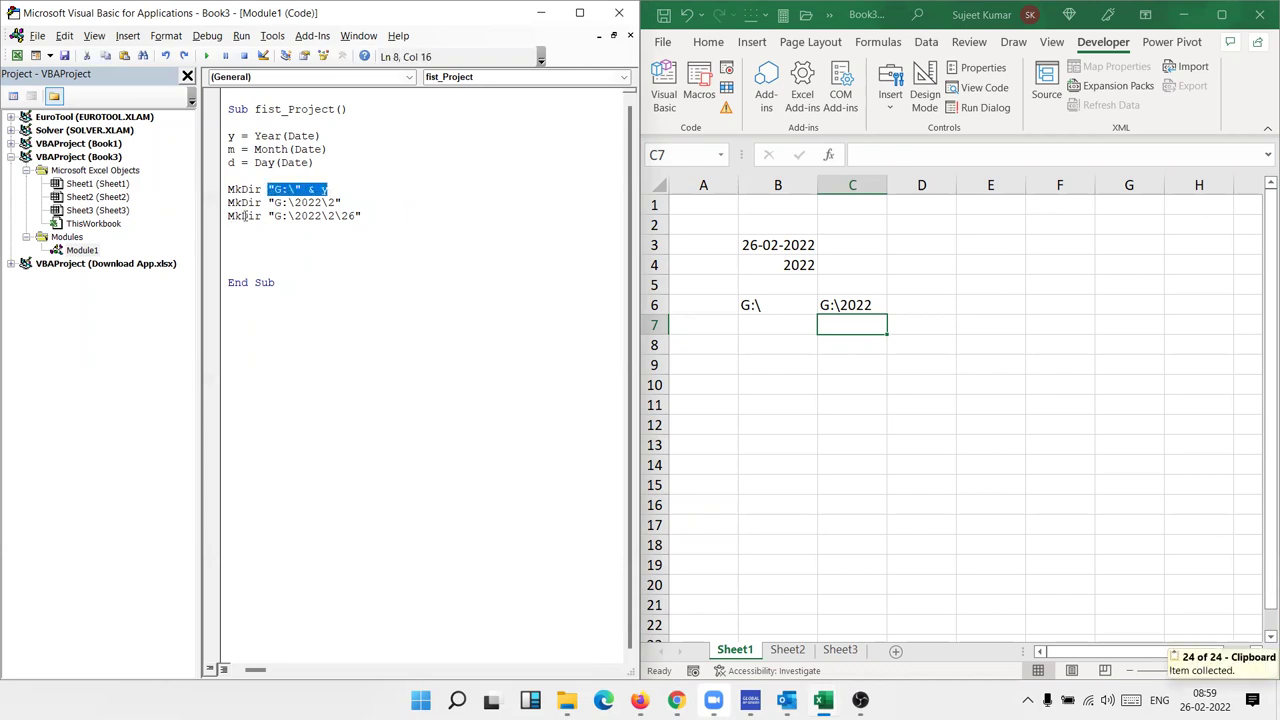
pyautogui.moveTo(269, 203); pyautogui.dragTo(292, 203)
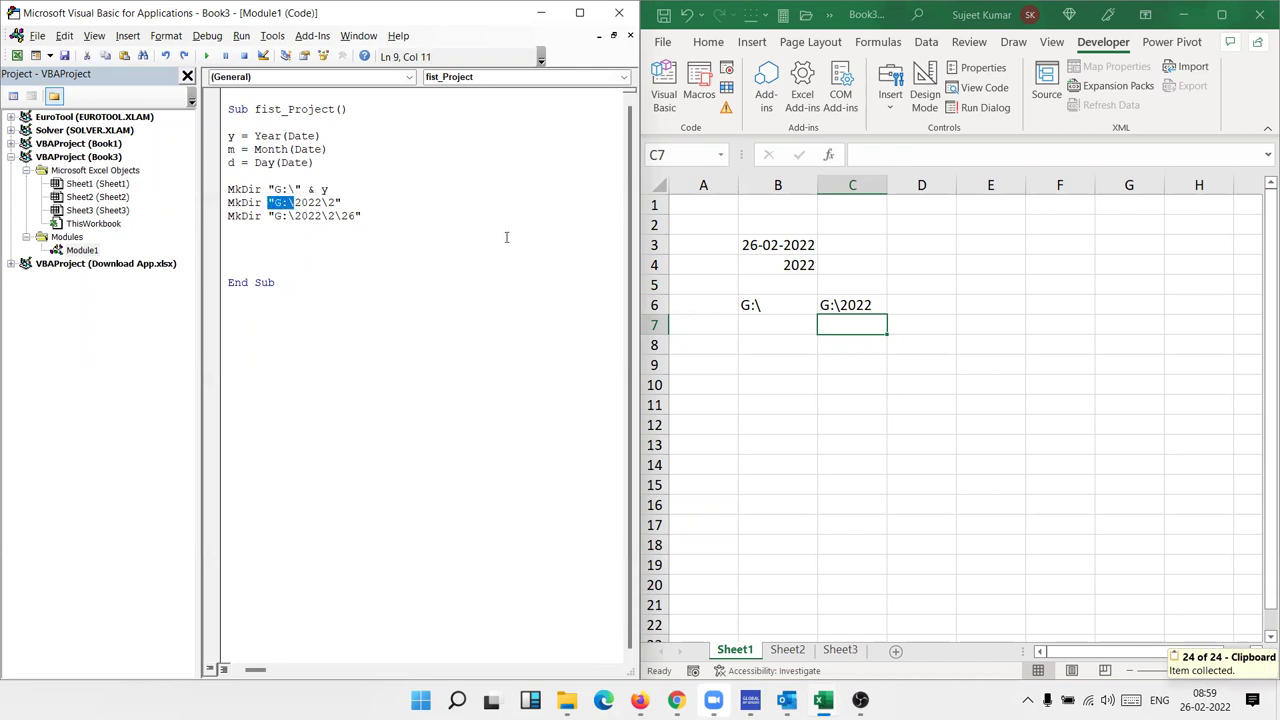
pyautogui.hotkey('ctrl', 'v')
pyautogui.write('& ')
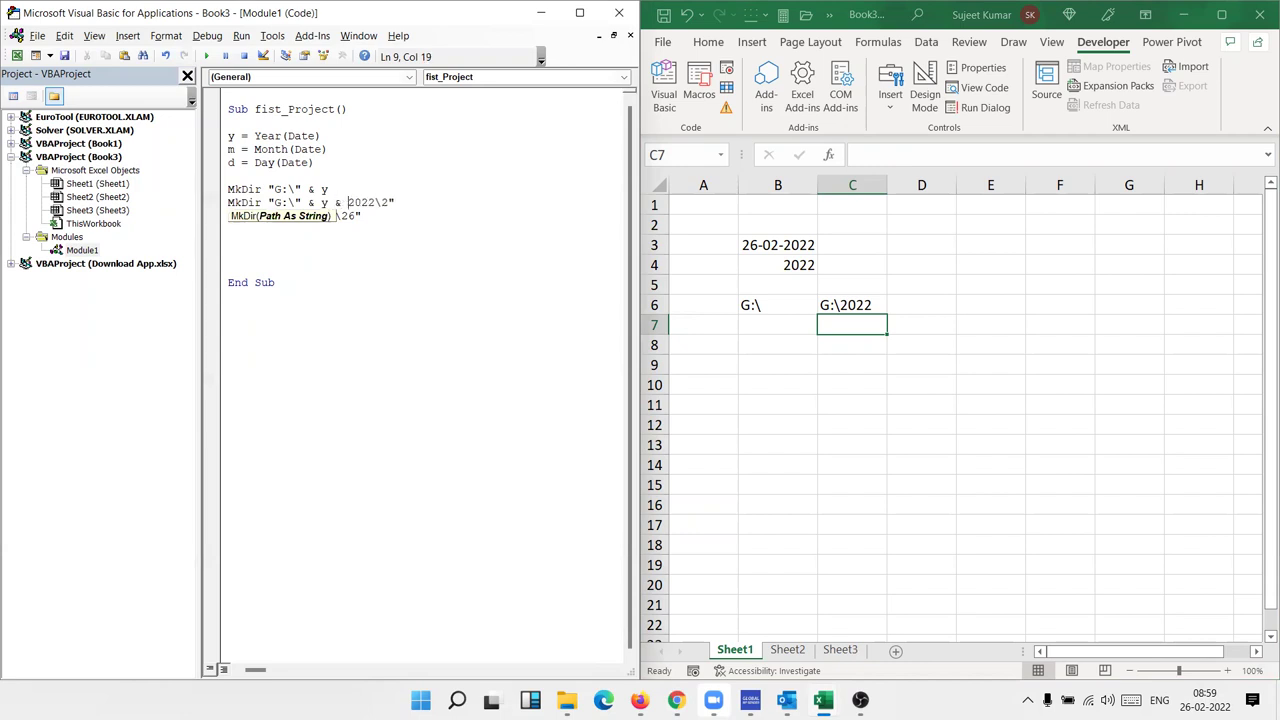
pyautogui.write('"\\" ')
pyautogui.write('& ')
pyautogui.write('m')
pyautogui.press('Delete')
pyautogui.press('Delete')
pyautogui.press('Delete')
pyautogui.press('Delete')
pyautogui.press('Delete')
pyautogui.press('Delete')
# Add a third MkDir that appends & "\" & d, and delete the leftover hard-coded line
pyautogui.press('Return')
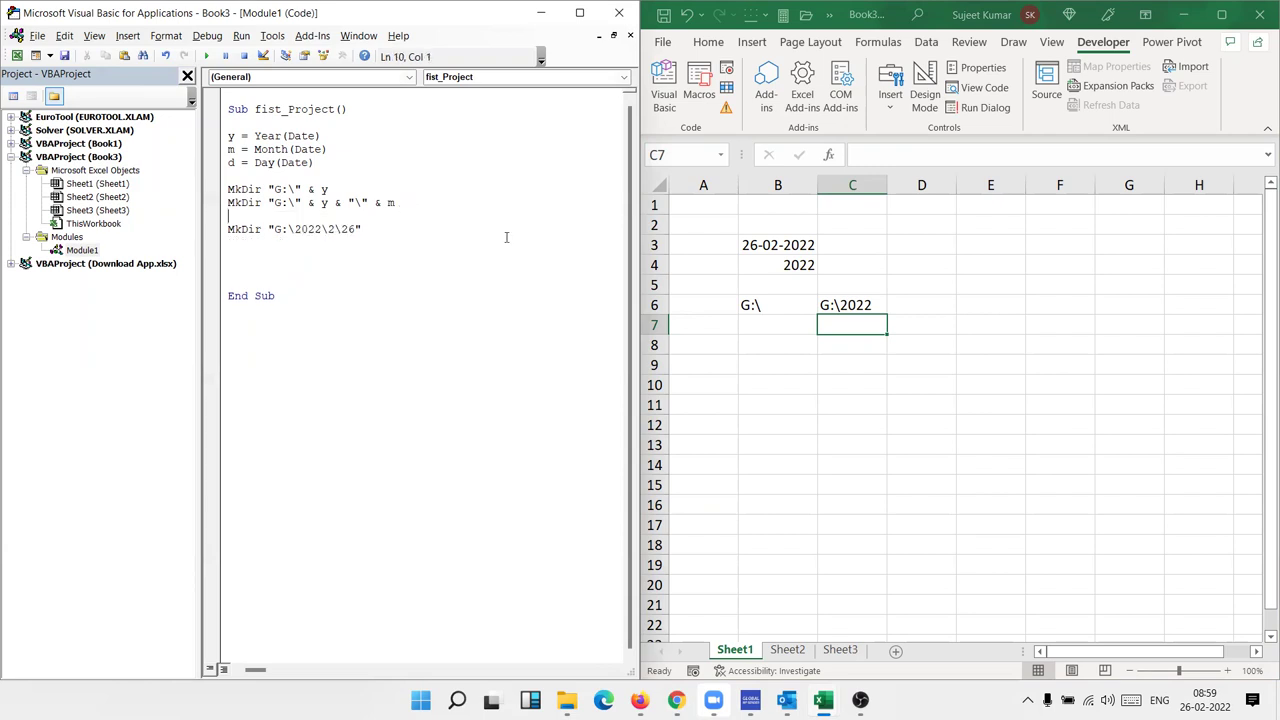
pyautogui.press('Up')
pyautogui.hotkey('shift', 'Down')
pyautogui.hotkey('ctrl', 'c')
pyautogui.press('Down')
pyautogui.hotkey('ctrl', 'v')
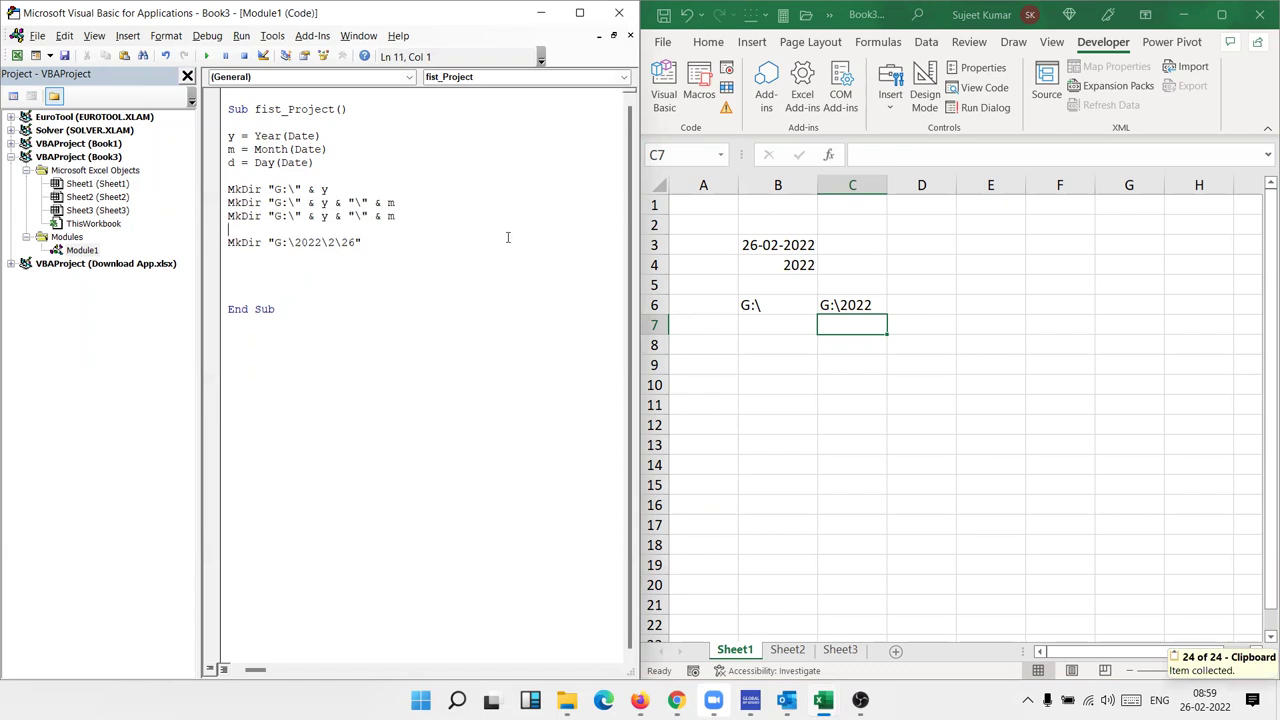
pyautogui.write('& "\\" & ')
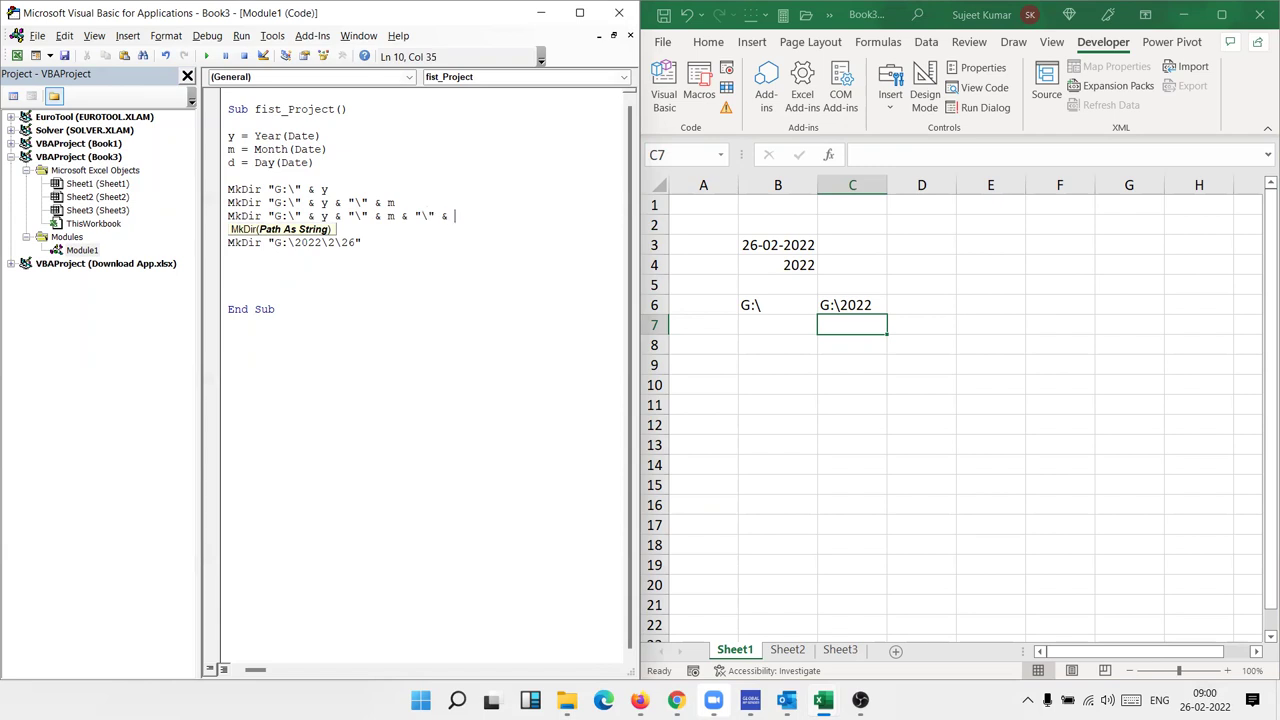
pyautogui.write('d')
pyautogui.press('Return')
pyautogui.hotkey('shift', 'Down')
pyautogui.hotkey('shift', 'Down')
pyautogui.hotkey('shift', 'Down')
pyautogui.hotkey('shift', 'Down')
pyautogui.press('Delete')
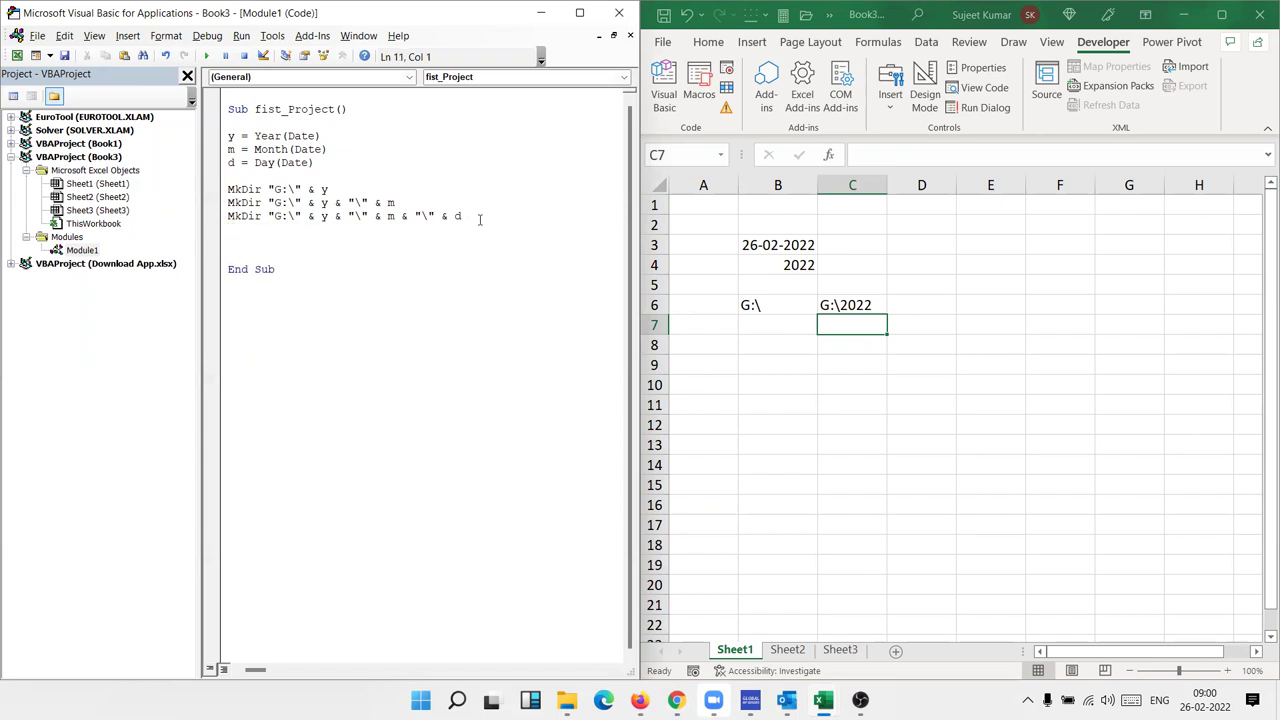
# Review the three MkDir lines by selecting each one in turn
pyautogui.press('Up')
pyautogui.press('Up')
pyautogui.press('Up')
pyautogui.hotkey('shift', 'Down')
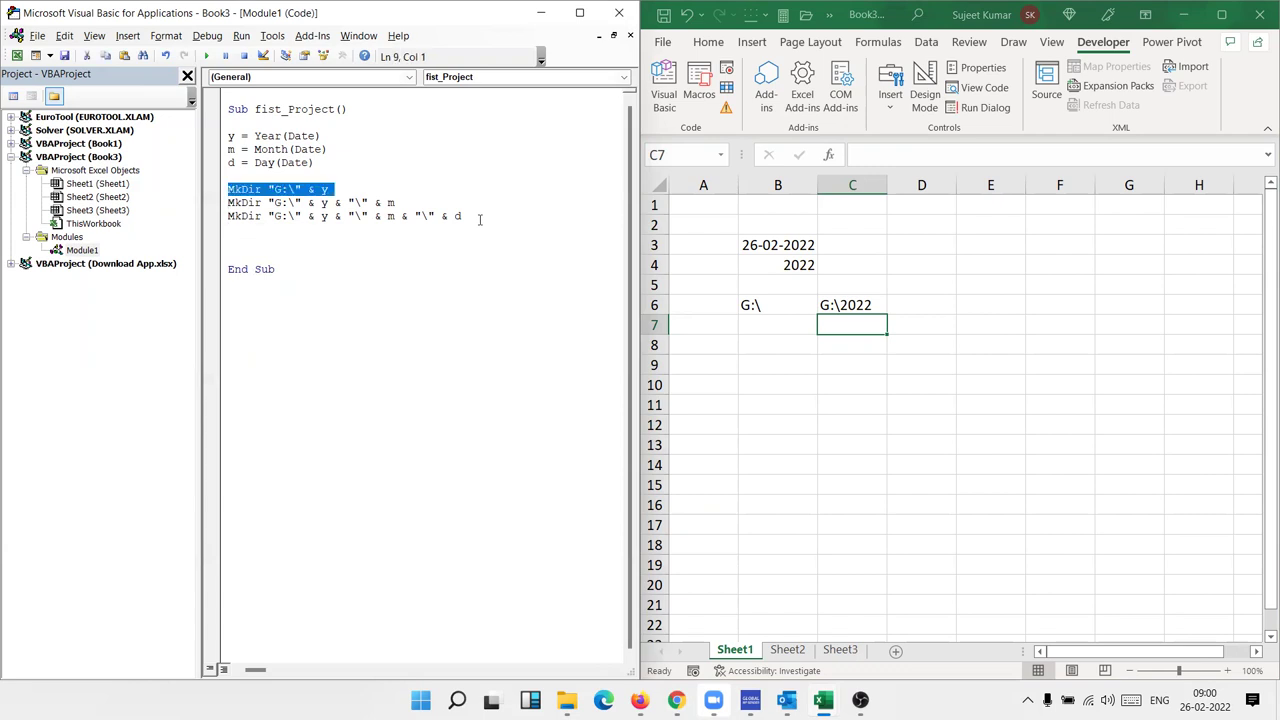
pyautogui.press('Down')
pyautogui.hotkey('shift', 'Down')
pyautogui.press('Down')
pyautogui.hotkey('shift', 'Down')
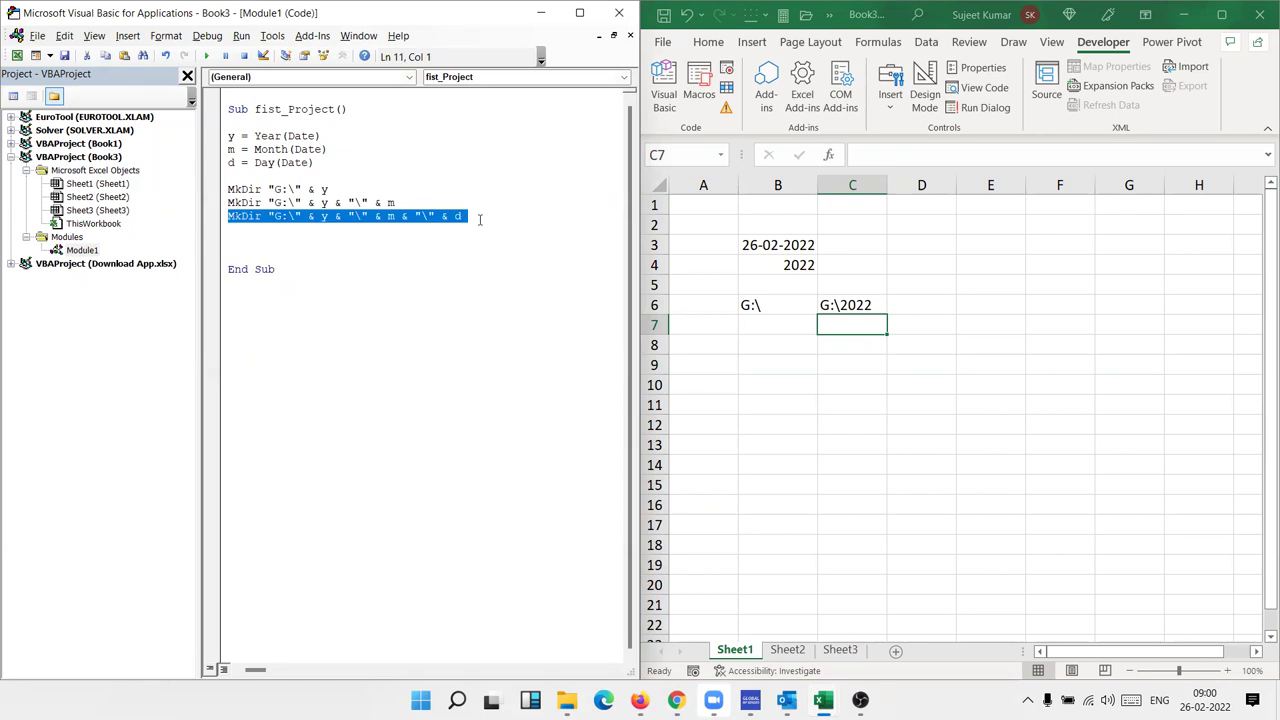
pyautogui.press('Up')
pyautogui.press('Up')
pyautogui.press('Up')
pyautogui.press('Down')
pyautogui.press('Down')
pyautogui.hotkey('shift', 'Down')
pyautogui.press('Down')
pyautogui.hotkey('shift', 'Down')
pyautogui.press('Up')
pyautogui.press('Up')
pyautogui.hotkey('shift', 'Down')
pyautogui.press('Down')
pyautogui.hotkey('shift', 'Down')
pyautogui.press('Down')
pyautogui.hotkey('shift', 'Down')
pyautogui.press('Up')
pyautogui.press('Up')
pyautogui.press('Up')
pyautogui.press('Up')
pyautogui.hotkey('shift', 'Down')
pyautogui.press('Down')
pyautogui.hotkey('shift', 'Down')
pyautogui.press('Down')
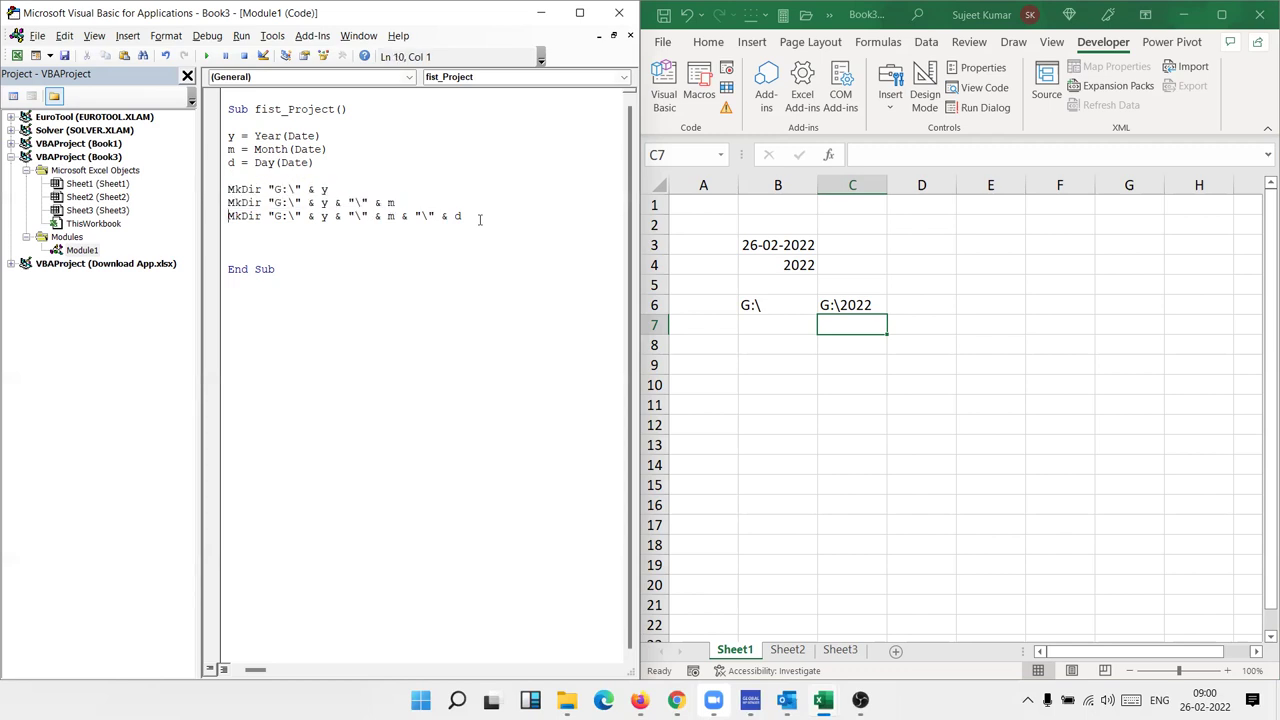
pyautogui.hotkey('shift', 'Down')
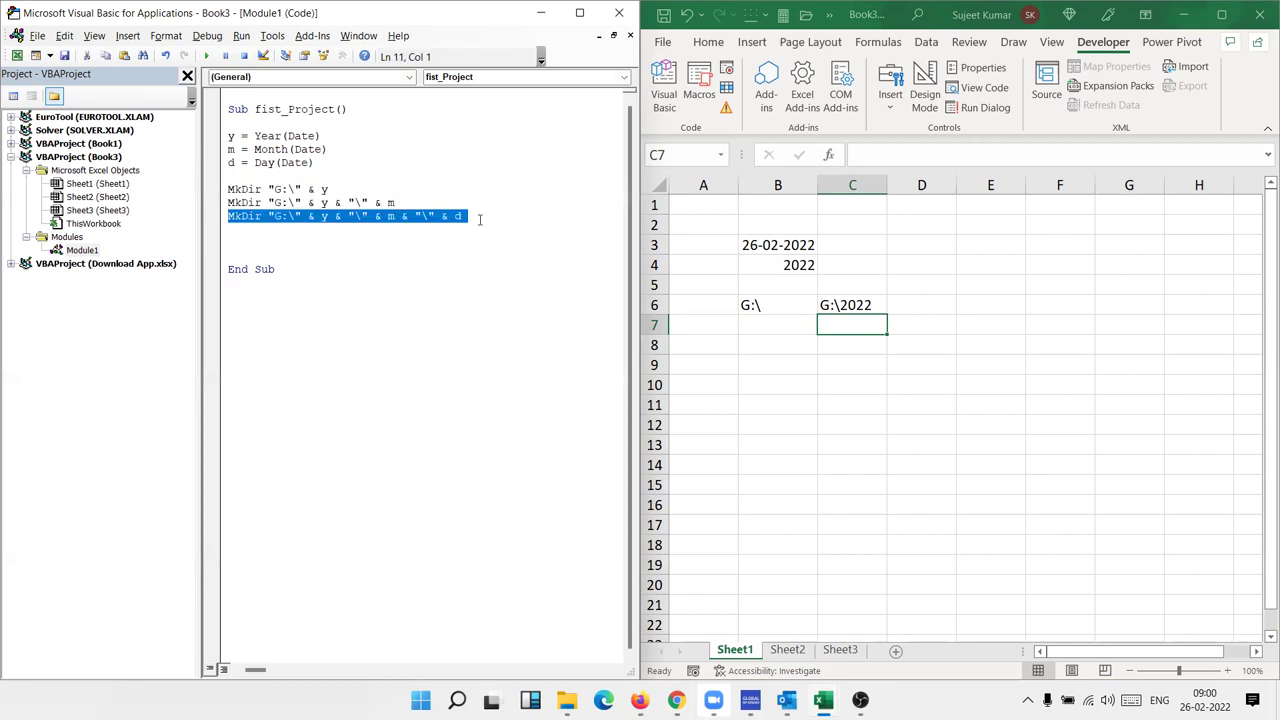
# Insert blank lines after the MkDir lines, above End Sub
pyautogui.press('Down')
pyautogui.press('Return')
pyautogui.press('Return')
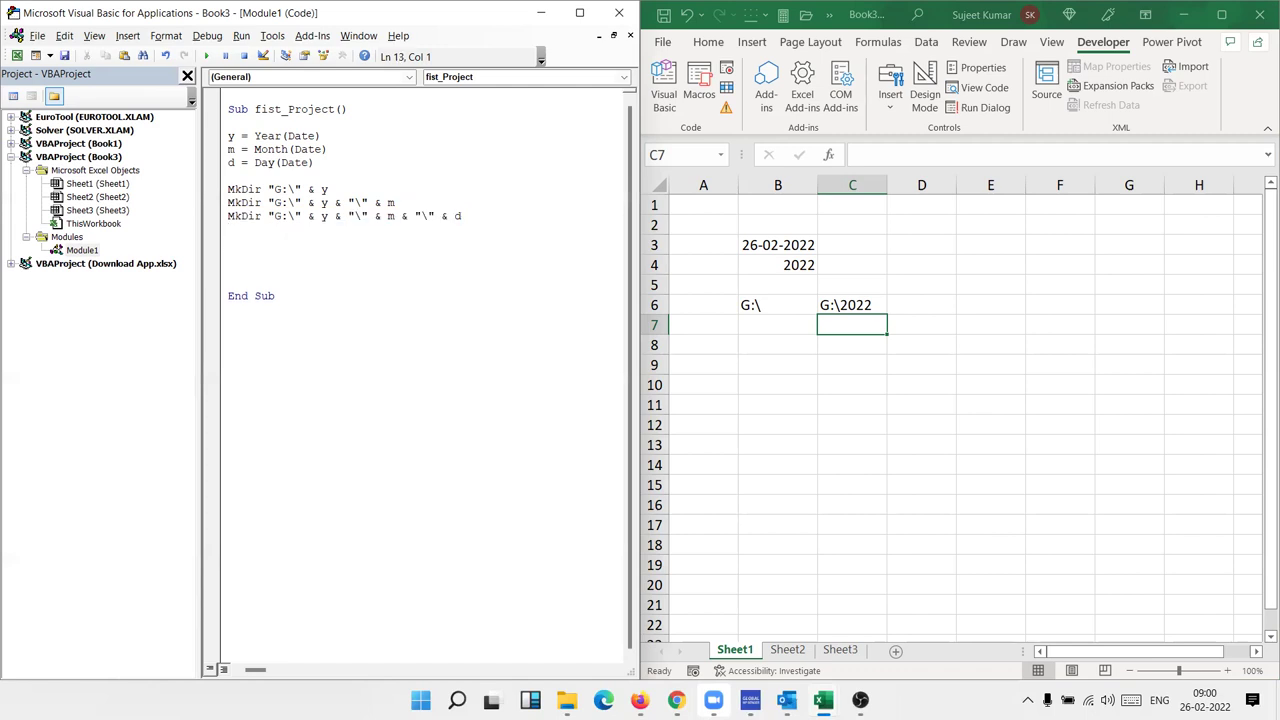
pyautogui.press('Up')
pyautogui.press('Up')
pyautogui.press('Up')
pyautogui.press('Up')
pyautogui.press('Up')
pyautogui.press('Down')
pyautogui.press('Down')
pyautogui.press('Down')
pyautogui.press('Down')
pyautogui.press('Down')
# Write Workbooks.Add.Save followed by the day-folder path plus & "\" & d & ".xlsx"
pyautogui.write('workbooks.A')
pyautogui.press('Tab')
pyautogui.write('.')
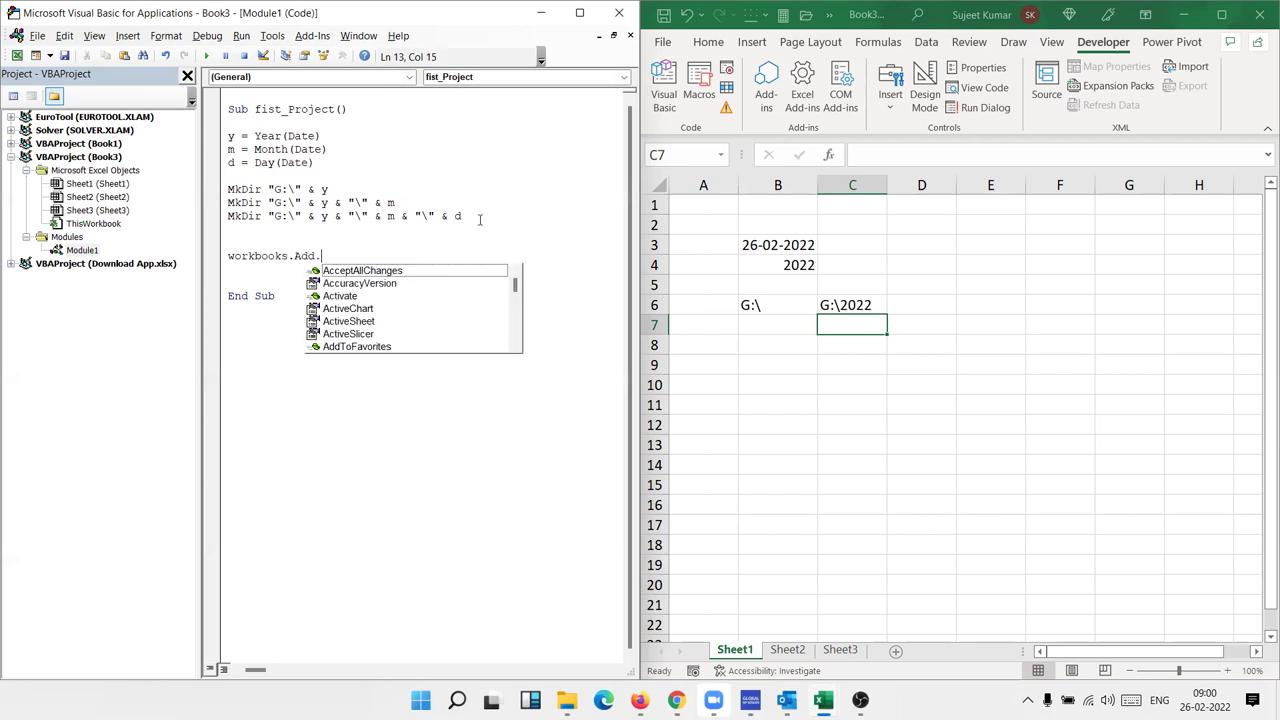
pyautogui.write('sa')
pyautogui.press('Tab')
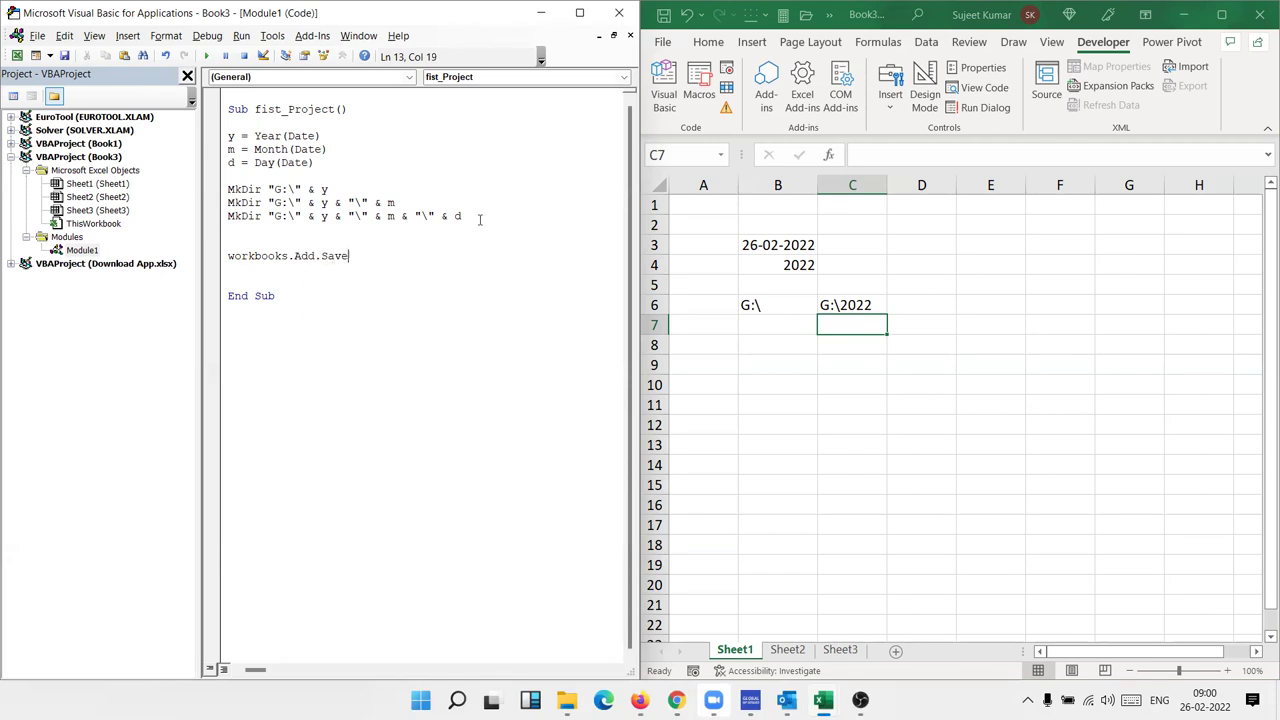
pyautogui.moveTo(466, 216); pyautogui.dragTo(268, 216)
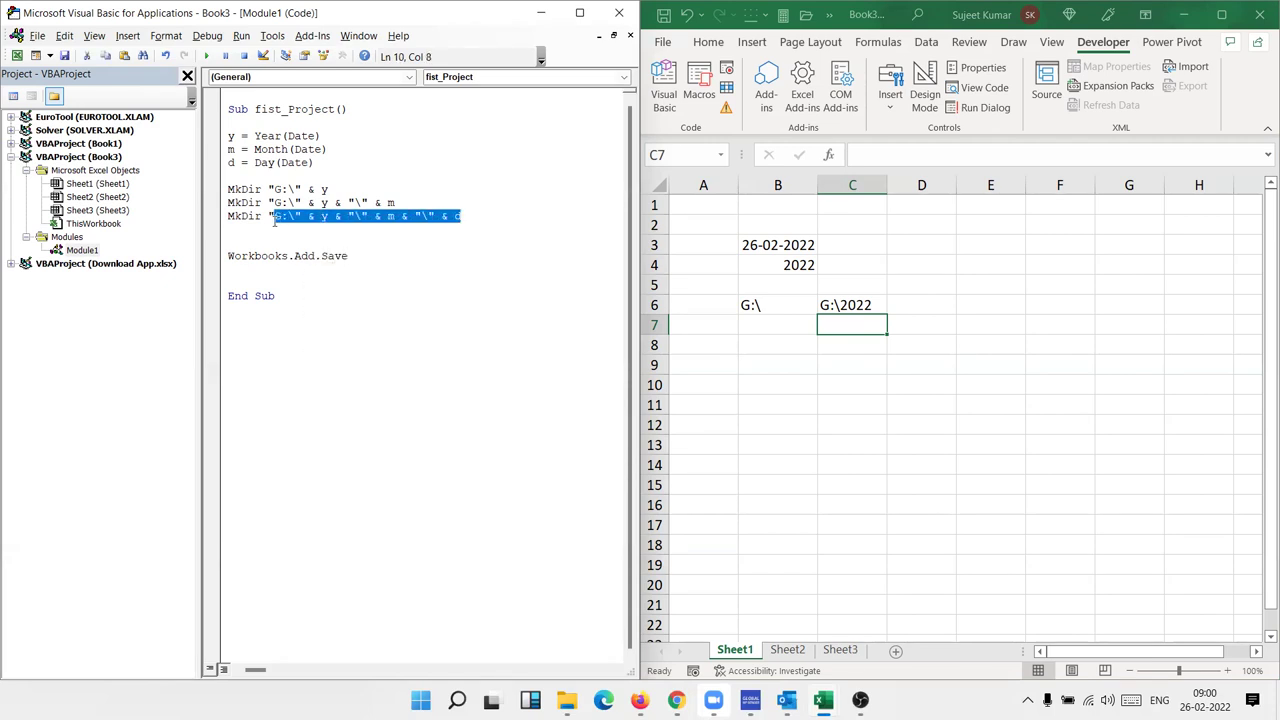
pyautogui.hotkey('ctrl', 'c')
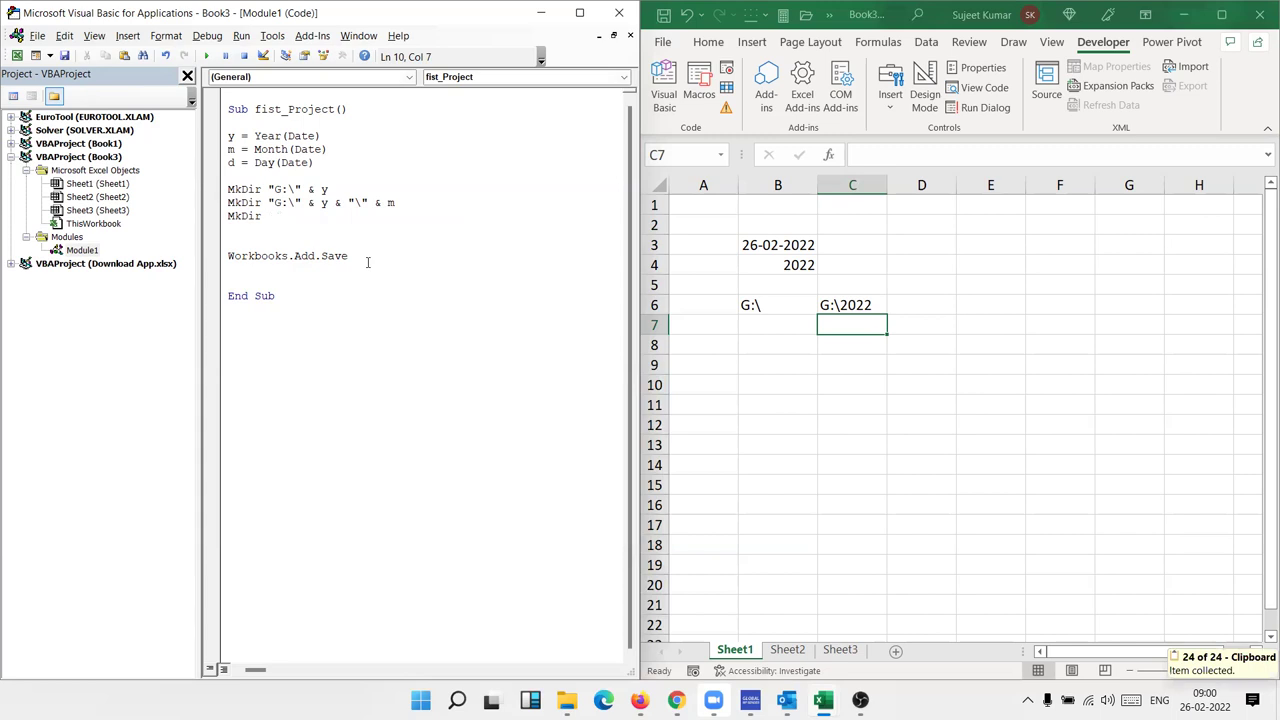
pyautogui.click(367, 262)
pyautogui.hotkey('ctrl', 'v')
pyautogui.write('& ')
pyautogui.write('"')
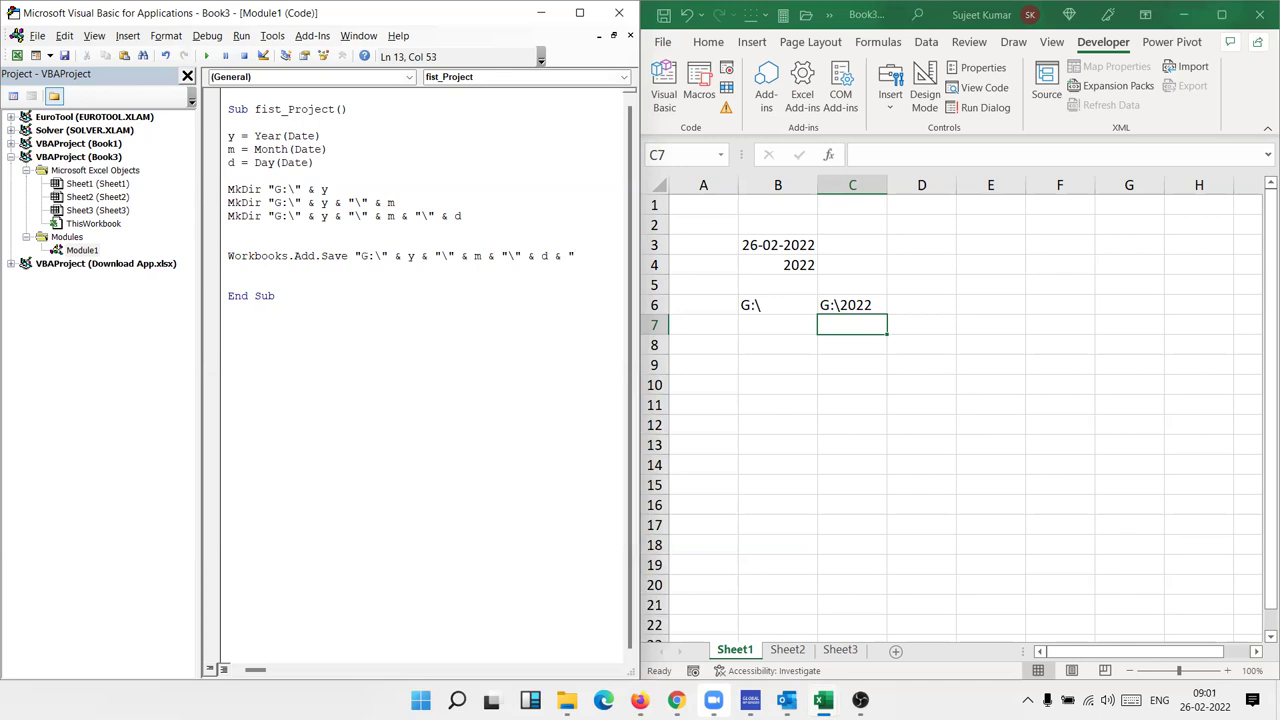
pyautogui.write('\\')
pyautogui.write('" & ')
pyautogui.write('d')
pyautogui.write(' &".xls')
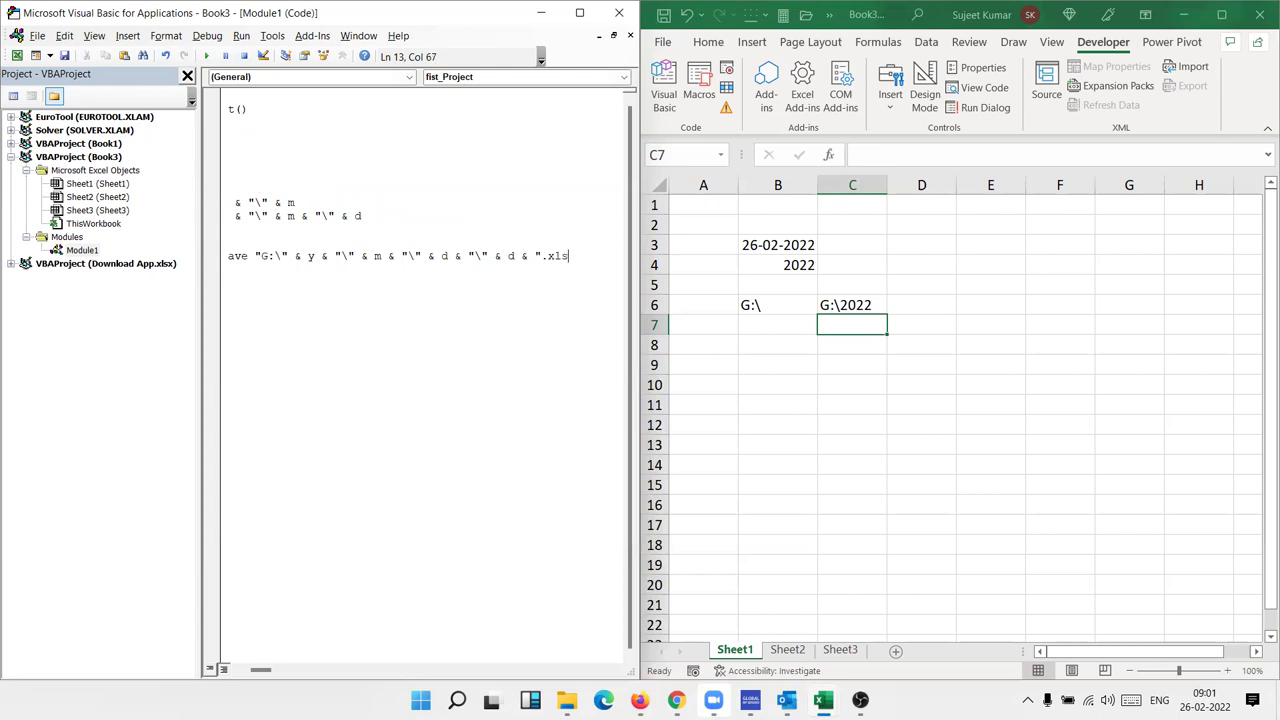
pyautogui.write('x')
pyautogui.press('Return')
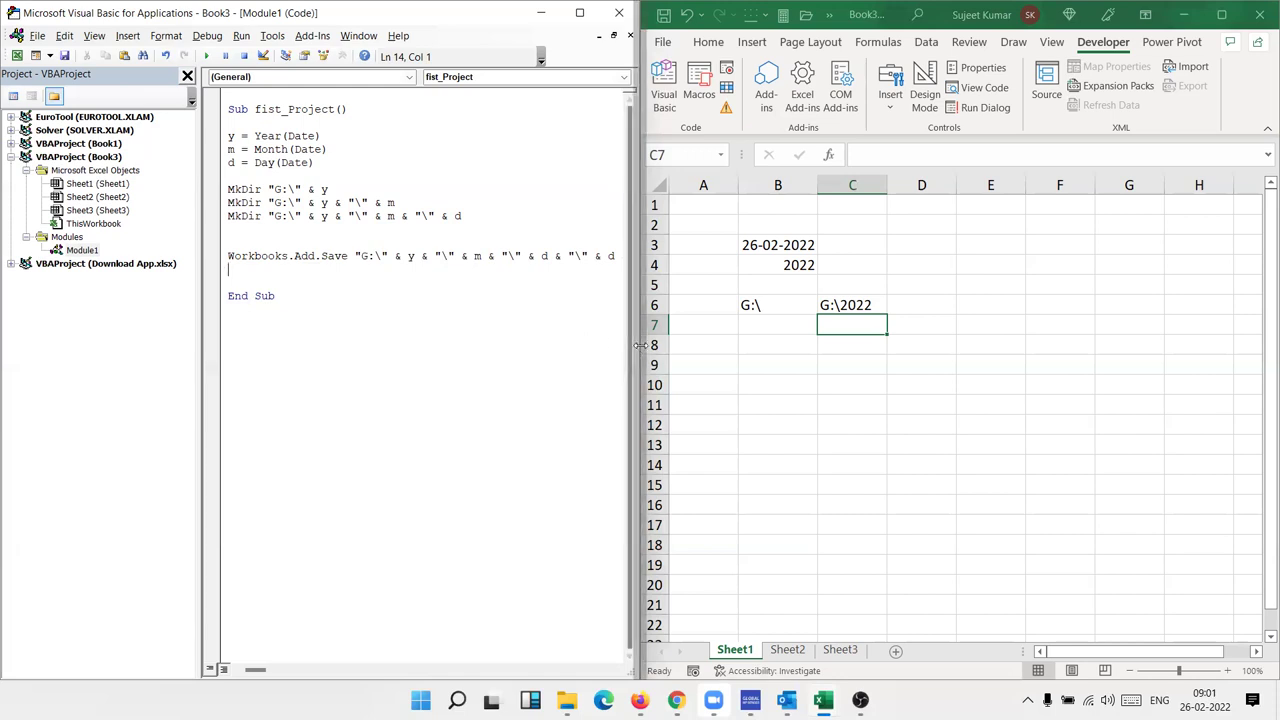
# Widen the code editor and copy the folder portion of the save path
pyautogui.moveTo(640, 345); pyautogui.dragTo(730, 345)
pyautogui.click(503, 311)
pyautogui.click(366, 256)
pyautogui.doubleClick(409, 256)
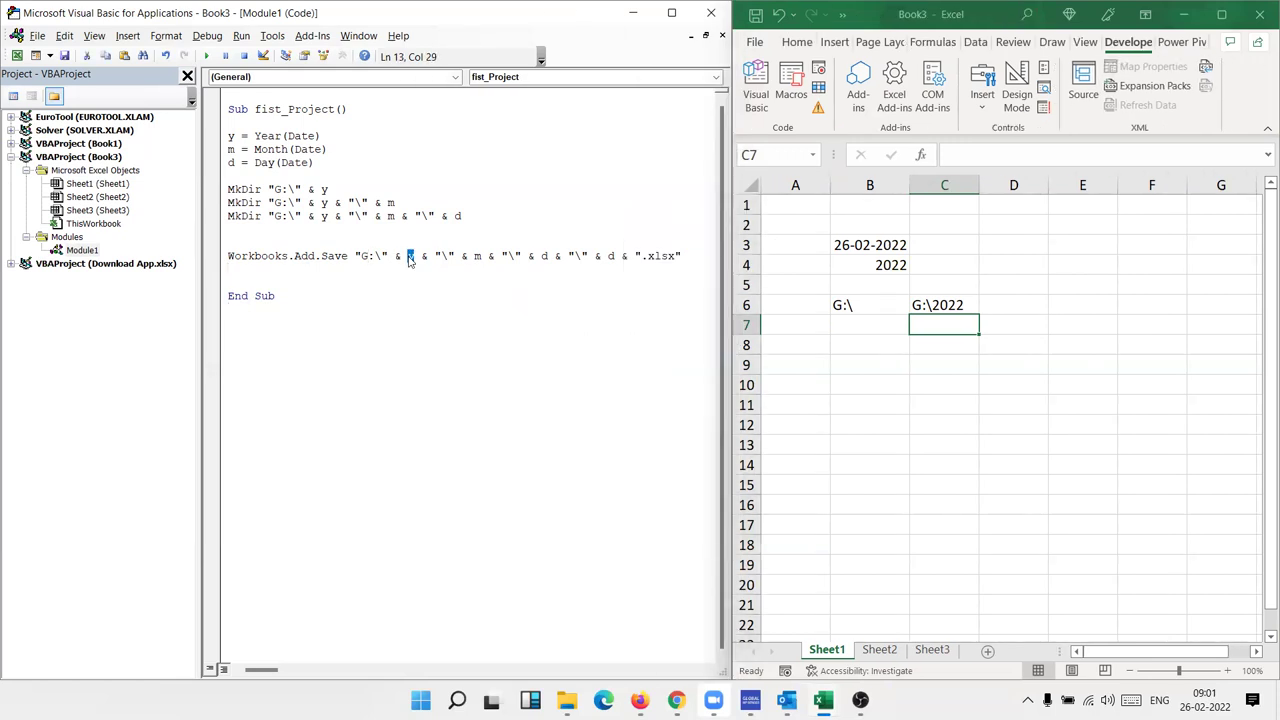
pyautogui.doubleClick(477, 256)
pyautogui.doubleClick(541, 256)
pyautogui.click(589, 256)
pyautogui.moveTo(589, 256); pyautogui.dragTo(355, 256)
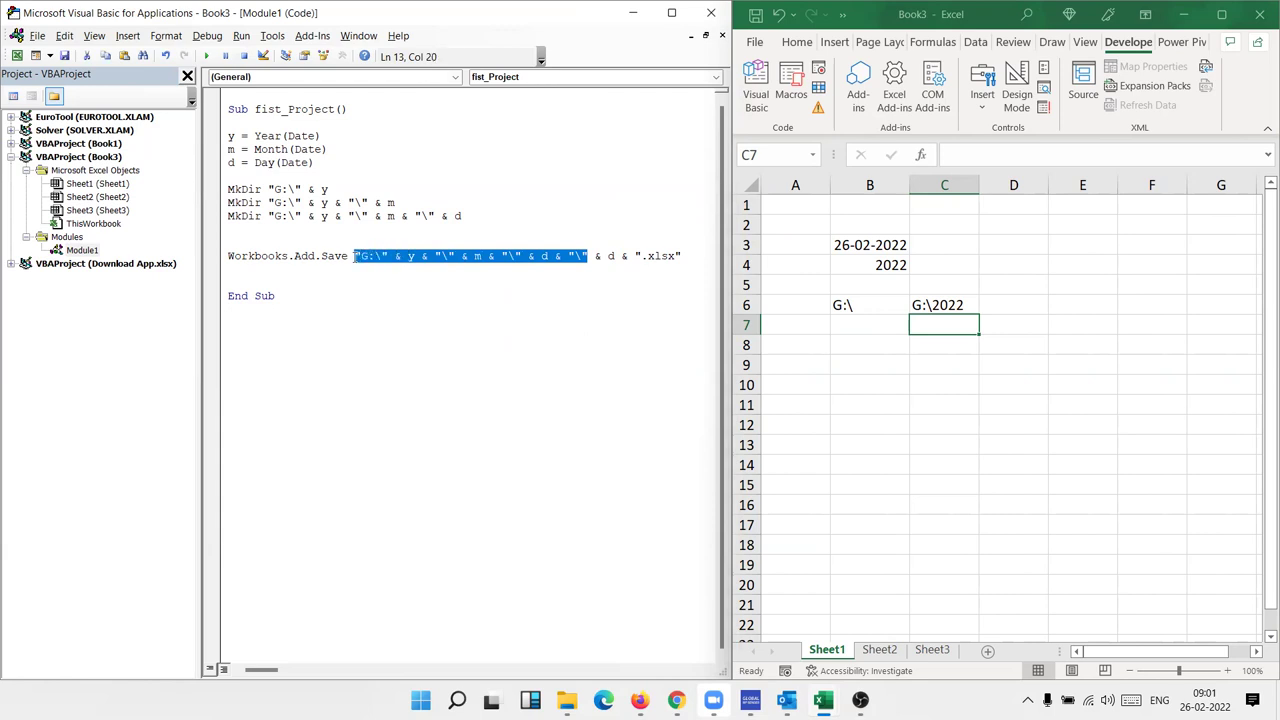
pyautogui.hotkey('ctrl', 'c')
# Add the comment 'G:\2022\2\26\26.xlsx and the line ActiveWorkbook.Close True
pyautogui.click(367, 270)
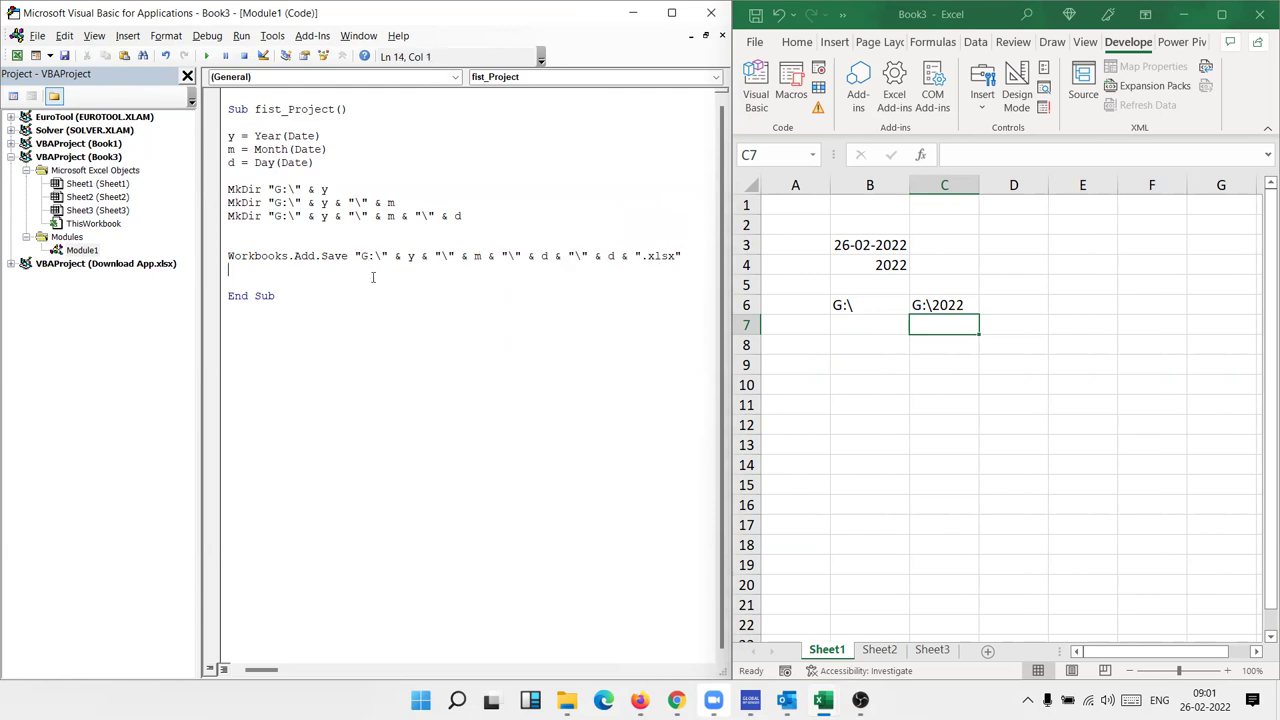
pyautogui.write("'")
pyautogui.write('G')
pyautogui.write('\\')
pyautogui.write('y')
pyautogui.write('\\')
pyautogui.press('BackSpace')
pyautogui.press('BackSpace')
pyautogui.press('BackSpace')
pyautogui.write('\\')
pyautogui.write('20')
pyautogui.write('22y')
pyautogui.press('BackSpace')
pyautogui.write('\\2')
pyautogui.write('\\')
pyautogui.write('26')
pyautogui.write('\\26.xlsx')
pyautogui.press('Return')
pyautogui.press('Return')
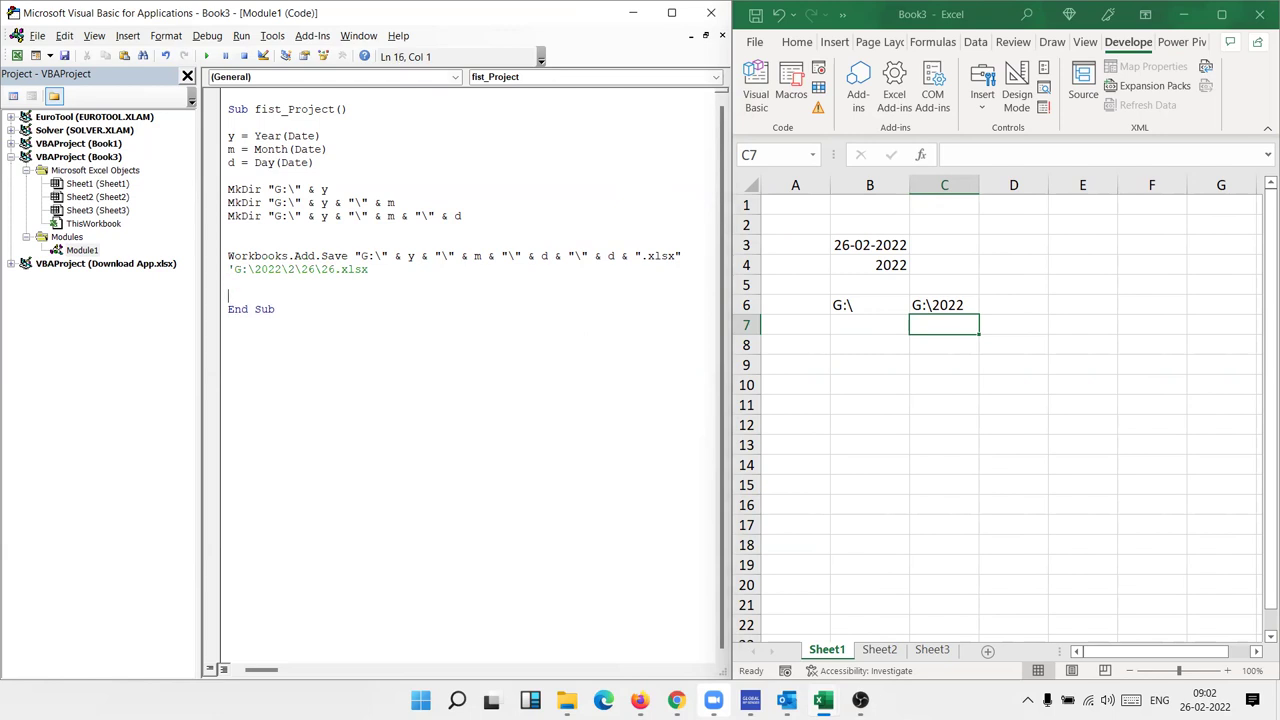
pyautogui.write('active')
pyautogui.write('workbook.clo True')
pyautogui.press('Down')
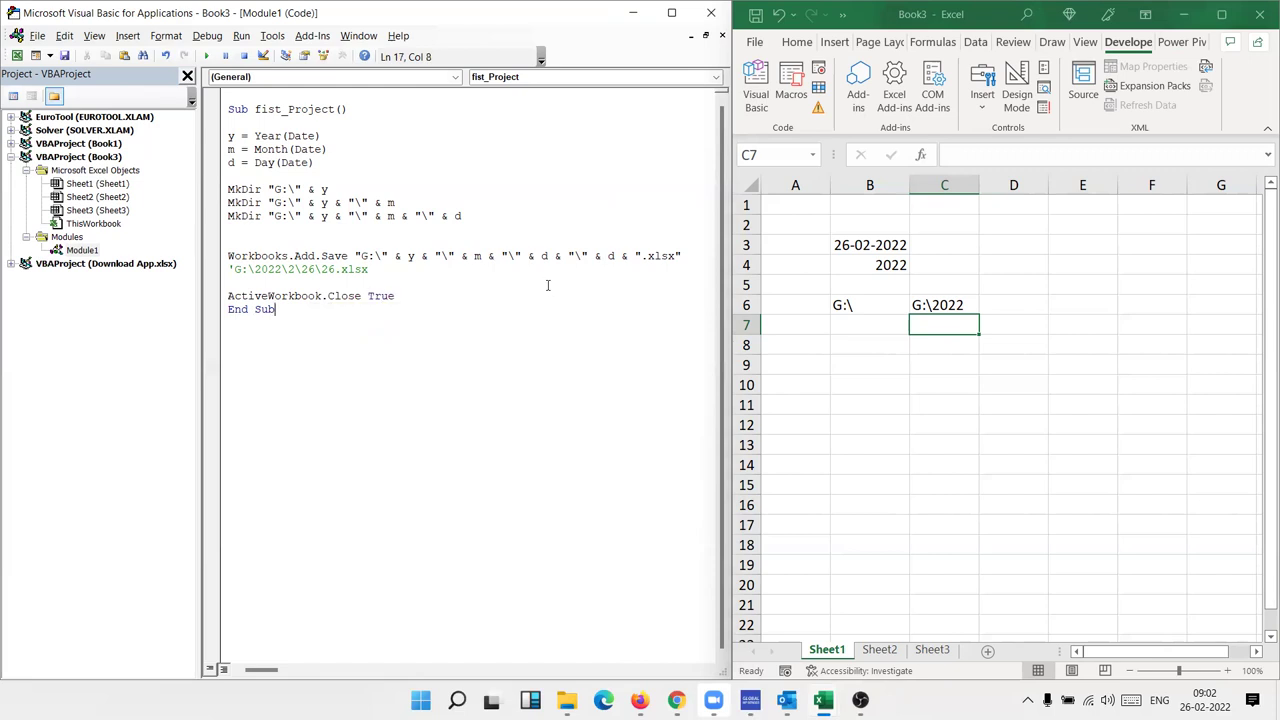
# Run the fist_Project macro and dismiss the resulting compile error
pyautogui.click(466, 236)
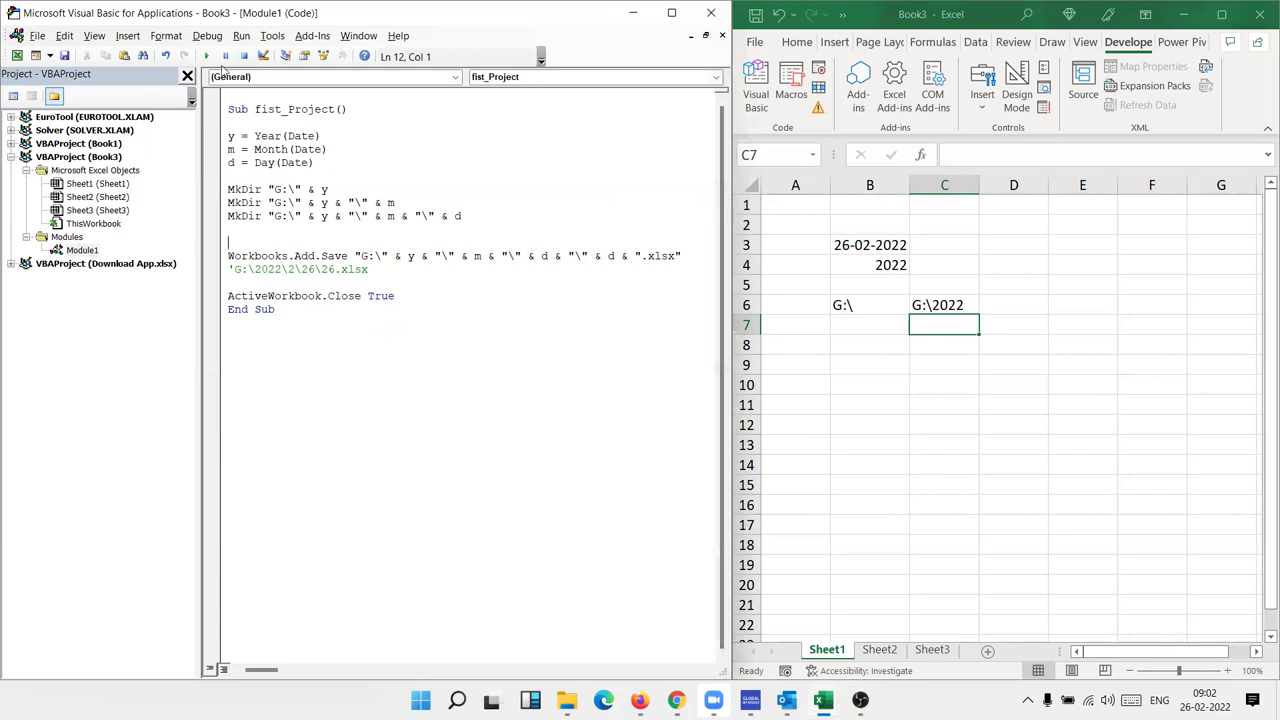
pyautogui.click(207, 57)
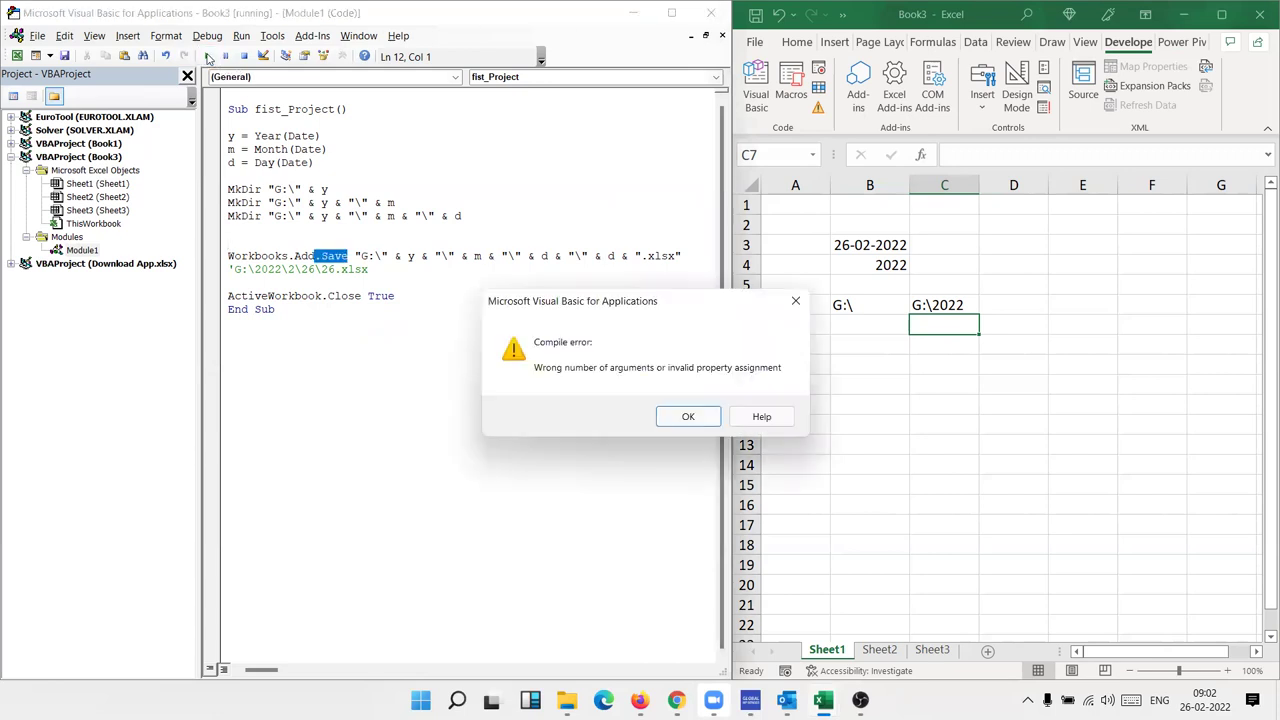
pyautogui.click(676, 416)
# Change .Save to .SaveAs, rerun the macro, and end it at run-time error 75
pyautogui.click(349, 256)
pyautogui.write('as')
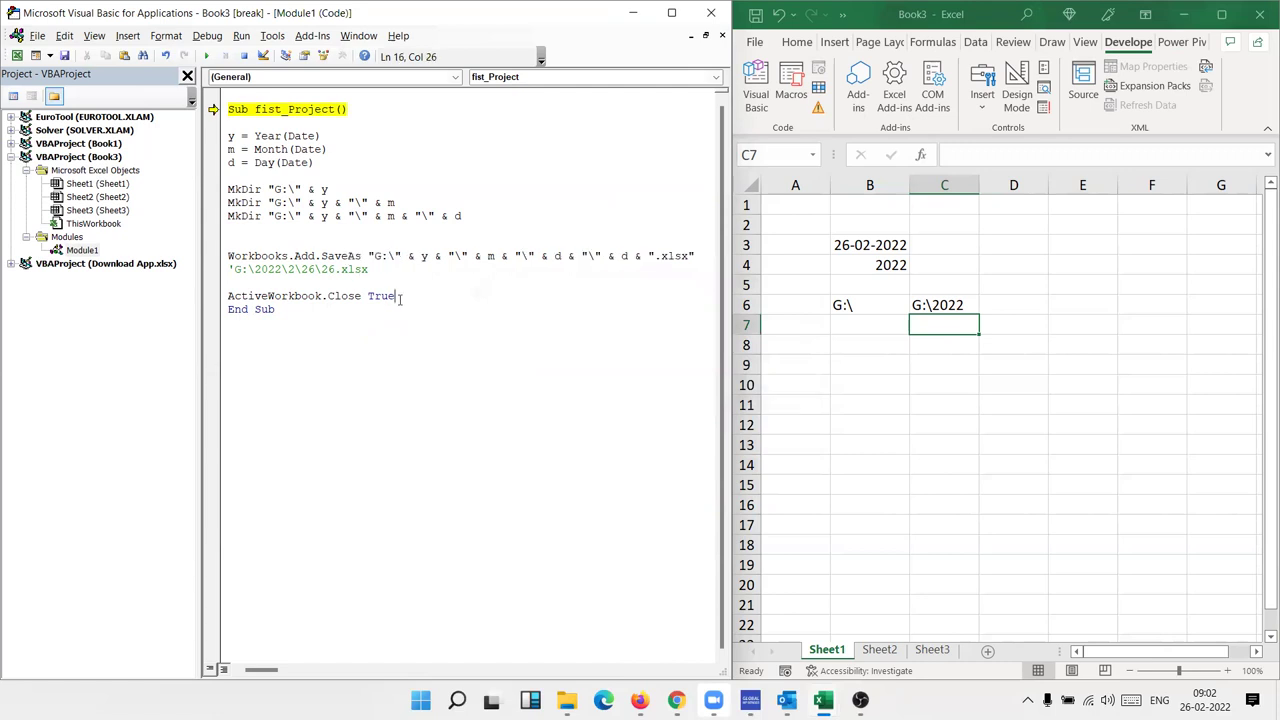
pyautogui.click(321, 216)
pyautogui.click(205, 57)
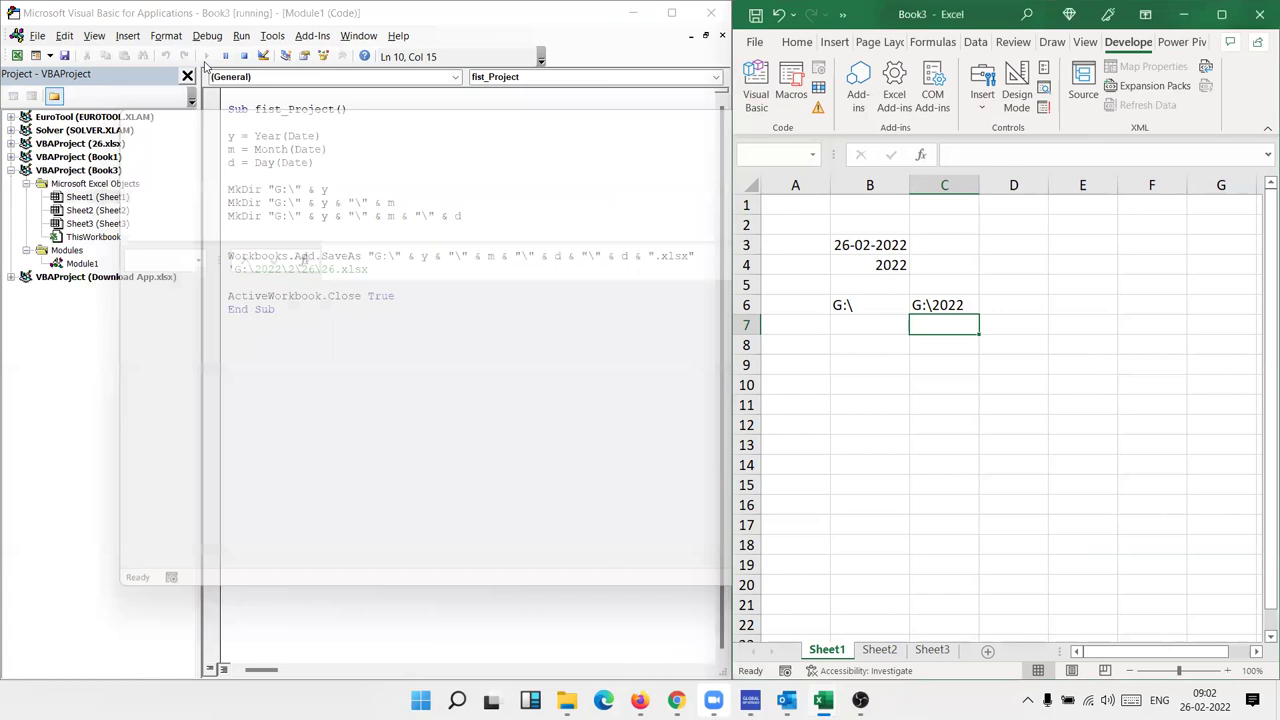
pyautogui.click(207, 57)
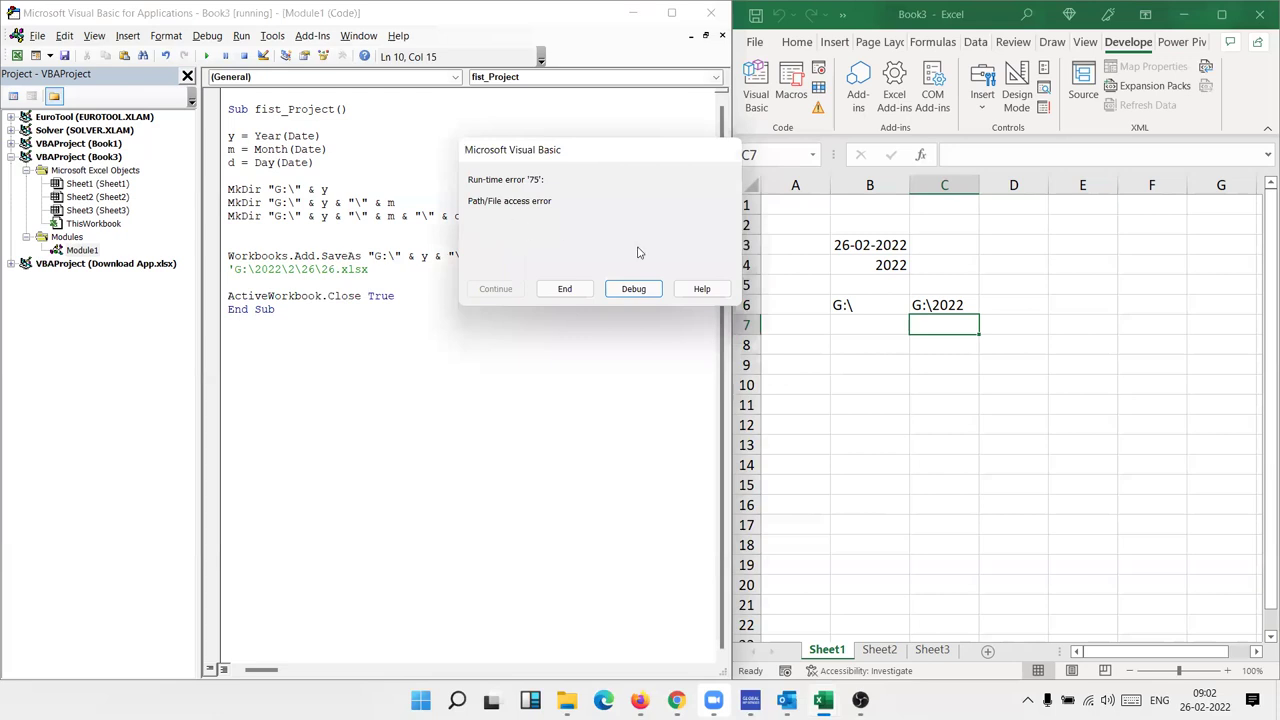
pyautogui.click(565, 289)
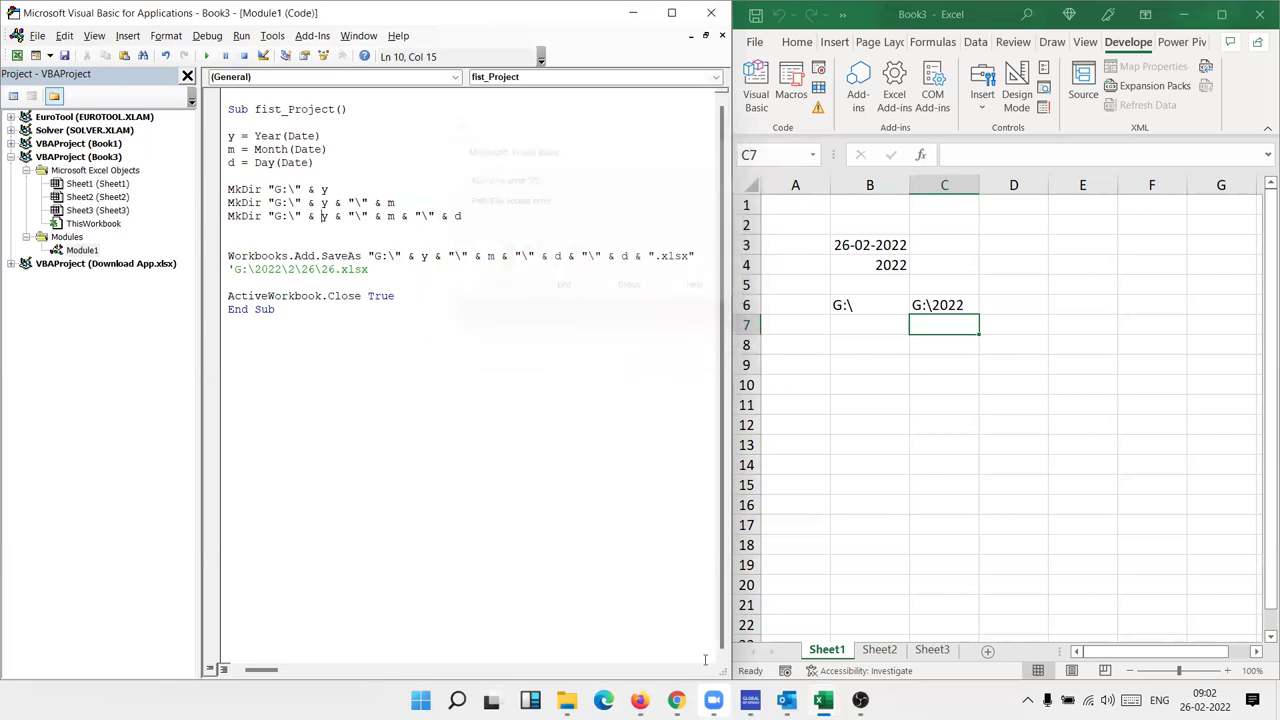
# Browse drive G: into 2022, 2, 26 to find the 10 KB workbook 26, then close Explorer
pyautogui.click(566, 700)
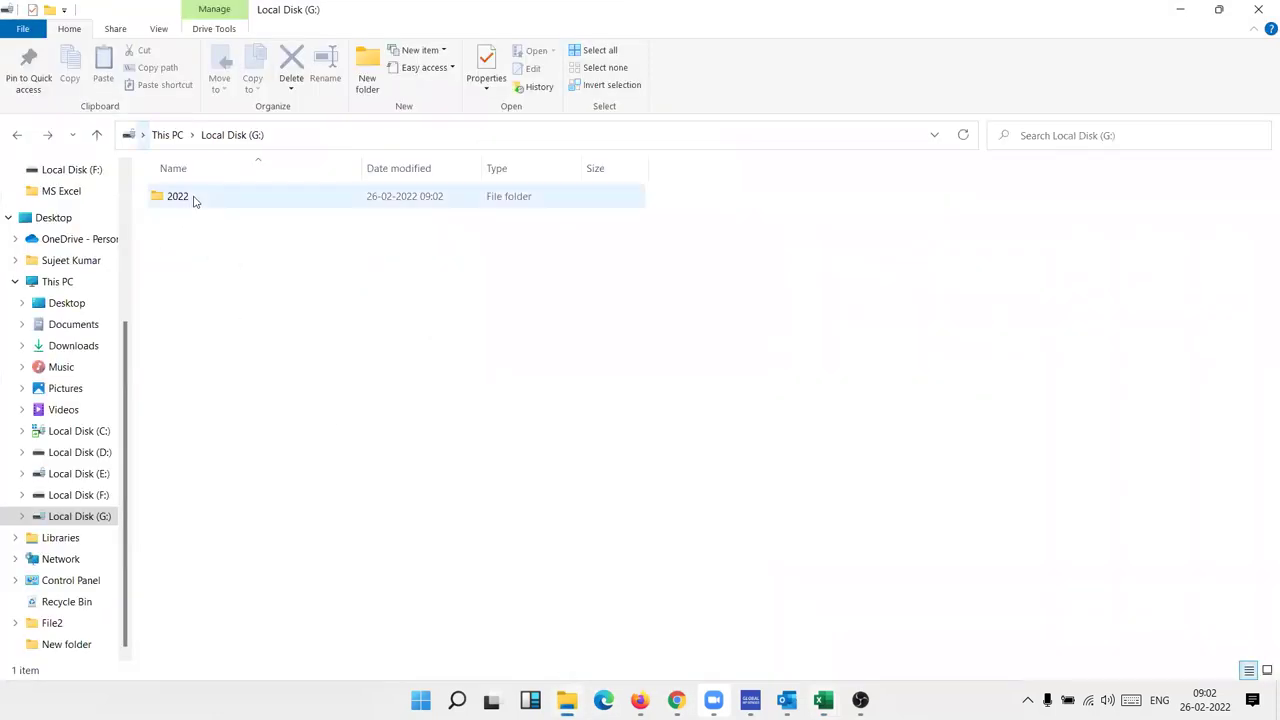
pyautogui.click(191, 198)
pyautogui.doubleClick(191, 197)
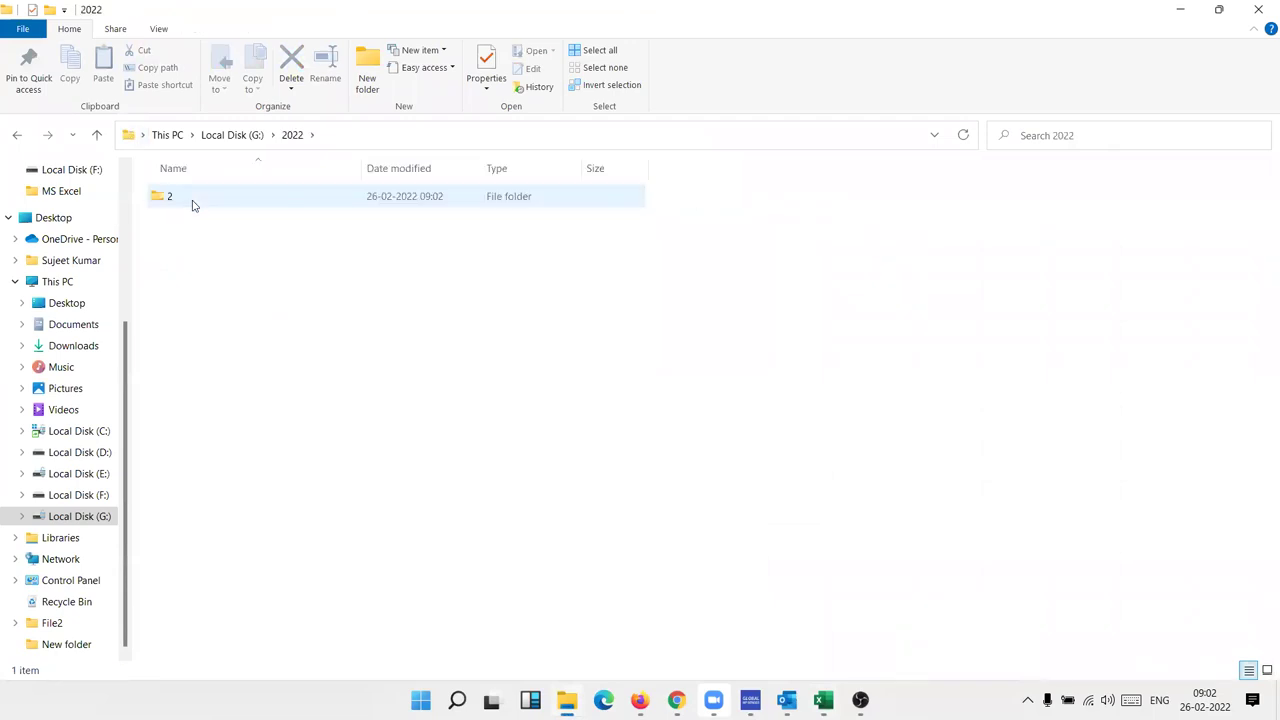
pyautogui.doubleClick(193, 201)
pyautogui.doubleClick(194, 205)
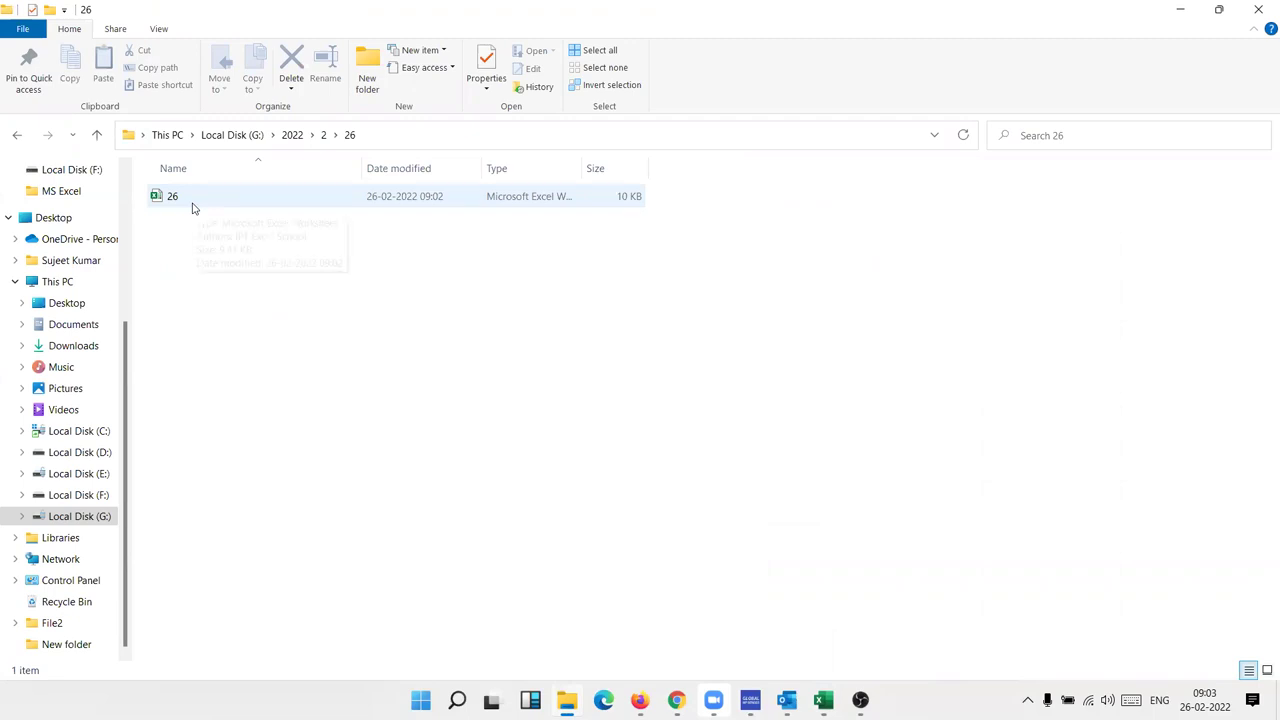
pyautogui.moveTo(193, 206)
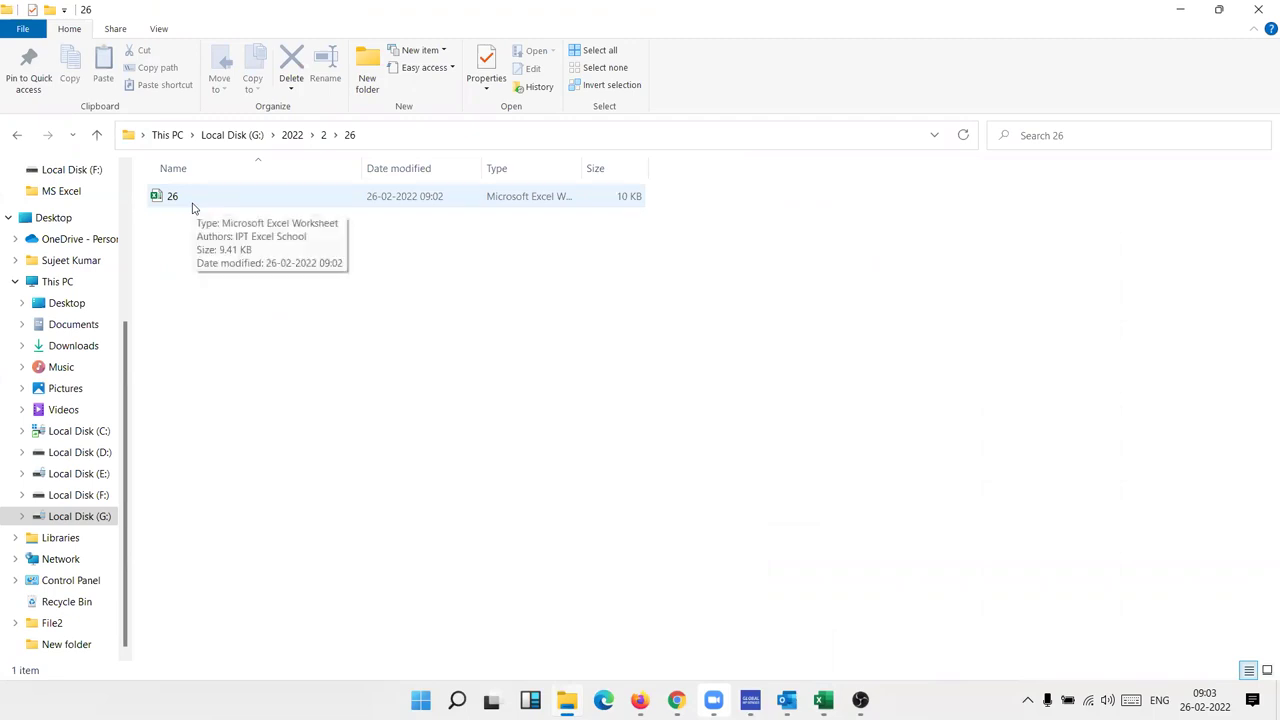
pyautogui.click(1258, 9)
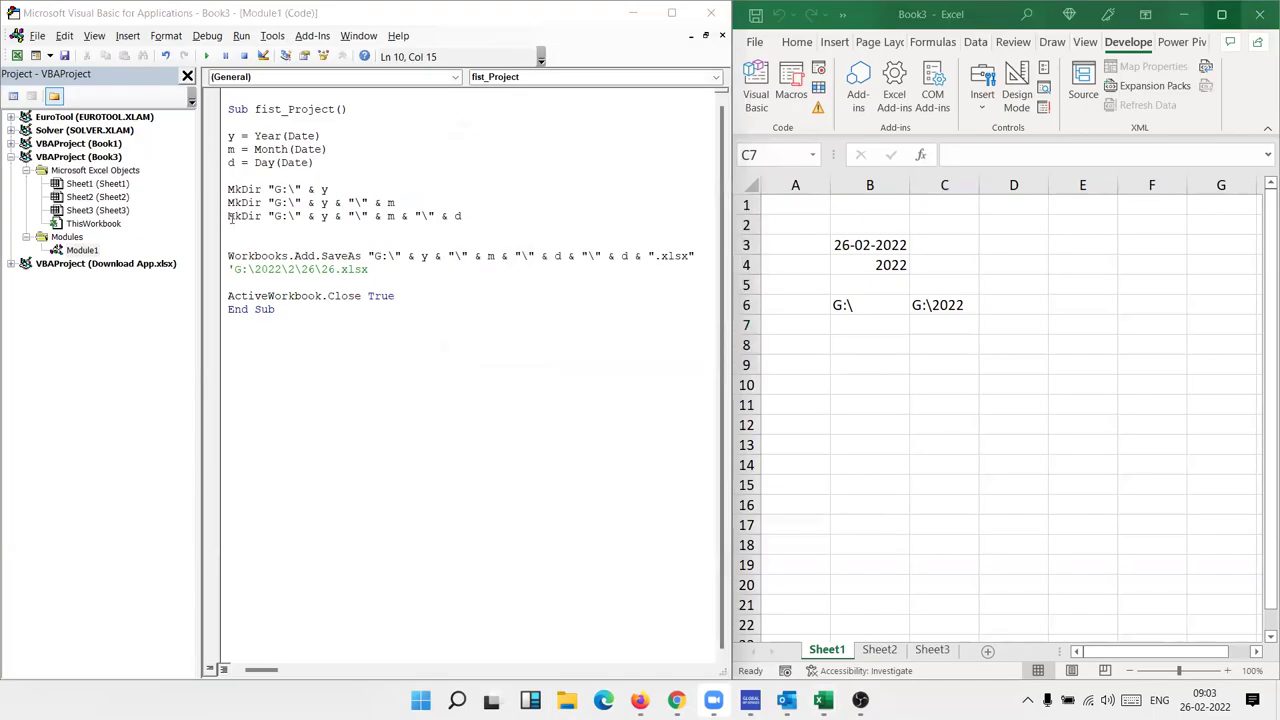
# Insert an On Error Resume Next line above the MkDir lines
pyautogui.click(243, 176)
pyautogui.press('Return')
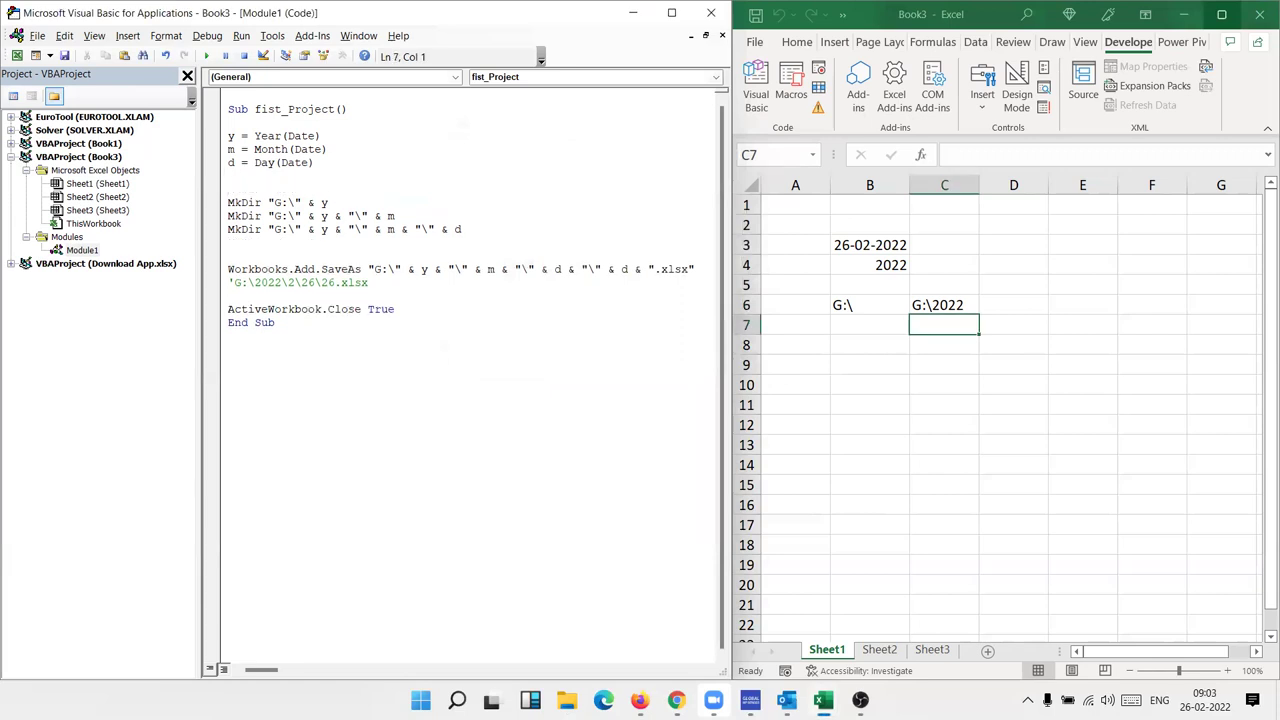
pyautogui.press('Return')
pyautogui.write('on errorm r')
pyautogui.press('BackSpace')
pyautogui.press('BackSpace')
pyautogui.press('BackSpace')
pyautogui.write('Error Resume ')
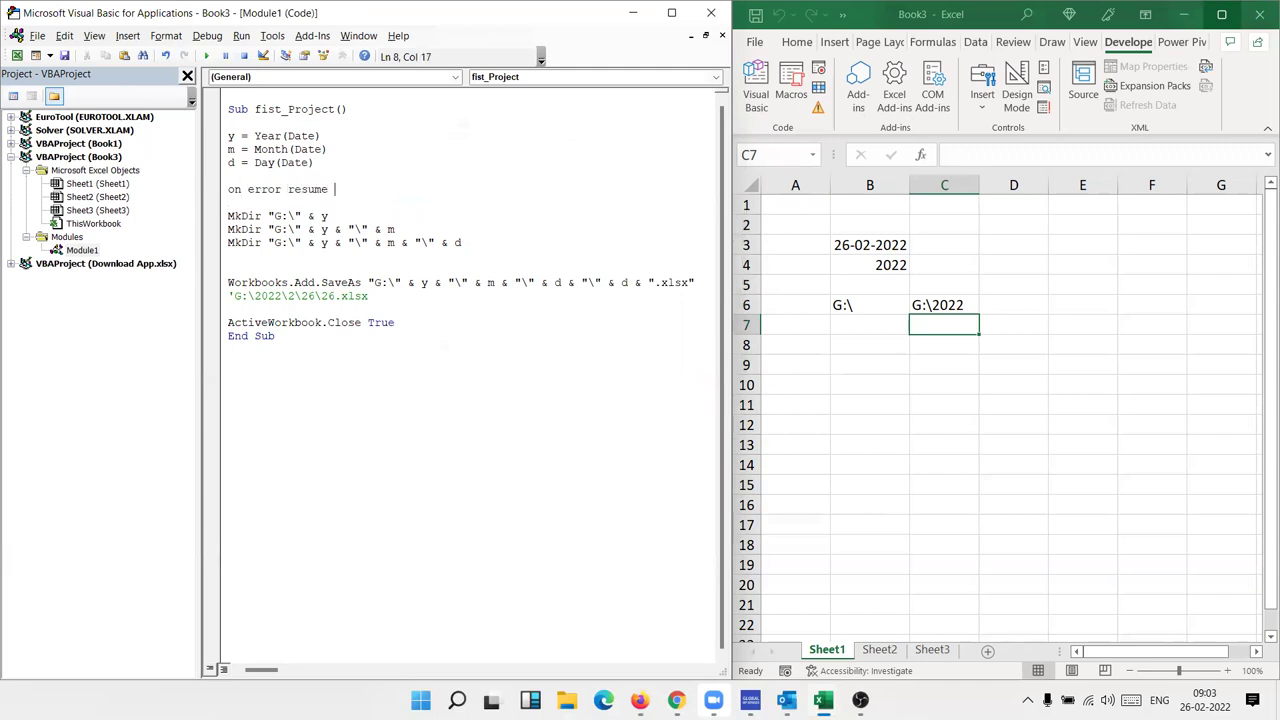
pyautogui.write('Next')
pyautogui.press('Down')
# Select the starts of the MkDir lines to highlight their folder paths
pyautogui.click(329, 216)
pyautogui.click(362, 189)
pyautogui.click(228, 216)
pyautogui.hotkey('shift', 'Right')
pyautogui.hotkey('shift', 'Right')
pyautogui.hotkey('shift', 'Right')
pyautogui.hotkey('shift', 'Right')
pyautogui.hotkey('shift', 'Right')
pyautogui.hotkey('shift', 'Right')
pyautogui.hotkey('shift', 'Right')
pyautogui.hotkey('shift', 'Right')
pyautogui.press('Down')
pyautogui.hotkey('shift', 'Right')
pyautogui.hotkey('shift', 'Right')
pyautogui.hotkey('shift', 'Right')
pyautogui.hotkey('shift', 'Right')
pyautogui.press('Down')
pyautogui.hotkey('shift', 'Right')
pyautogui.hotkey('shift', 'Right')
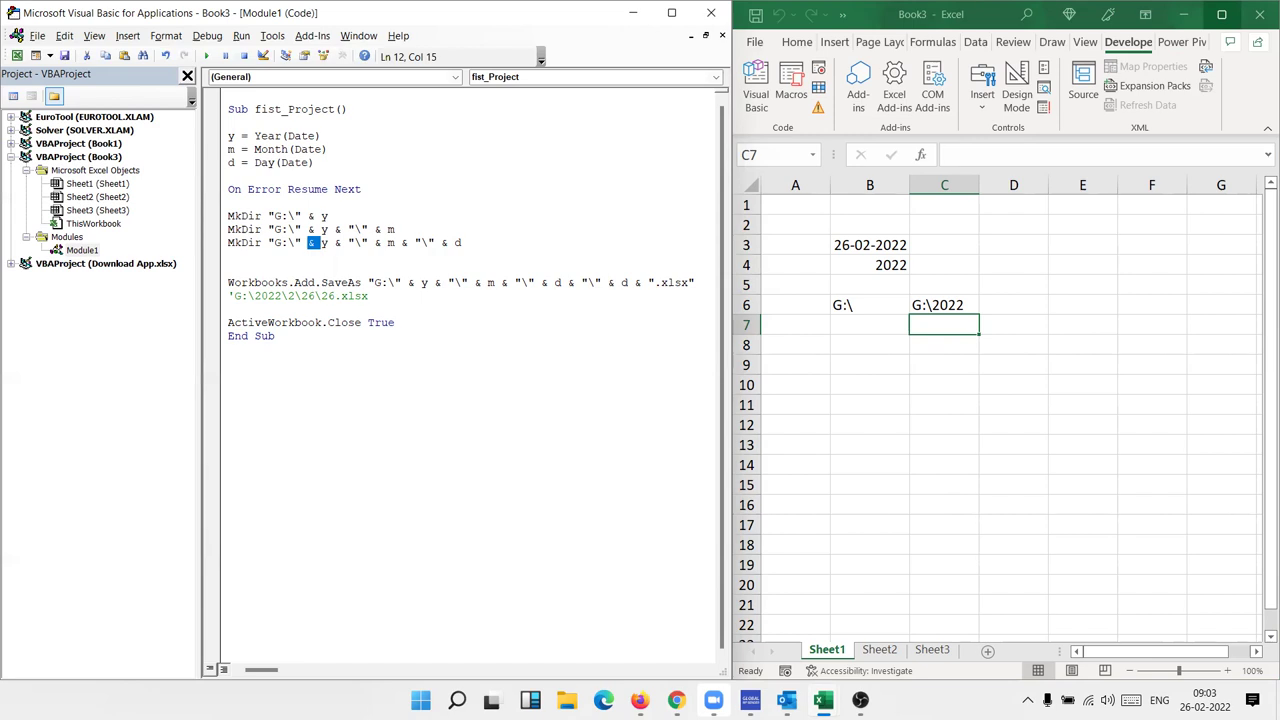
pyautogui.click(230, 203)
pyautogui.moveTo(270, 176); pyautogui.dragTo(231, 122)
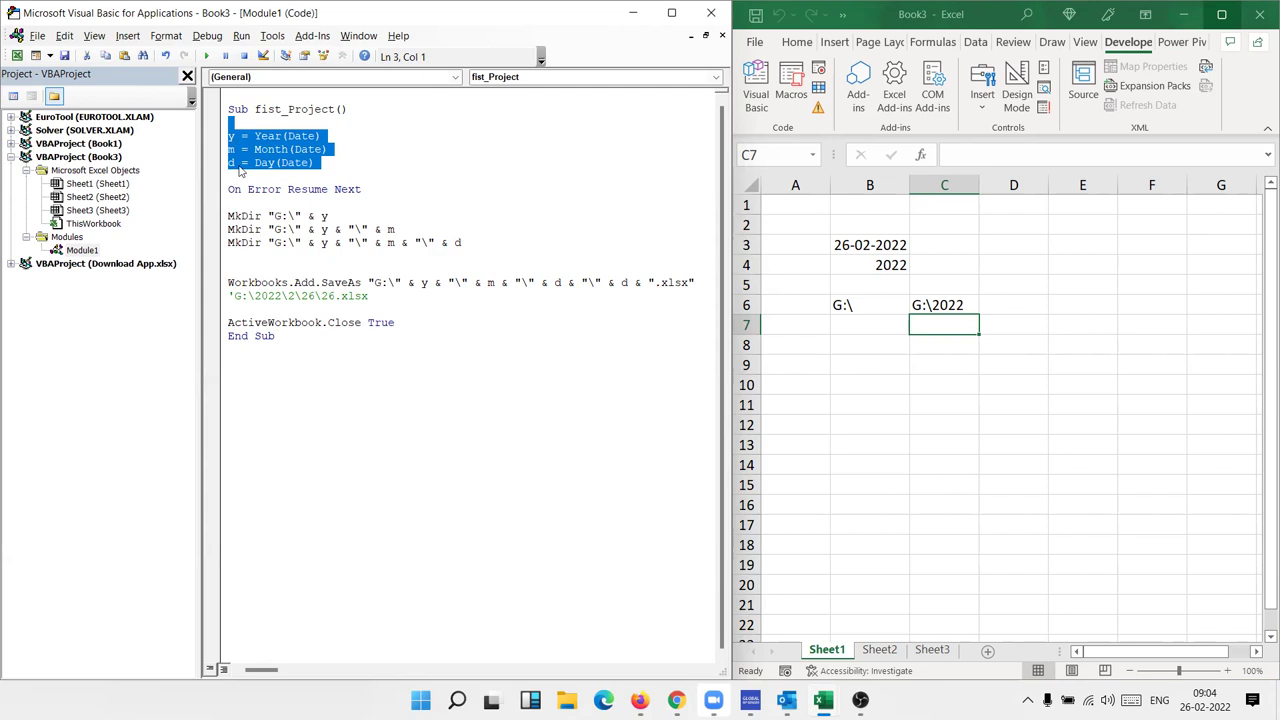
pyautogui.moveTo(228, 216); pyautogui.dragTo(322, 308)
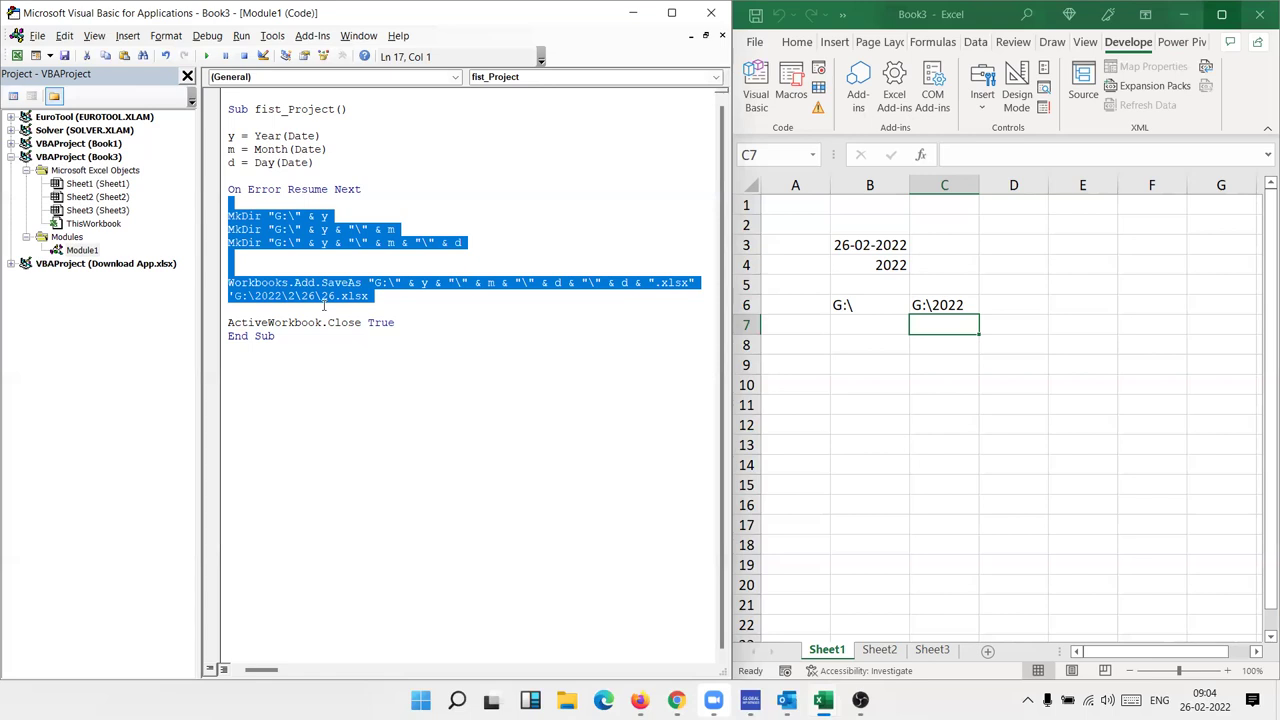
pyautogui.click(631, 283)
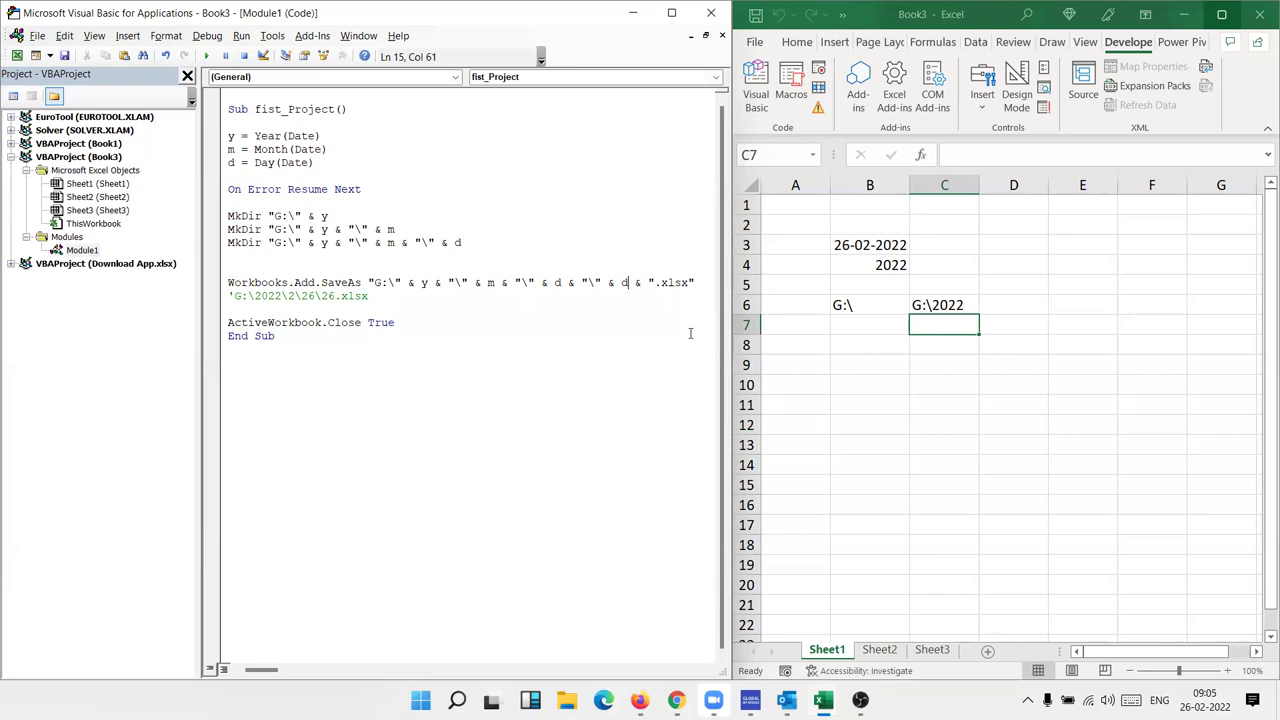
# Start an empty Sub rr() procedure below End Sub
pyautogui.click(263, 426)
pyautogui.write('sub rr')
pyautogui.write('()')
pyautogui.press('Return')
pyautogui.press('Return')
pyautogui.press('Return')
pyautogui.press('Return')
pyautogui.press('Return')
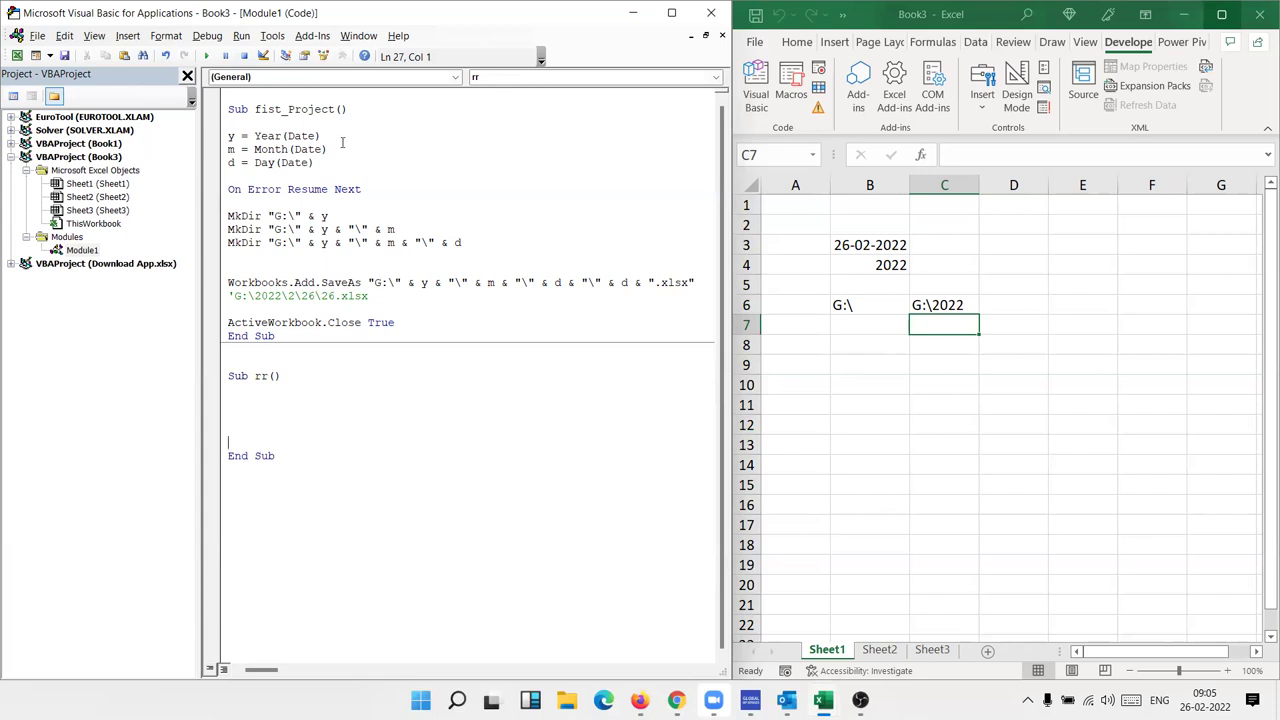
pyautogui.click(249, 404)
# Run fist_Project with F5, then highlight its code and the ActiveWorkbook and Workbooks keywords
pyautogui.click(252, 296)
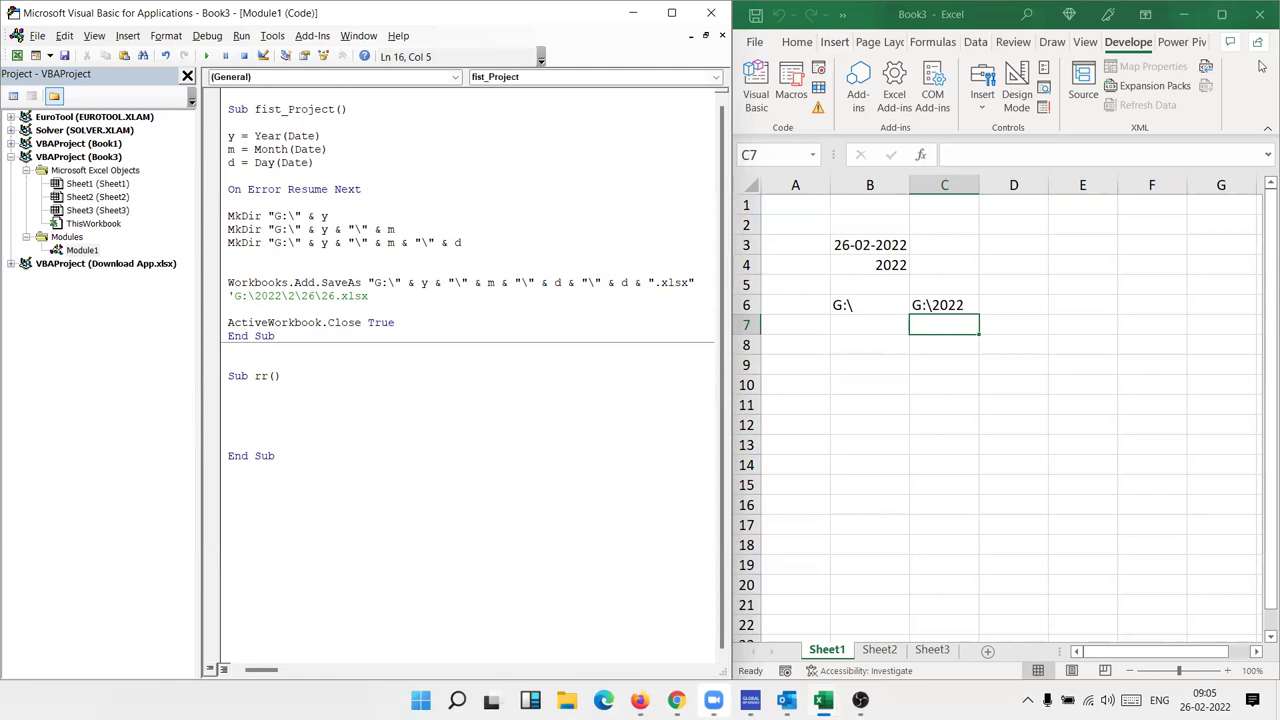
pyautogui.press('F5')
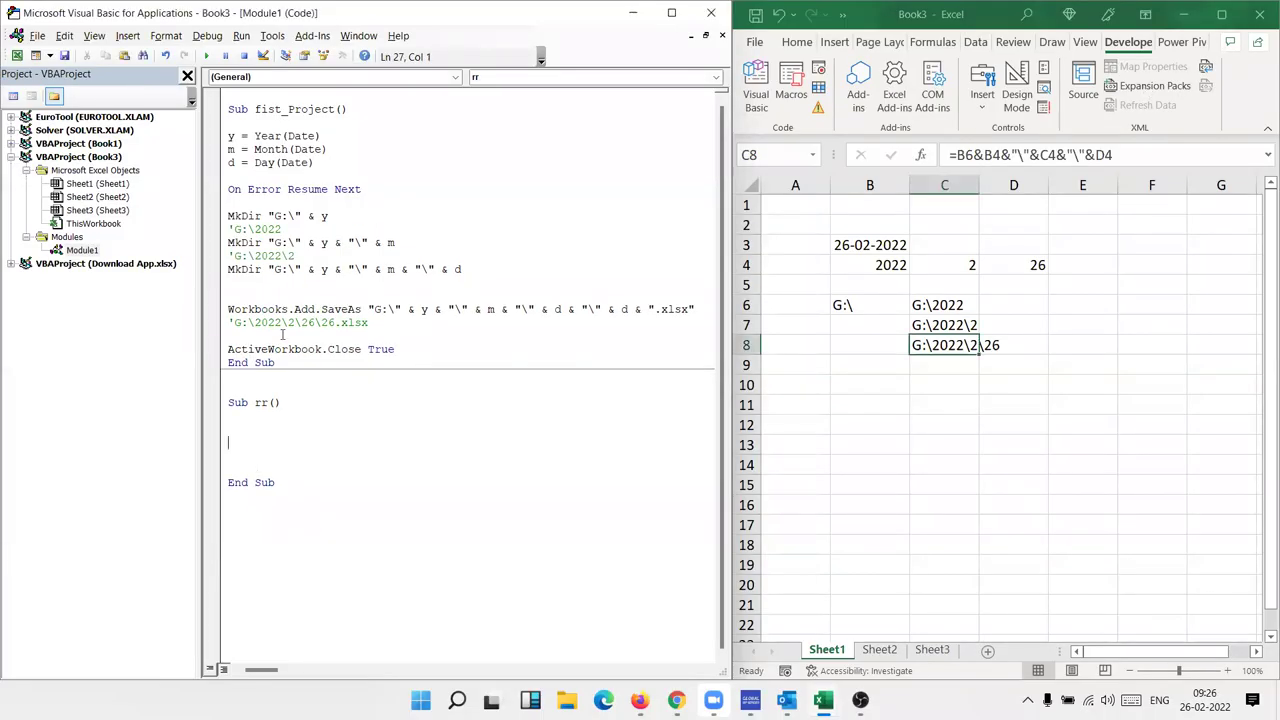
pyautogui.moveTo(276, 362); pyautogui.dragTo(255, 108)
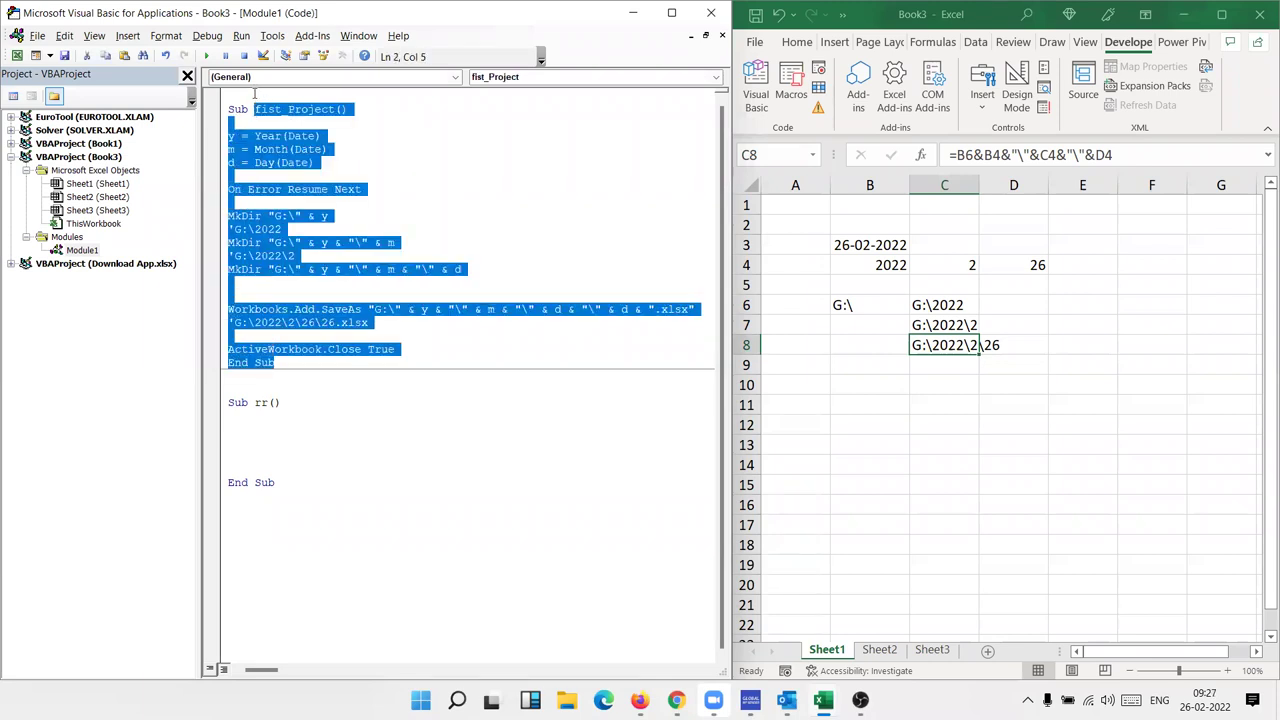
pyautogui.click(271, 429)
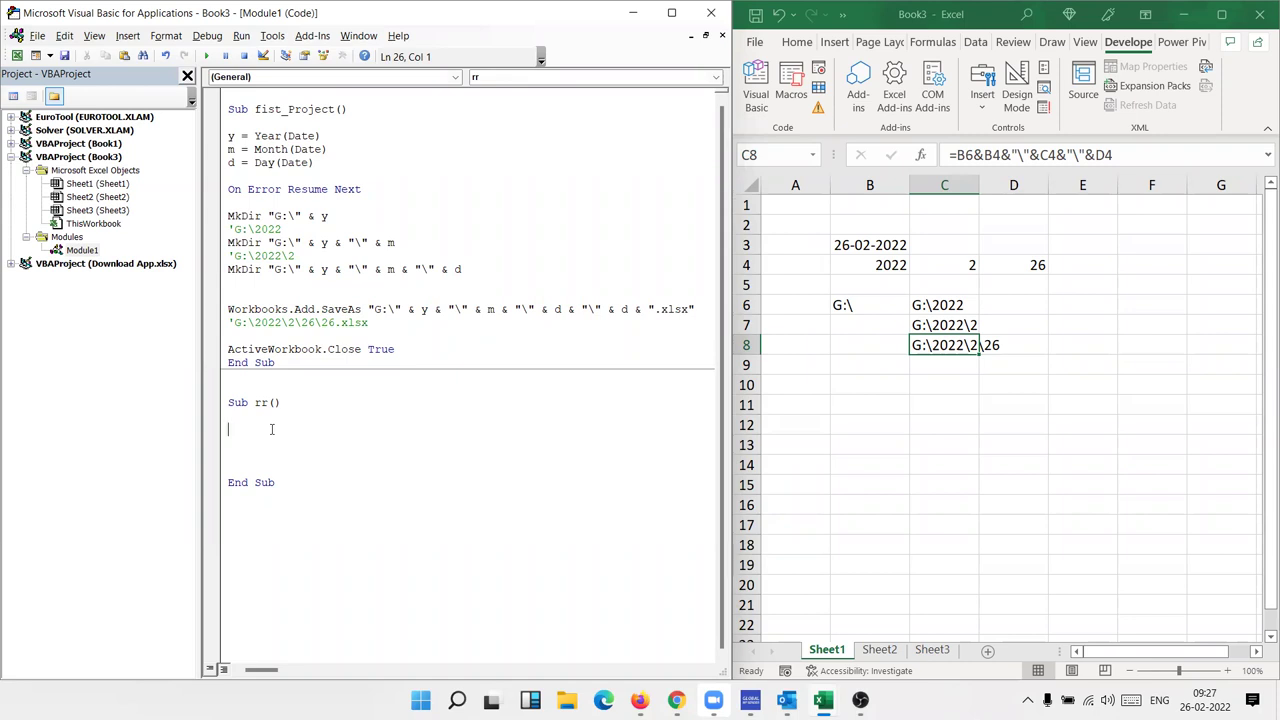
pyautogui.press('Return')
pyautogui.moveTo(323, 349); pyautogui.dragTo(228, 350)
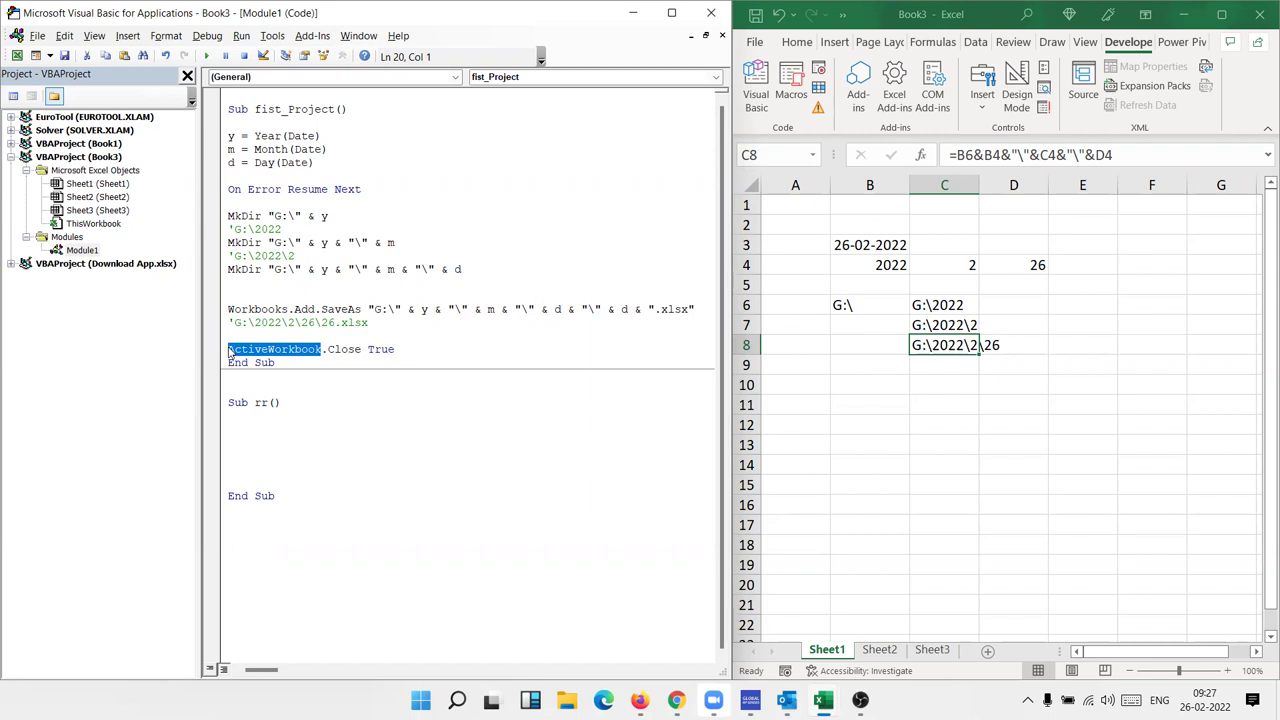
pyautogui.moveTo(288, 309); pyautogui.dragTo(217, 309)
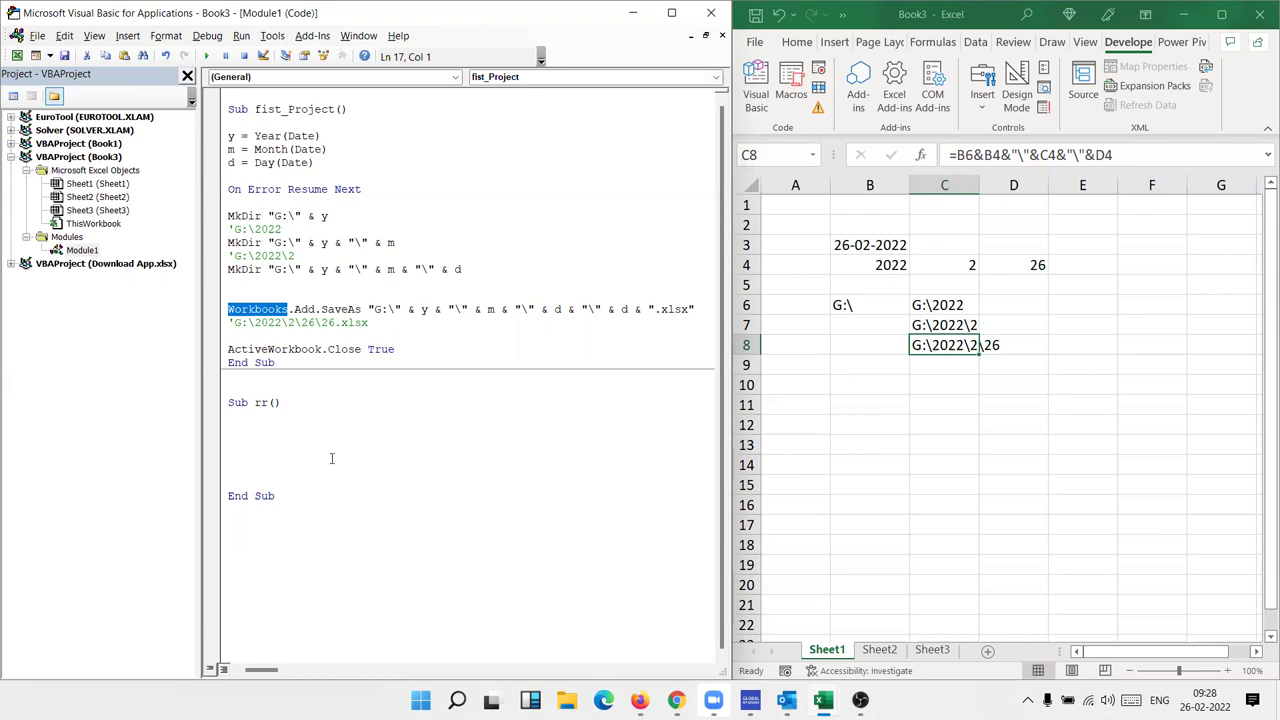
# Add Sheets("sheet1").Select to rr, then flip between Sheet3 and Sheet1 in Excel
pyautogui.click(296, 437)
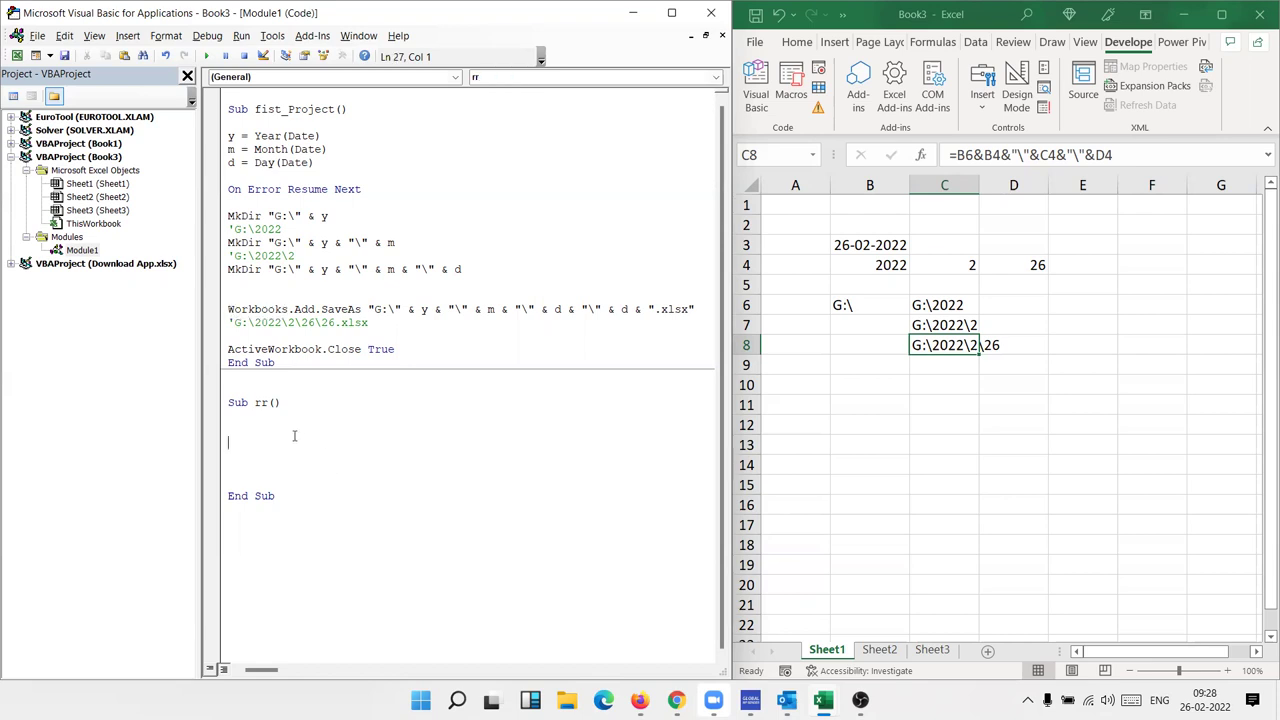
pyautogui.press('Return')
pyautogui.click(228, 429)
pyautogui.write('sheets')
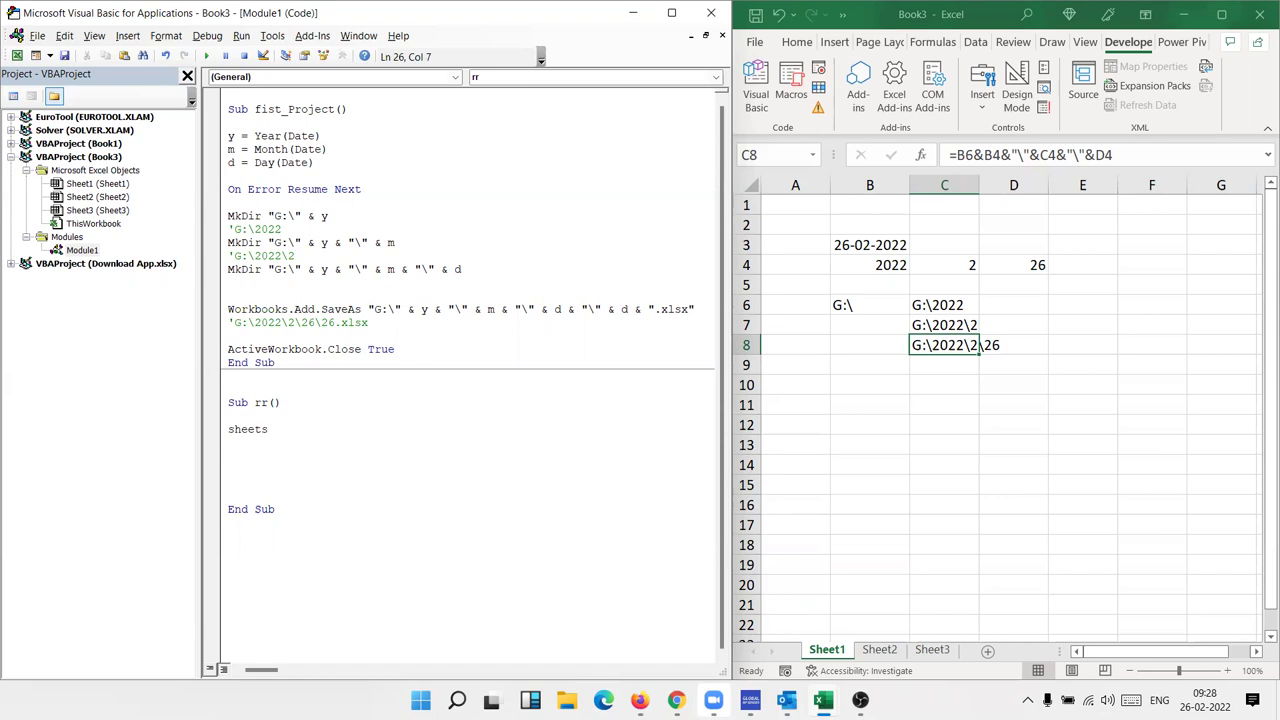
pyautogui.write('(')
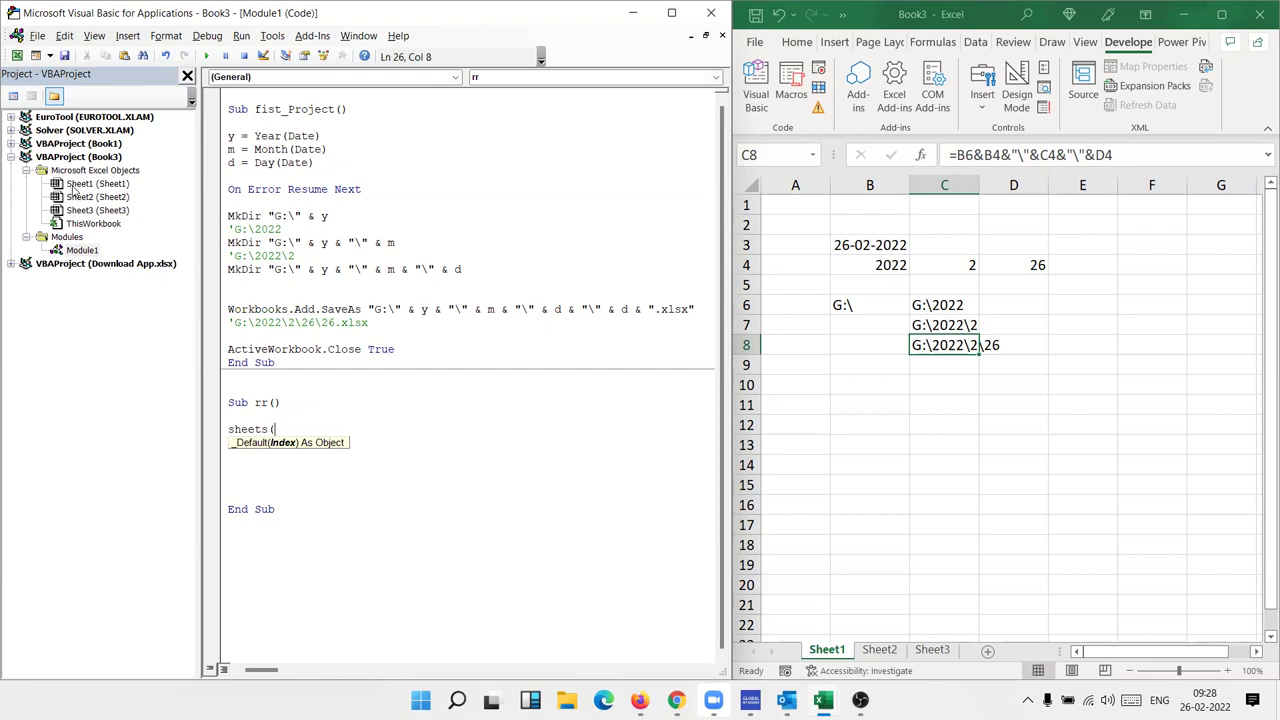
pyautogui.write('"sheet1"')
pyautogui.write(').select')
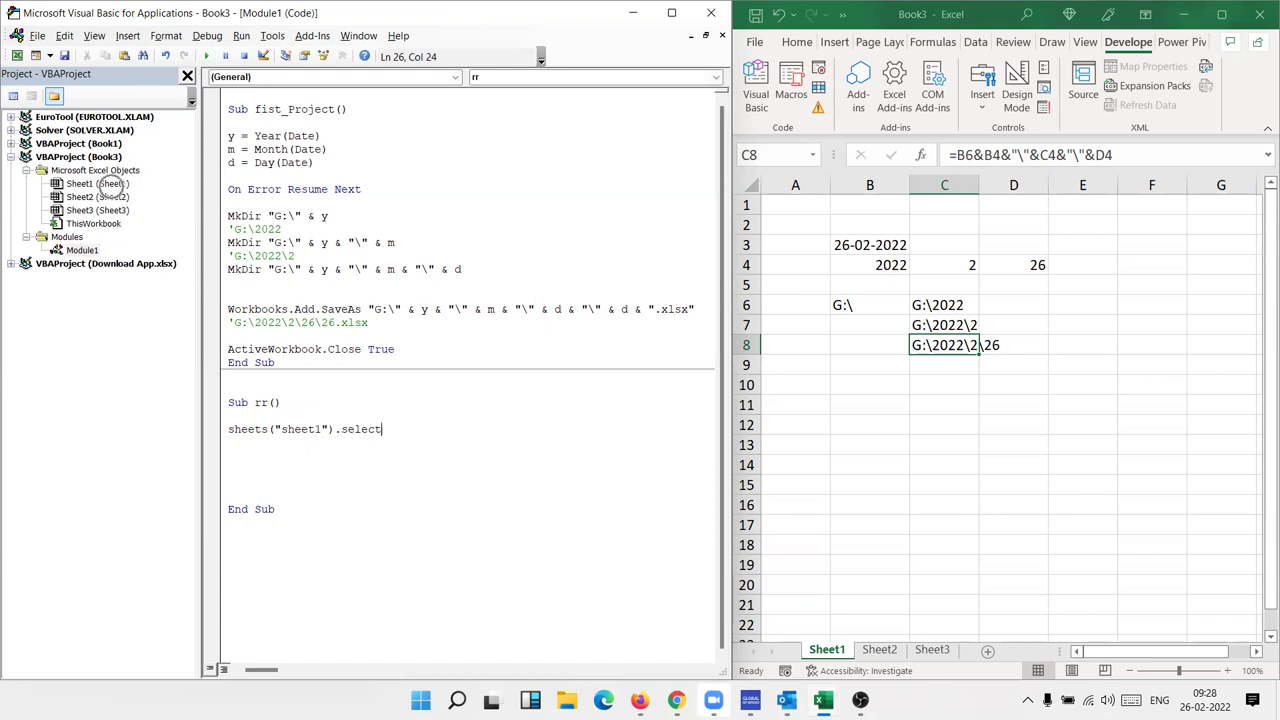
pyautogui.click(938, 652)
pyautogui.click(830, 652)
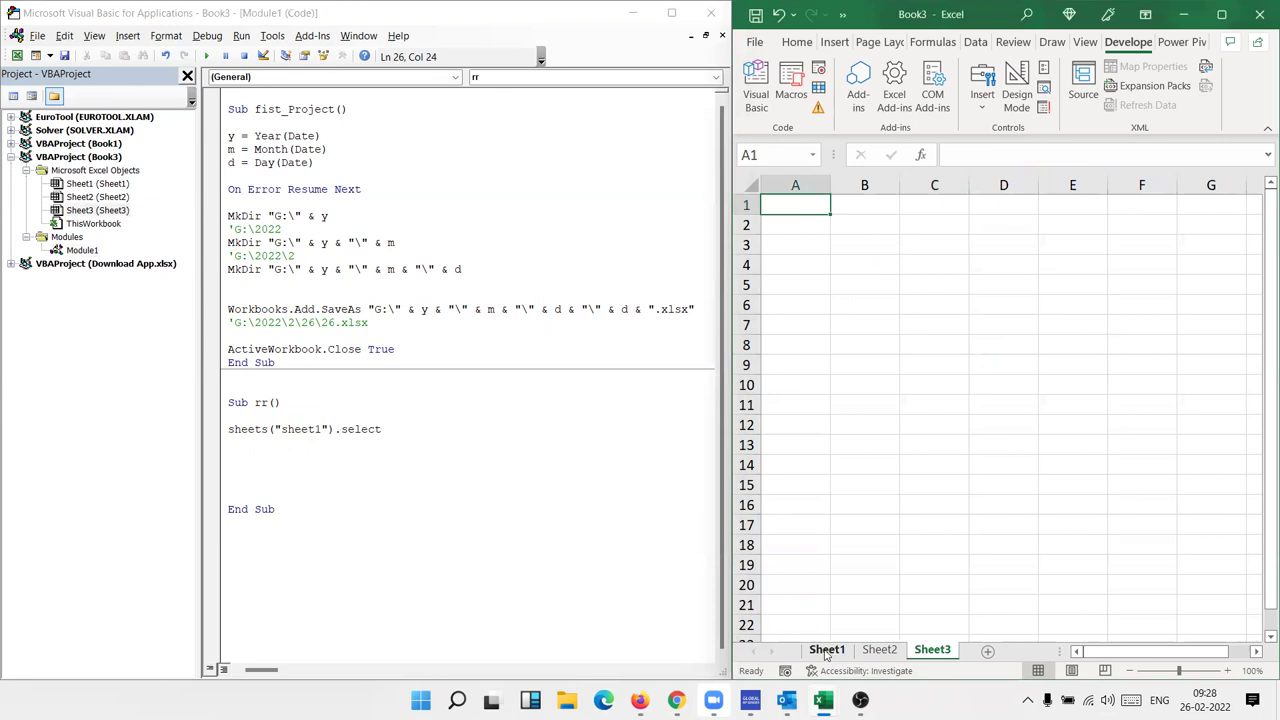
pyautogui.click(283, 462)
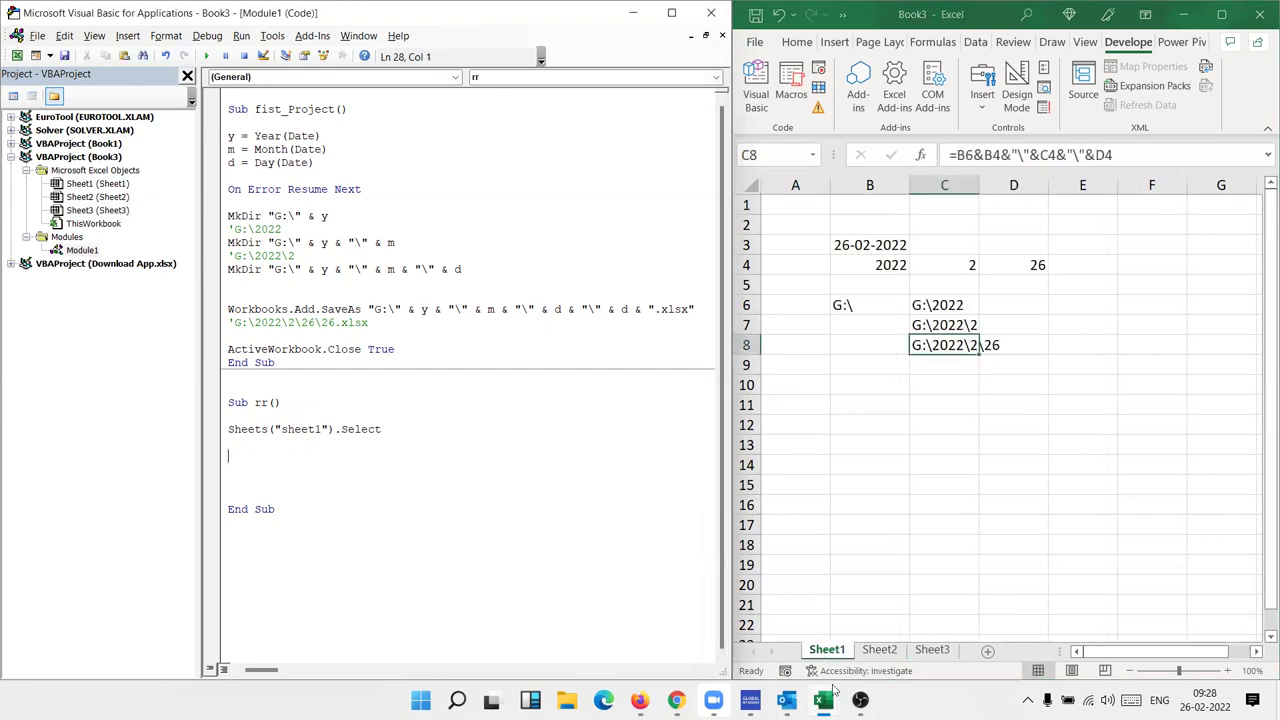
# Rename the Sheet1 tab in Excel to JAN
pyautogui.click(829, 651)
pyautogui.doubleClick(829, 651)
pyautogui.write('JAN')
pyautogui.click(852, 541)
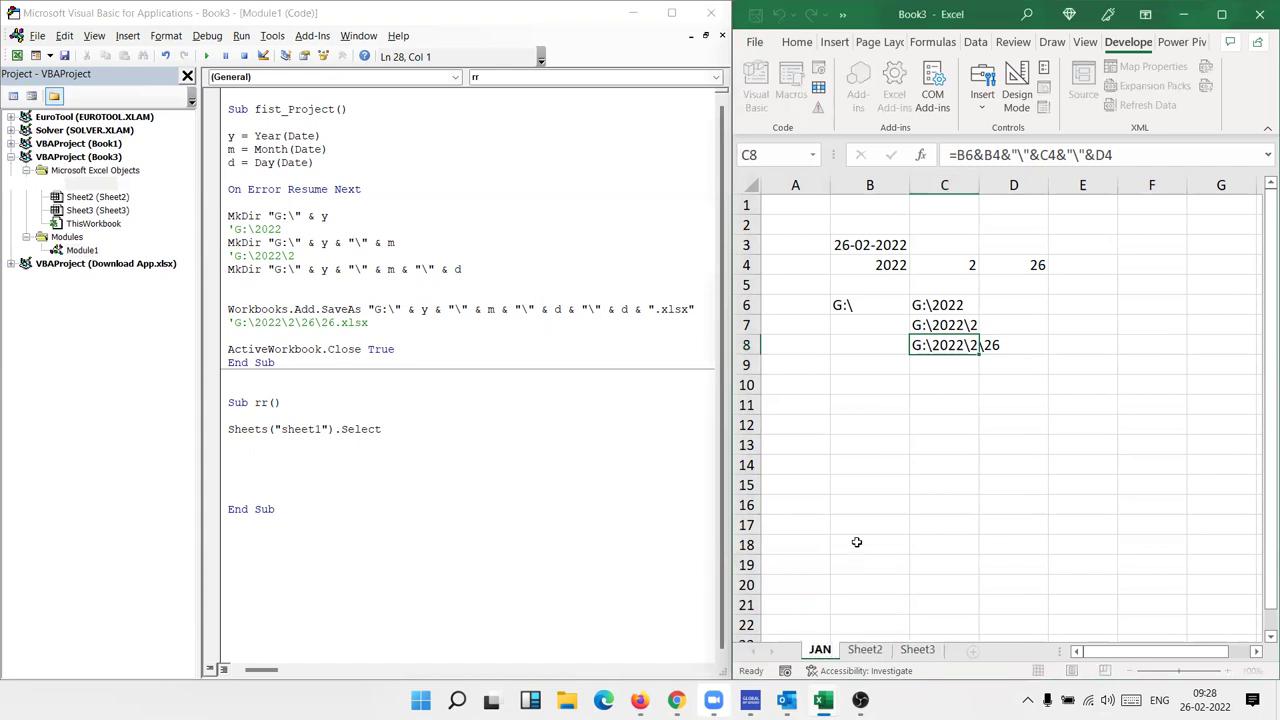
# Change the code line to Sheets("JAN").Select
pyautogui.doubleClick(310, 428)
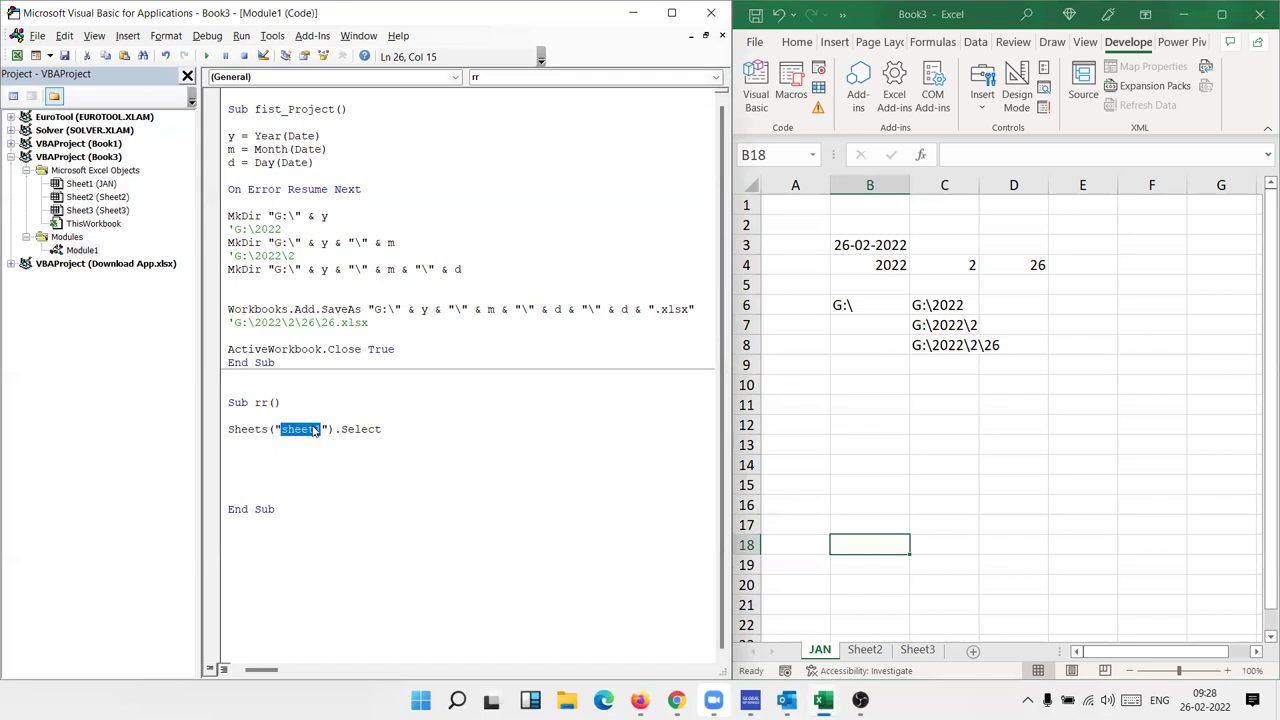
pyautogui.write('JAN')
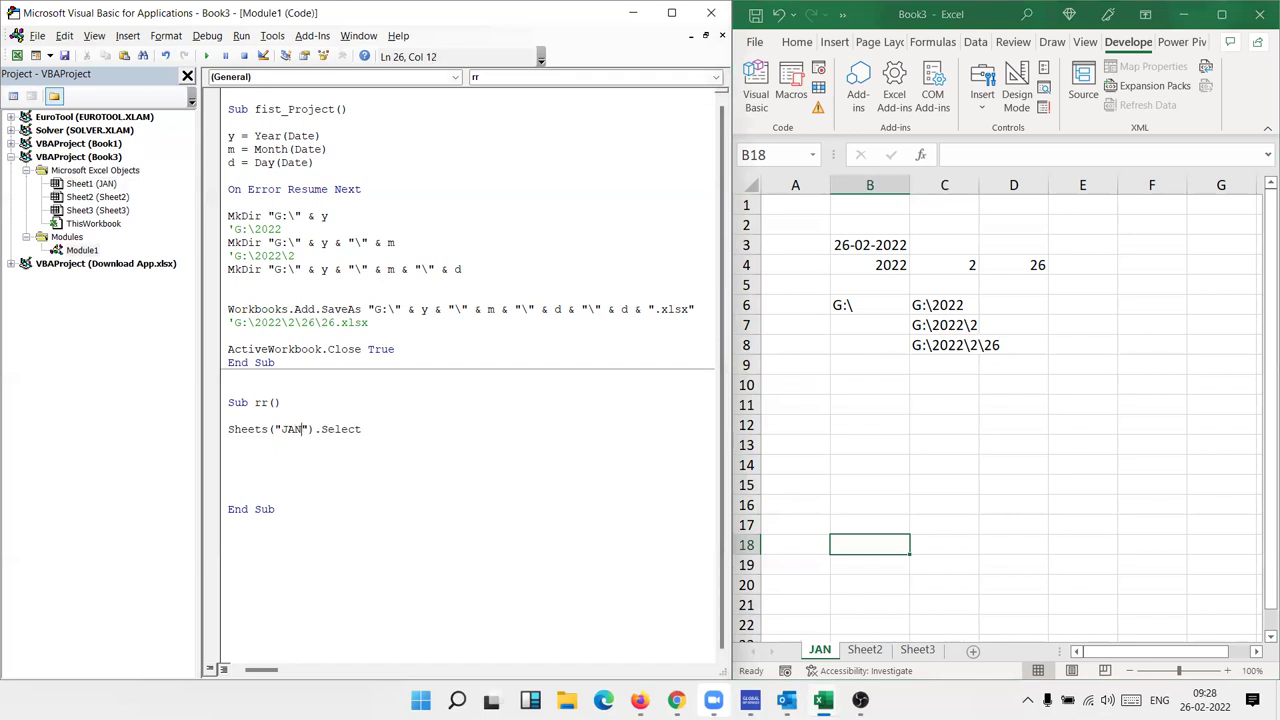
pyautogui.click(371, 479)
pyautogui.doubleClick(287, 430)
# Add a Sheet1.Select line below it and show Sheet3 in Excel
pyautogui.press('Down')
pyautogui.press('Return')
pyautogui.write('sheet1')
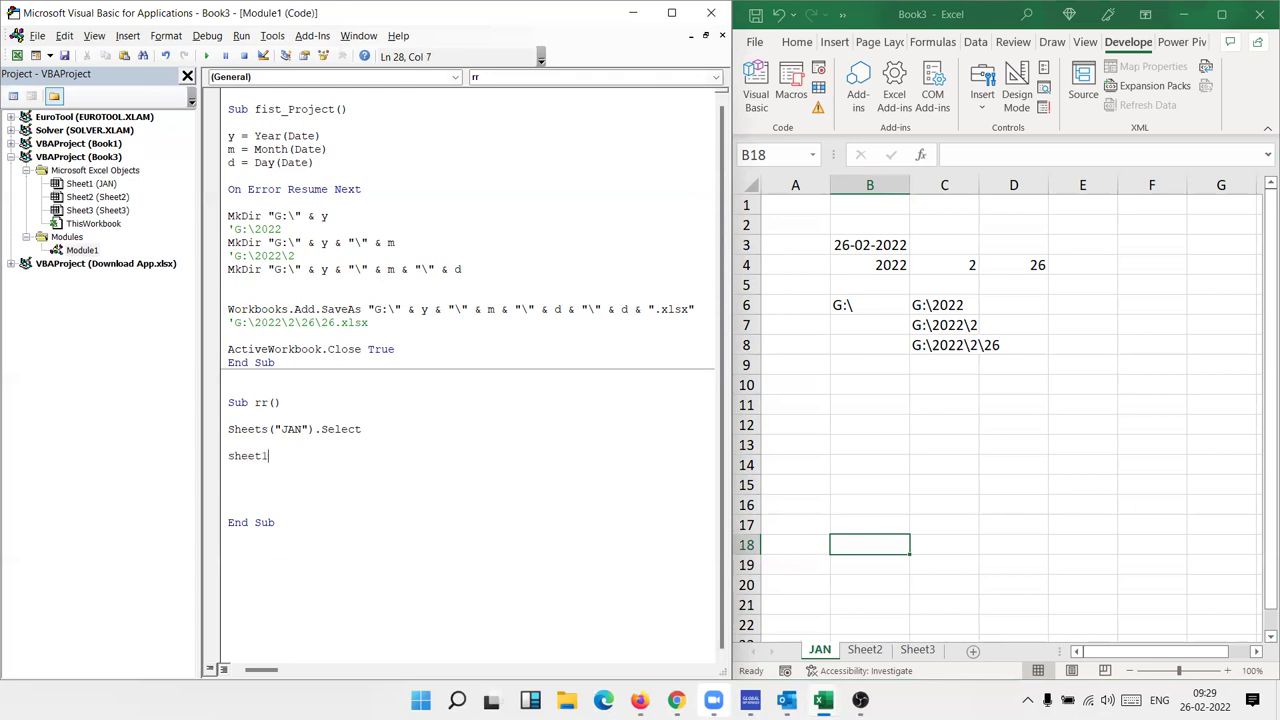
pyautogui.write('.Se')
pyautogui.press('Tab')
pyautogui.click(922, 655)
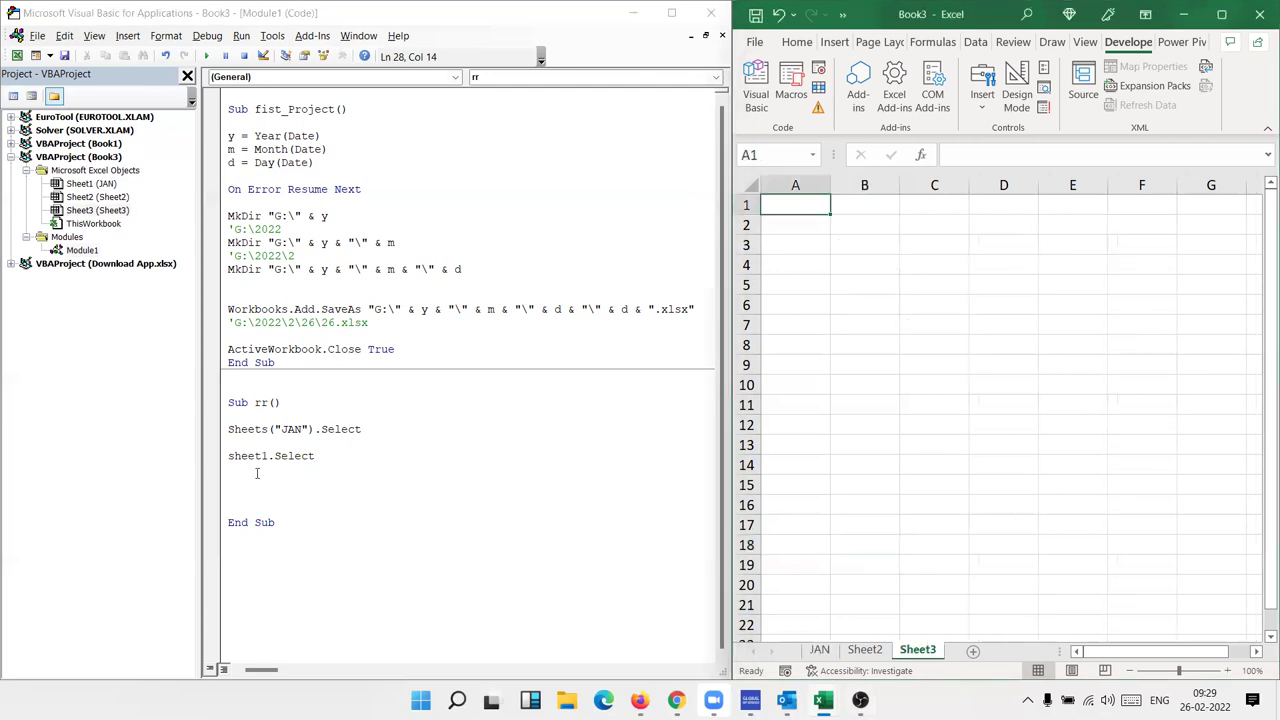
pyautogui.click(257, 472)
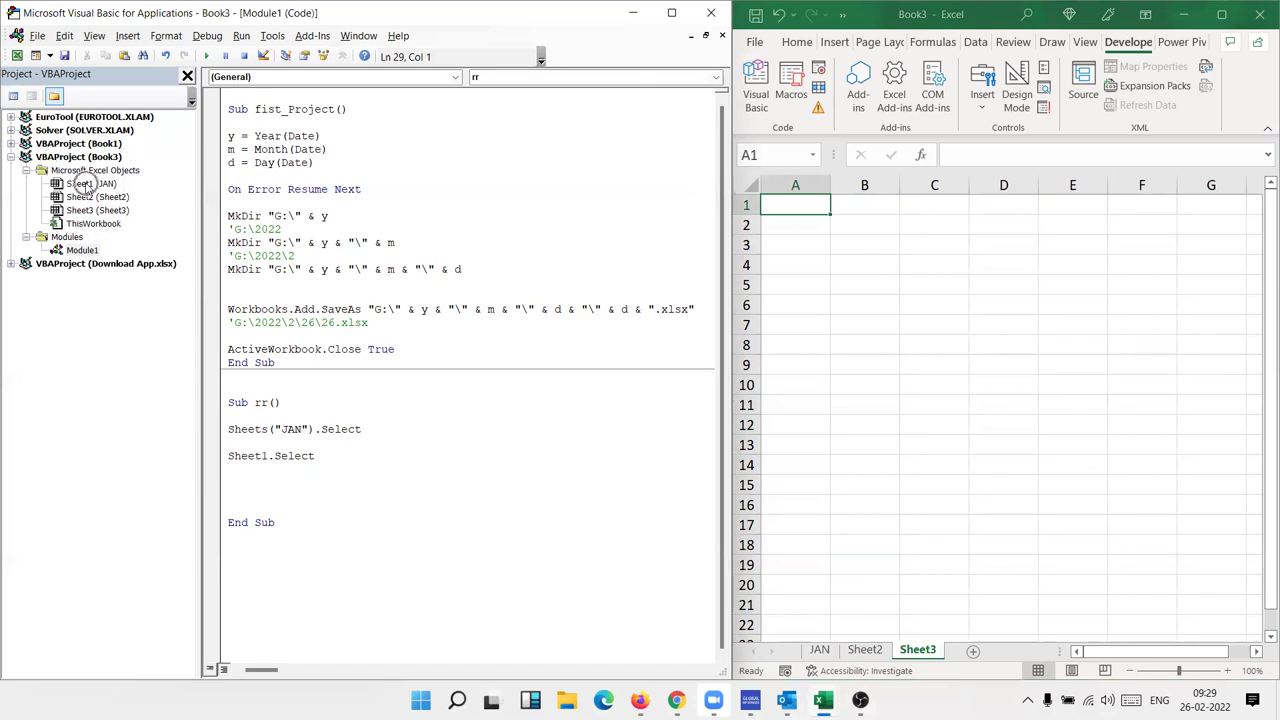
# Set the JAN worksheet's (Name) property to Month in the Properties window
pyautogui.click(87, 186)
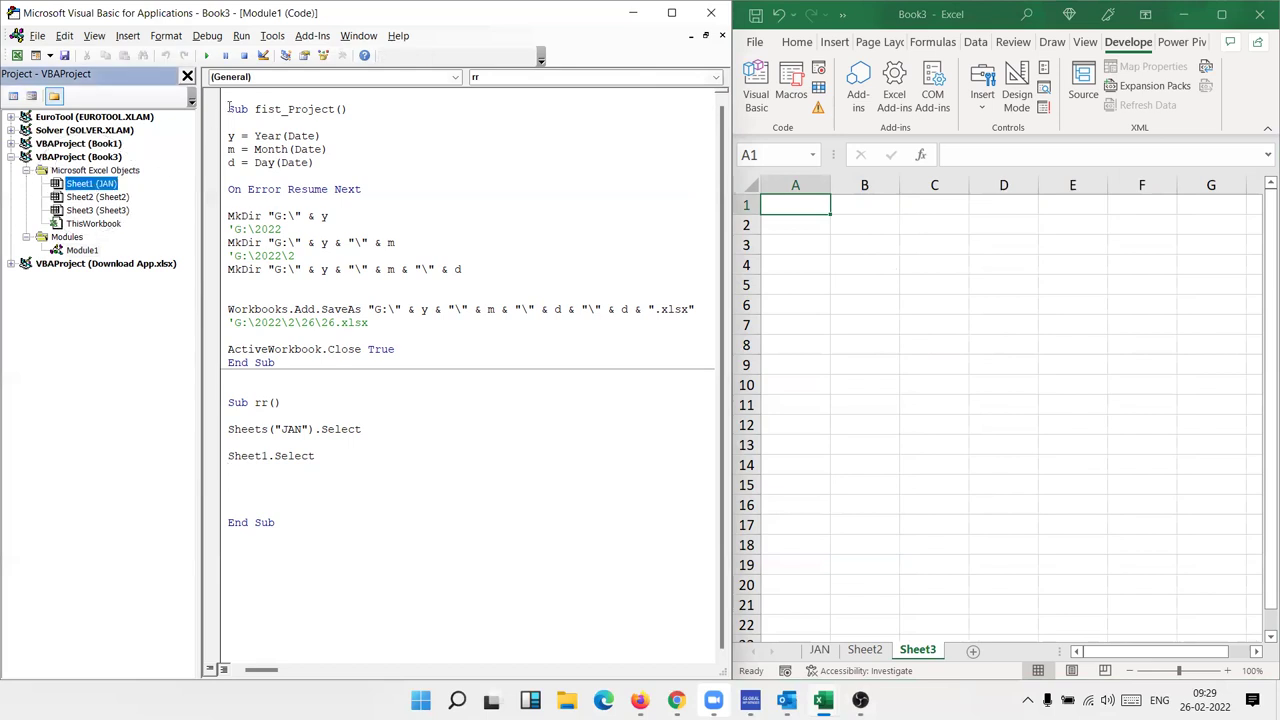
pyautogui.click(302, 56)
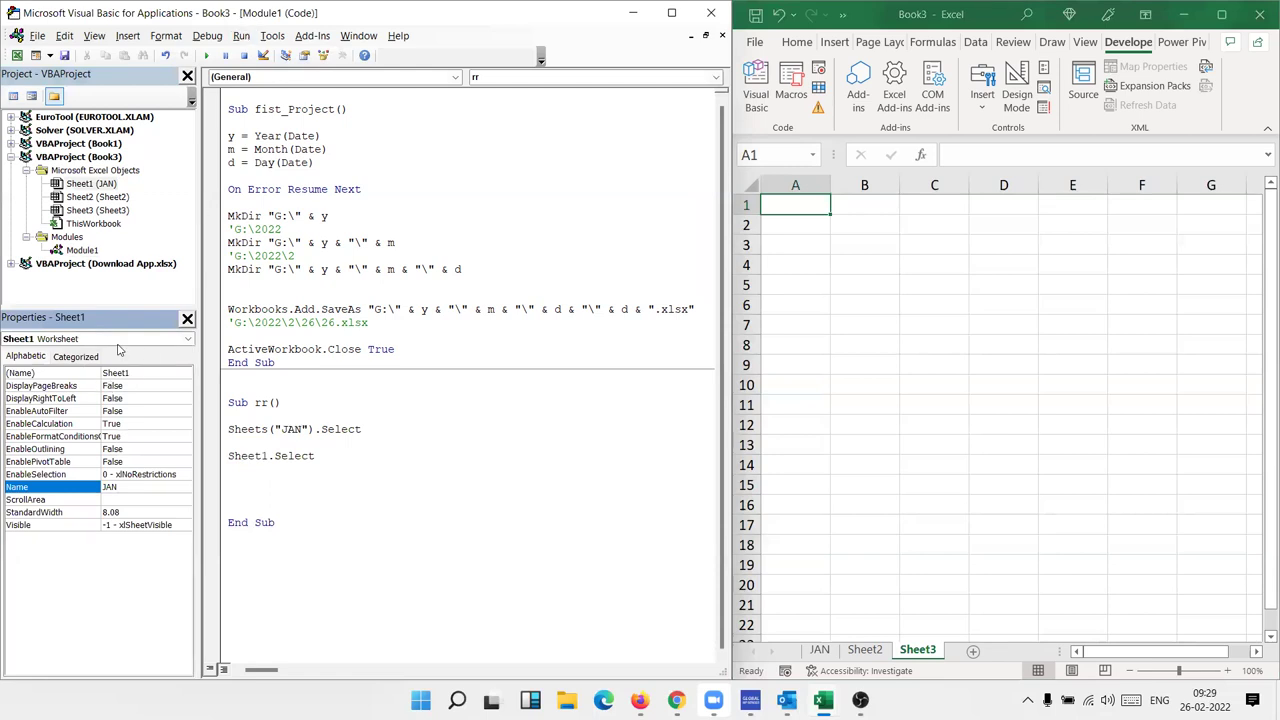
pyautogui.click(137, 373)
pyautogui.doubleClick(137, 373)
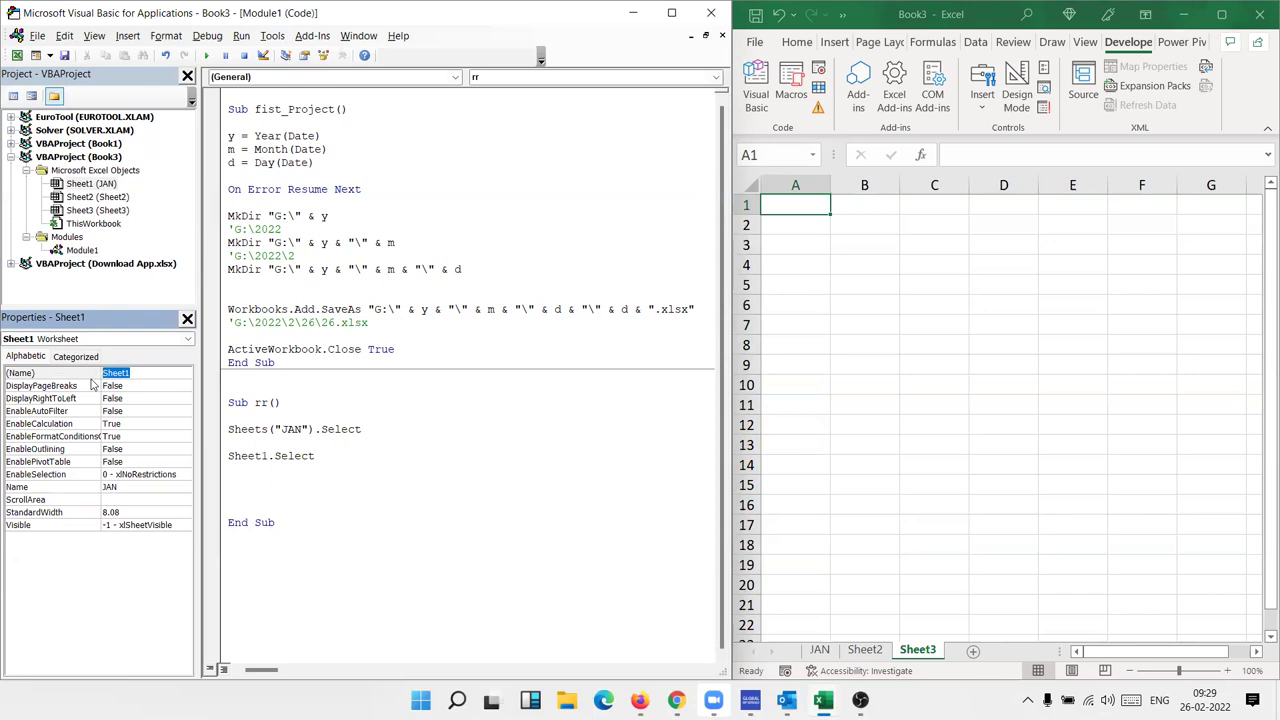
pyautogui.write('Month')
pyautogui.press('Return')
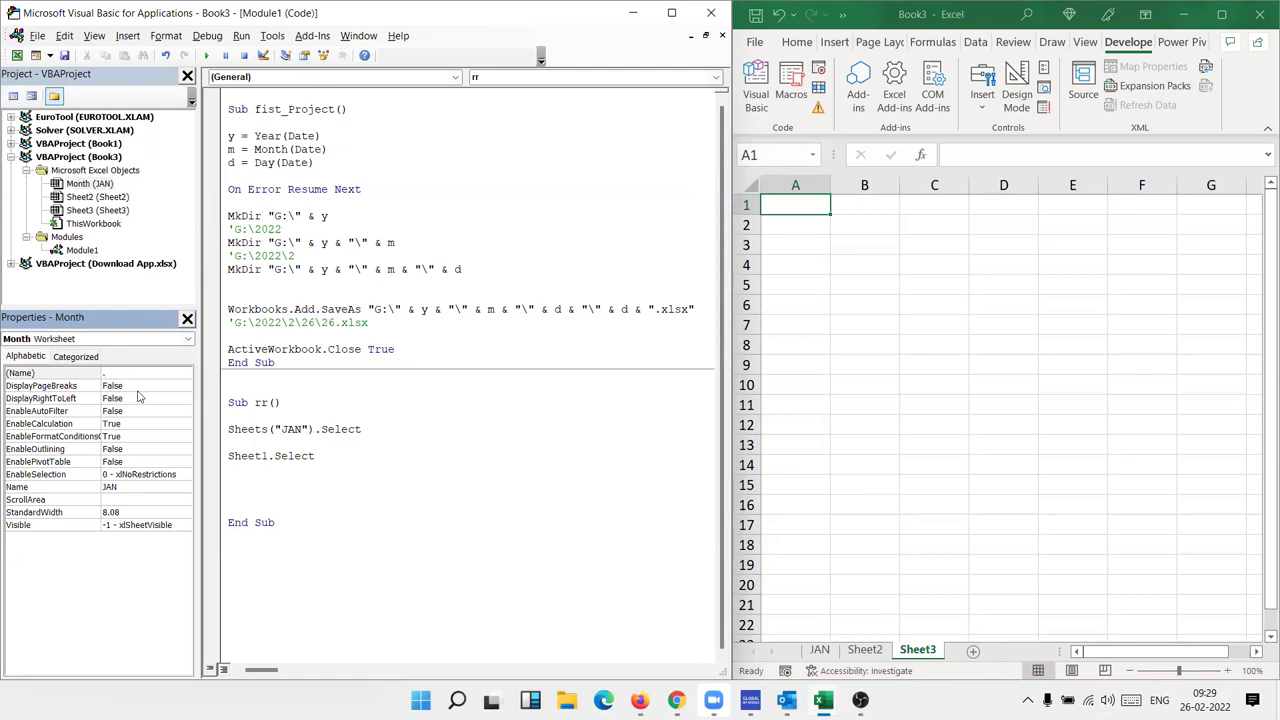
# Change the Sheet1.Select line to Month.Select
pyautogui.click(304, 472)
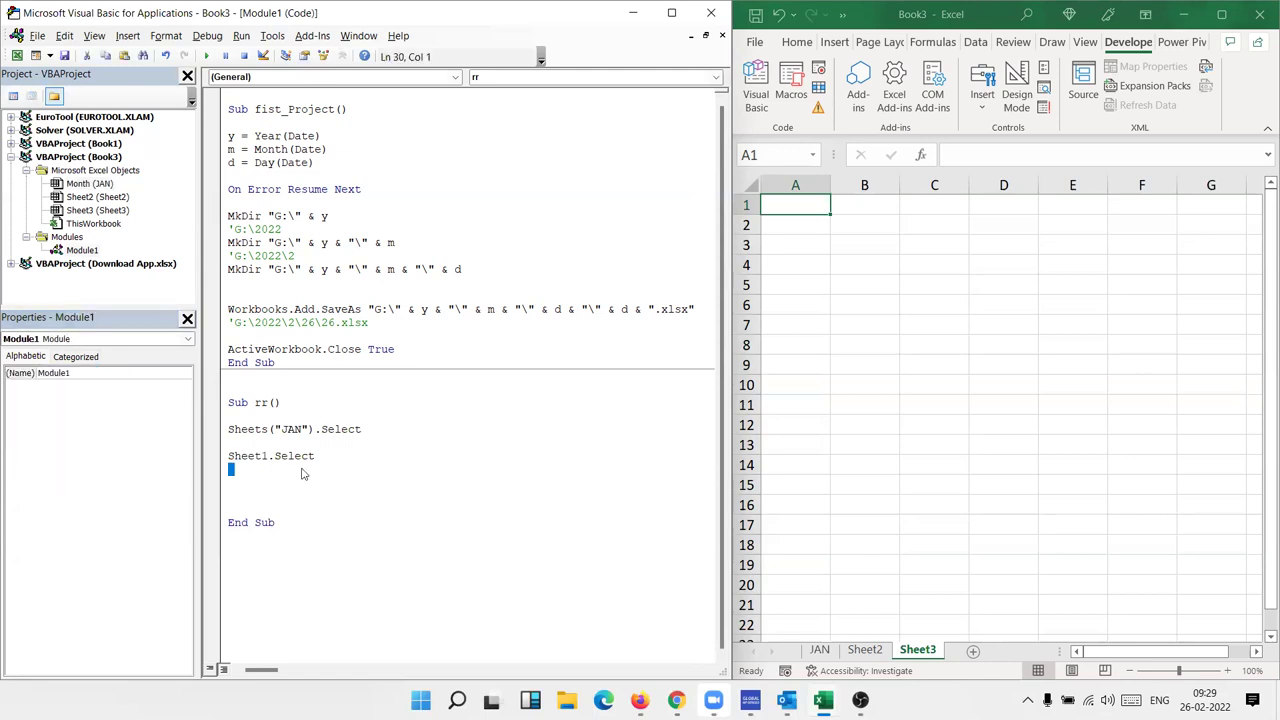
pyautogui.moveTo(261, 455); pyautogui.dragTo(240, 455)
pyautogui.click(268, 455)
pyautogui.write('Month')
pyautogui.click(265, 487)
pyautogui.click(103, 186)
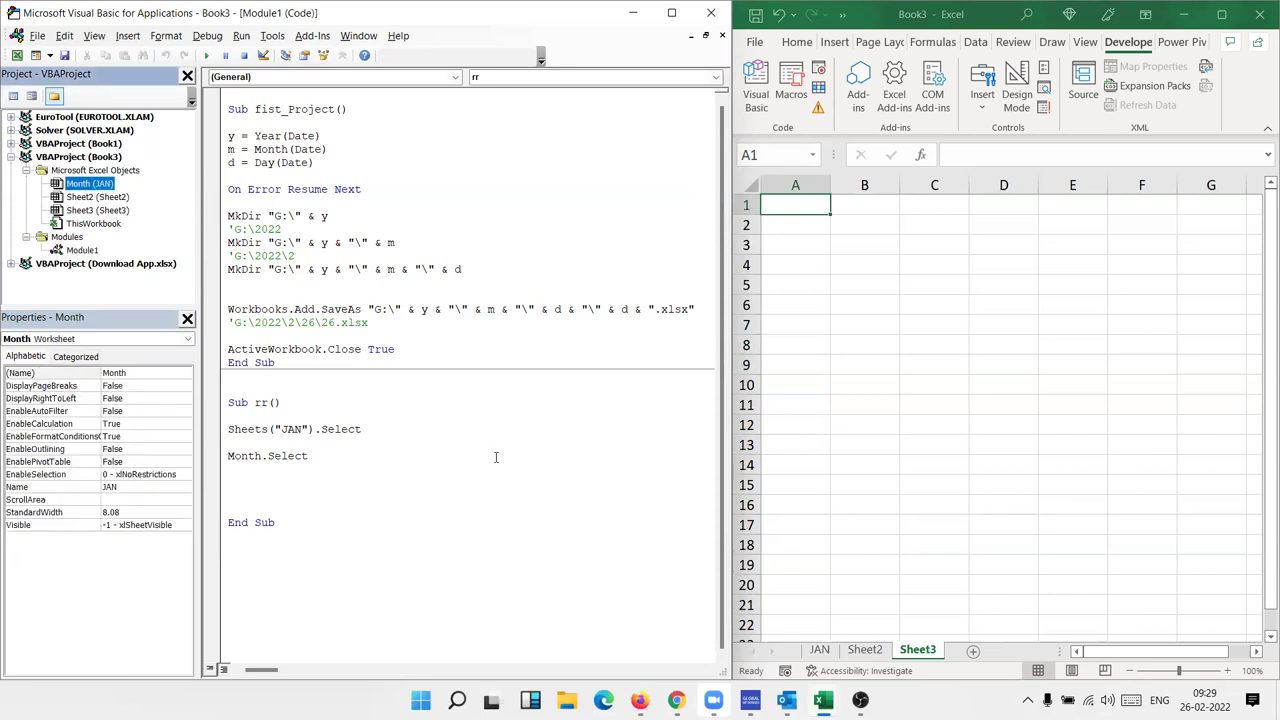
# Add a Sheets(2).Select line to rr
pyautogui.click(233, 481)
pyautogui.write('sheets')
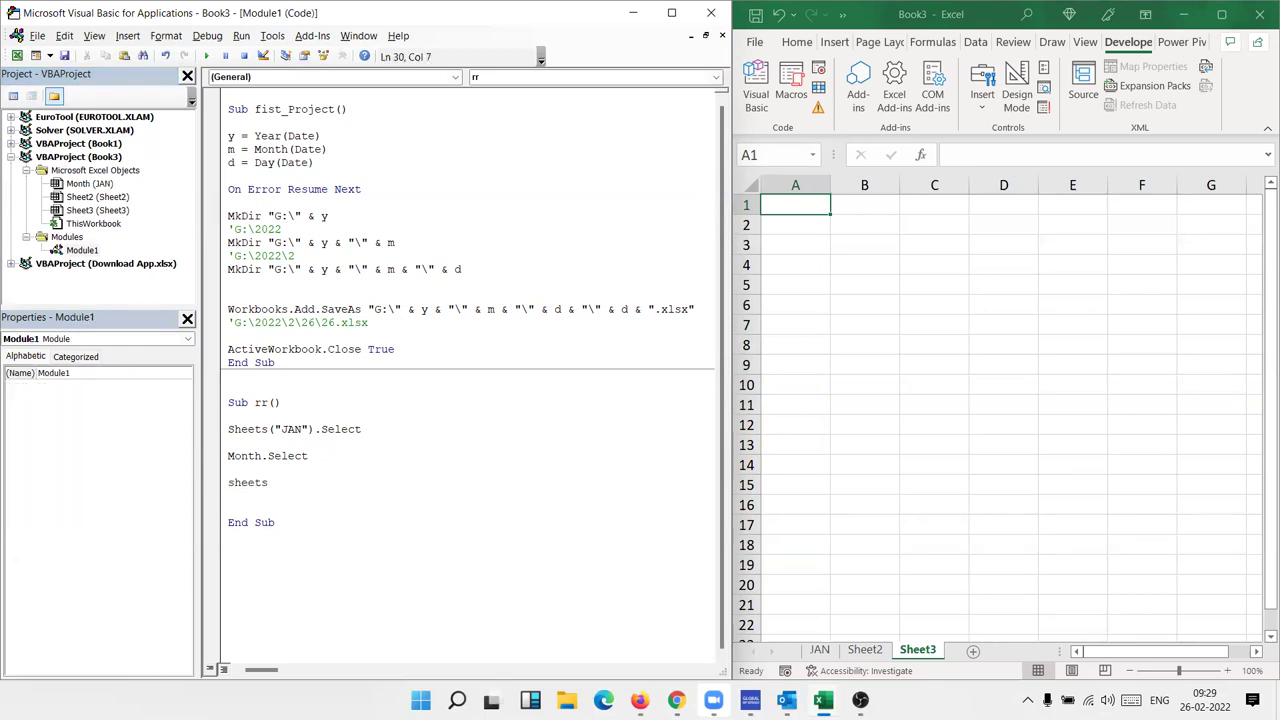
pyautogui.write('(')
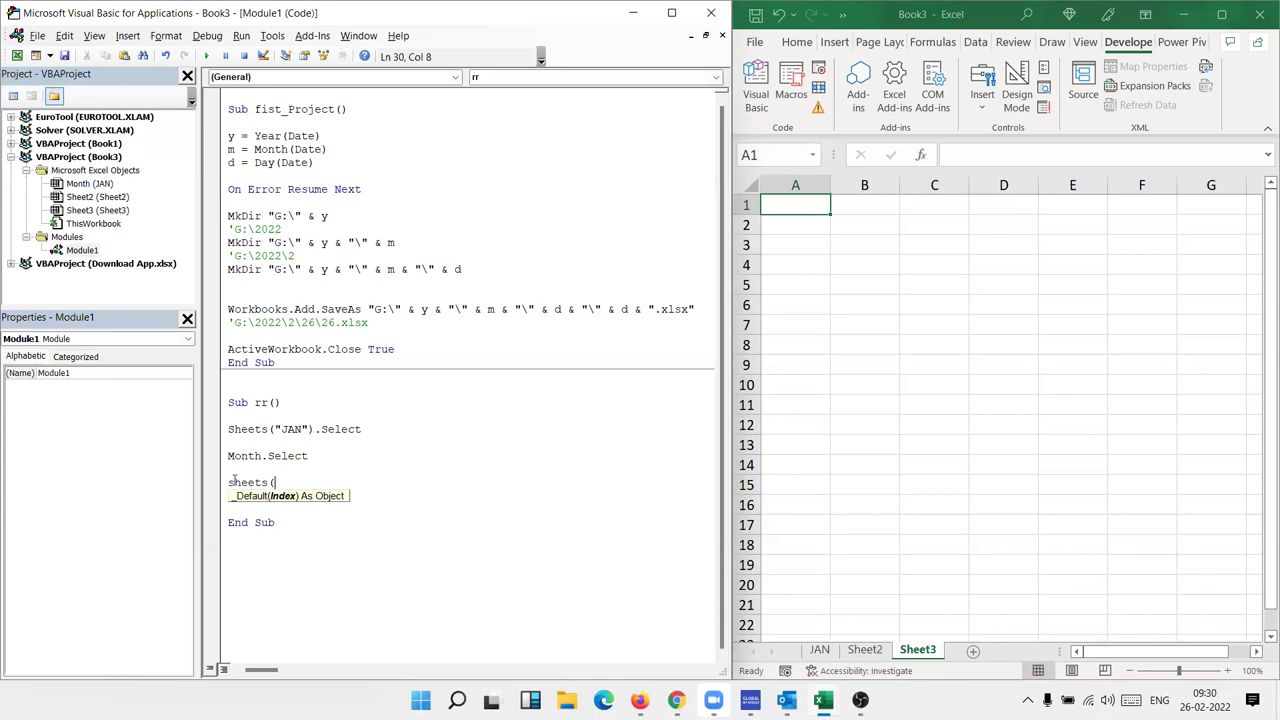
pyautogui.write('1')
pyautogui.press('BackSpace')
pyautogui.write('2')
pyautogui.write(').selct')
pyautogui.press('BackSpace')
pyautogui.press('BackSpace')
pyautogui.write('ect')
pyautogui.press('Return')
pyautogui.press('Down')
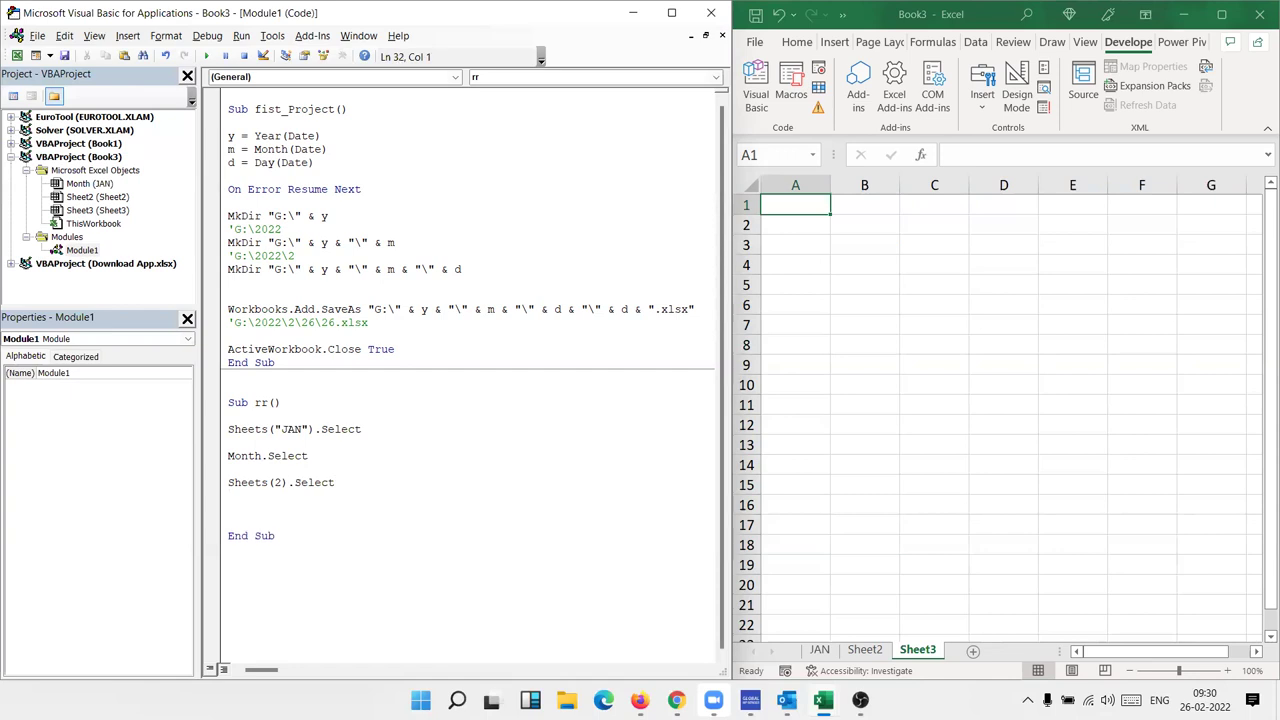
# Show Sheet2 in Excel, then begin an ActiveSheet line above End Sub
pyautogui.click(826, 652)
pyautogui.click(858, 652)
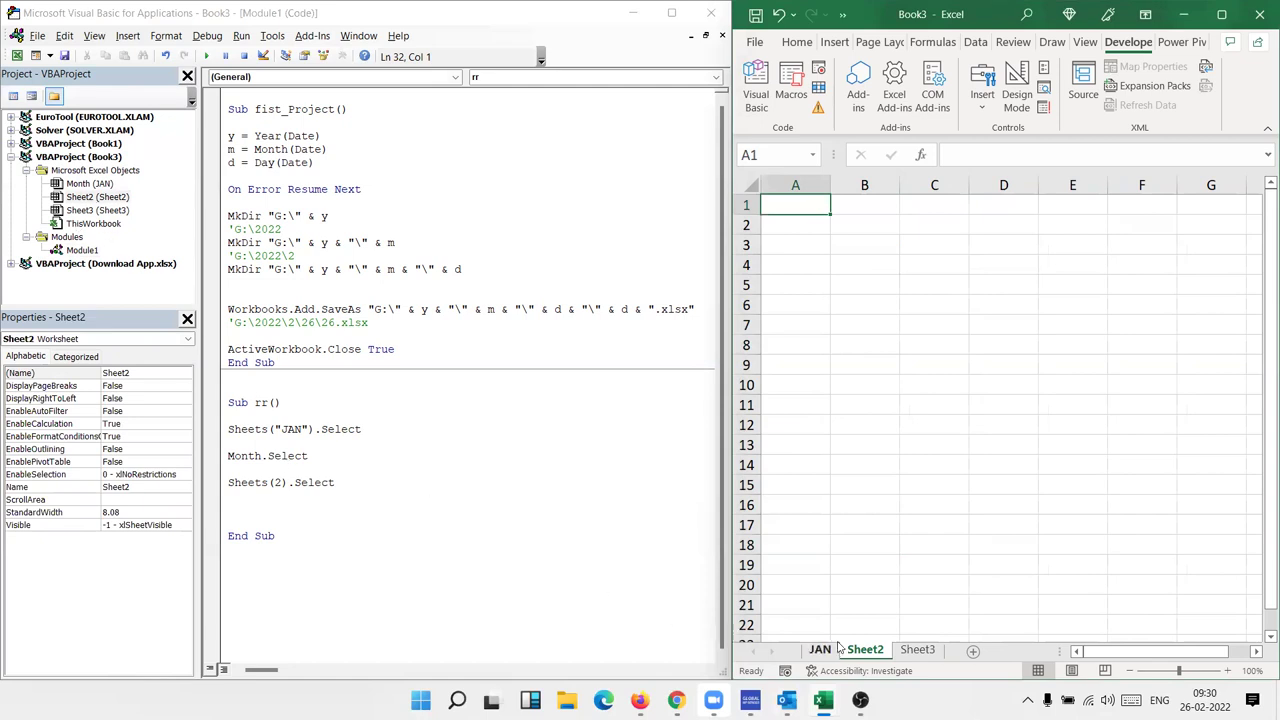
pyautogui.click(270, 503)
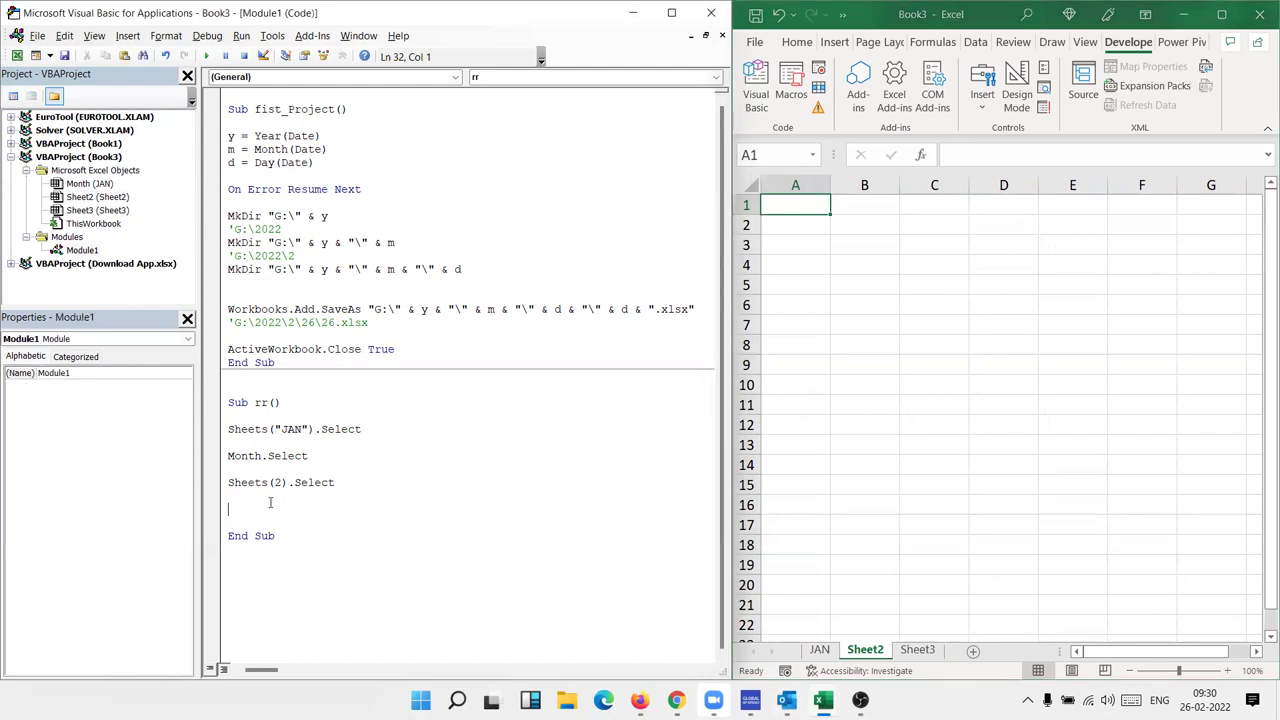
pyautogui.write('activeSheet')
# Finish the ActiveSheet line with blank lines after it, and highlight the Sheets("JAN").Select line
pyautogui.press('Return')
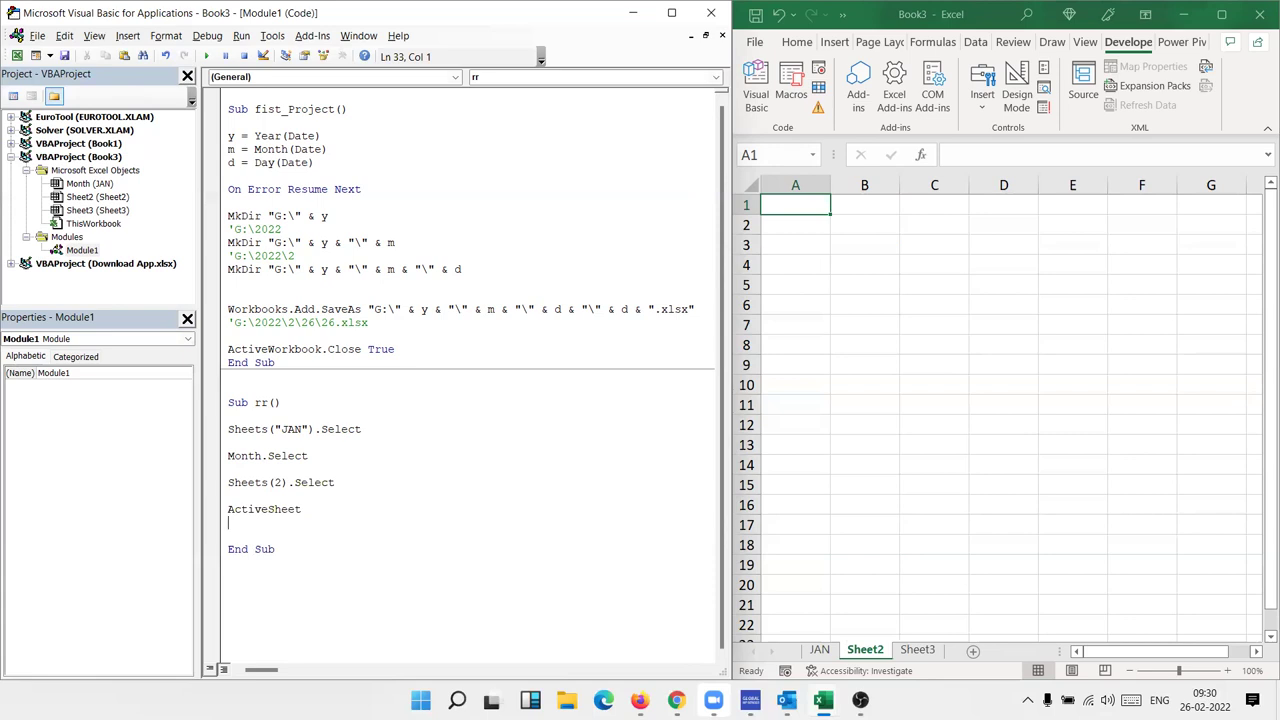
pyautogui.press('Return')
pyautogui.press('Return')
pyautogui.moveTo(361, 429); pyautogui.dragTo(218, 433)
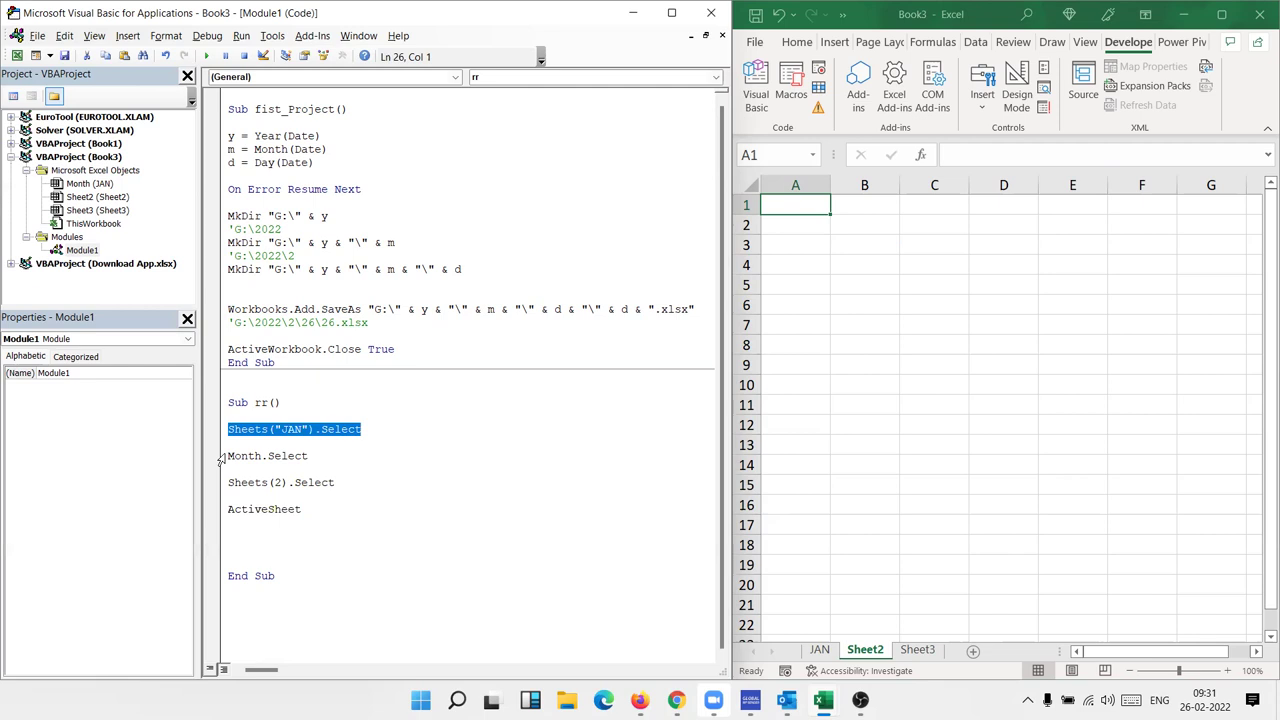
pyautogui.click(219, 457)
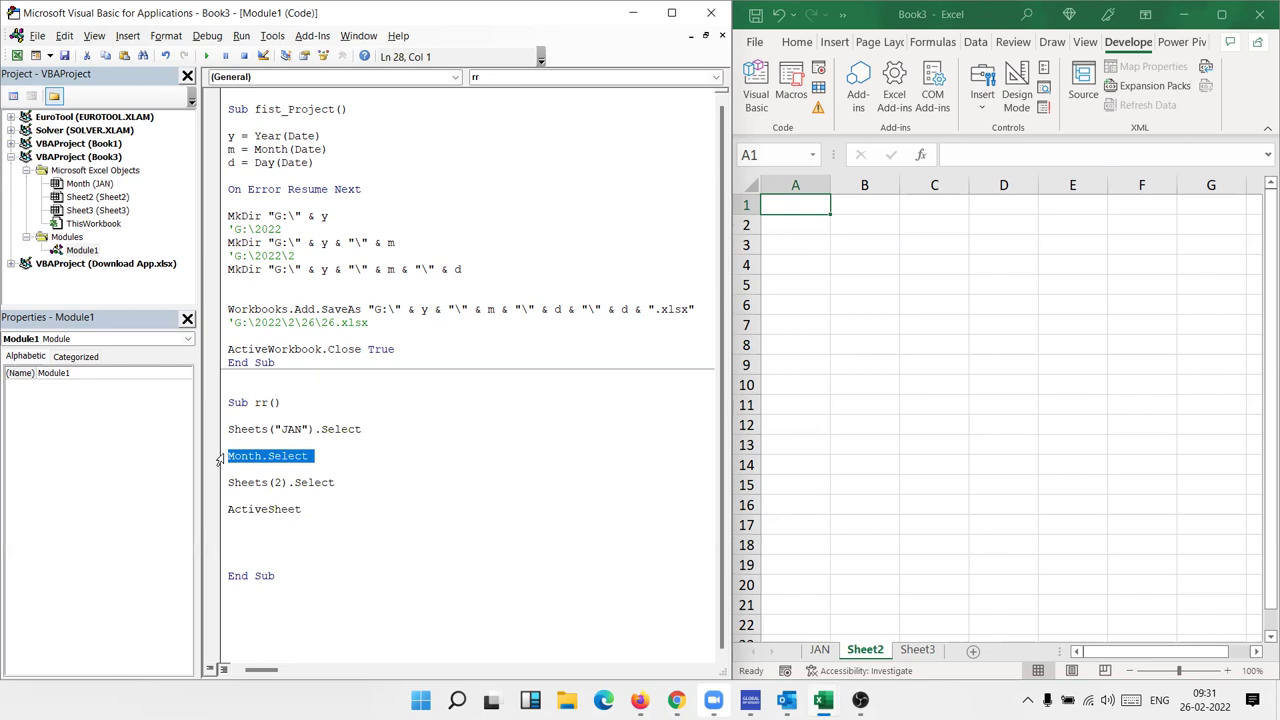
pyautogui.click(261, 429)
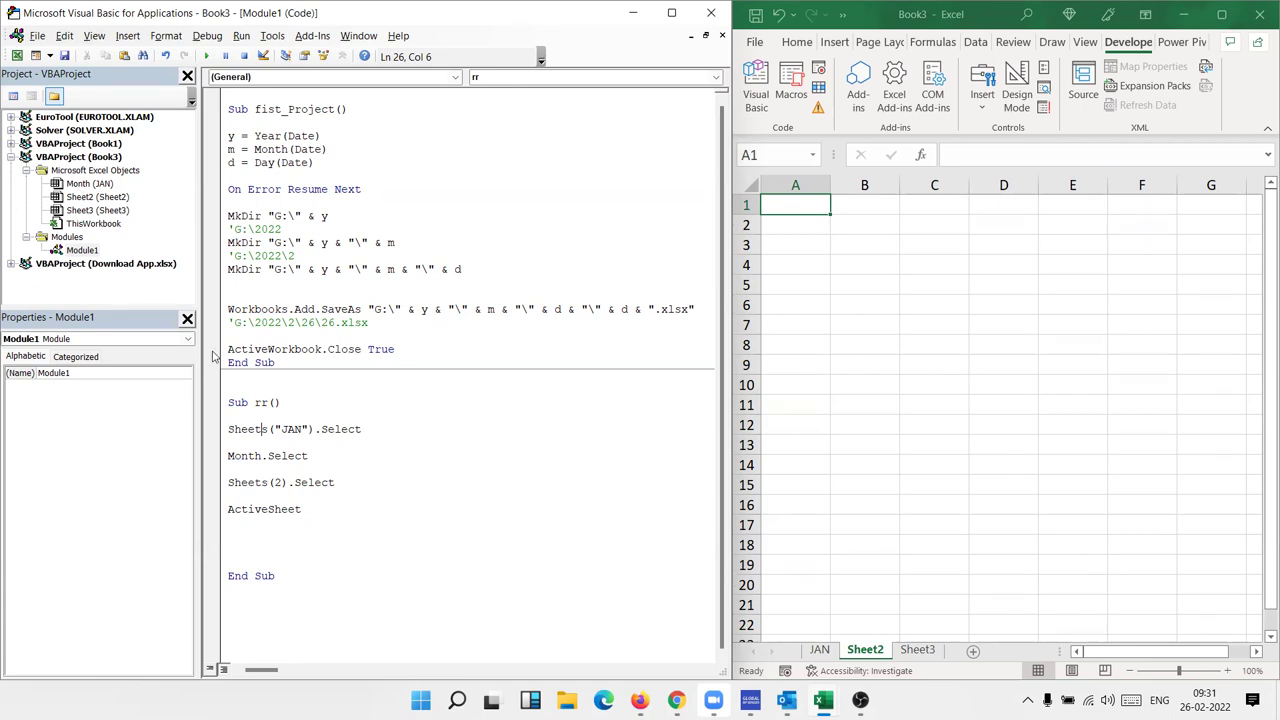
pyautogui.click(92, 185)
pyautogui.doubleClick(258, 456)
pyautogui.doubleClick(324, 484)
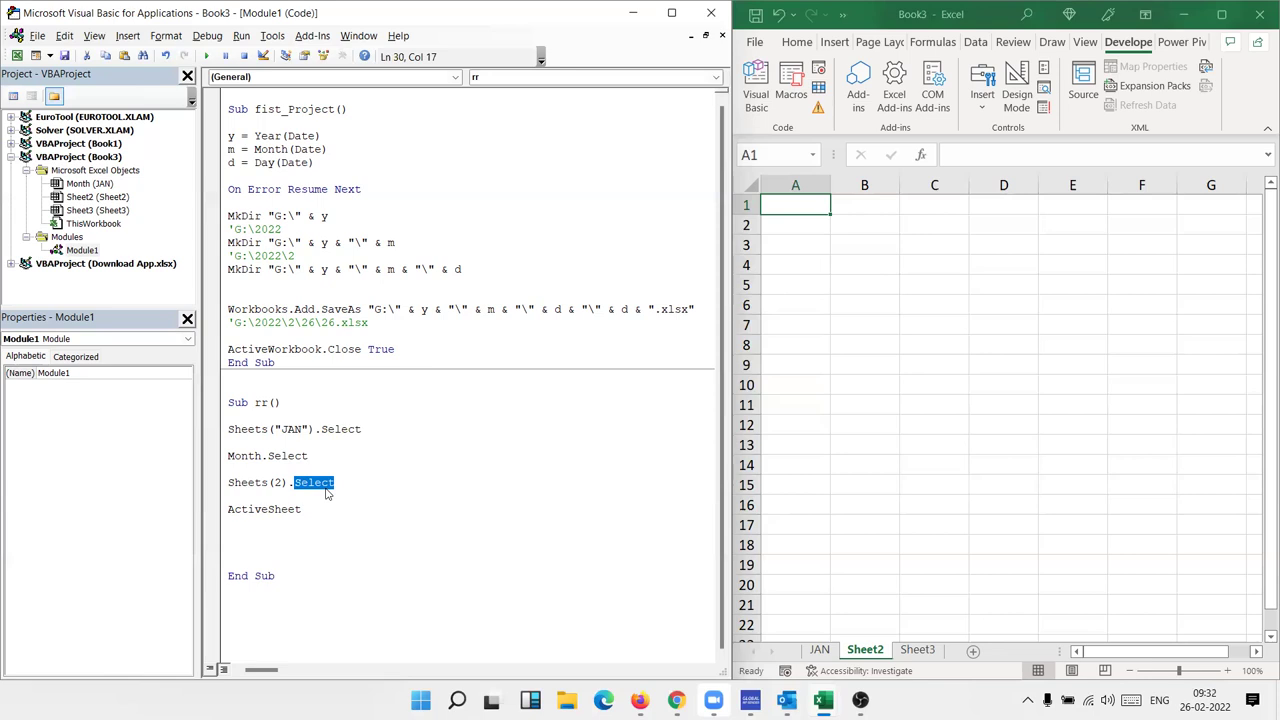
pyautogui.press('Down')
pyautogui.press('Down')
pyautogui.doubleClick(299, 349)
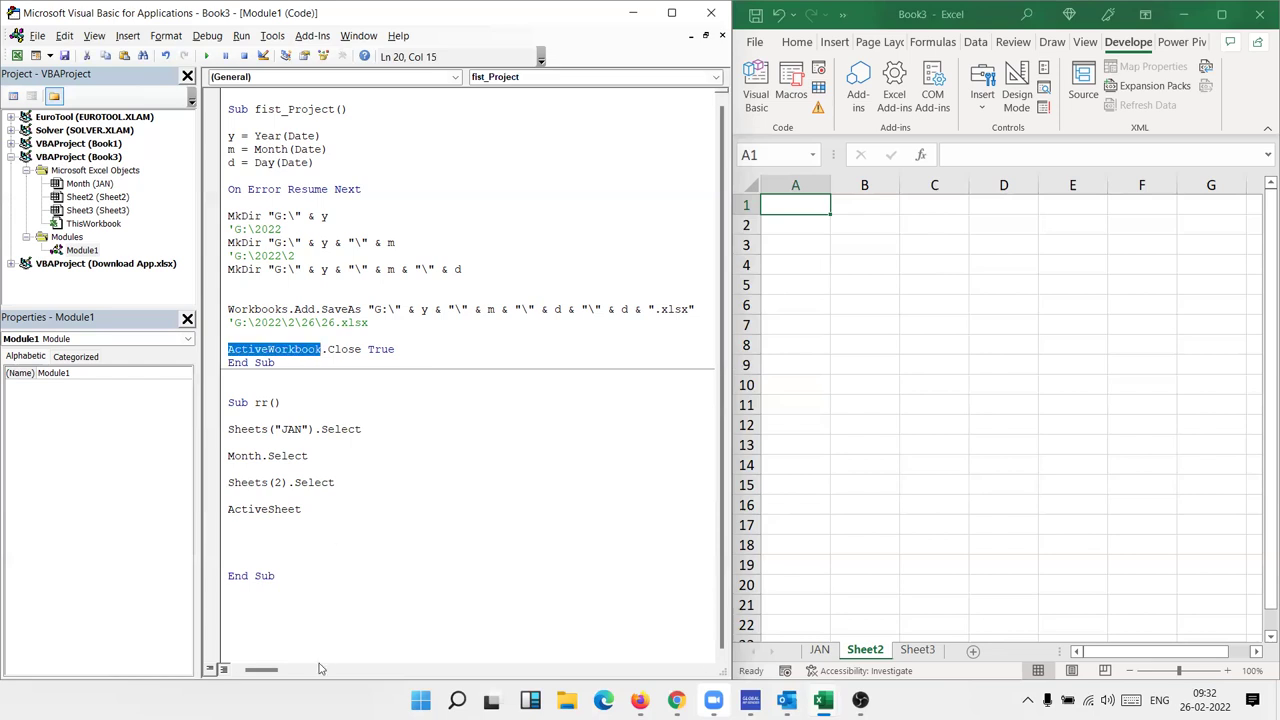
pyautogui.click(282, 549)
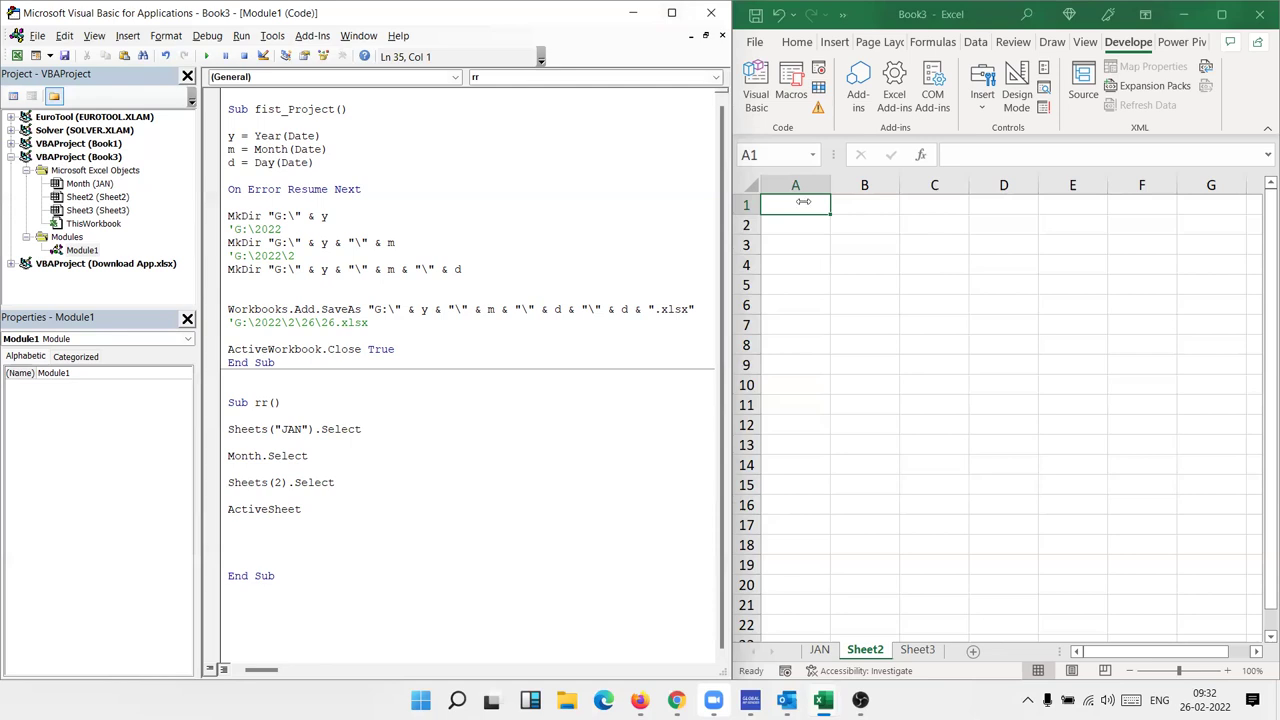
# Add a Sheets.Add line below ActiveSheet, accepting Add from IntelliSense
pyautogui.press('Return')
pyautogui.press('Return')
pyautogui.click(259, 533)
pyautogui.write('sheets.ad')
pyautogui.press('Tab')
pyautogui.press('Return')
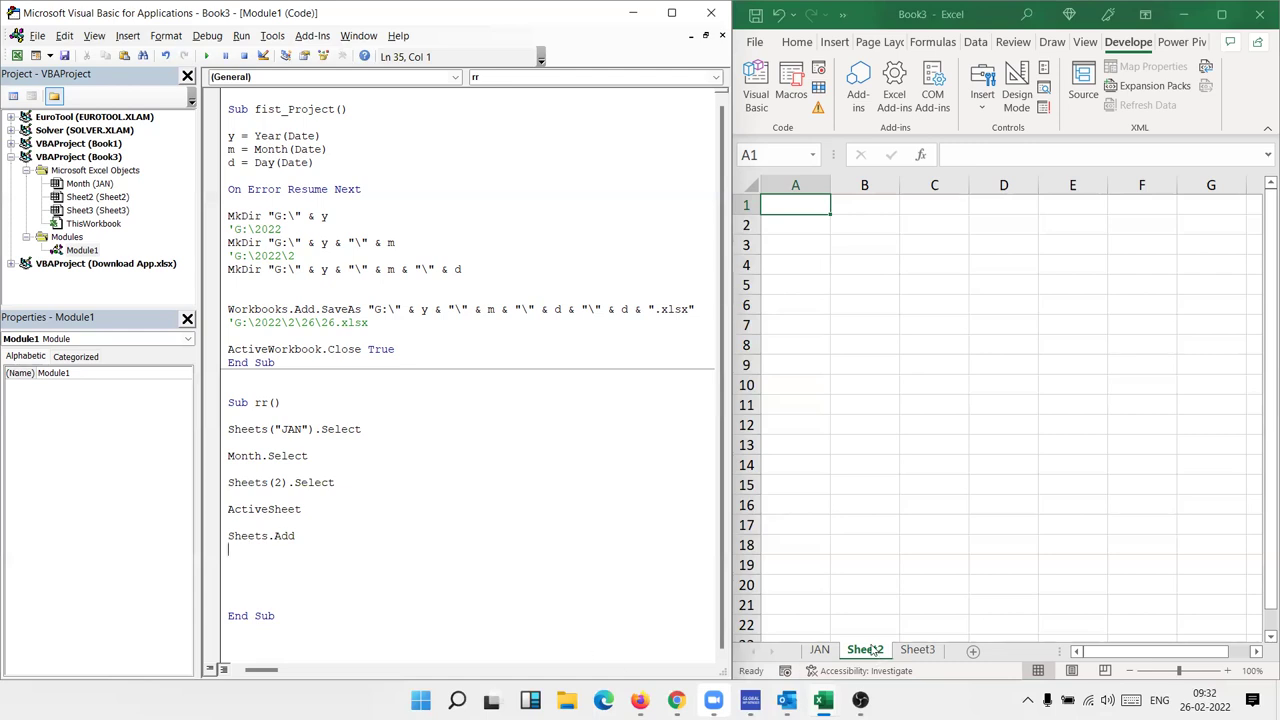
pyautogui.write('s')
pyautogui.press('BackSpace')
# Give Sheets.Add the argument , Sheets("Sheet3") so the new sheet goes after Sheet3
pyautogui.click(351, 540)
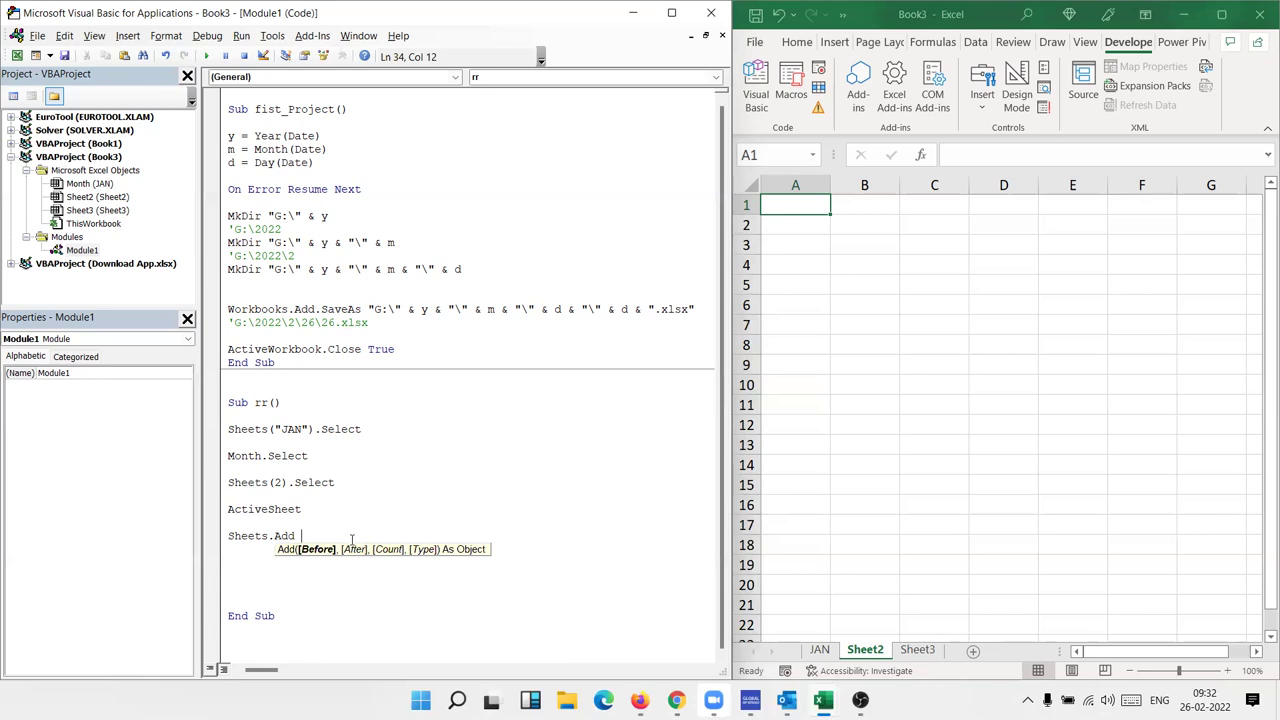
pyautogui.write('after:=')
pyautogui.press('BackSpace')
pyautogui.press('BackSpace')
pyautogui.press('BackSpace')
pyautogui.press('BackSpace')
pyautogui.press('BackSpace')
pyautogui.press('BackSpace')
pyautogui.write(',')
pyautogui.write('sheets')
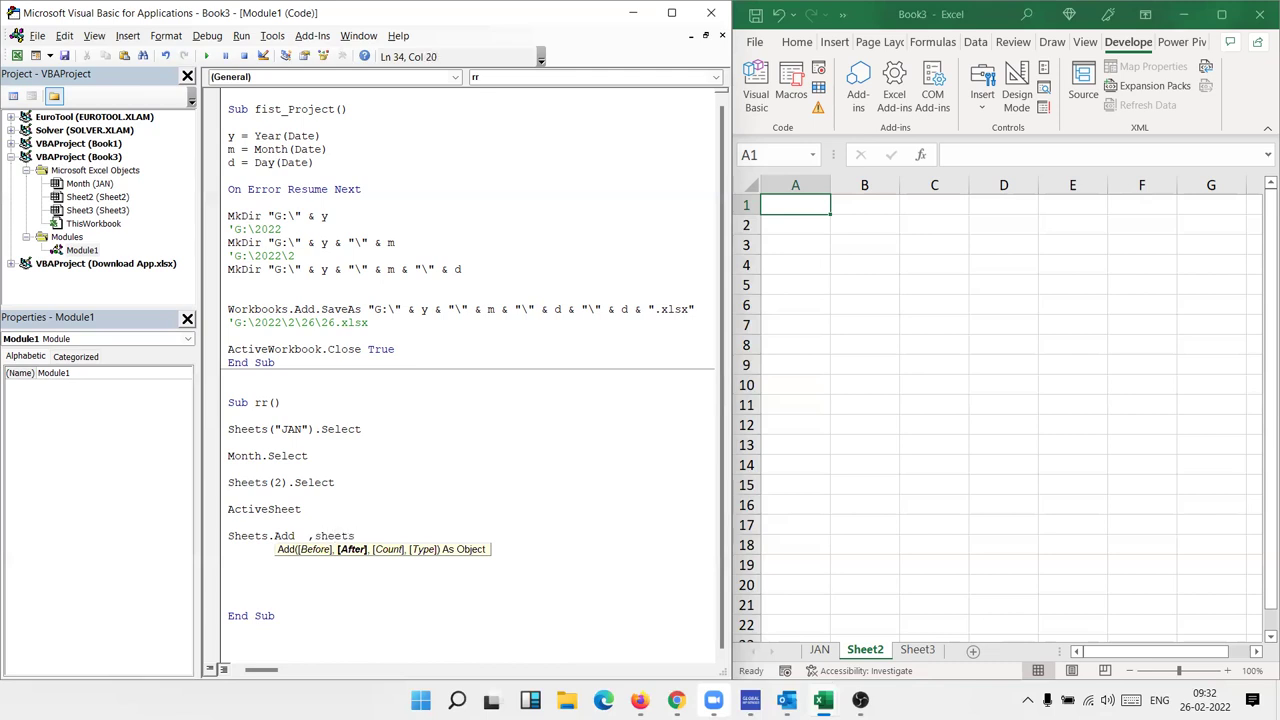
pyautogui.write('(')
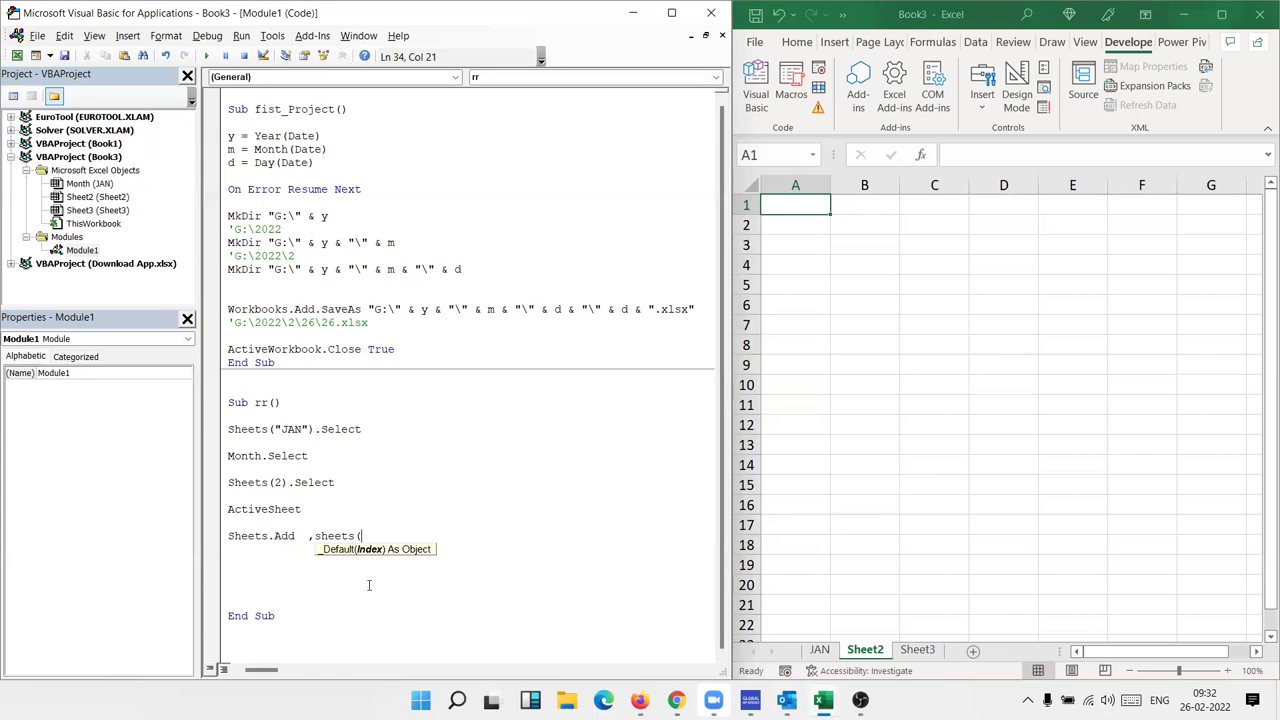
pyautogui.write('"Sheet3')
pyautogui.write('"')
pyautogui.write(')')
pyautogui.click(229, 537)
pyautogui.click(259, 561)
pyautogui.click(305, 537)
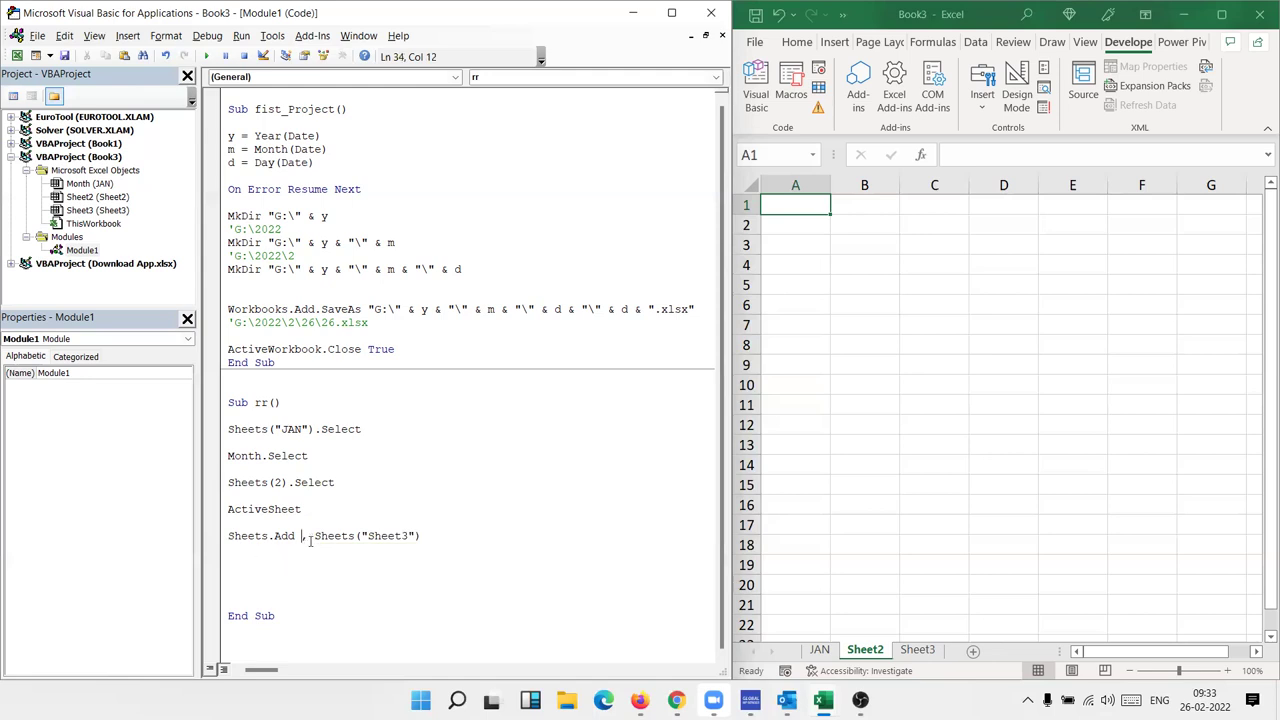
pyautogui.click(327, 548)
pyautogui.click(302, 539)
pyautogui.click(286, 558)
# Insert a blank line below the Sheets.Add line and briefly mark that line
pyautogui.press('Return')
pyautogui.press('Up')
pyautogui.press('Up')
pyautogui.hotkey('shift', 'Down')
pyautogui.press('Right')
pyautogui.press('Up')
# Add ActiveSheet.Name = "Data" to name the new sheet, then switch to Outlook
pyautogui.write('activesheet')
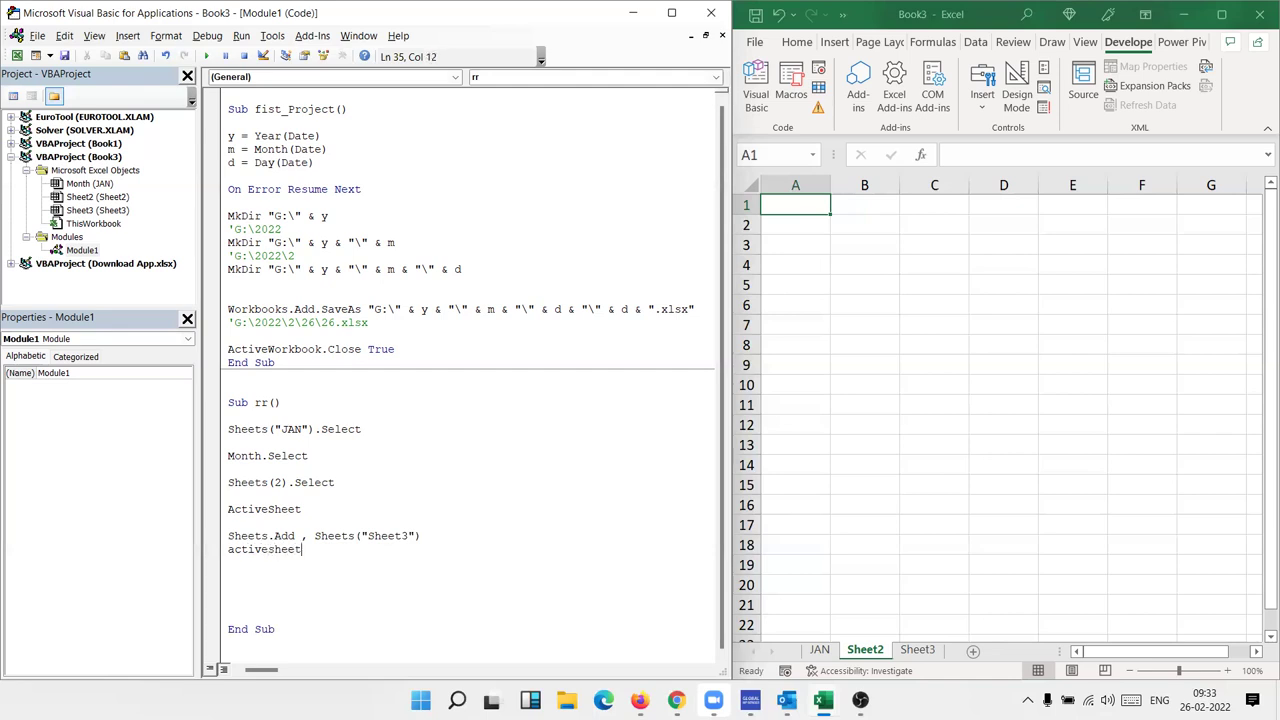
pyautogui.write('.')
pyautogui.write('nam,e')
pyautogui.press('BackSpace')
pyautogui.press('BackSpace')
pyautogui.write('e')
pyautogui.press('BackSpace')
pyautogui.write('= "Data"')
pyautogui.press('Return')
pyautogui.moveTo(786, 700)
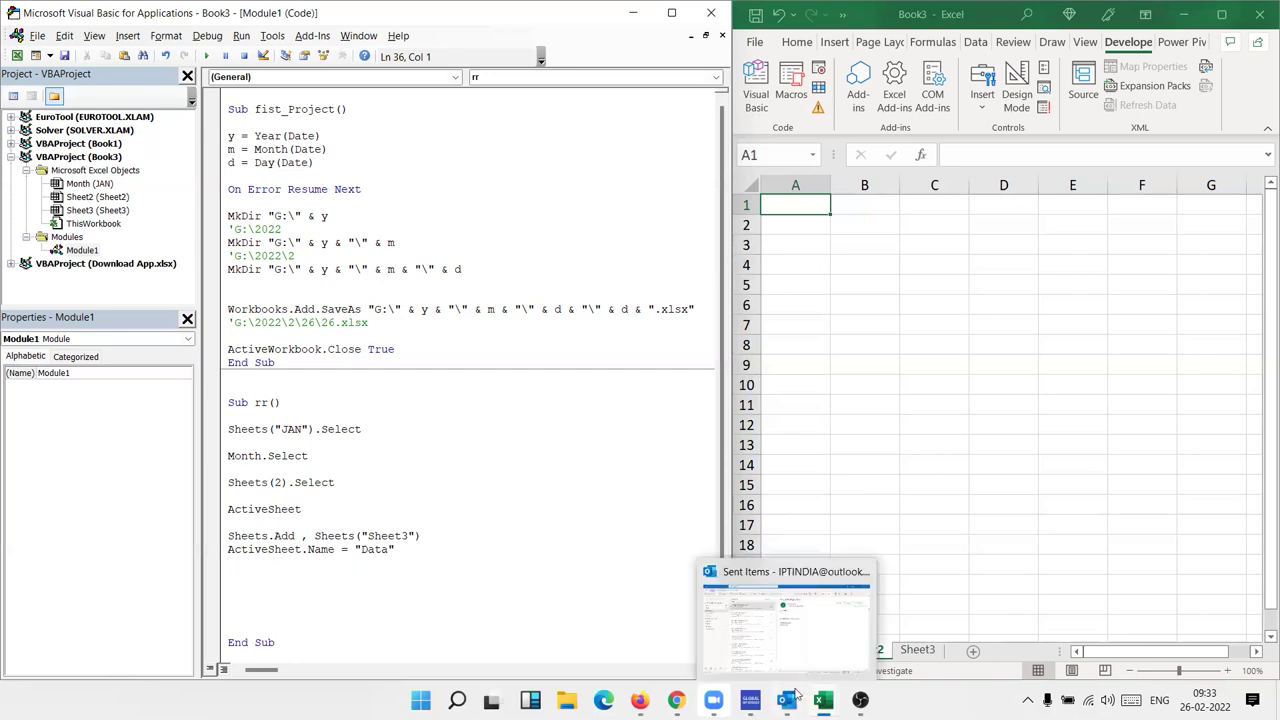
pyautogui.click(765, 658)
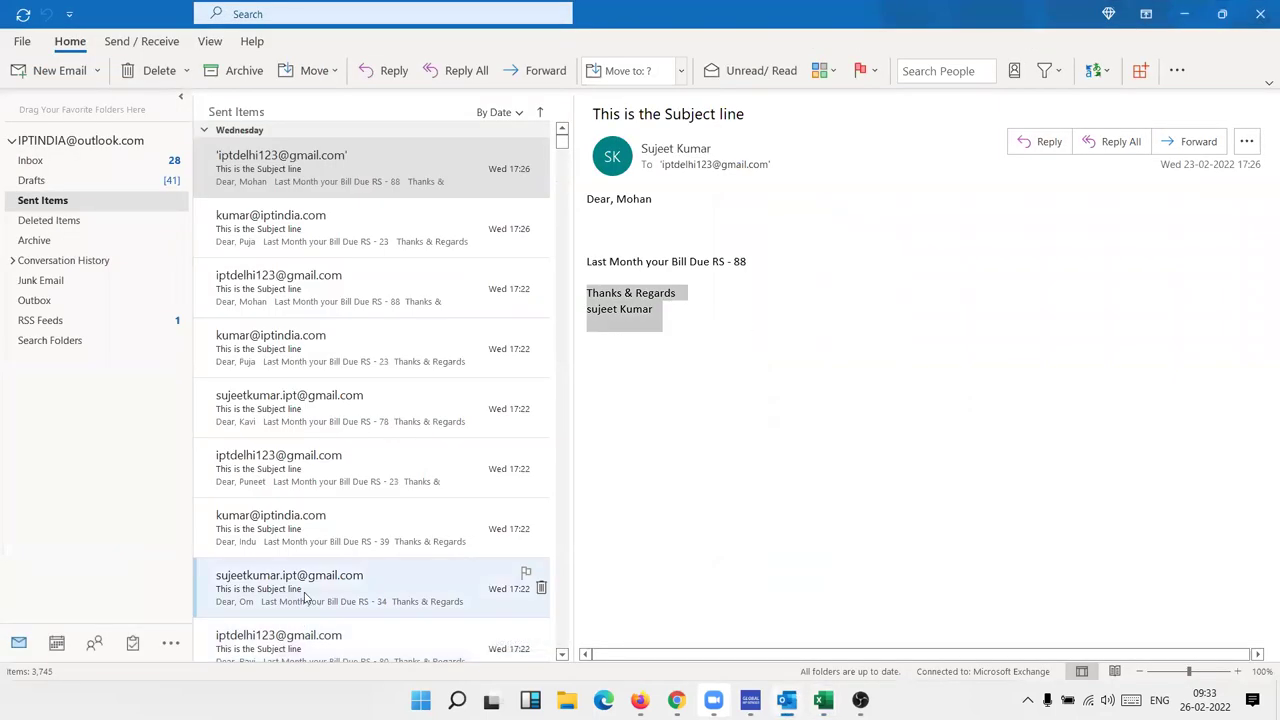
# Back in the editor, add Sheets.Add.Name = "Data" below the ActiveSheet.Name line
pyautogui.hotkey('alt', 'Tab')
pyautogui.press('Return')
pyautogui.write('sheets')
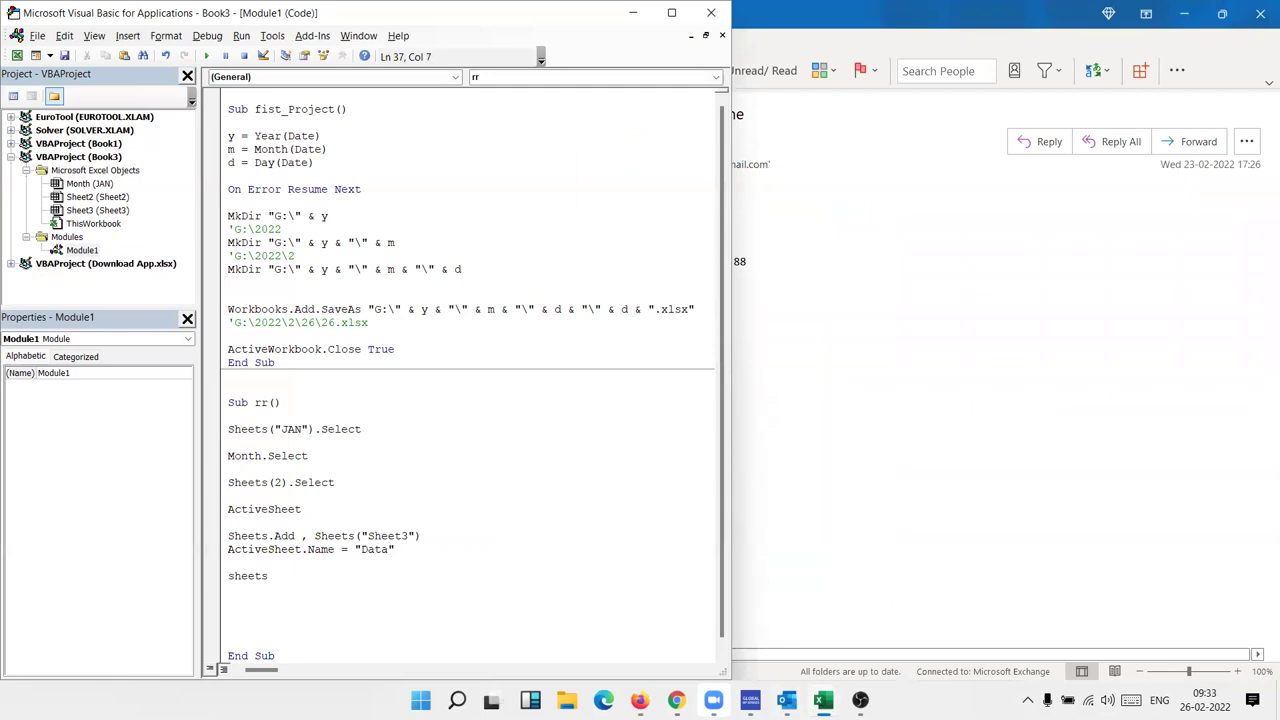
pyautogui.write('.Add')
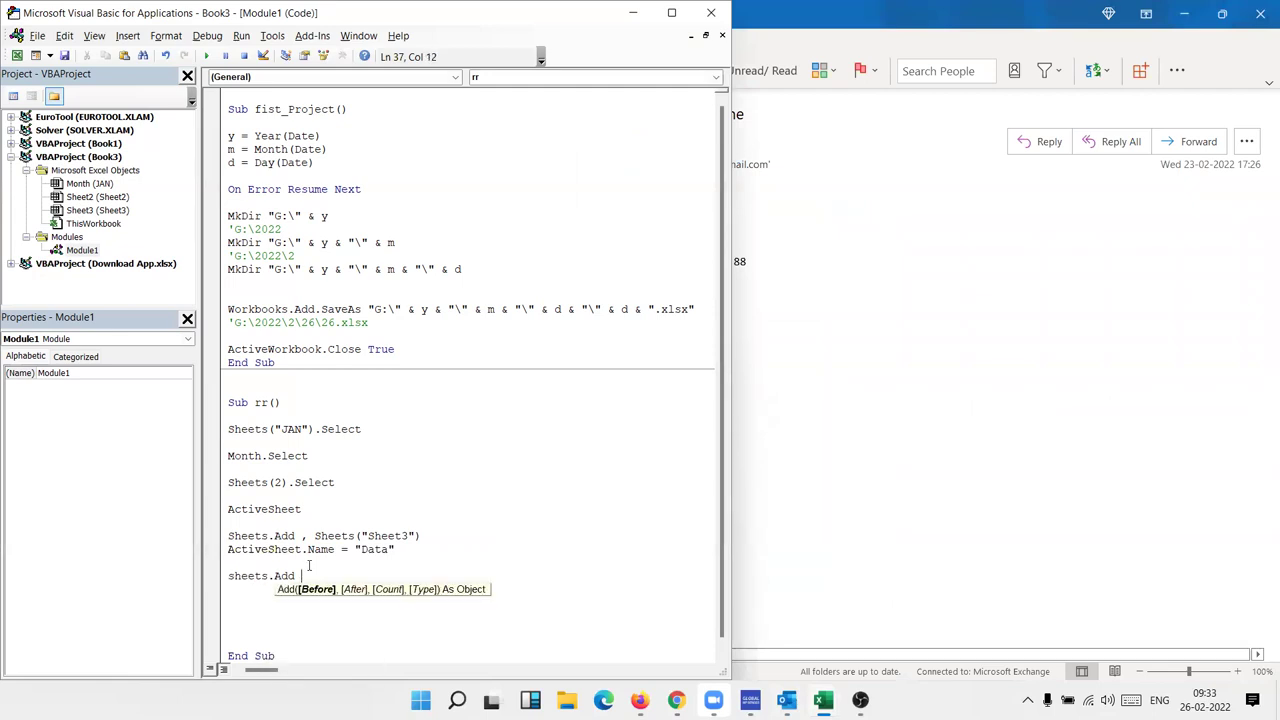
pyautogui.press('BackSpace')
pyautogui.write('.name')
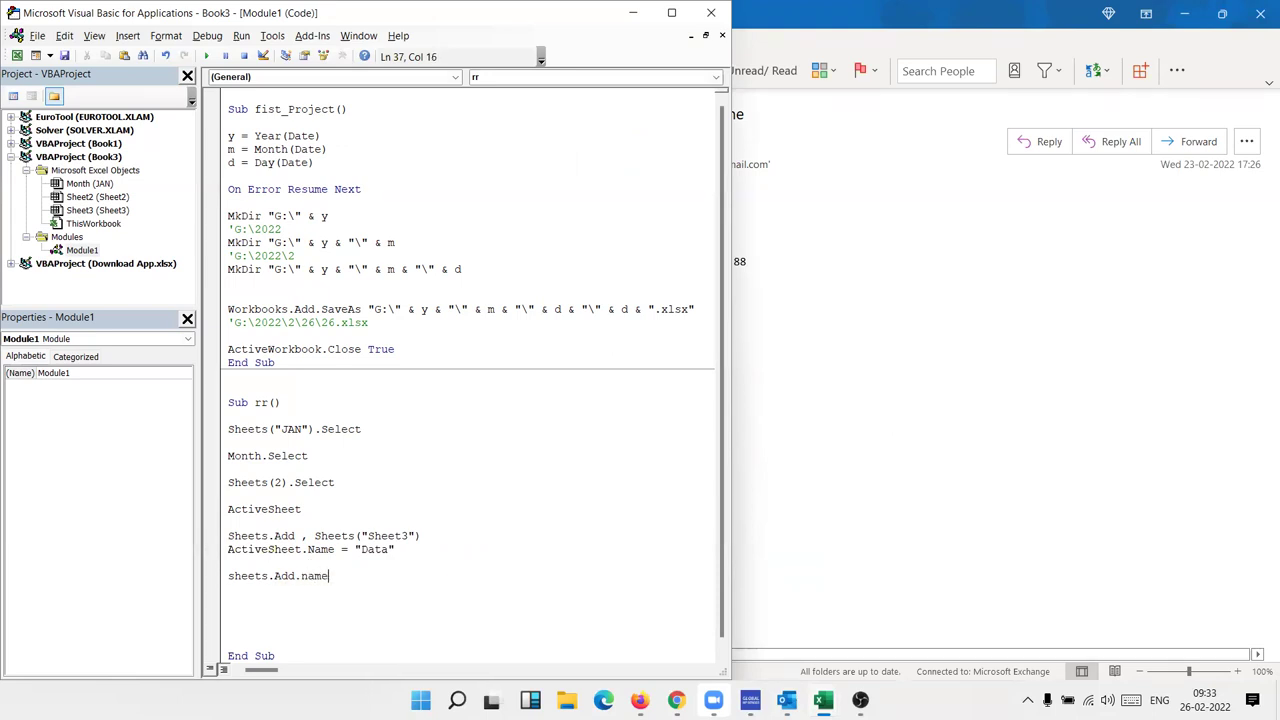
pyautogui.write(' = "Data')
pyautogui.press('Return')
pyautogui.press('Return')
pyautogui.scroll(-1, 255, 548)
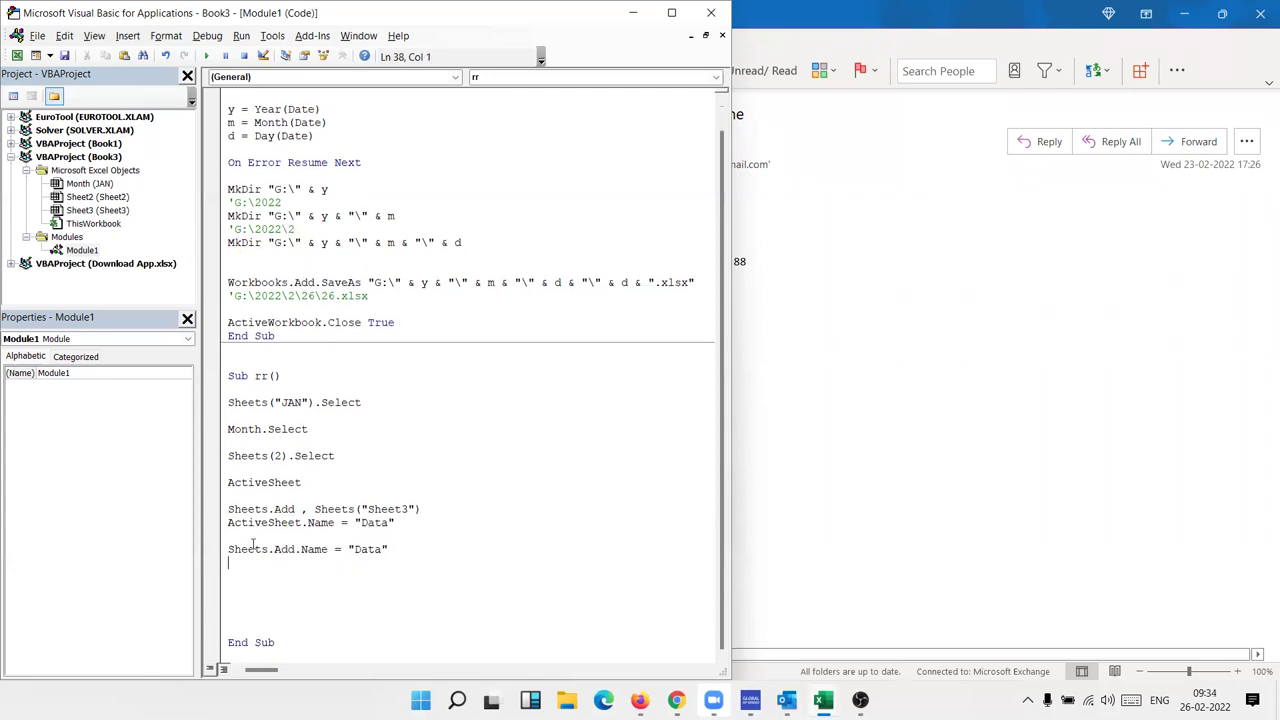
pyautogui.scroll(-1, 310, 558)
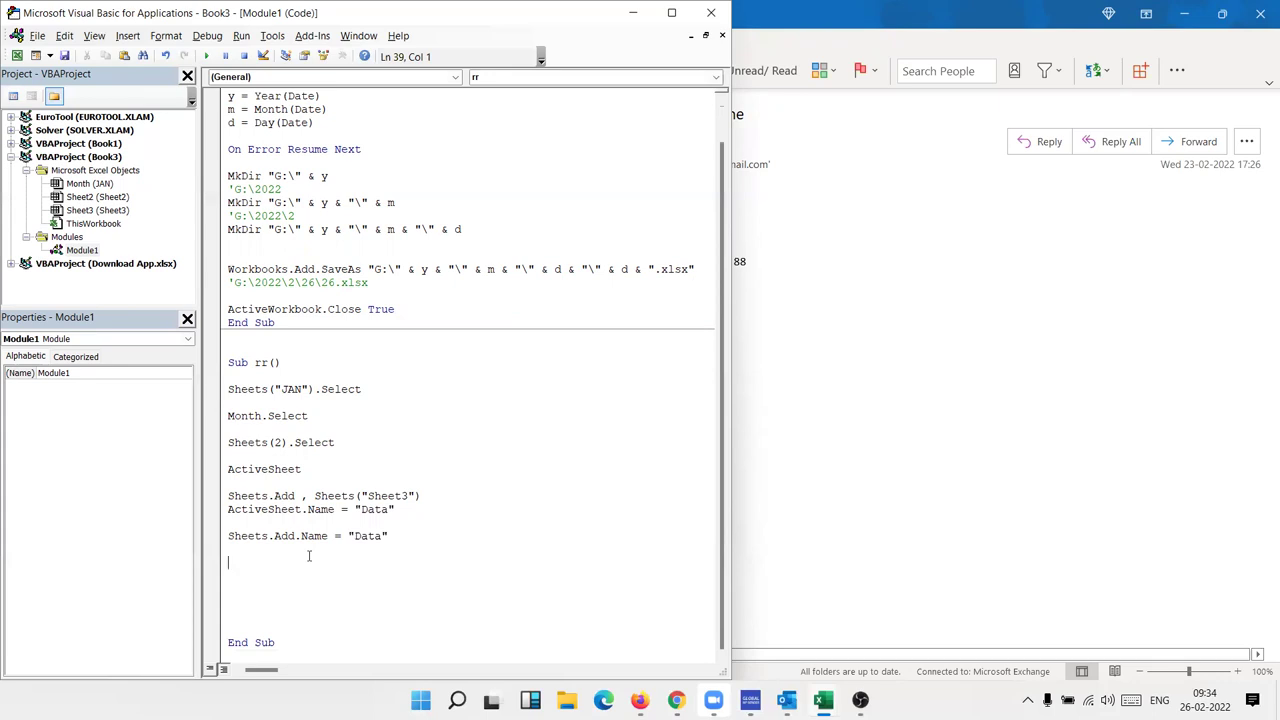
pyautogui.press('Up')
pyautogui.press('Up')
pyautogui.hotkey('shift', 'Down')
pyautogui.press('Right')
# In Book3, drag the JAN sheet tab so it sits after Sheet3
pyautogui.moveTo(822, 698)
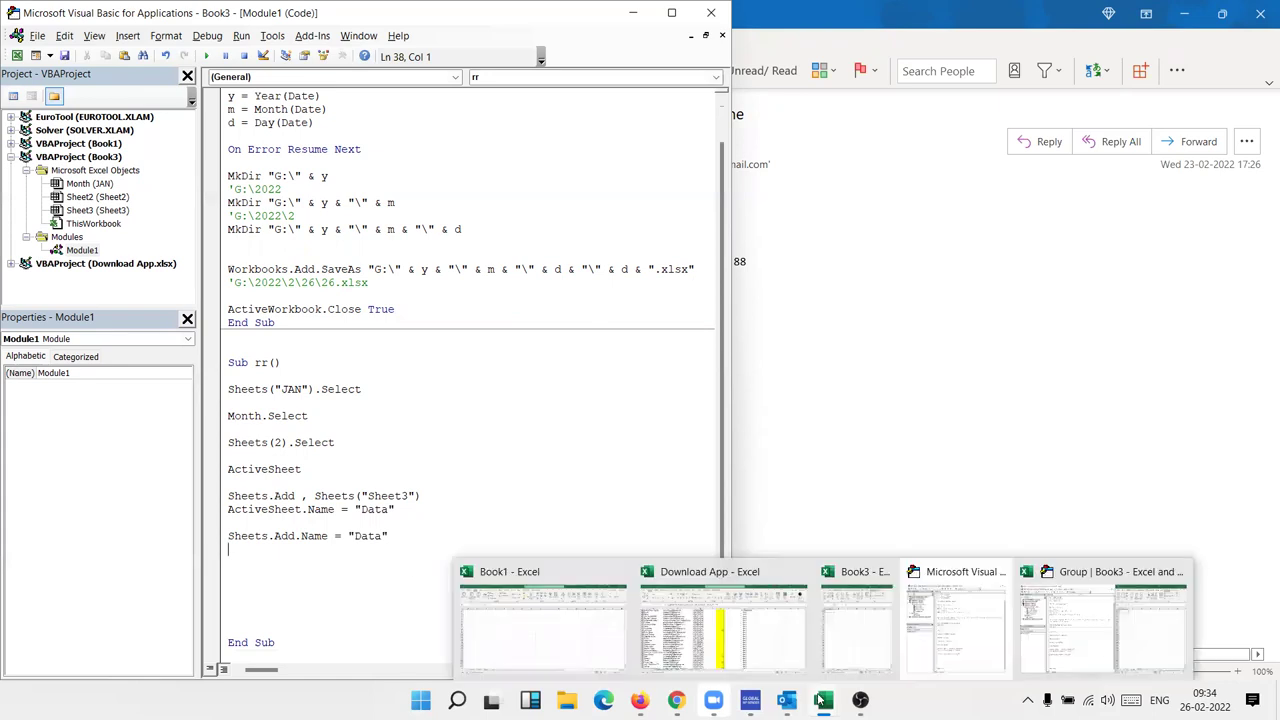
pyautogui.click(1050, 640)
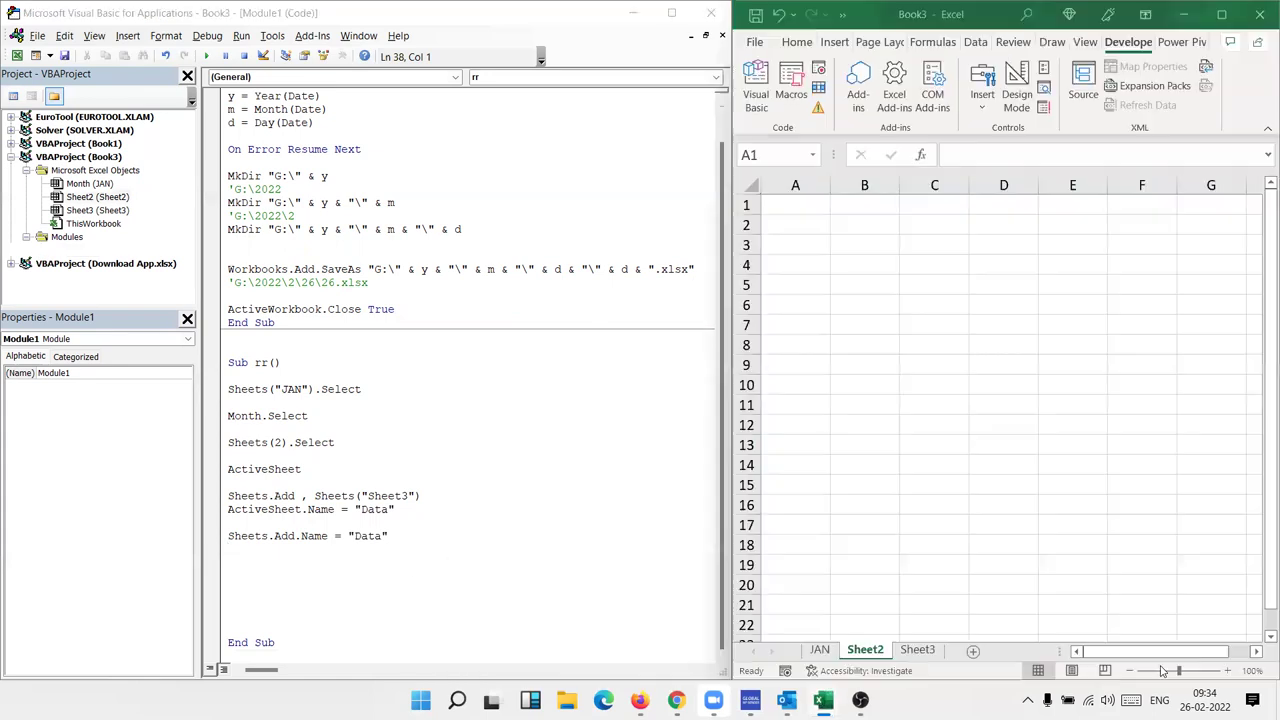
pyautogui.click(256, 569)
pyautogui.click(257, 549)
pyautogui.moveTo(860, 700)
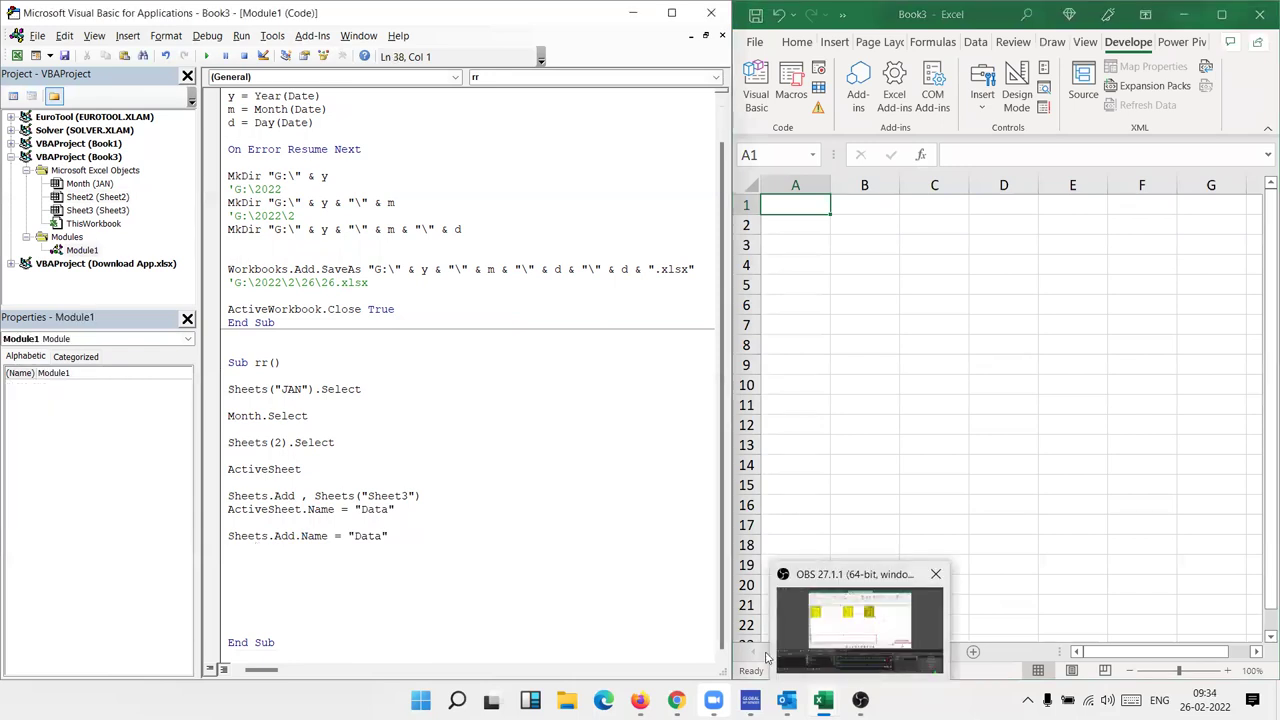
pyautogui.click(815, 472)
pyautogui.moveTo(815, 650); pyautogui.dragTo(953, 638)
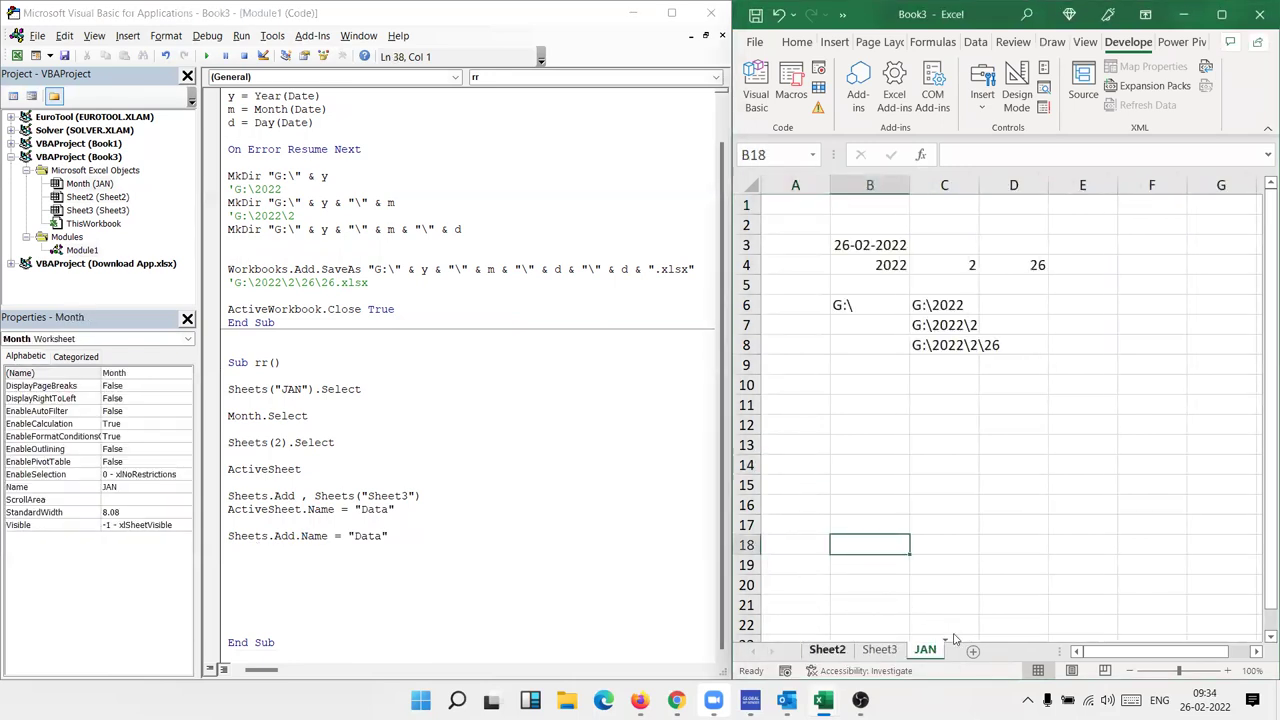
# Write the statement Sheets("JAN").Move on the blank line in the rr macro
pyautogui.click(309, 567)
pyautogui.write('sheets')
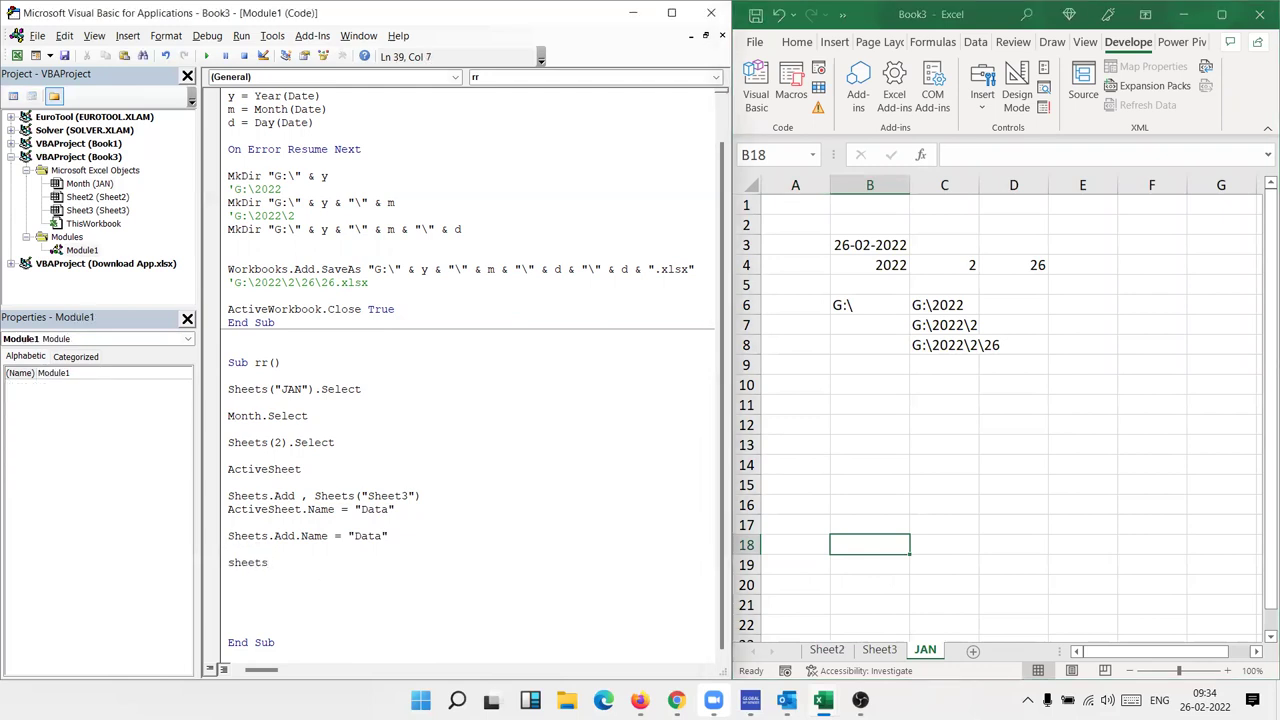
pyautogui.write('.mo')
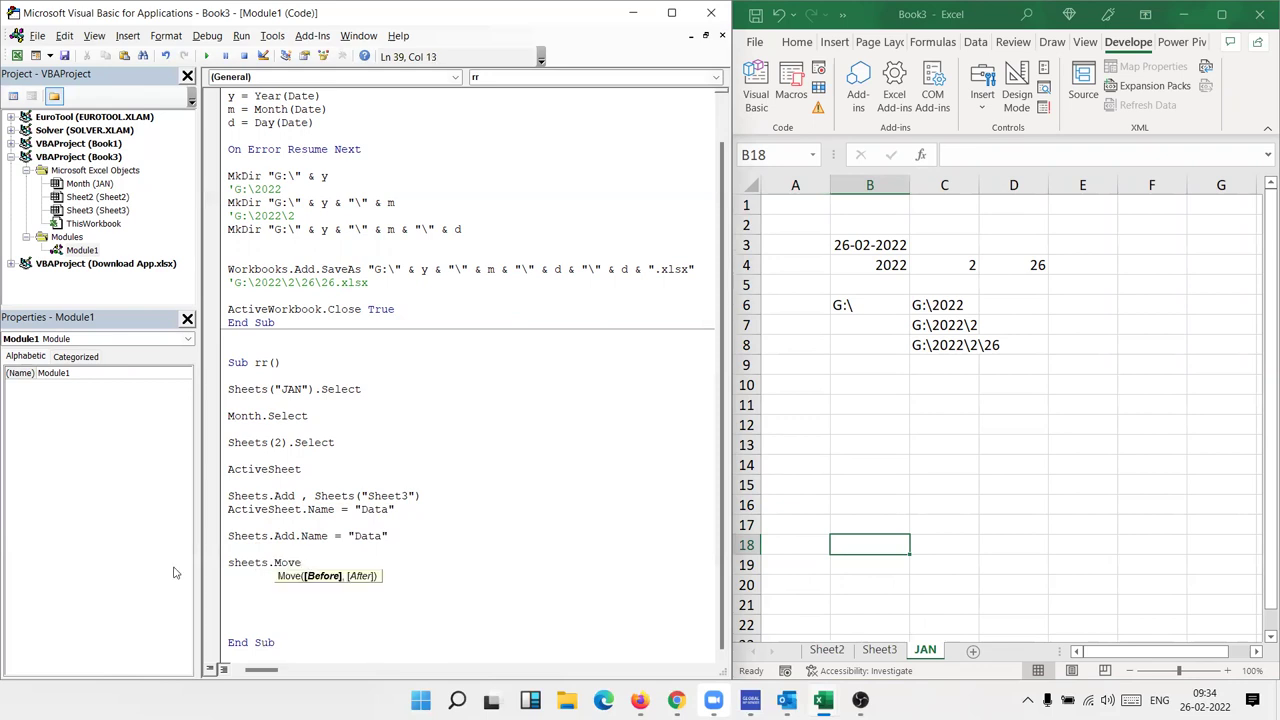
pyautogui.click(268, 562)
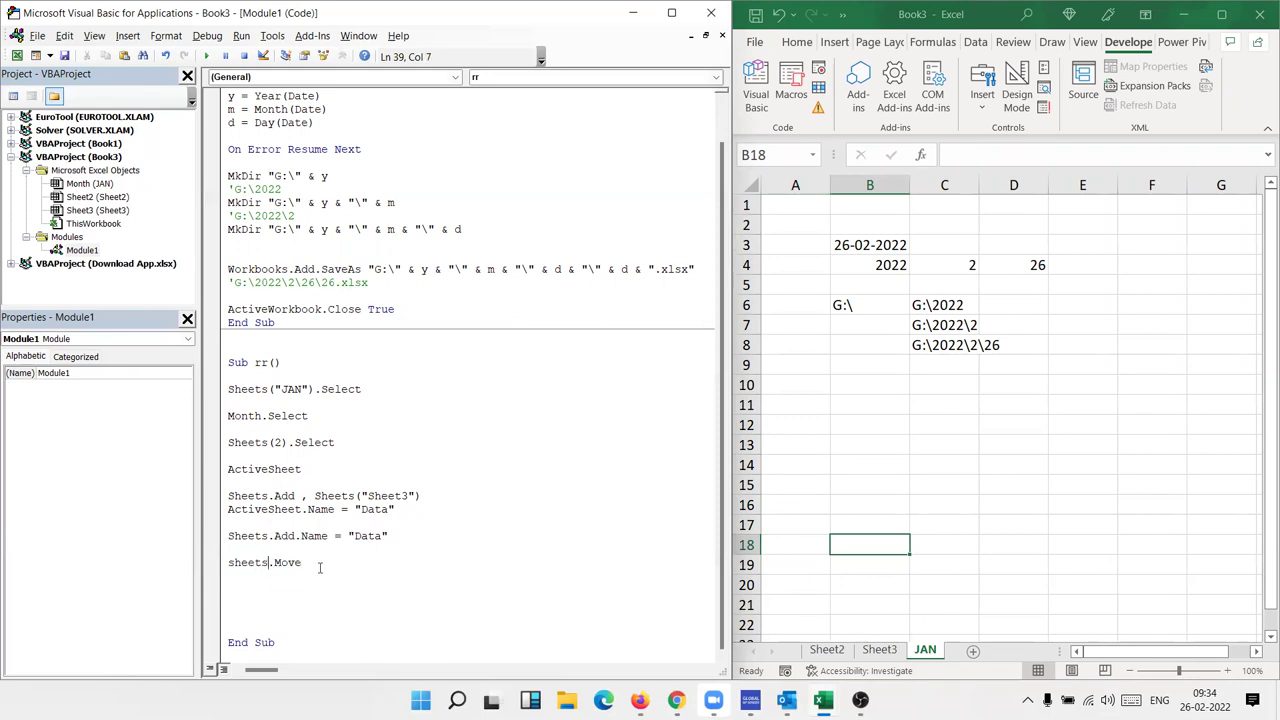
pyautogui.write('(')
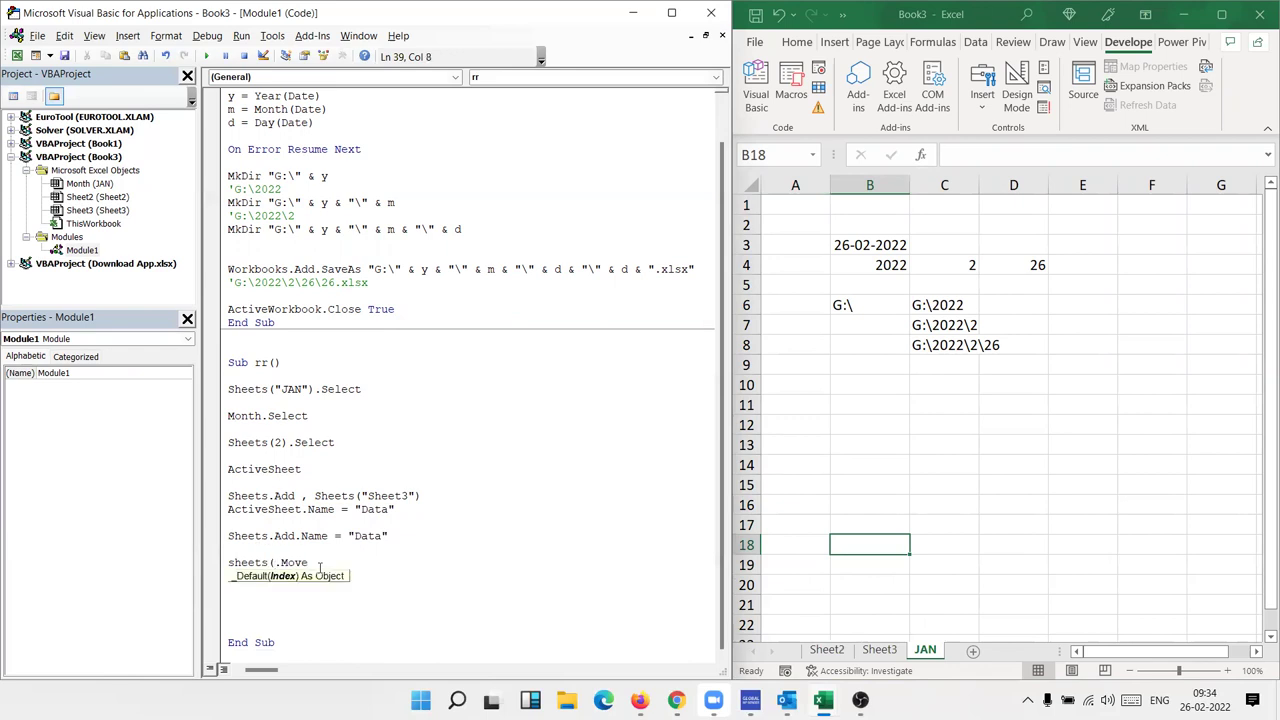
pyautogui.write('"')
pyautogui.write('JAN")')
pyautogui.click(376, 581)
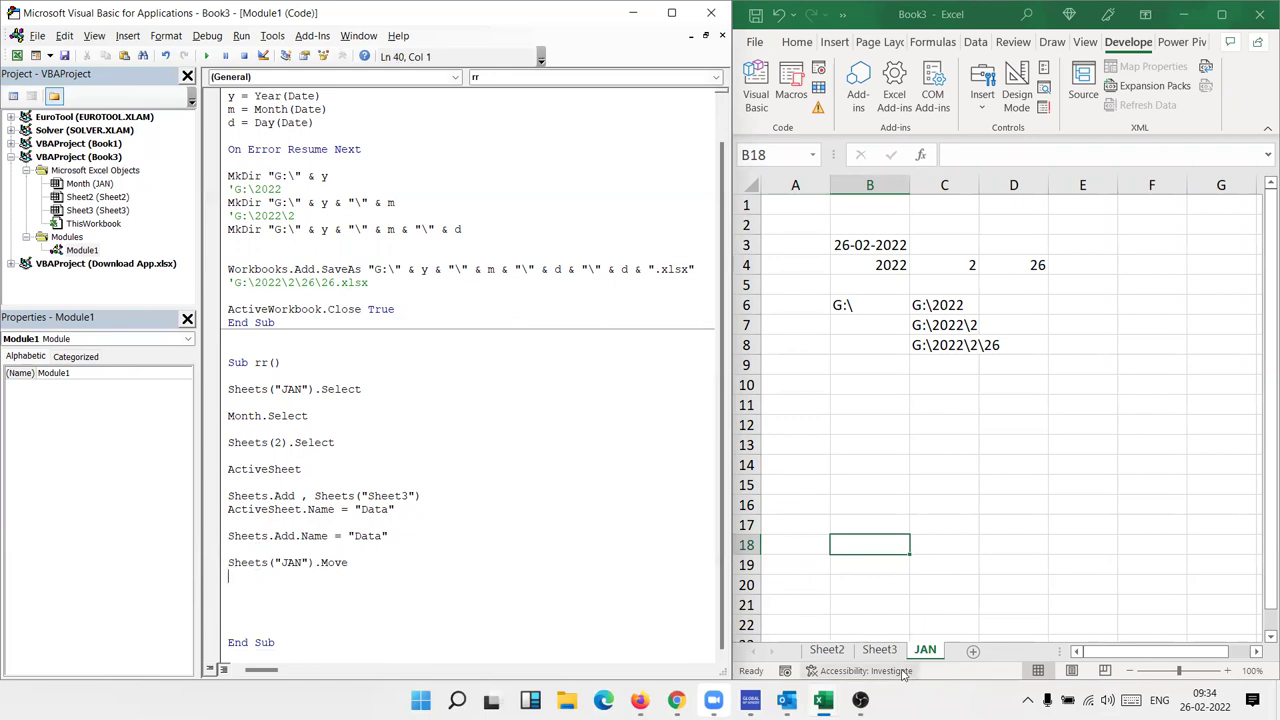
# Preview JAN's Move or Copy options with a new-book destination, cancel, and return to the Move line
pyautogui.rightClick(926, 651)
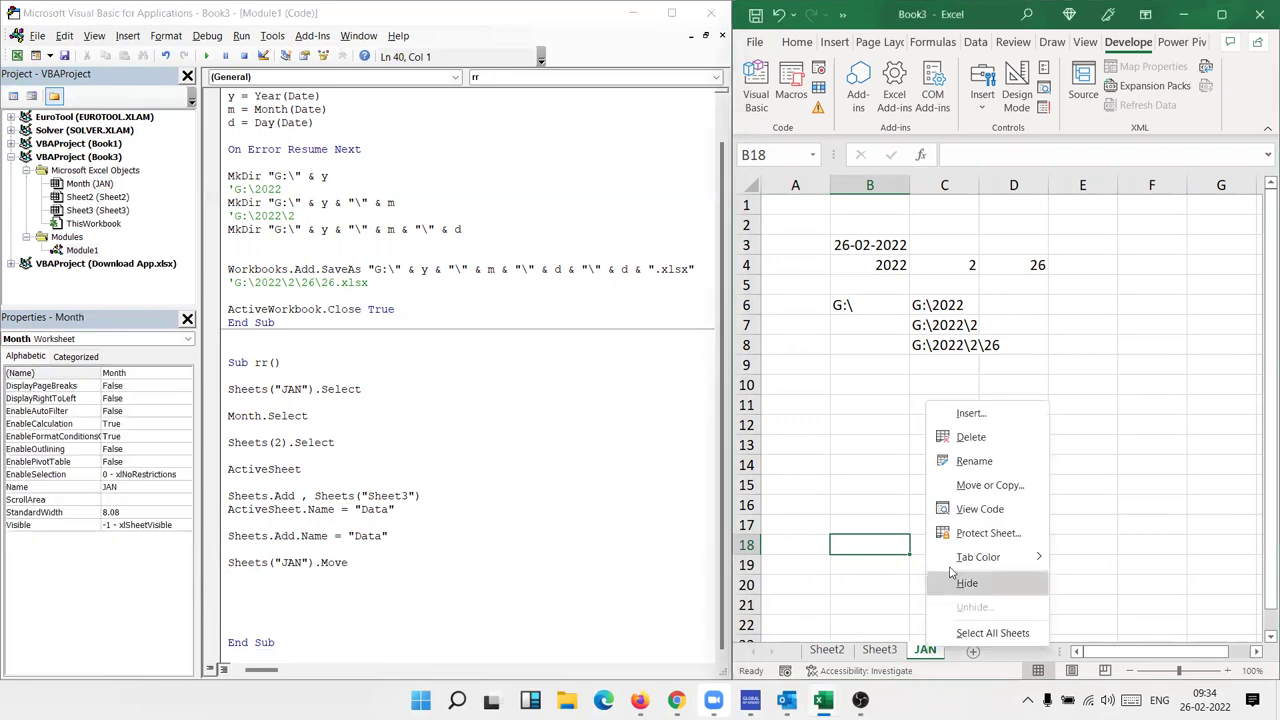
pyautogui.click(968, 486)
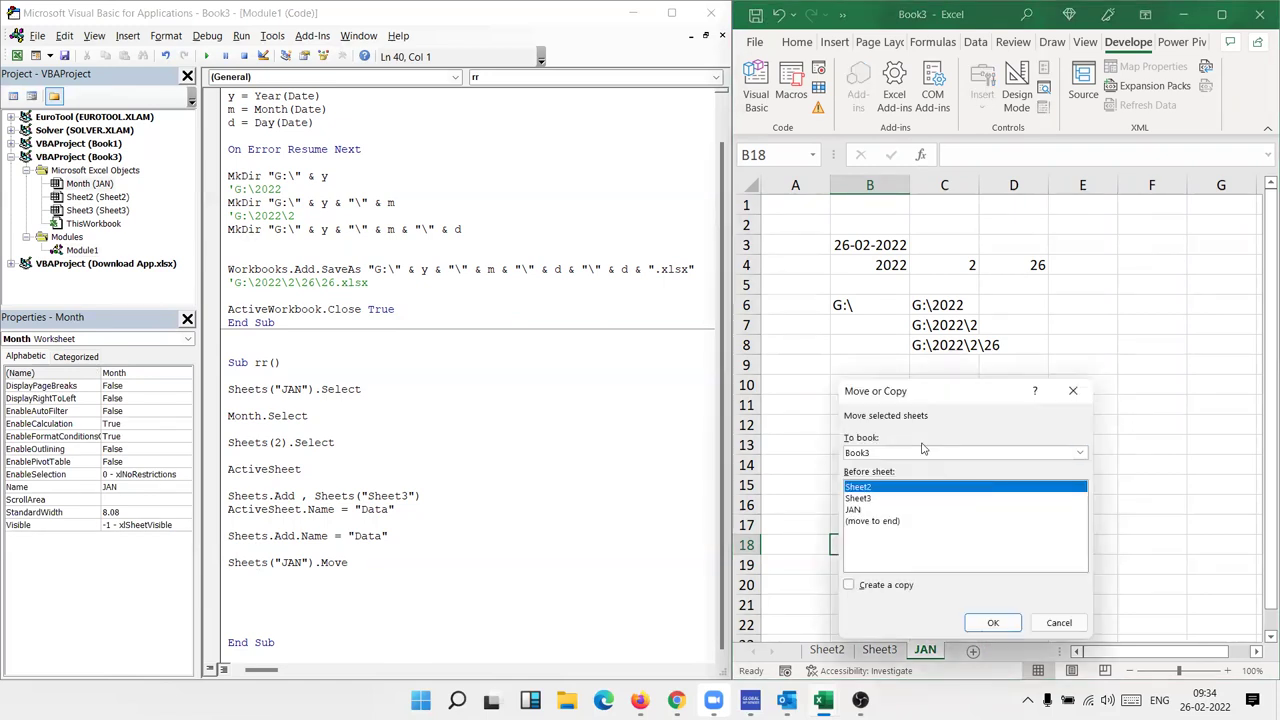
pyautogui.click(924, 452)
pyautogui.click(897, 465)
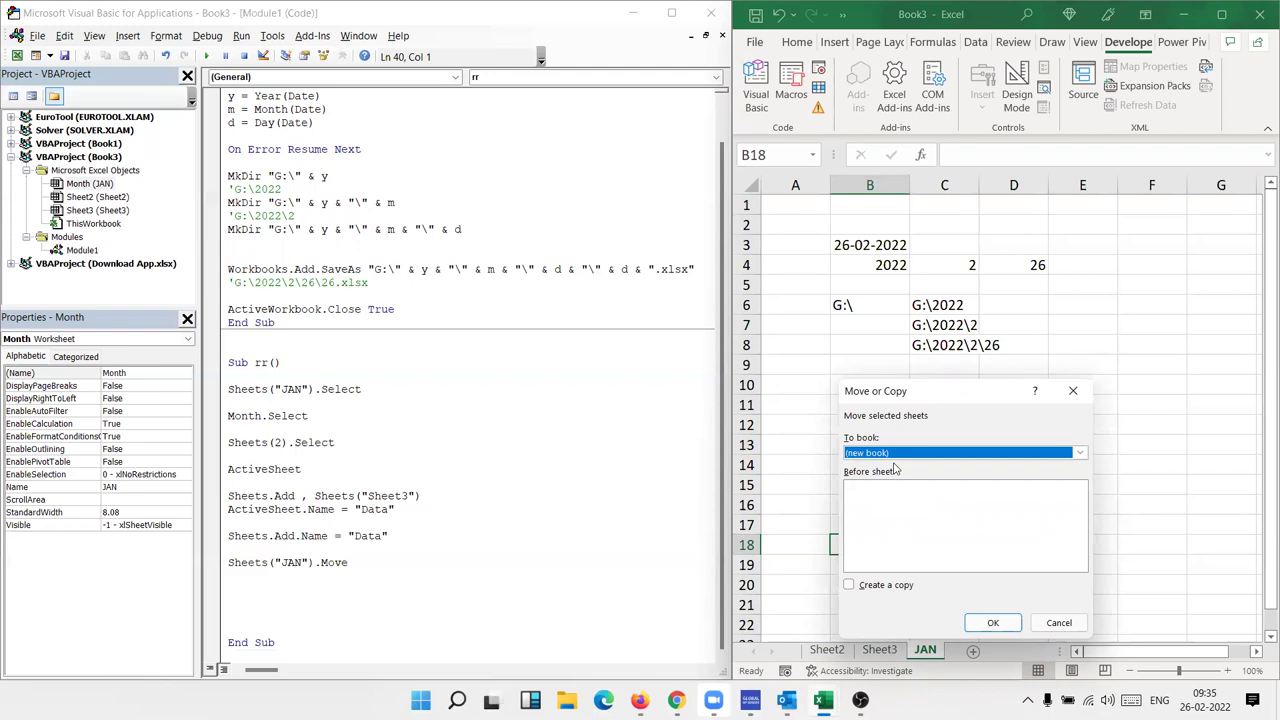
pyautogui.press('Escape')
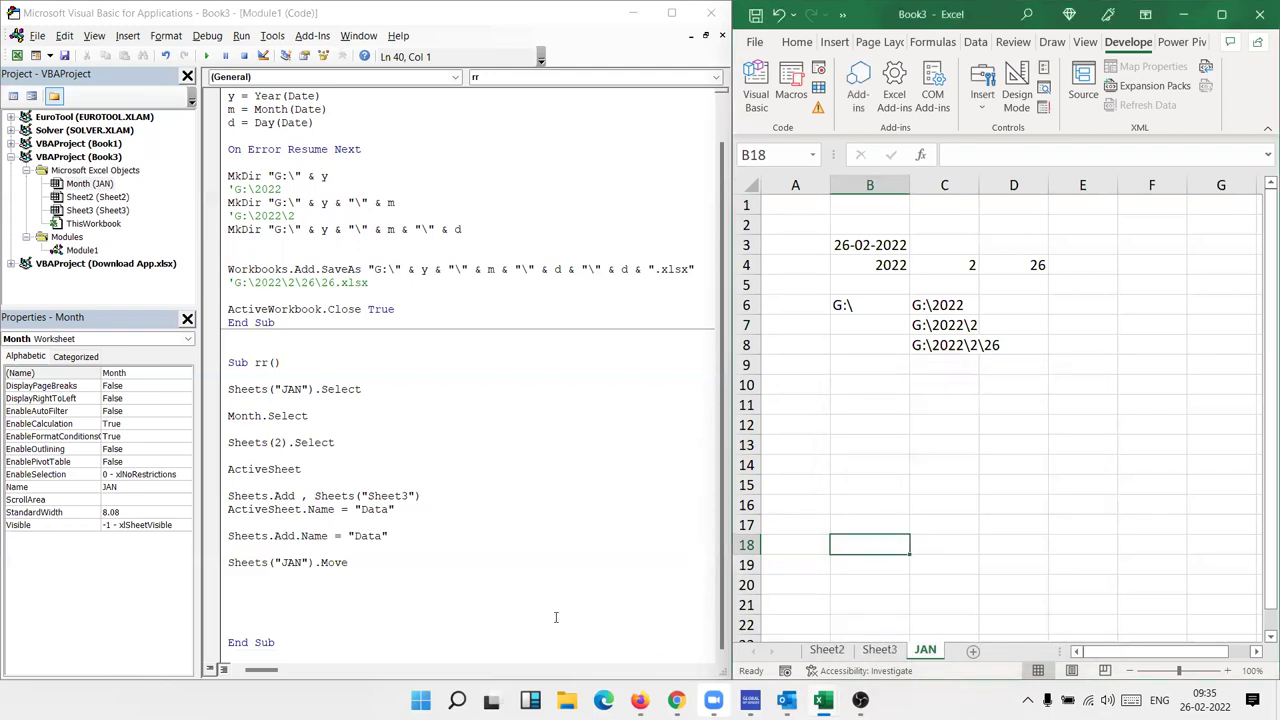
pyautogui.click(399, 566)
pyautogui.press('BackSpace')
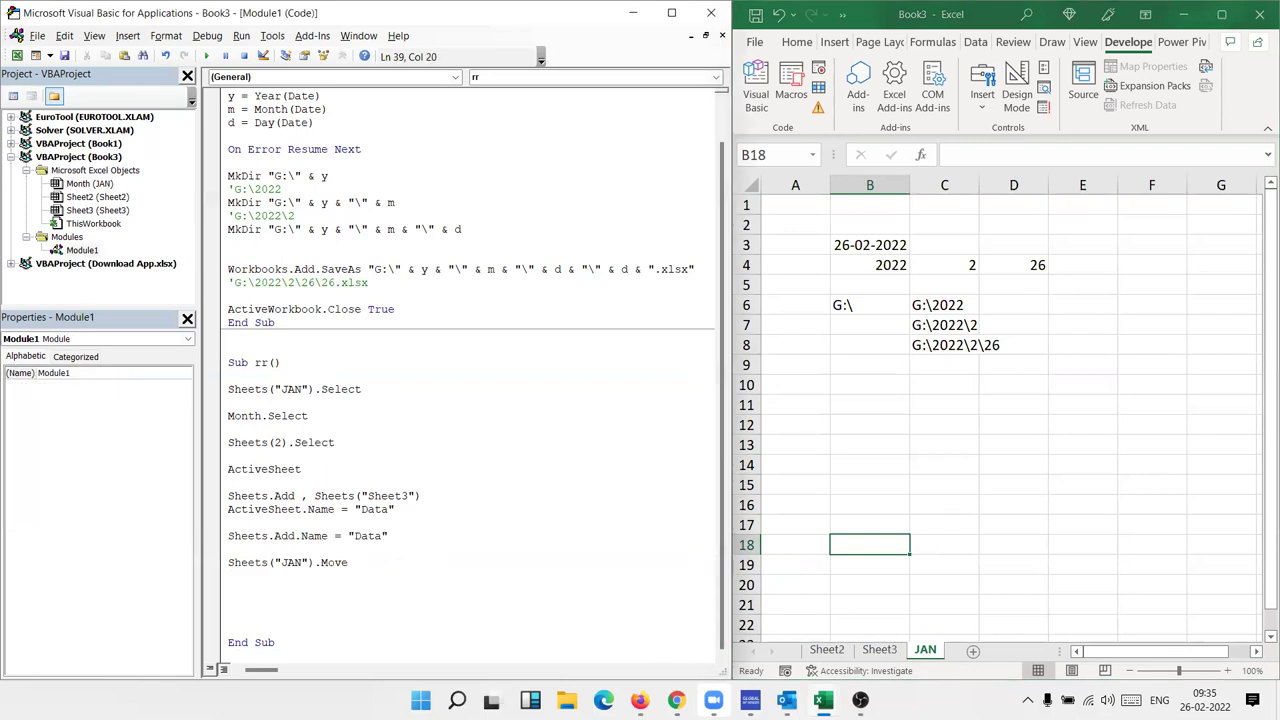
pyautogui.write('sheets("sheet3")')
# Give the Move statement the target Sheets("sheet3") so JAN moves before sheet3
pyautogui.click(385, 574)
pyautogui.write('sheets')
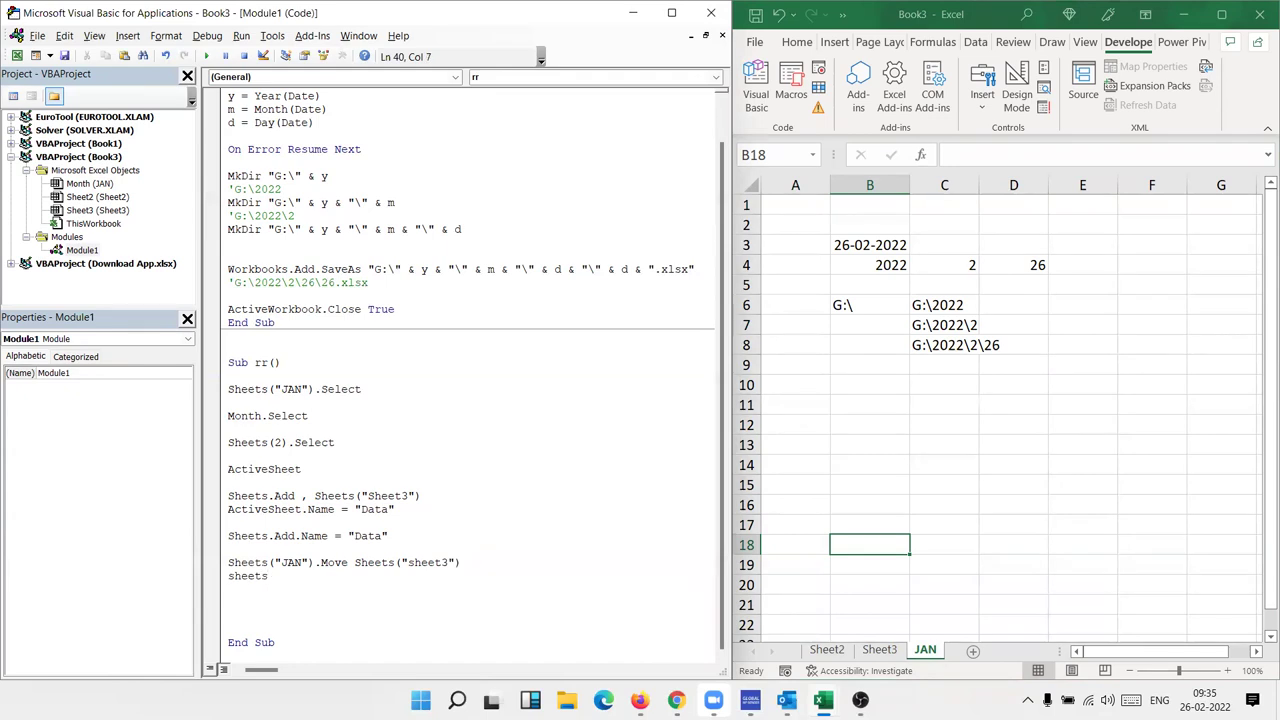
pyautogui.press('BackSpace')
pyautogui.press('BackSpace')
pyautogui.press('BackSpace')
pyautogui.write('s')
pyautogui.press('BackSpace')
pyautogui.press('BackSpace')
pyautogui.press('BackSpace')
pyautogui.press('BackSpace')
# Add the line Month.Copy ,sheets("Sheet2") to copy the Month sheet after Sheet2
pyautogui.write('Month.')
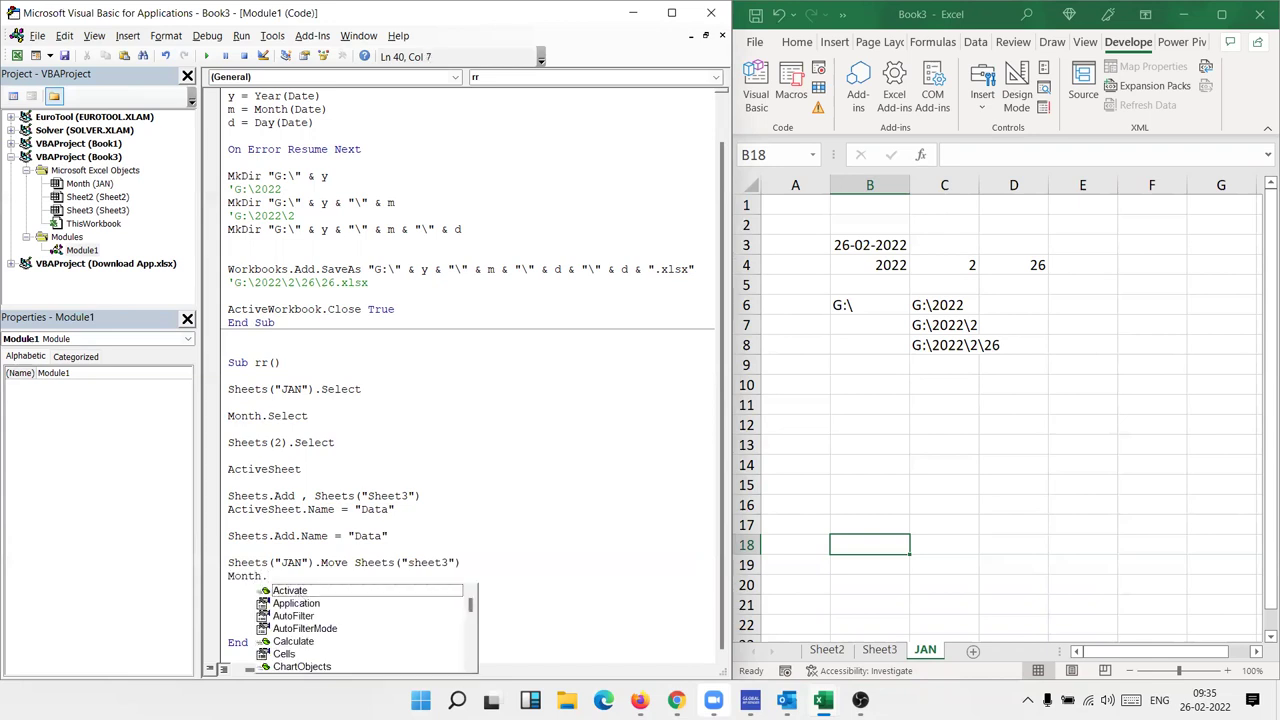
pyautogui.write('Copy')
pyautogui.press('Tab')
pyautogui.press('Return')
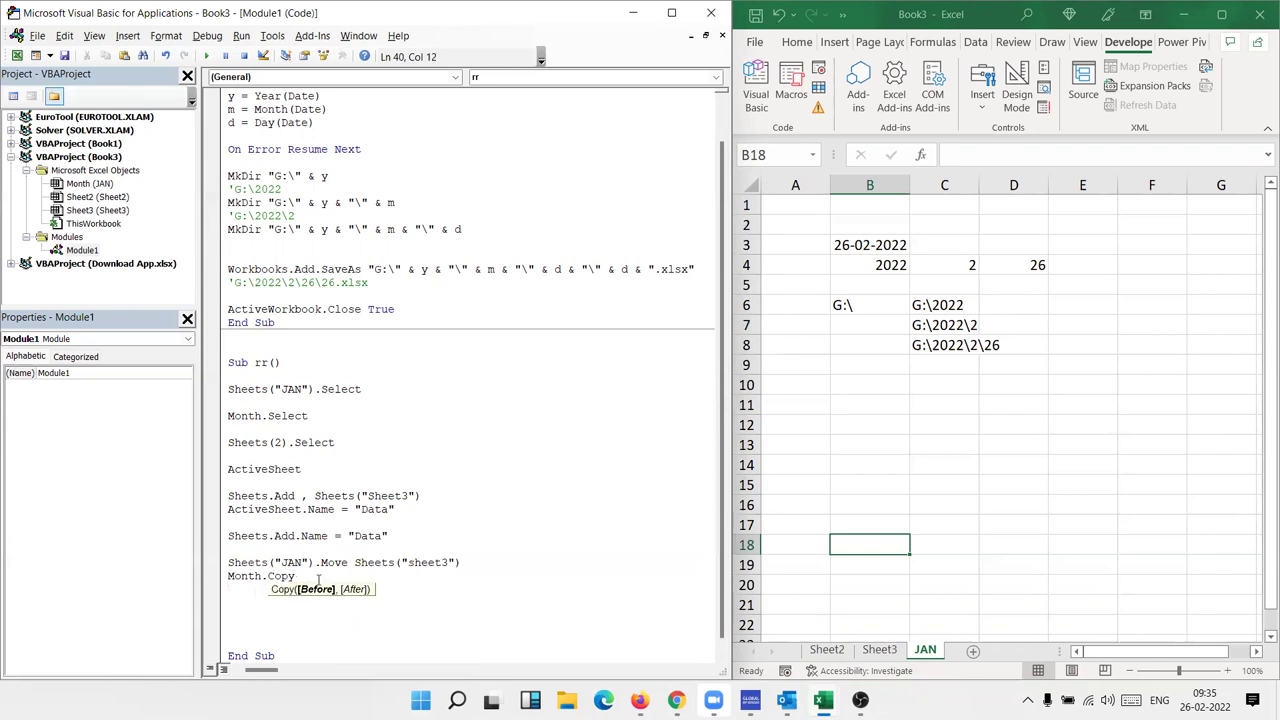
pyautogui.write(',')
pyautogui.write('sheets(')
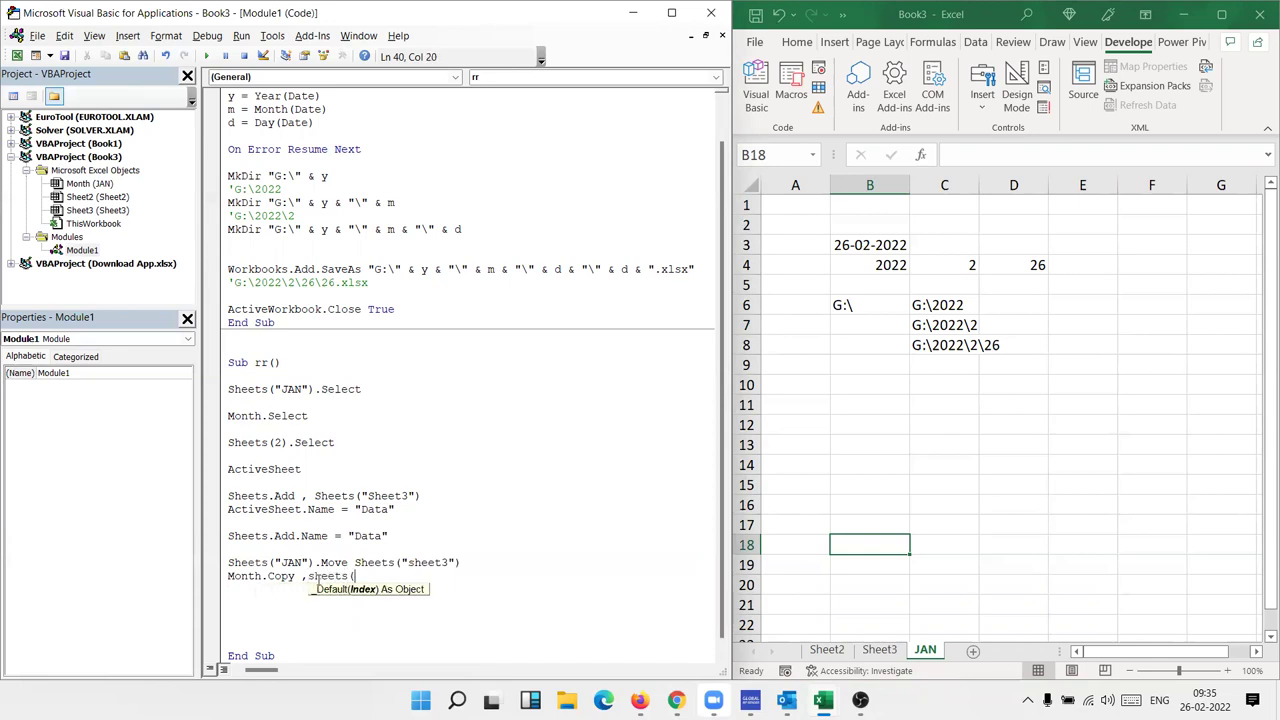
pyautogui.write('"Sheet2")')
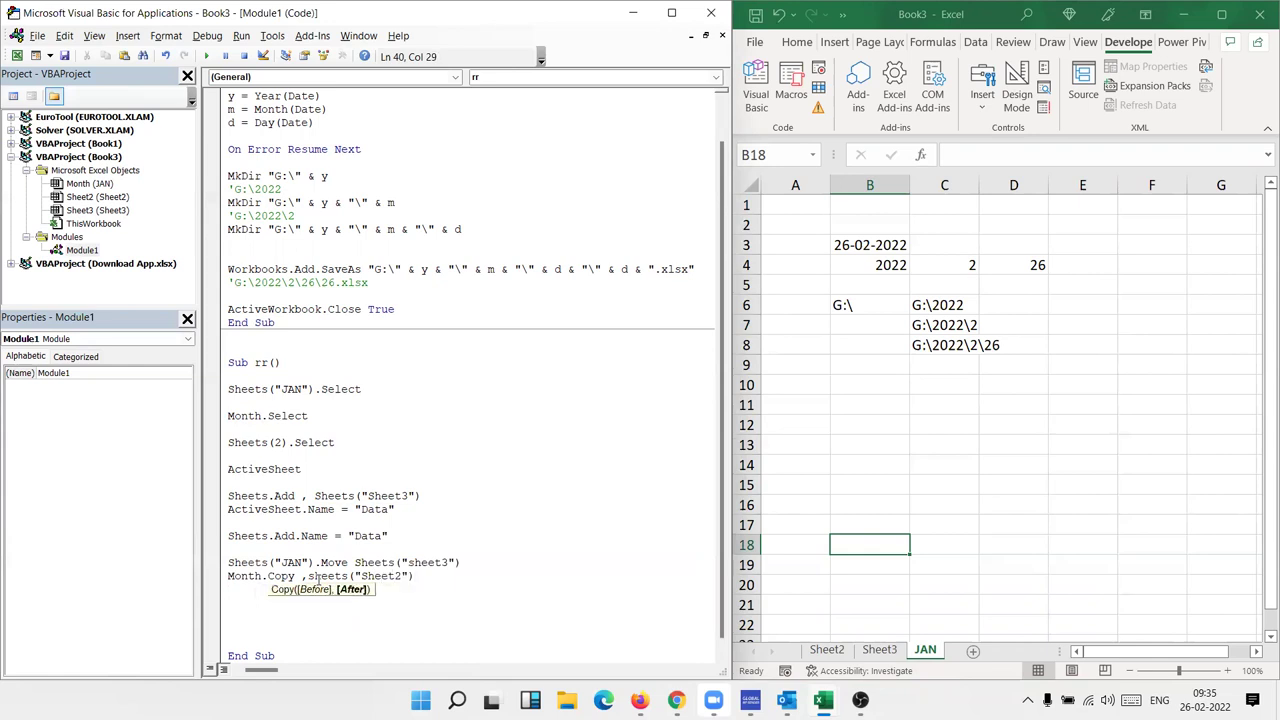
pyautogui.press('Return')
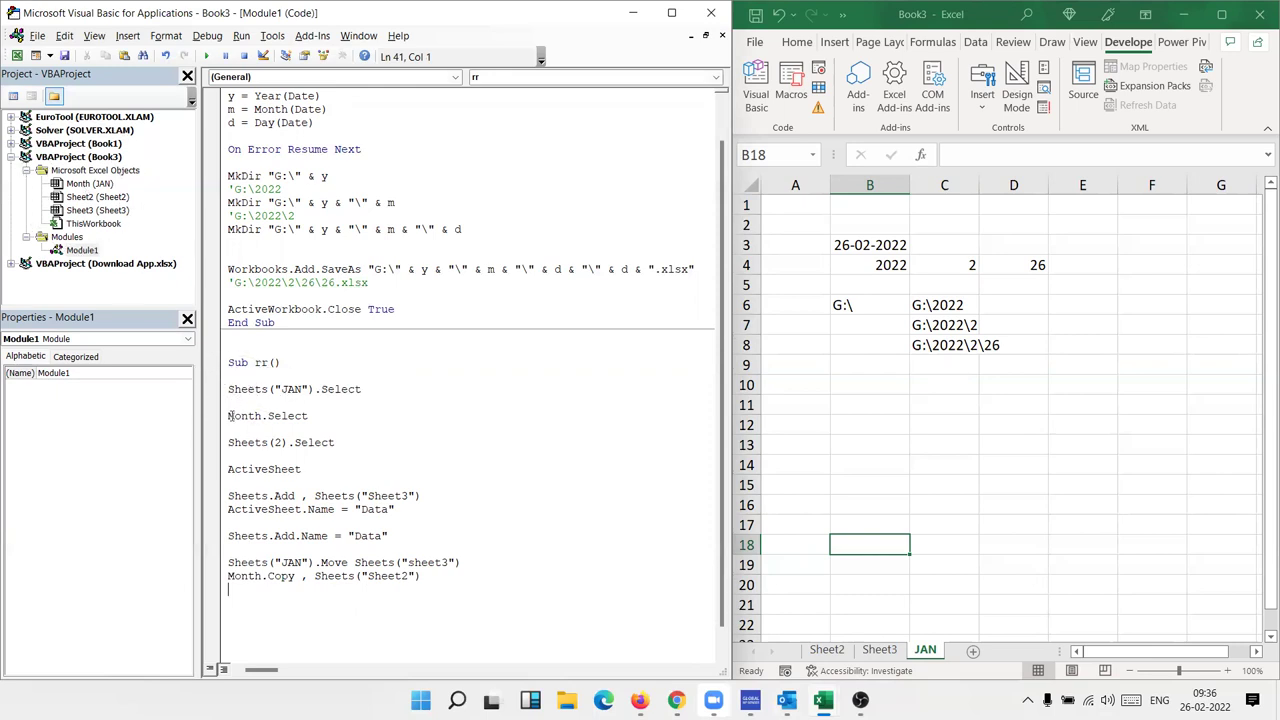
# Insert a blank line above End Sub and add Month.Delete to the rr macro
pyautogui.scroll(-1, 261, 586)
pyautogui.press('Return')
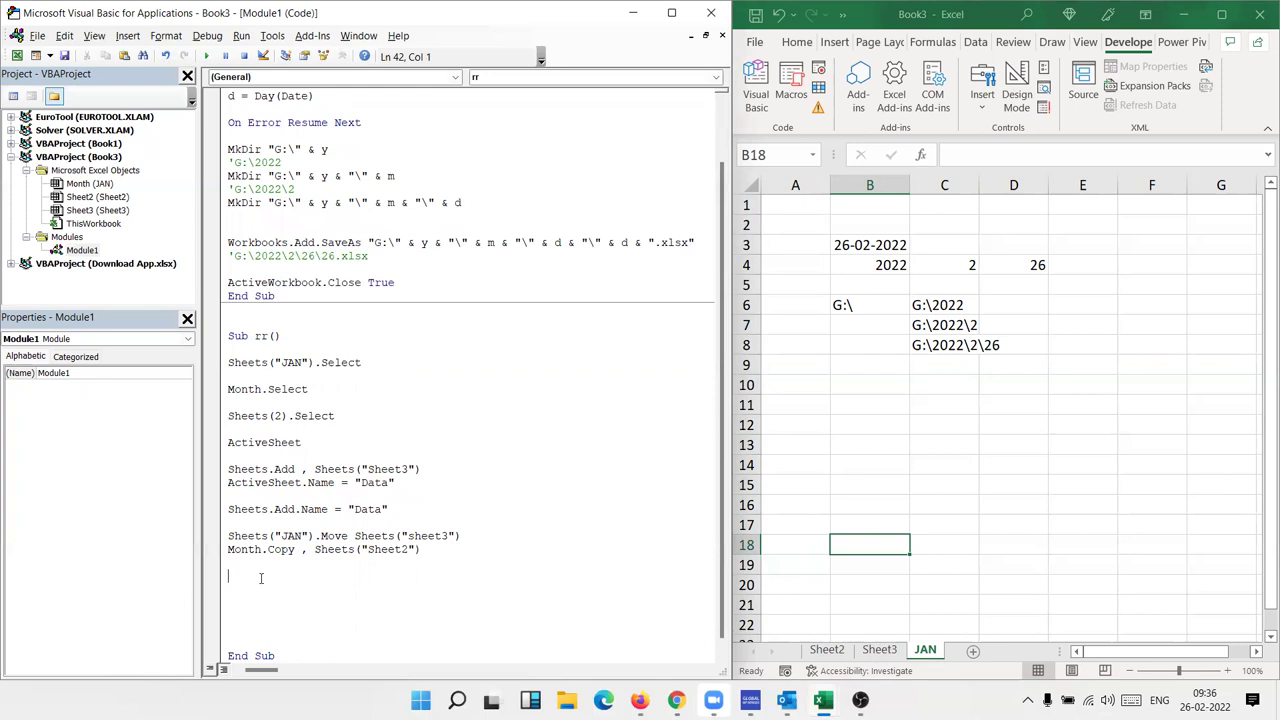
pyautogui.scroll(-1, 260, 578)
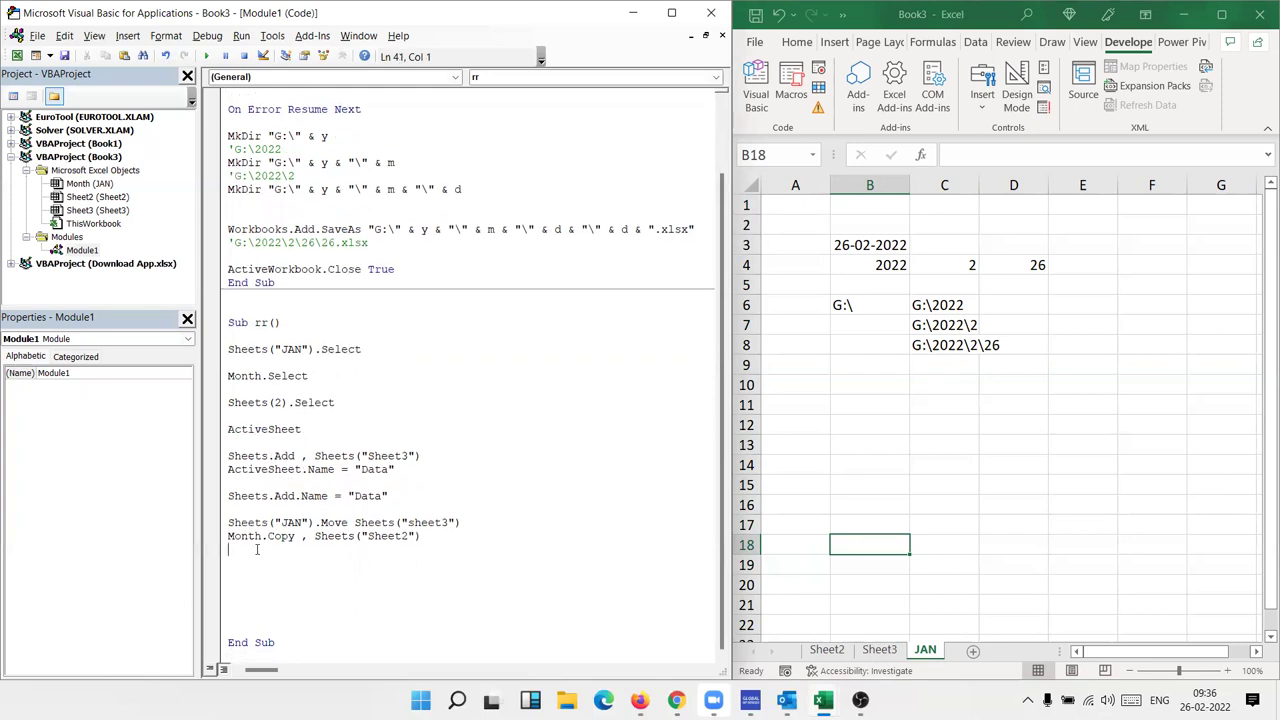
pyautogui.press('Return')
pyautogui.press('Up')
pyautogui.write('sheet')
pyautogui.press('BackSpace')
pyautogui.press('BackSpace')
pyautogui.press('BackSpace')
pyautogui.press('BackSpace')
pyautogui.press('BackSpace')
pyautogui.write('month')
pyautogui.write('.')
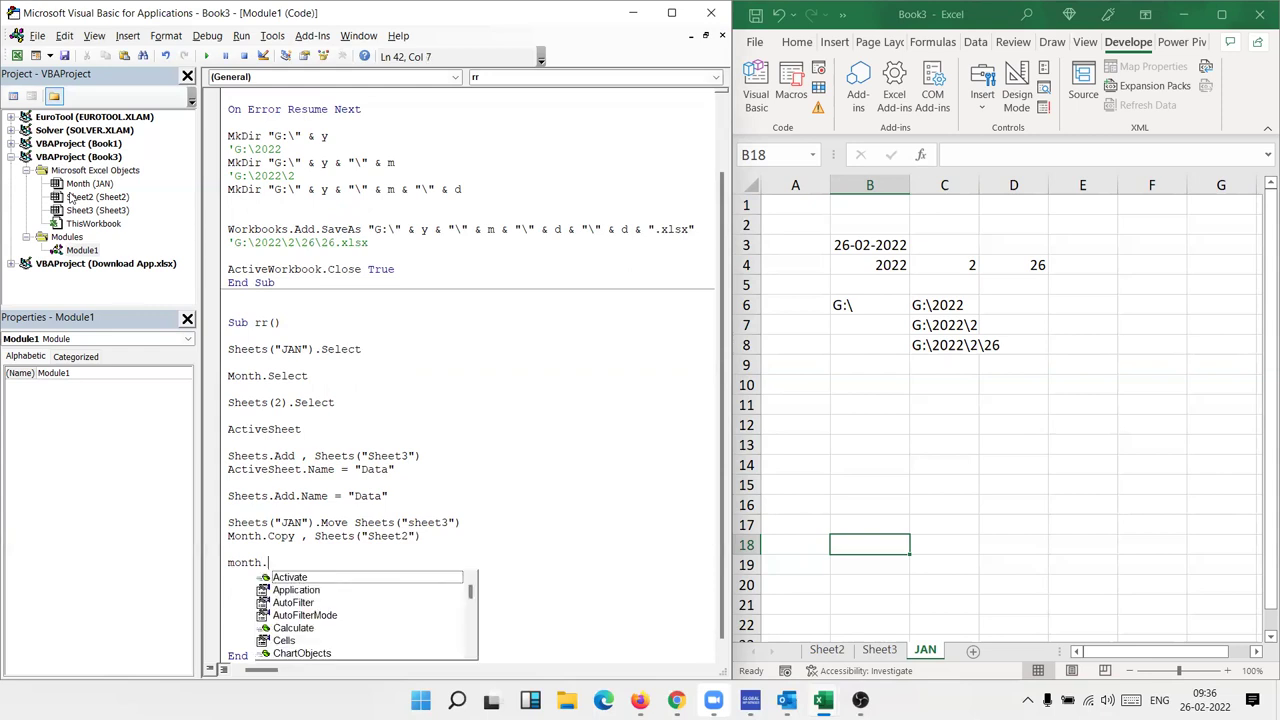
pyautogui.write('de')
pyautogui.press('Return')
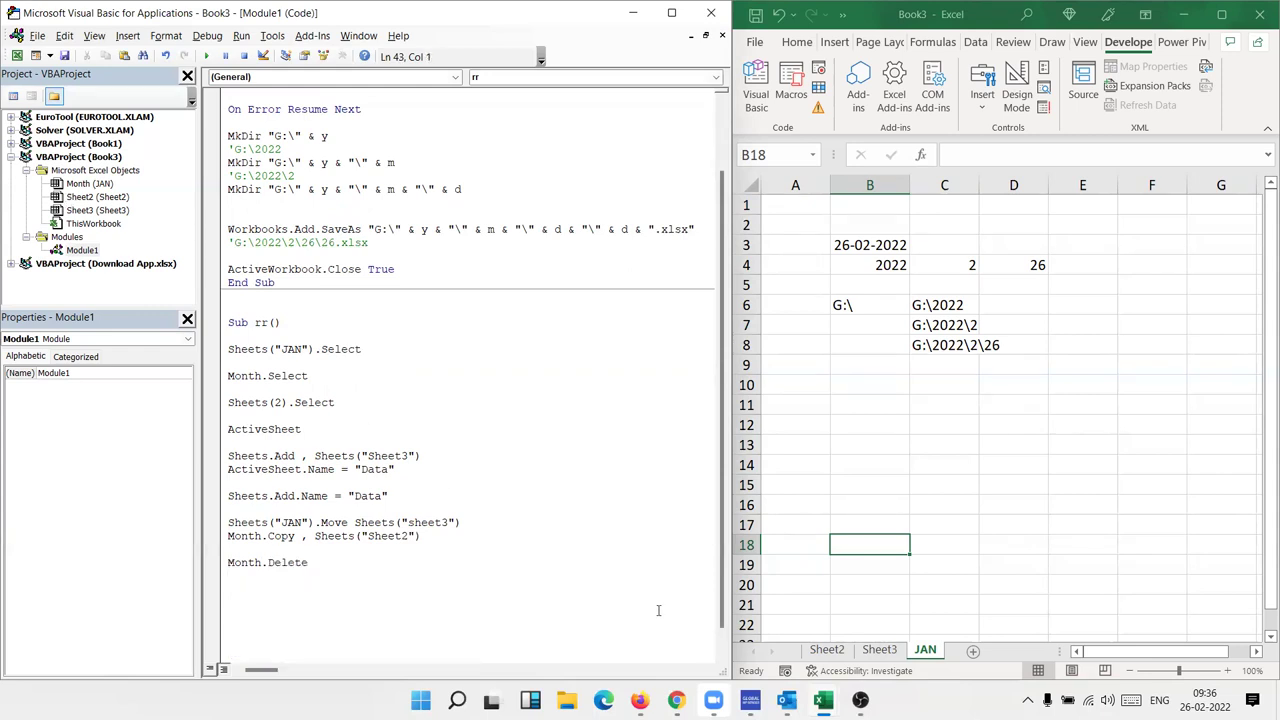
pyautogui.rightClick(930, 651)
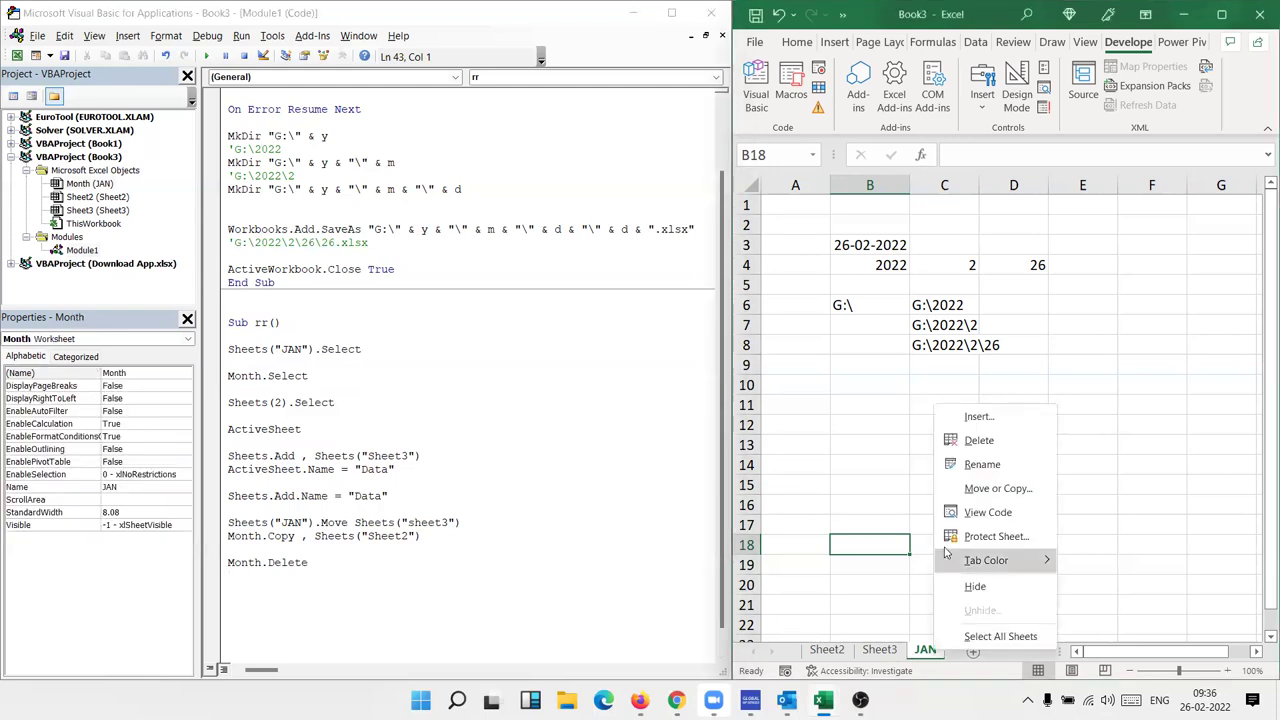
pyautogui.click(979, 440)
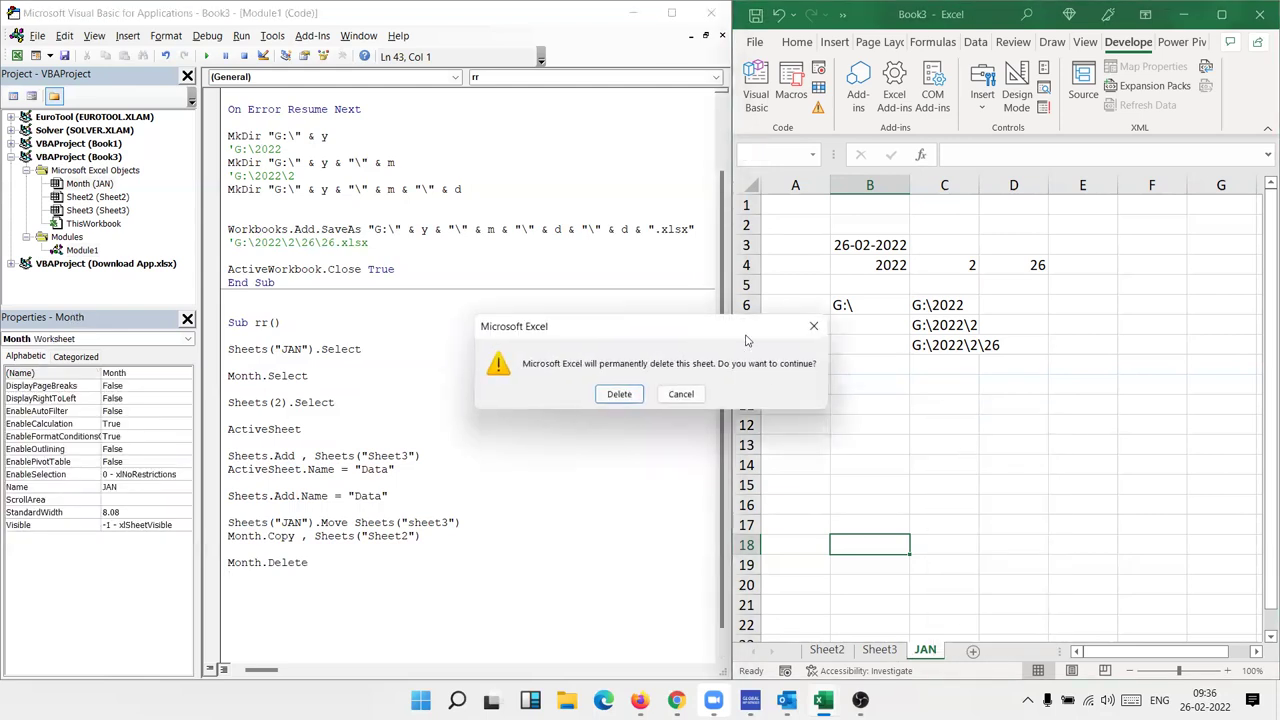
pyautogui.moveTo(687, 336); pyautogui.dragTo(1031, 387)
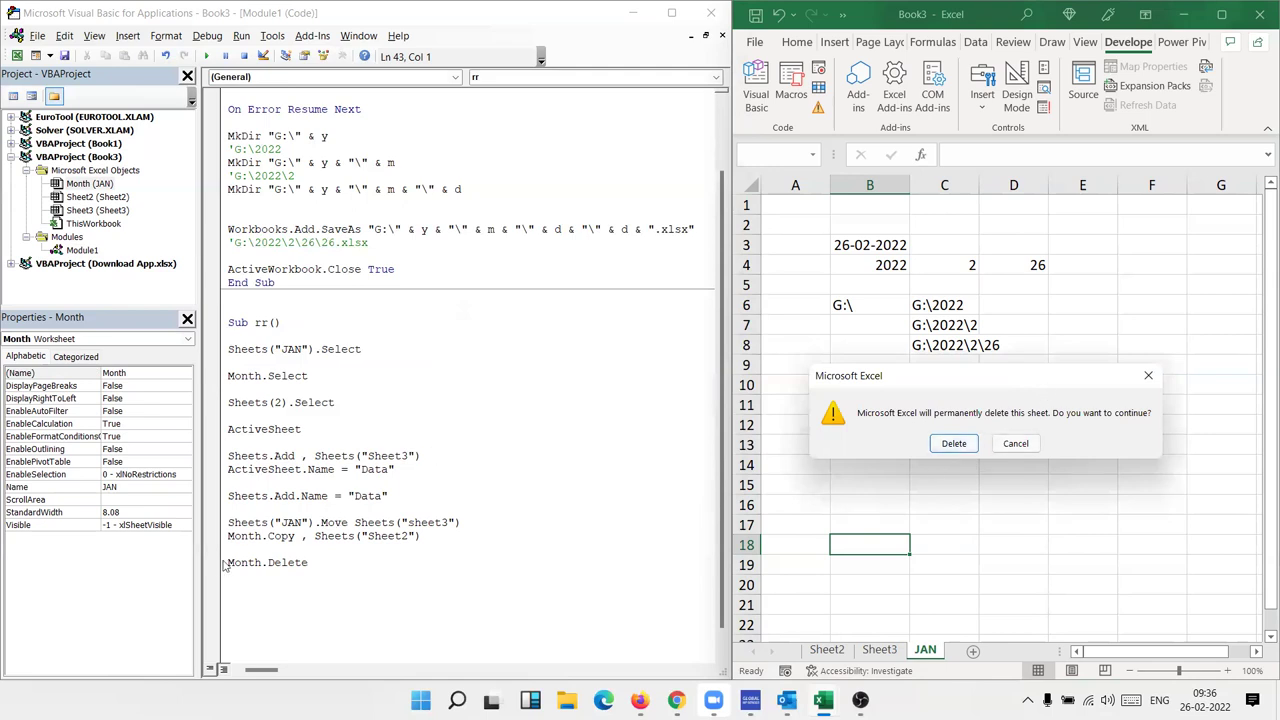
pyautogui.click(1148, 375)
# Open a blank line above Month.Delete and begin an Application statement there
pyautogui.click(242, 562)
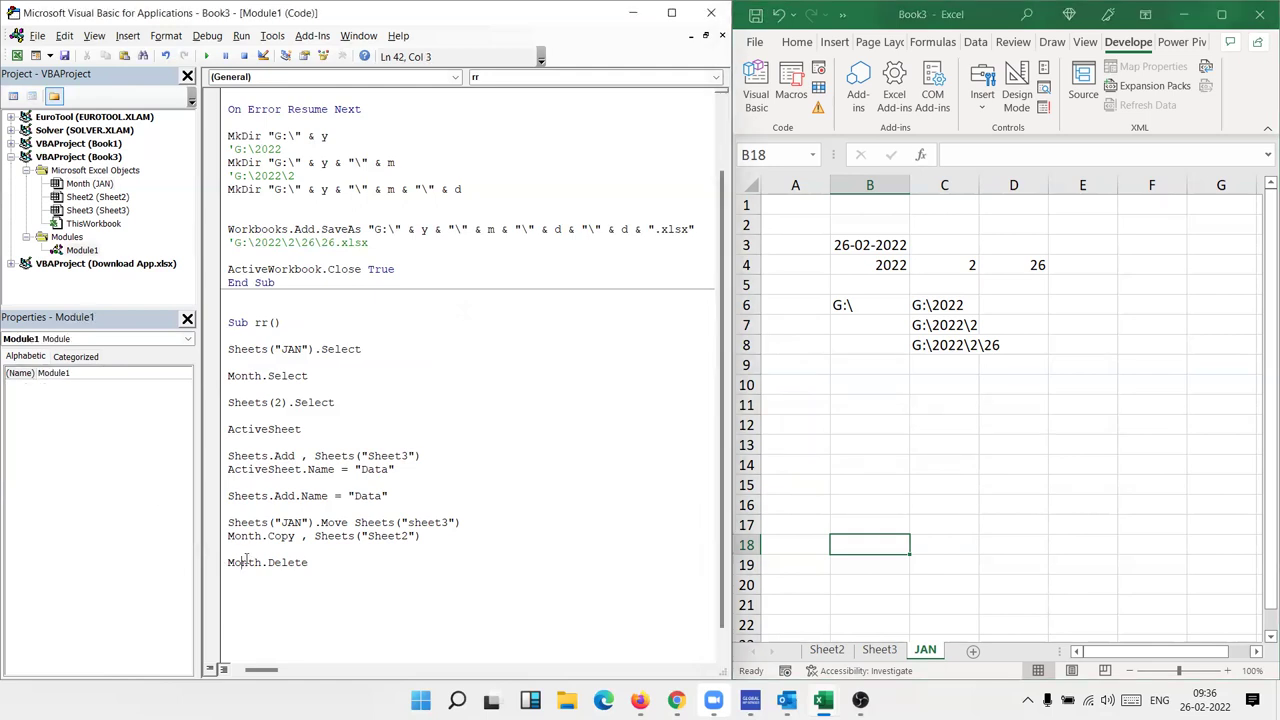
pyautogui.press('Home')
pyautogui.press('Return')
pyautogui.press('Up')
pyautogui.write('application.wo')
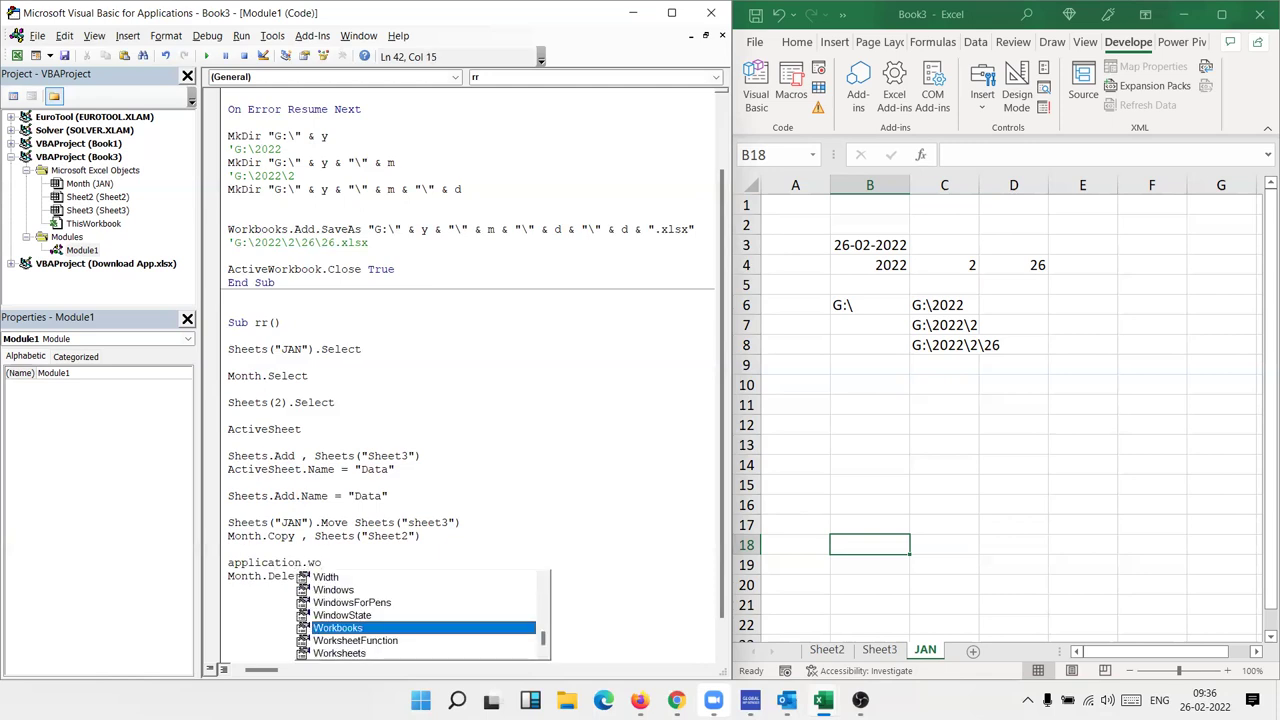
pyautogui.press('Down')
pyautogui.press('Tab')
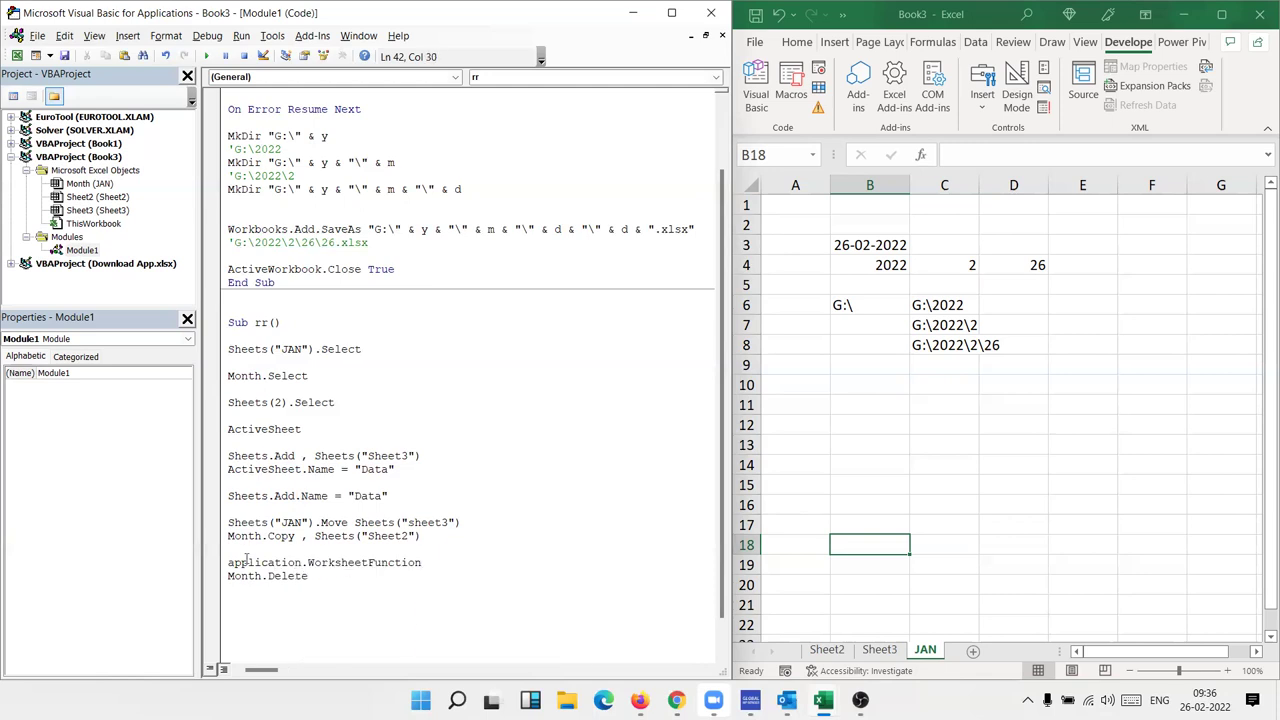
pyautogui.write('.')
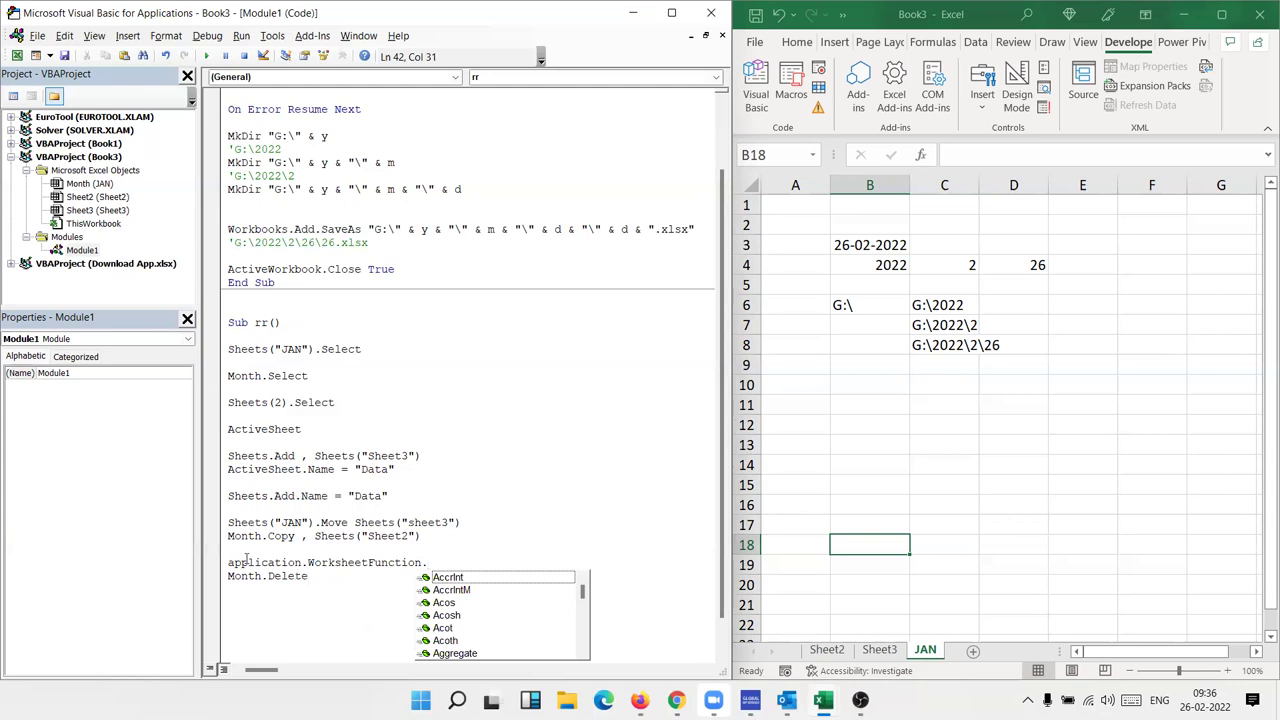
pyautogui.press('BackSpace')
pyautogui.press('BackSpace')
pyautogui.press('BackSpace')
pyautogui.press('BackSpace')
pyautogui.press('BackSpace')
pyautogui.press('BackSpace')
pyautogui.press('BackSpace')
pyautogui.press('BackSpace')
pyautogui.press('BackSpace')
pyautogui.press('BackSpace')
pyautogui.press('BackSpace')
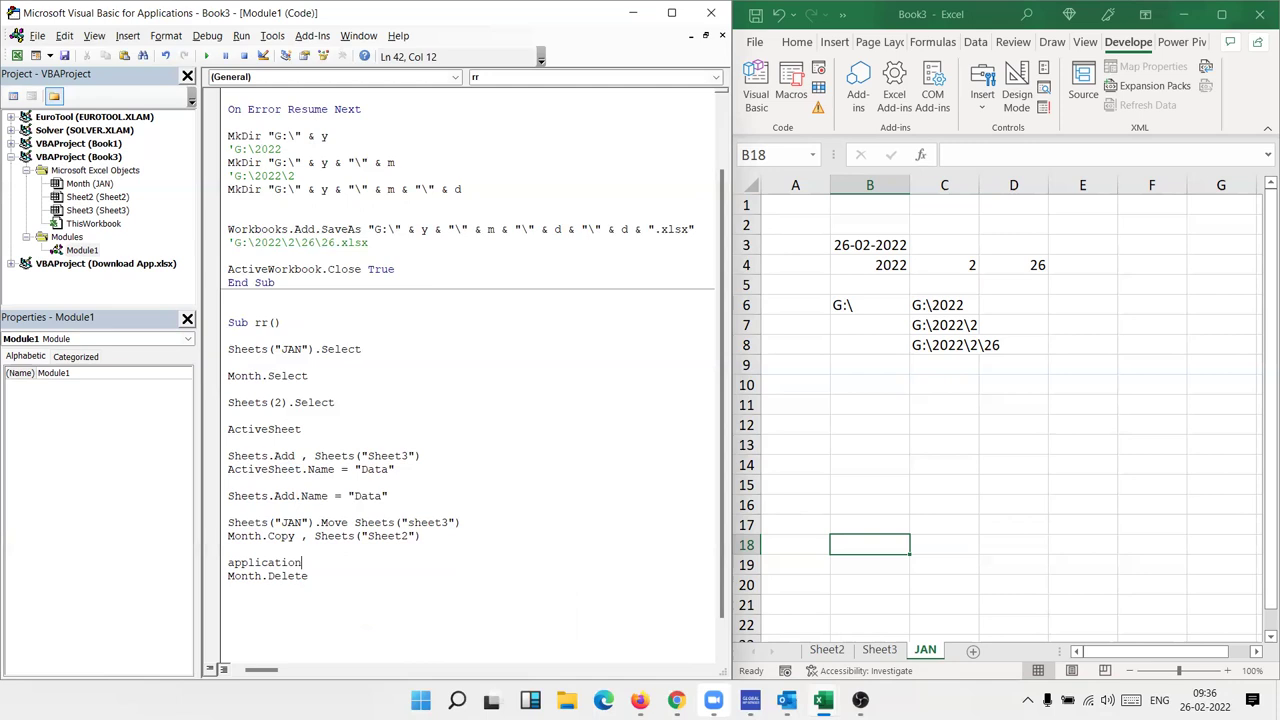
# Complete the line as Application.DisplayAlerts = False to suppress the delete warning
pyautogui.write('.disp')
pyautogui.press('Tab')
pyautogui.write('=f')
pyautogui.press('Tab')
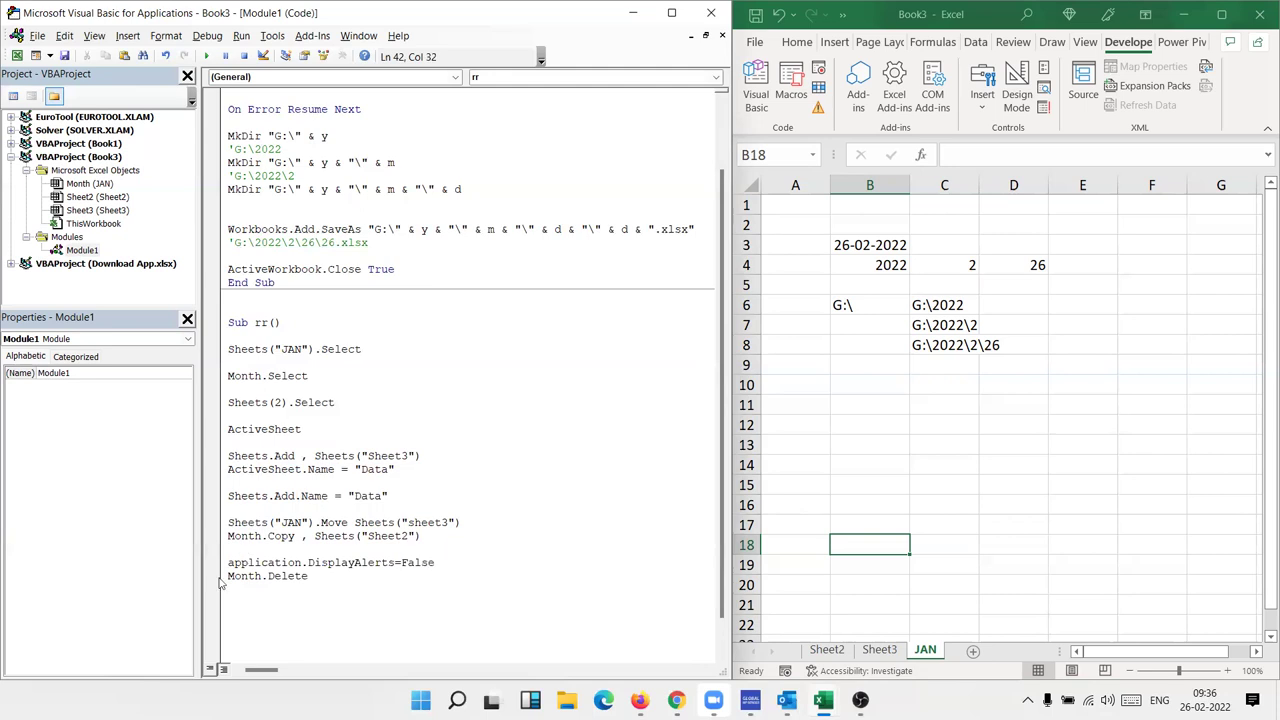
pyautogui.click(308, 617)
pyautogui.scroll(-1, 314, 625)
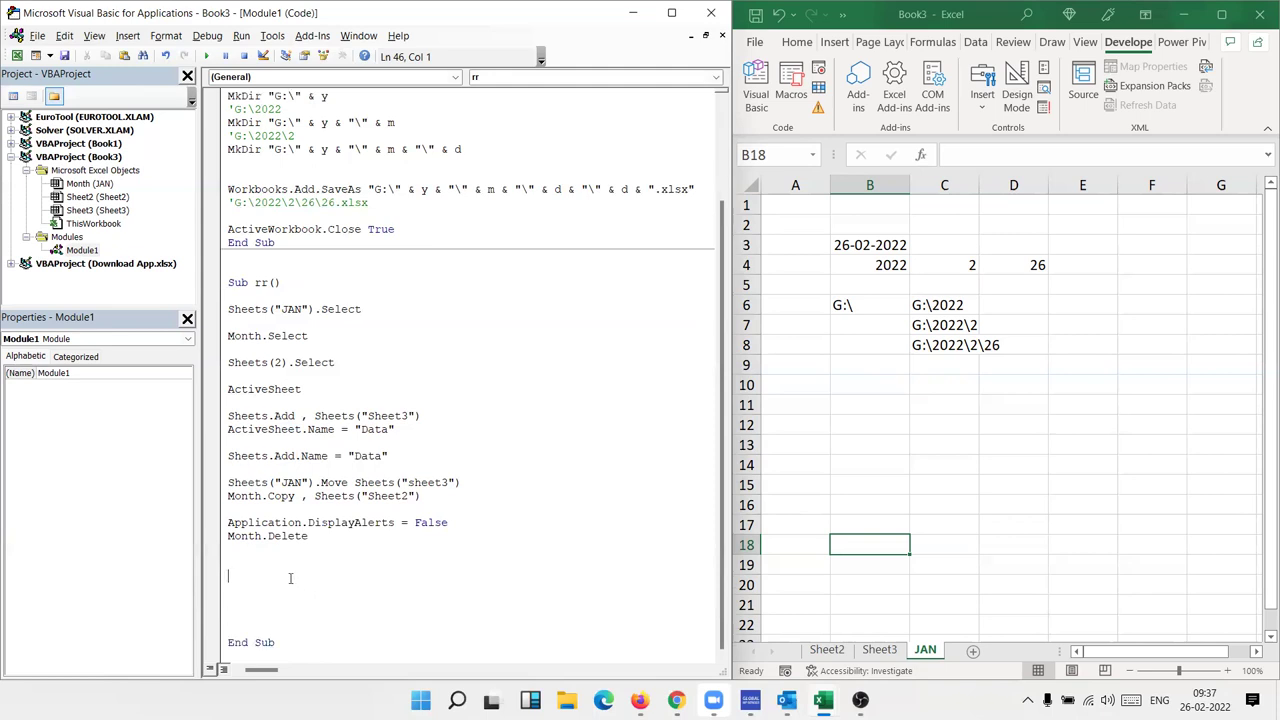
pyautogui.click(261, 561)
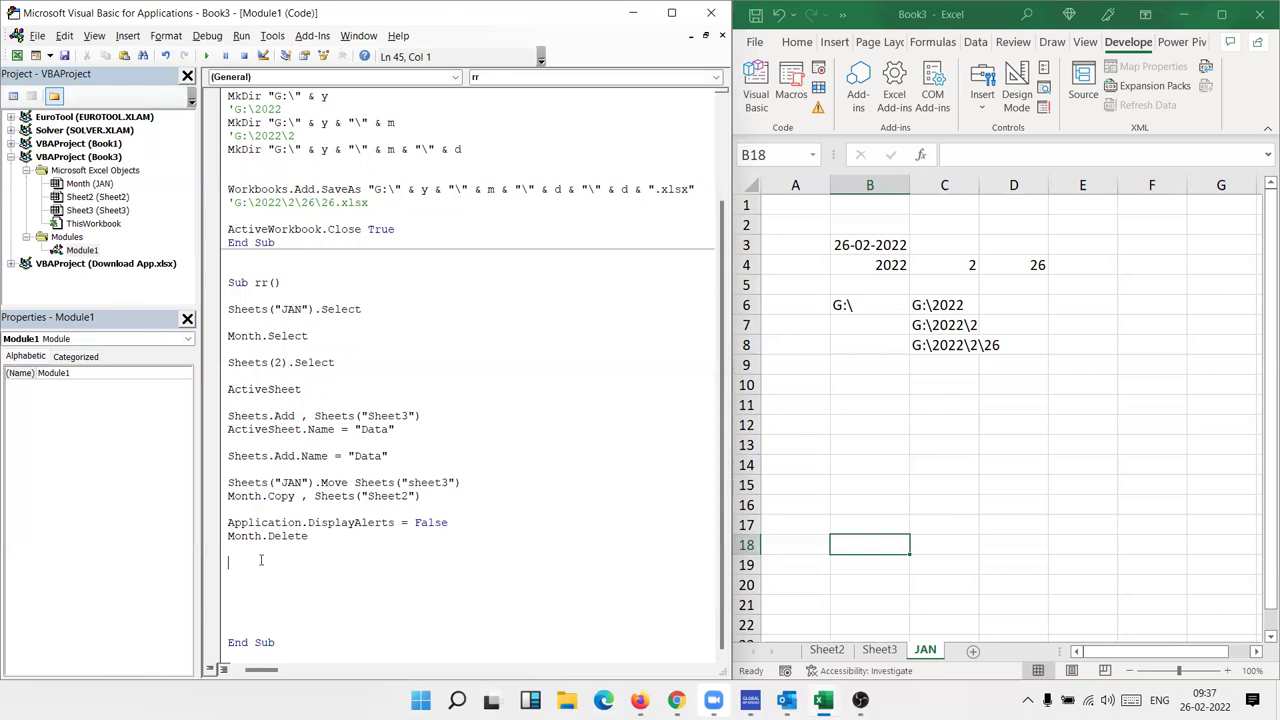
# Add 'Application.DisplayAlerts = True' below Month.Delete by copying the False line and editing it
pyautogui.press('Up')
pyautogui.press('Up')
pyautogui.hotkey('shift', 'End')
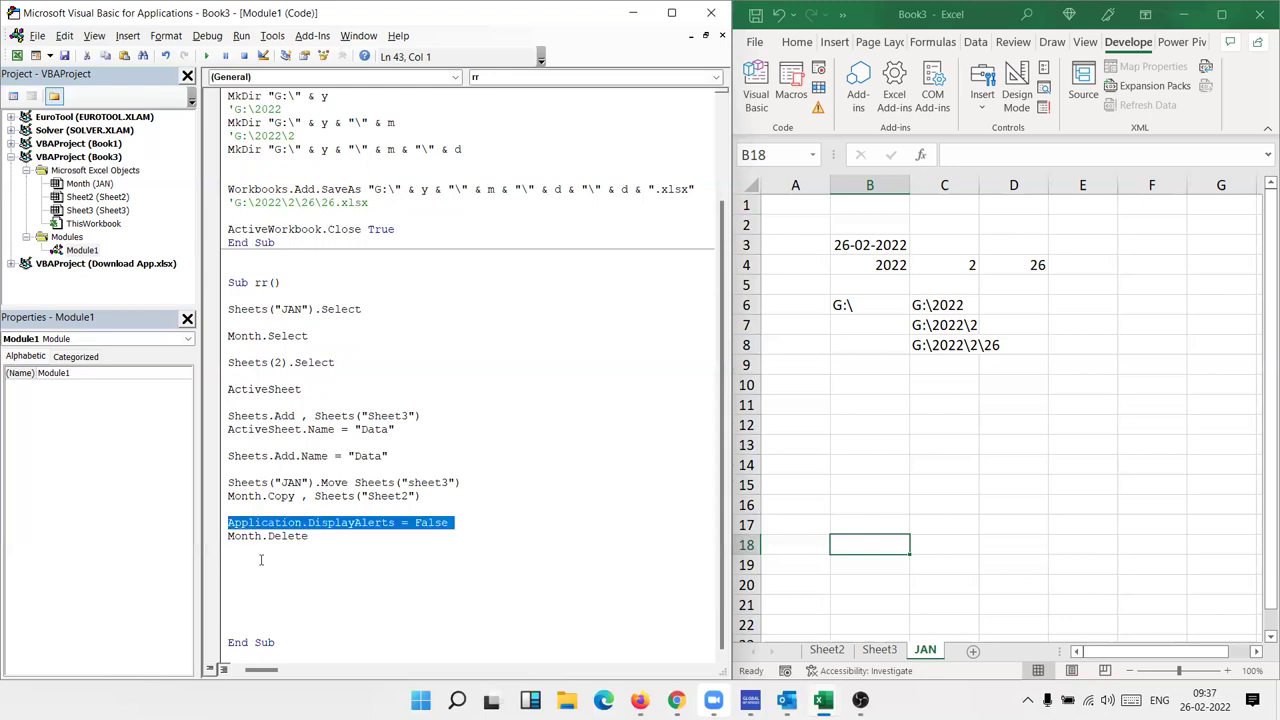
pyautogui.hotkey('ctrl', 'c')
pyautogui.press('Down')
pyautogui.hotkey('ctrl', 'v')
pyautogui.press('BackSpace')
pyautogui.press('BackSpace')
pyautogui.press('BackSpace')
pyautogui.press('BackSpace')
pyautogui.write('true')
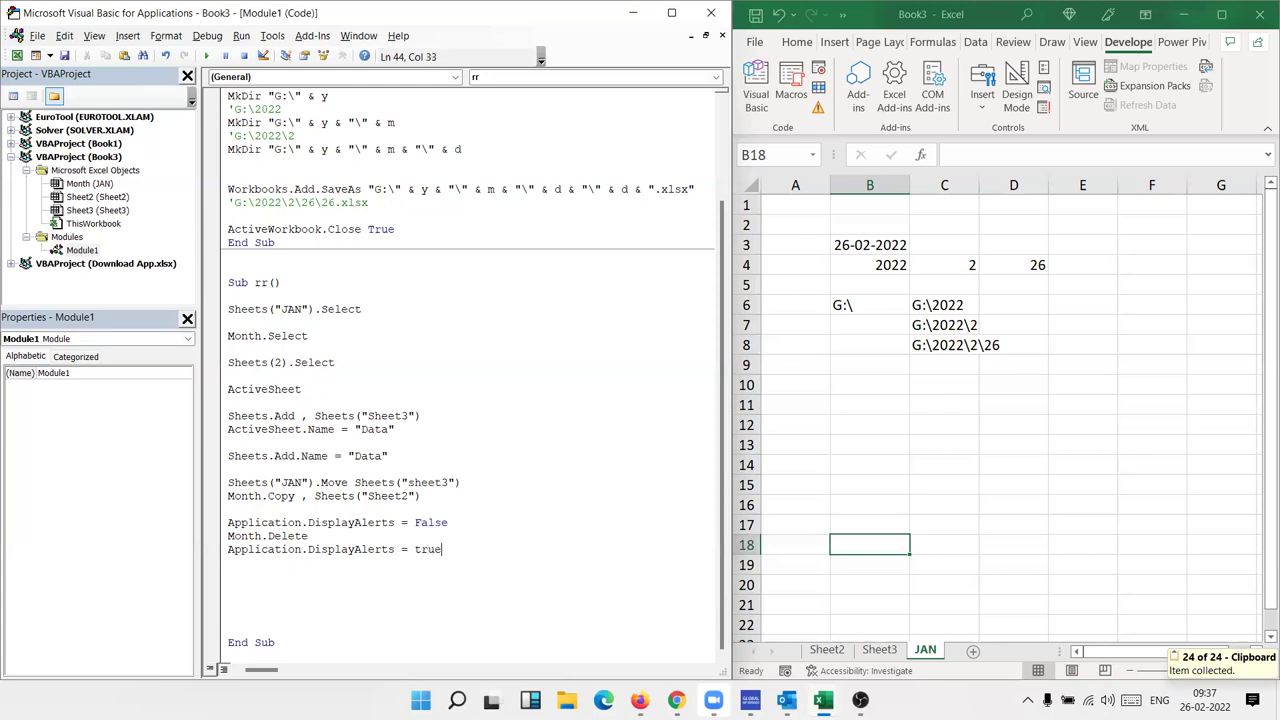
pyautogui.press('Down')
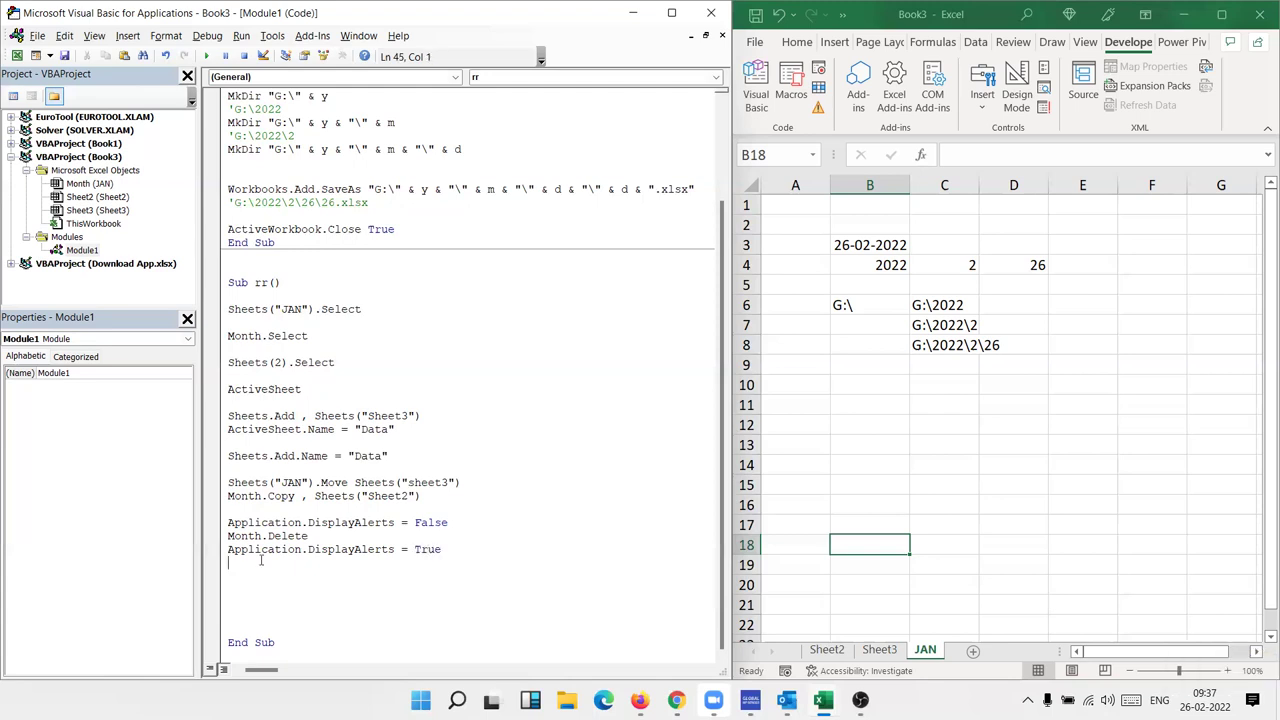
# Add the statement 'Month.Visible = xlSheetHidden' on a new line in macro rr
pyautogui.doubleClick(261, 283)
pyautogui.click(292, 588)
pyautogui.press('Return')
pyautogui.press('Return')
pyautogui.click(266, 549)
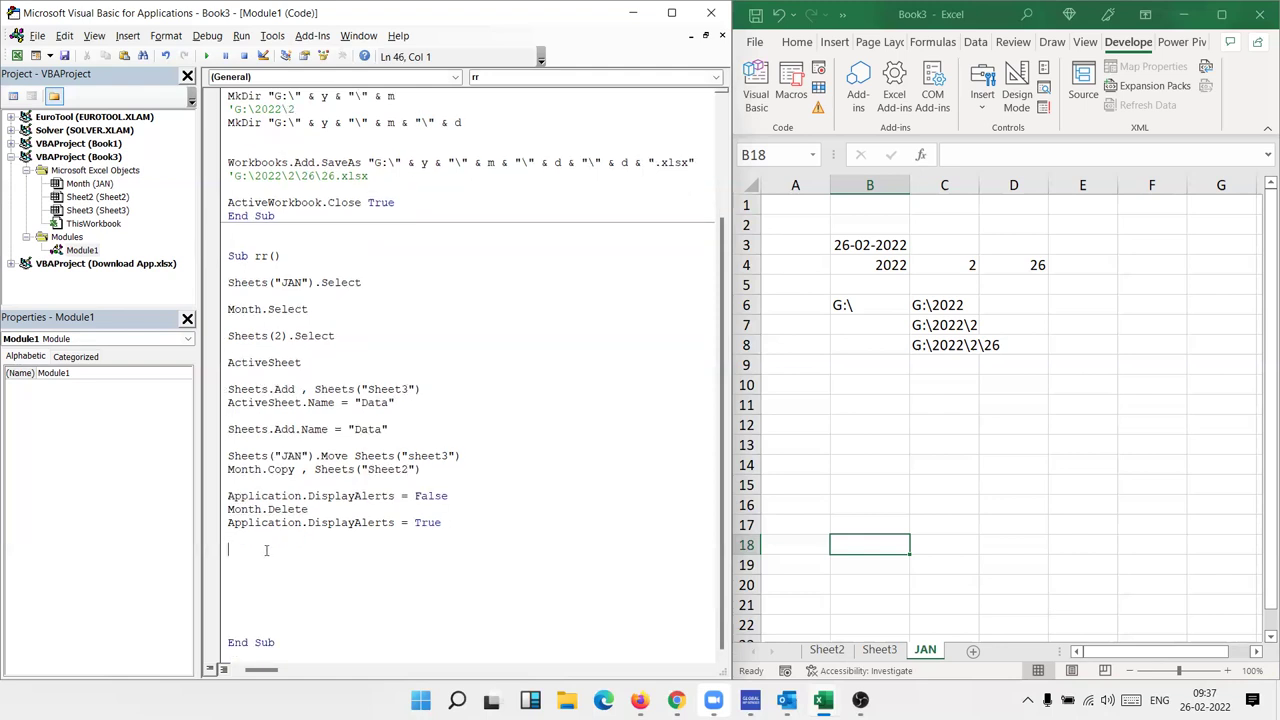
pyautogui.write('month.')
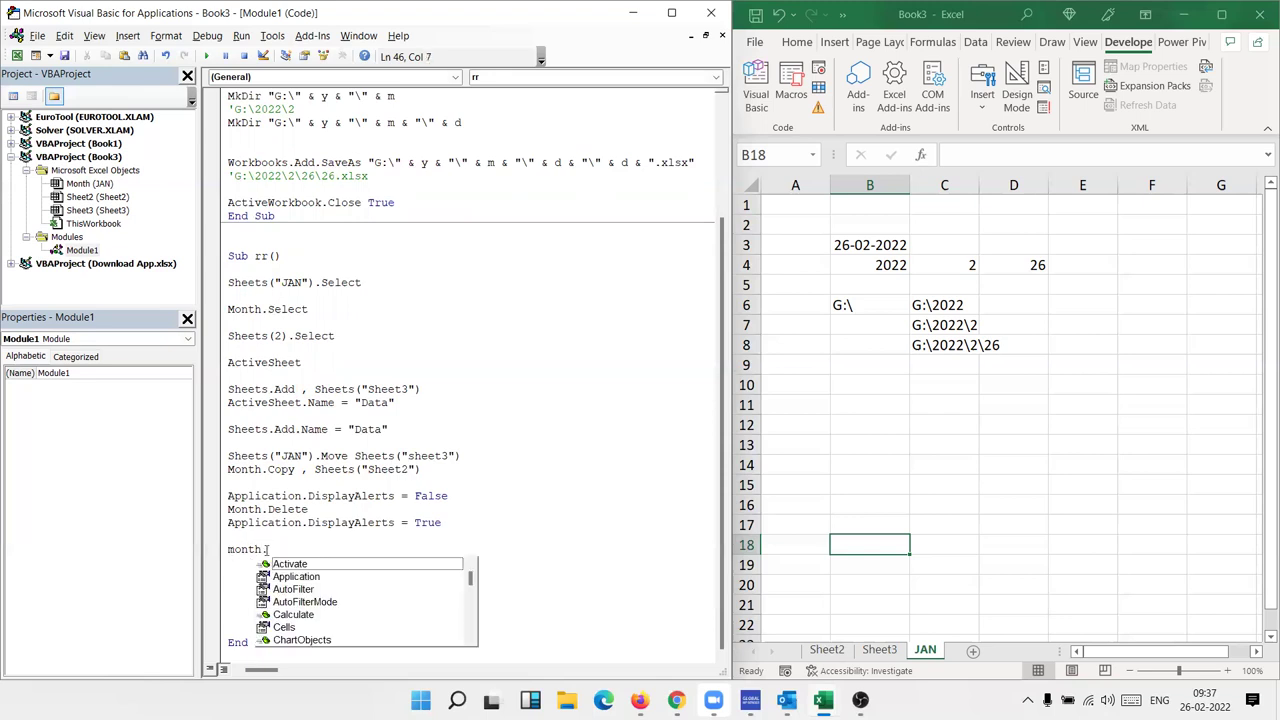
pyautogui.write('vi')
pyautogui.press('Tab')
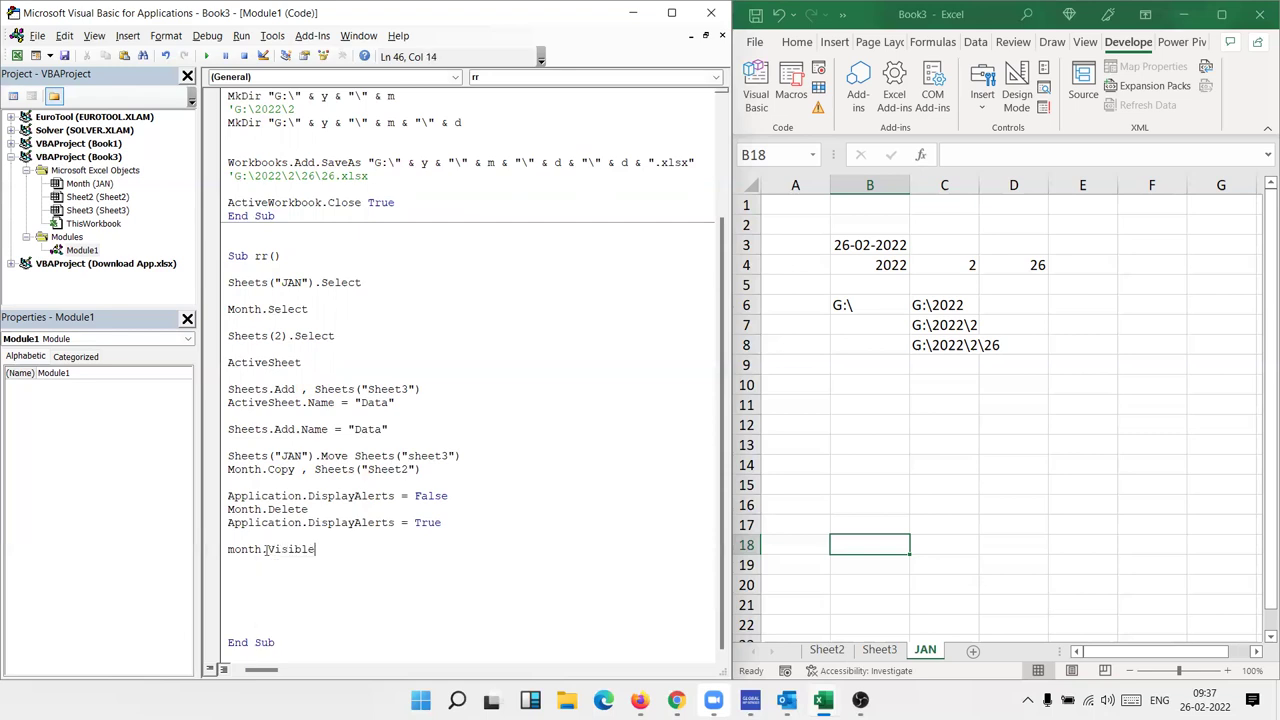
pyautogui.write('=')
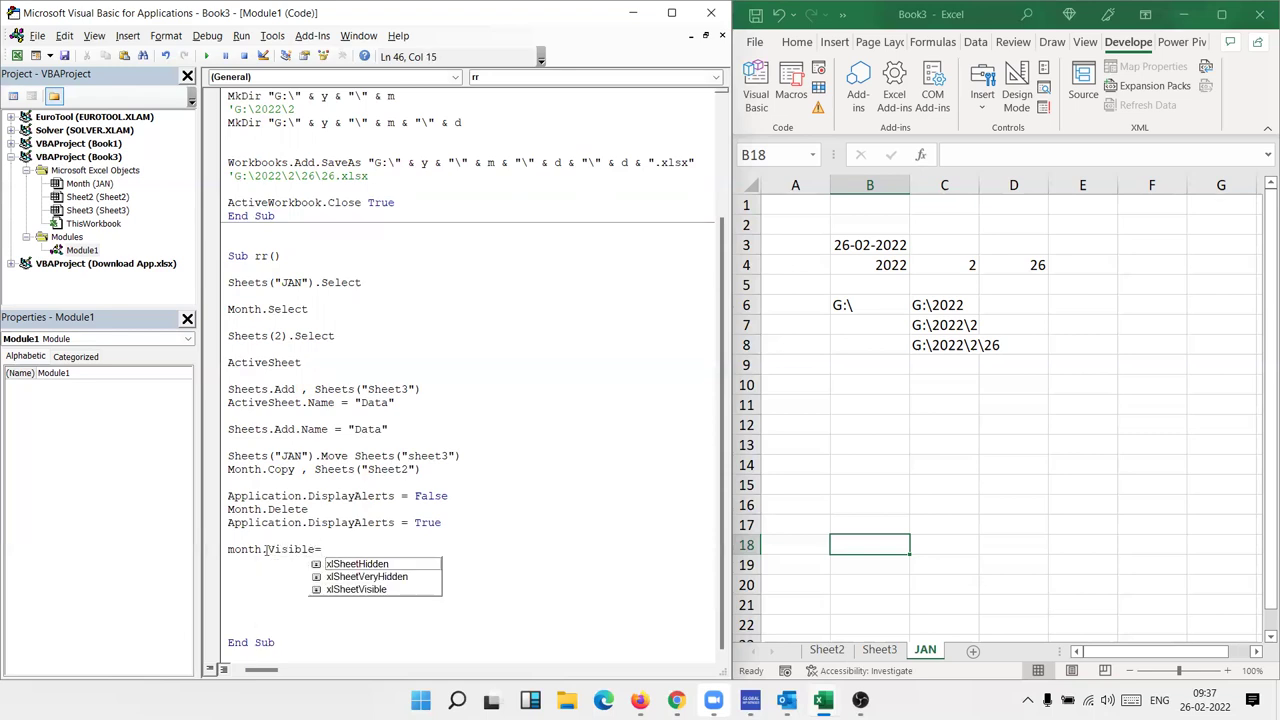
pyautogui.press('Down')
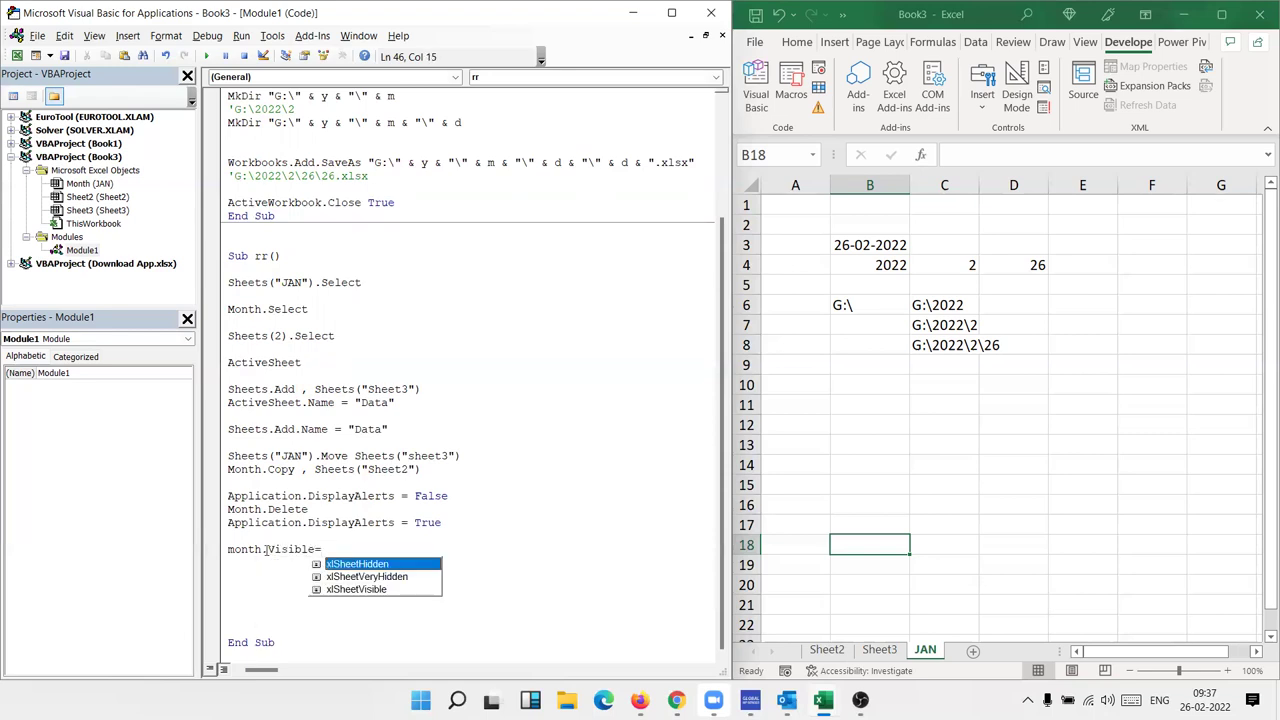
pyautogui.press('Tab')
pyautogui.click(357, 589)
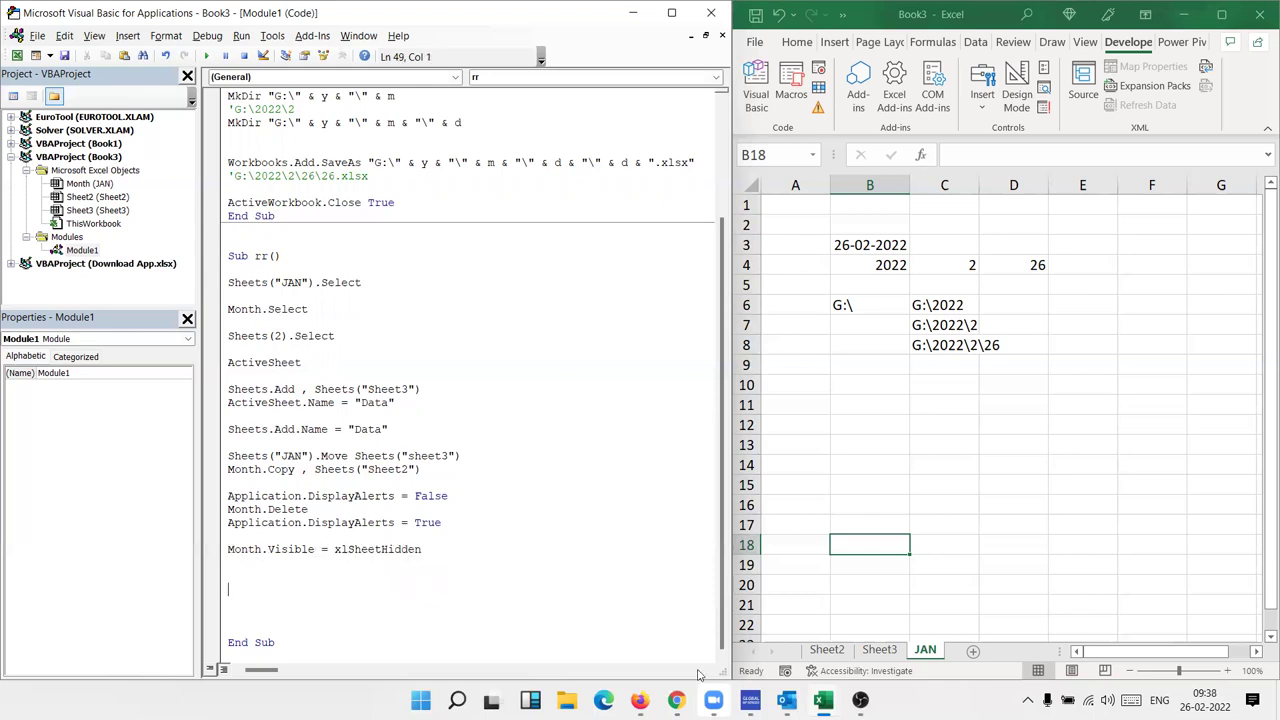
# Hide the JAN sheet from its tab menu, then unhide it again
pyautogui.rightClick(915, 652)
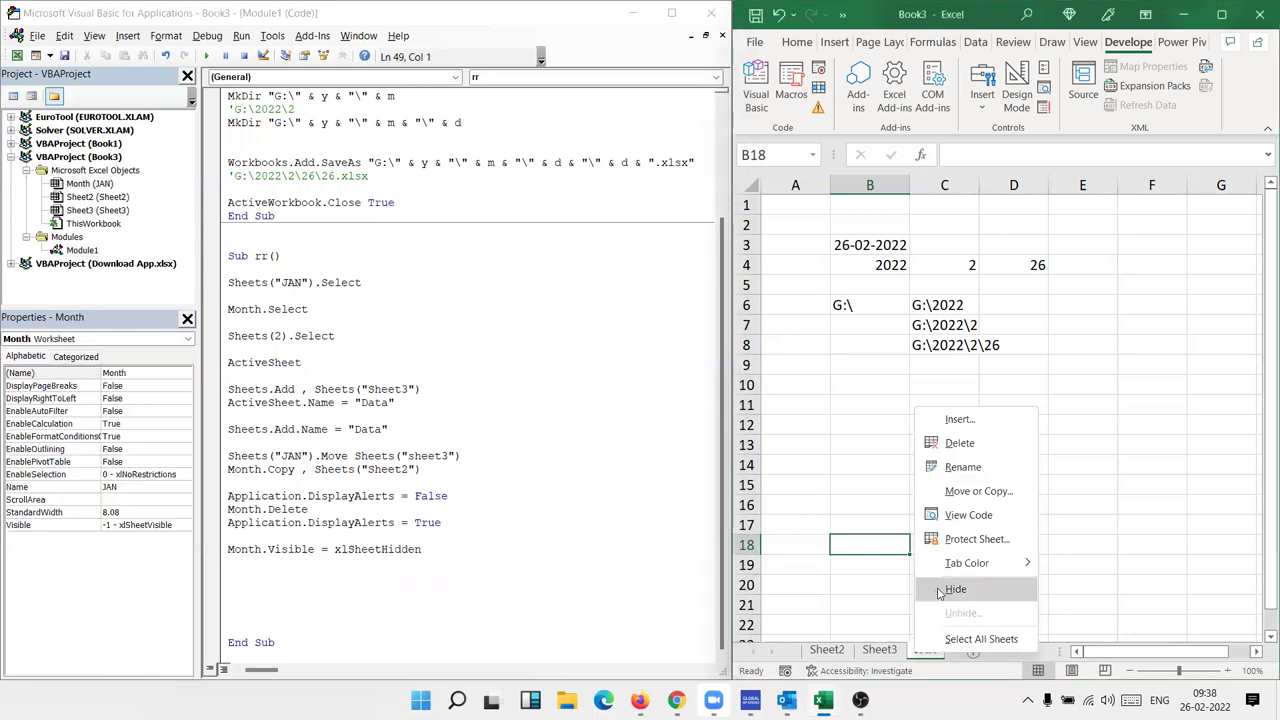
pyautogui.click(940, 591)
pyautogui.rightClick(875, 658)
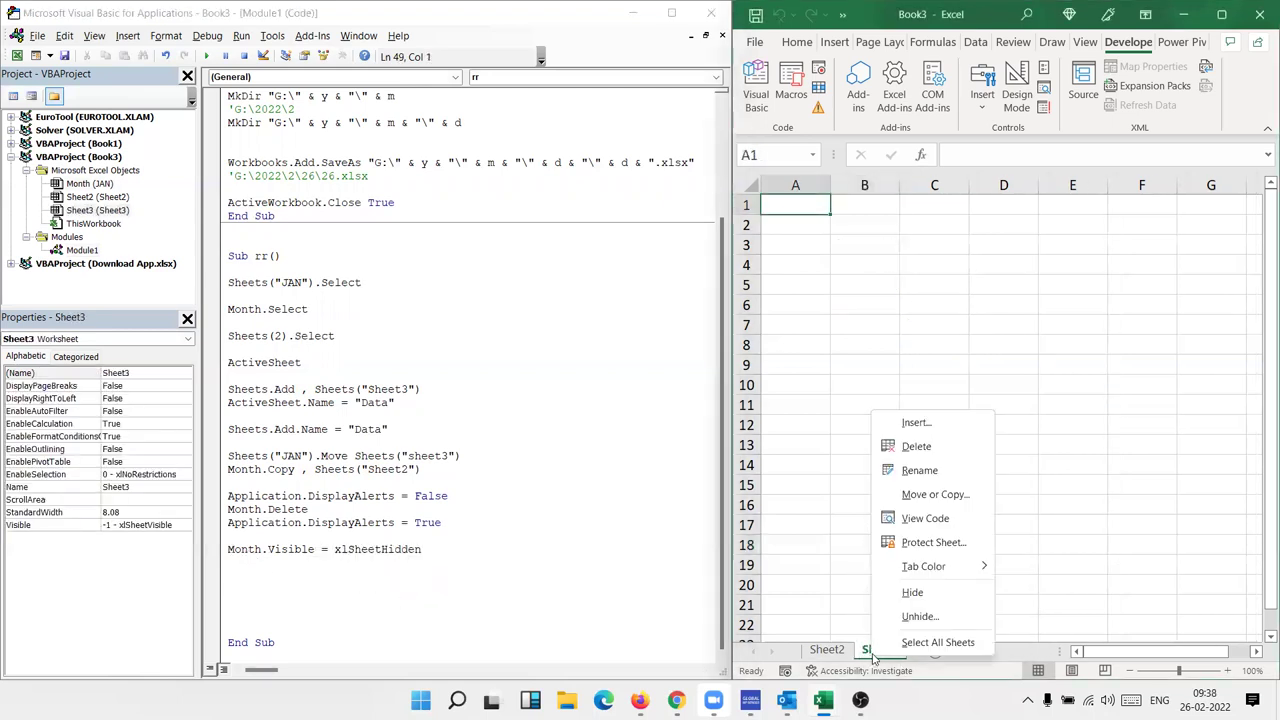
pyautogui.click(925, 614)
pyautogui.click(935, 656)
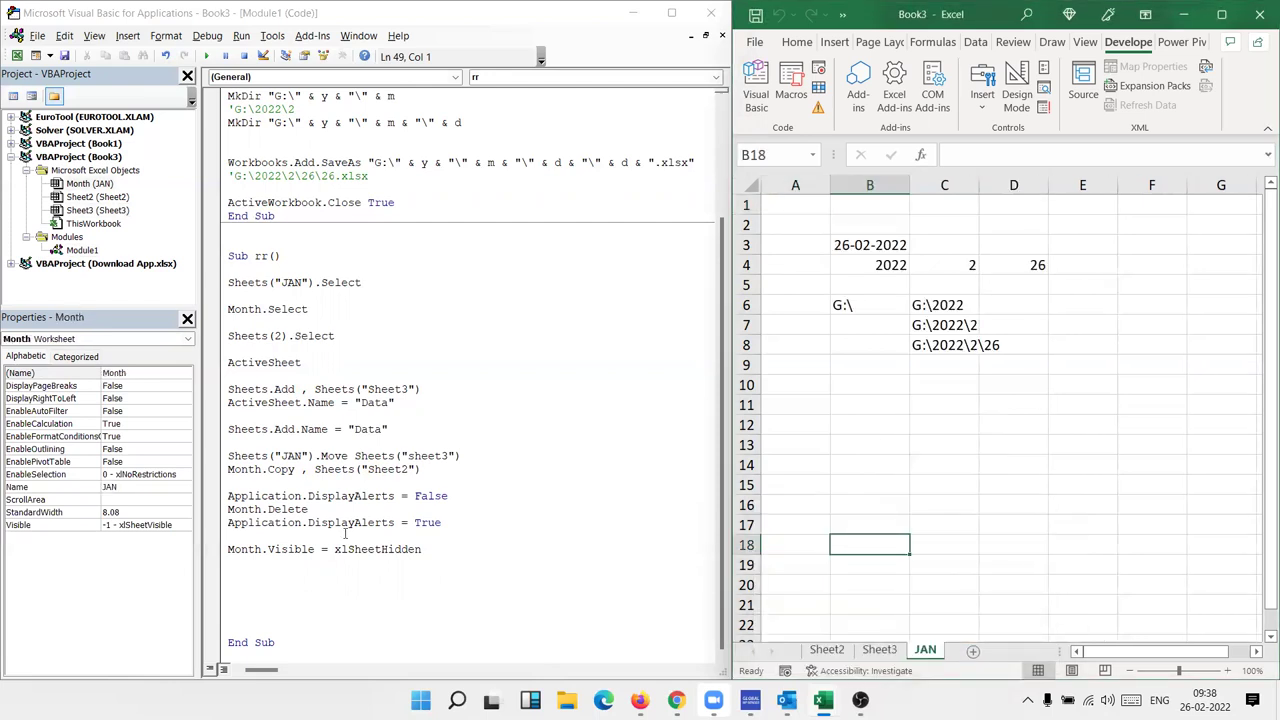
# Add the statement 'Month.Visible = xlSheetVeryHidden' below the xlSheetHidden line
pyautogui.click(243, 565)
pyautogui.write('month.')
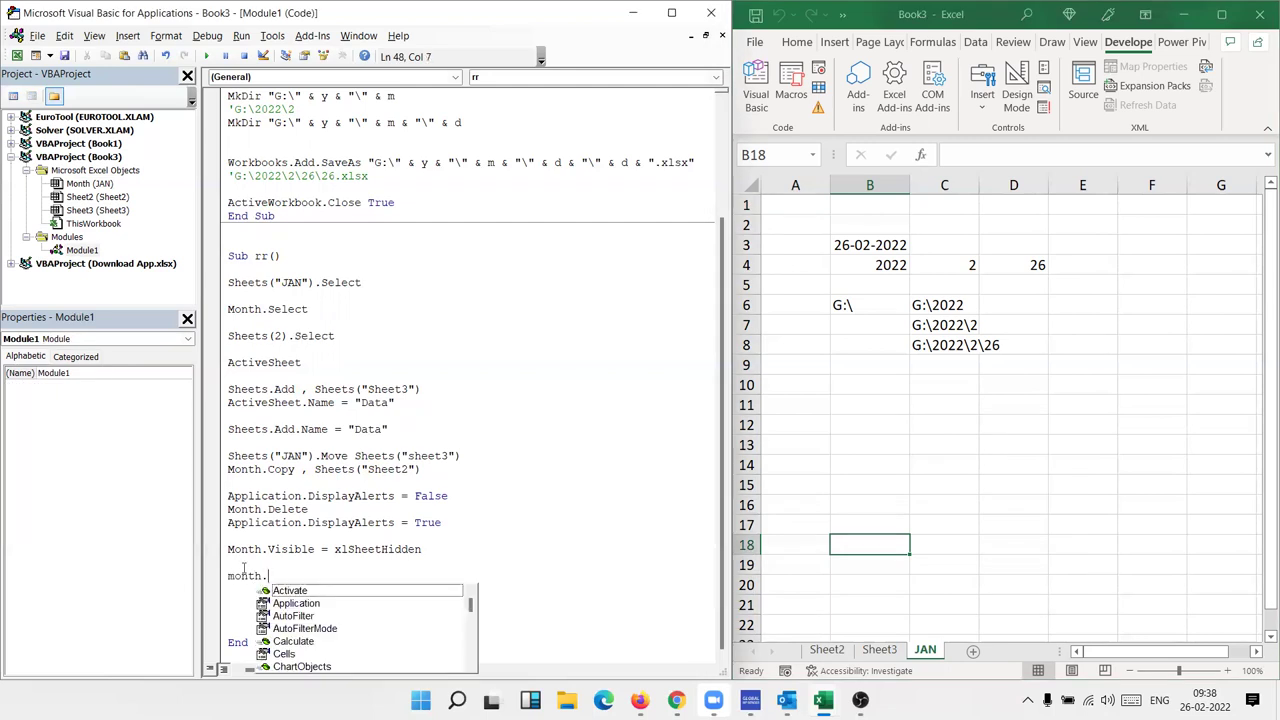
pyautogui.write('V')
pyautogui.press('Tab')
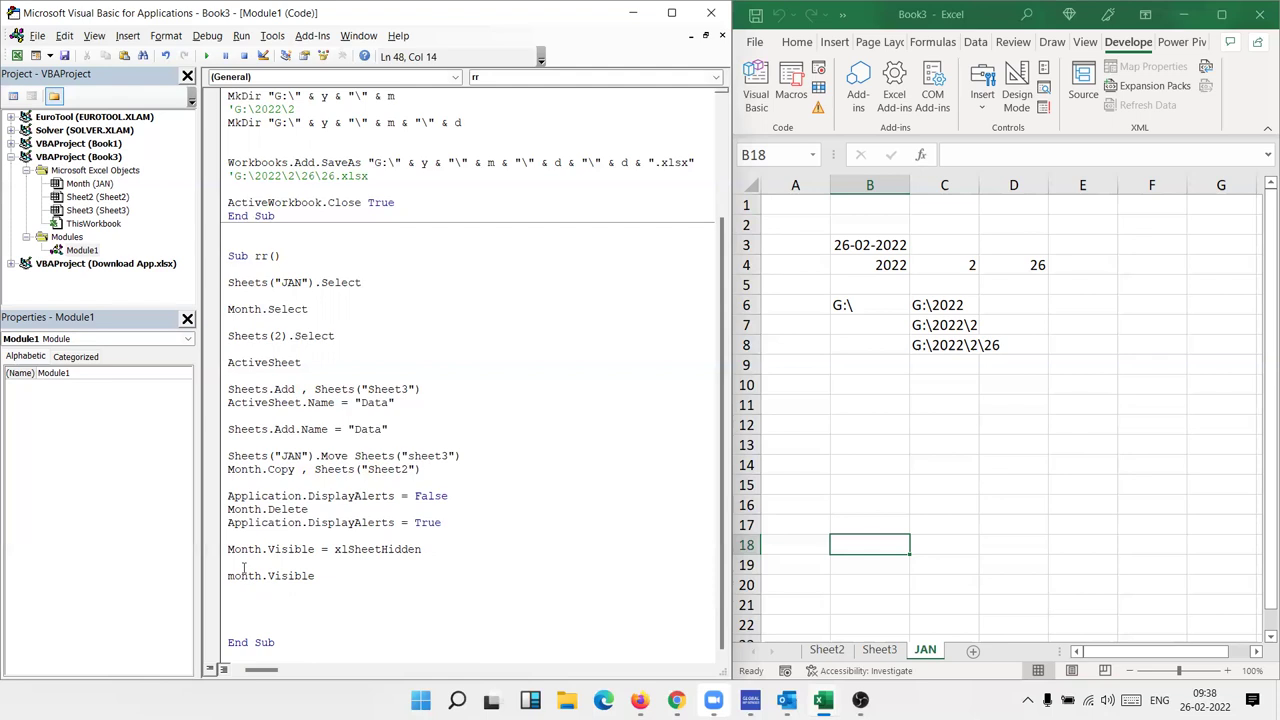
pyautogui.write('=')
pyautogui.press('Down')
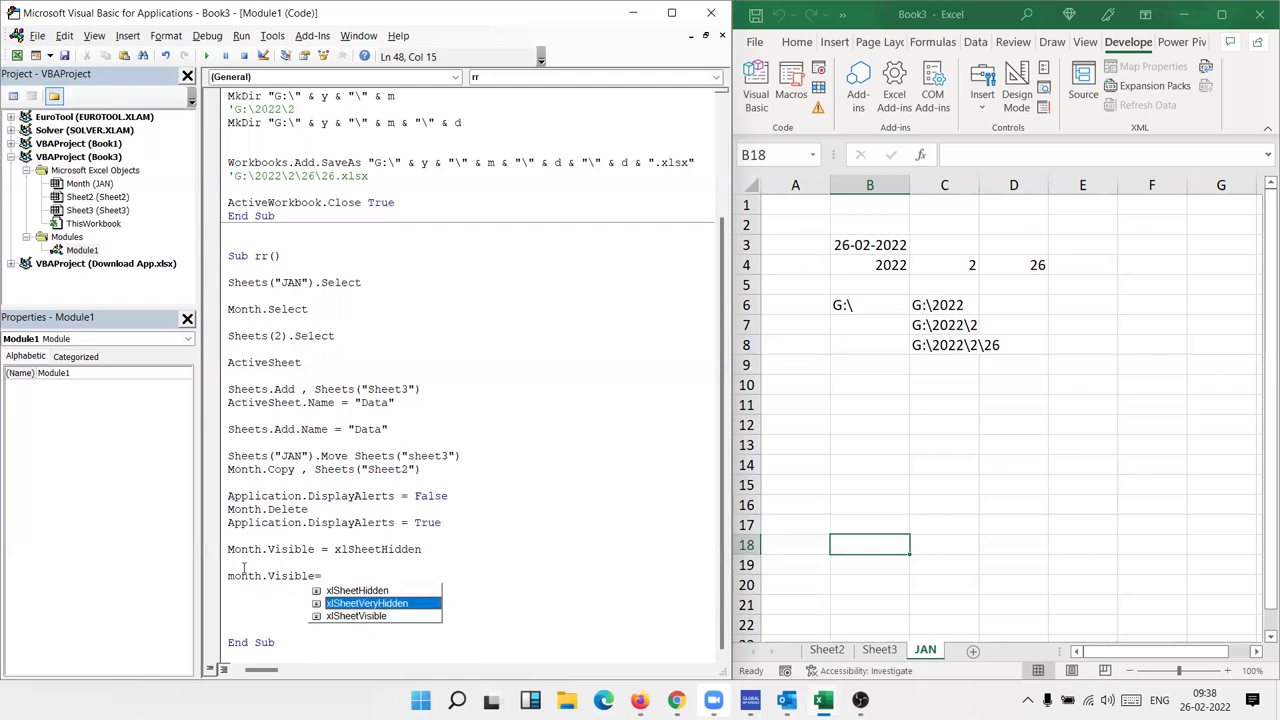
pyautogui.press('Return')
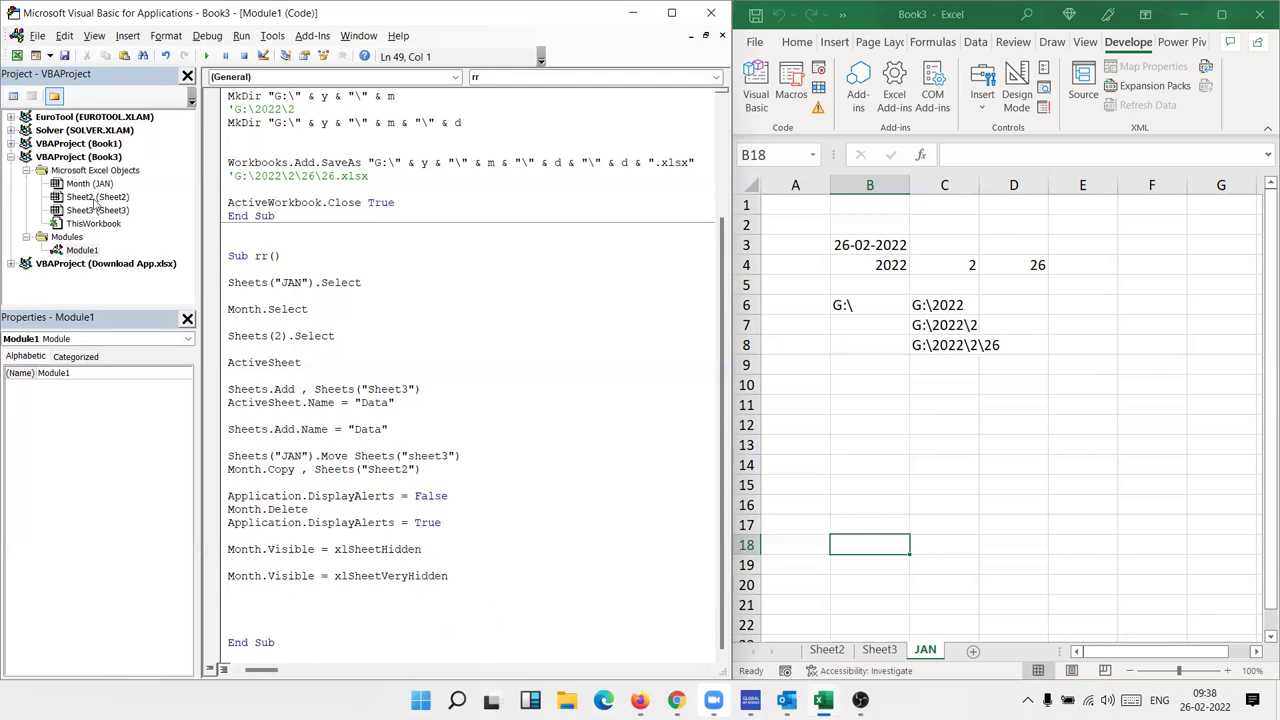
# Check the Month sheet's Visible property choices in the Properties window, leaving xlSheetVisible
pyautogui.click(93, 186)
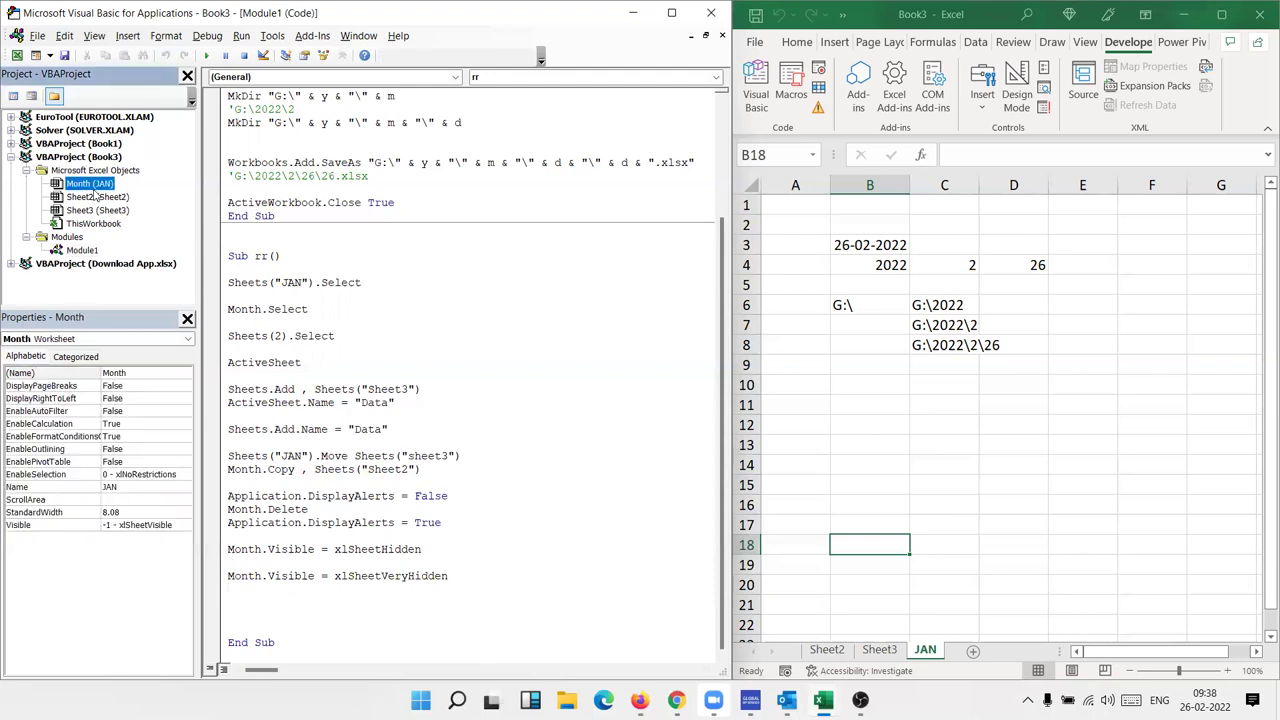
pyautogui.click(177, 526)
pyautogui.click(184, 526)
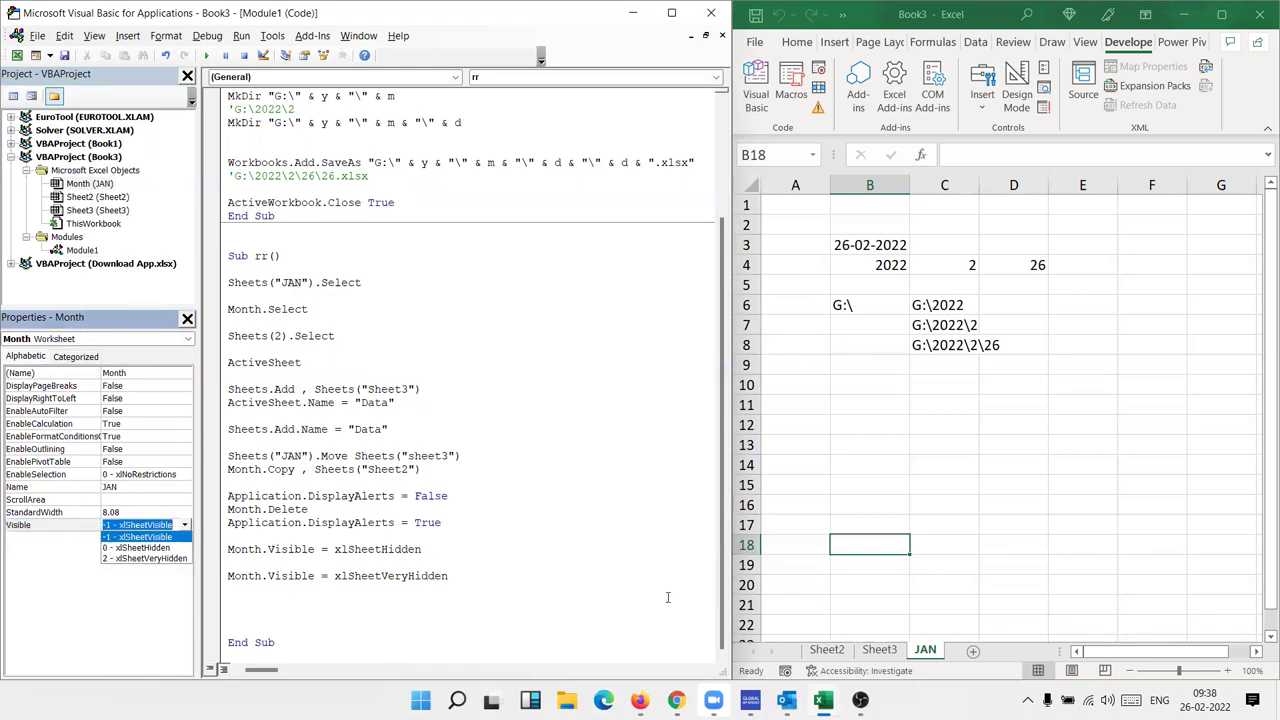
pyautogui.click(182, 537)
pyautogui.rightClick(932, 657)
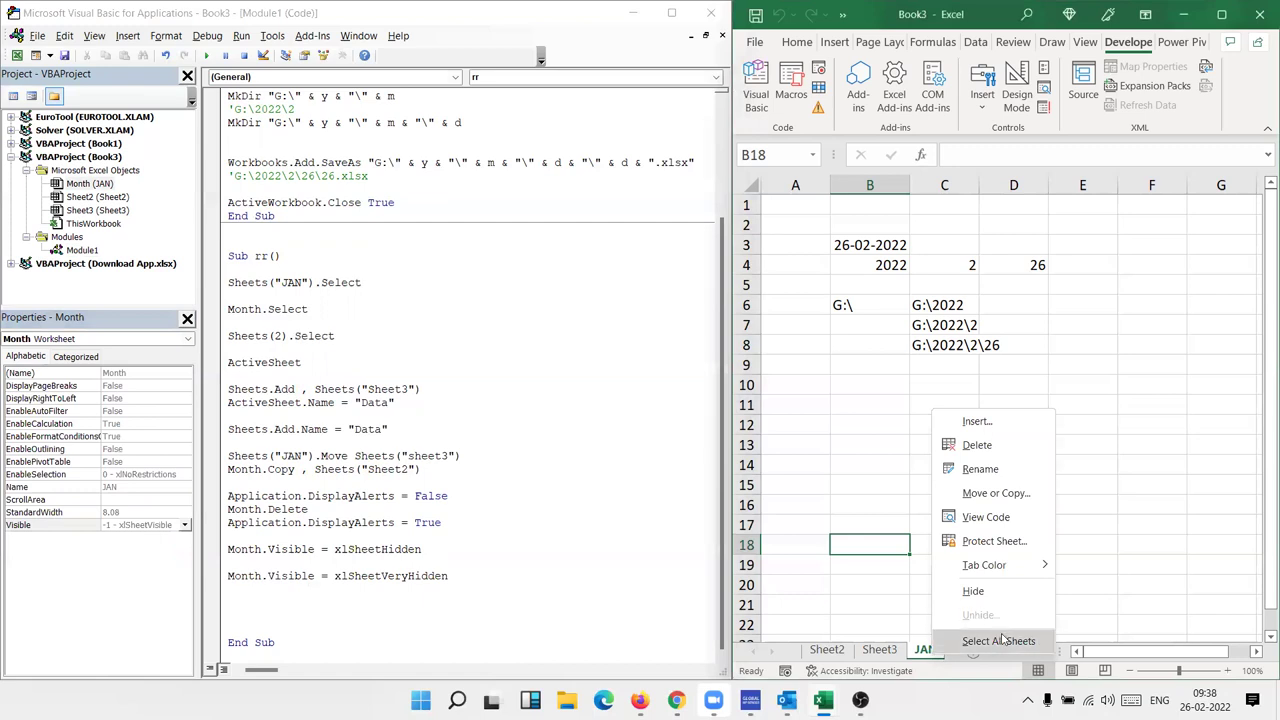
# Add 'Month.Visible = xlSheetVisible' below the xlSheetVeryHidden statement in macro rr
pyautogui.click(322, 607)
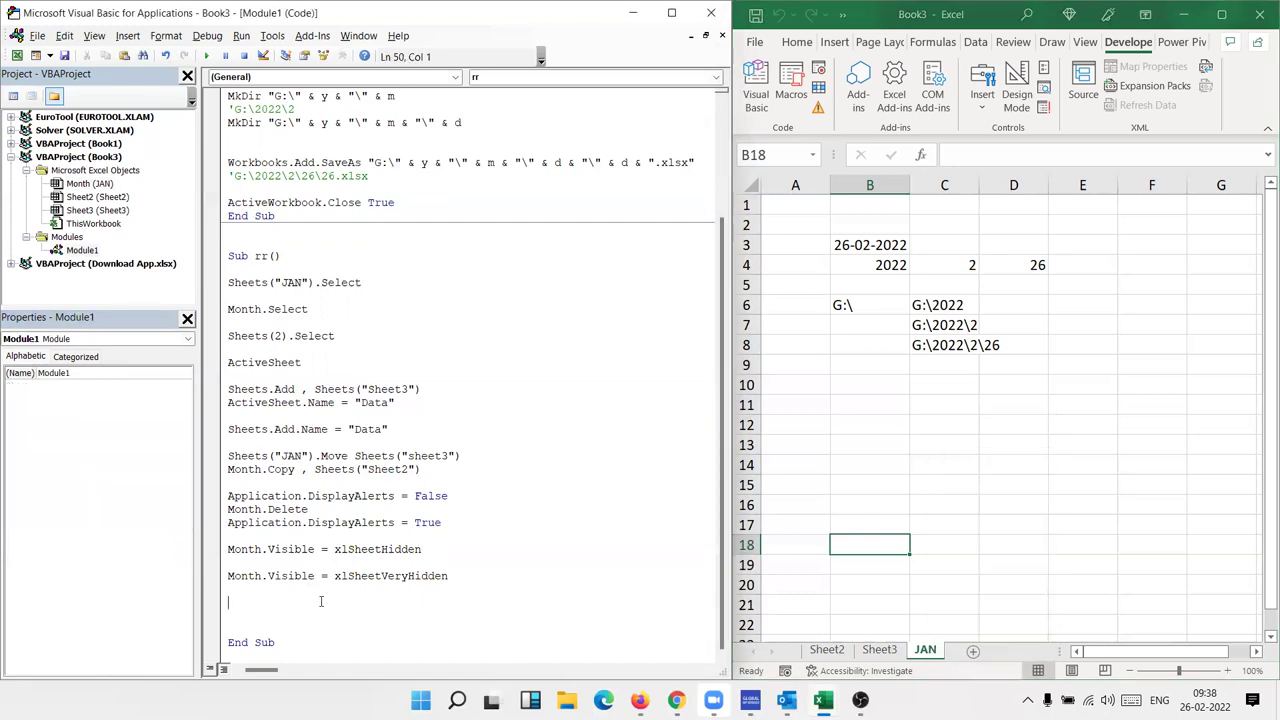
pyautogui.write('month.Vis')
pyautogui.press('Tab')
pyautogui.write('=')
pyautogui.press('Down')
pyautogui.press('Down')
pyautogui.press('Tab')
pyautogui.press('Return')
pyautogui.press('Return')
pyautogui.press('Return')
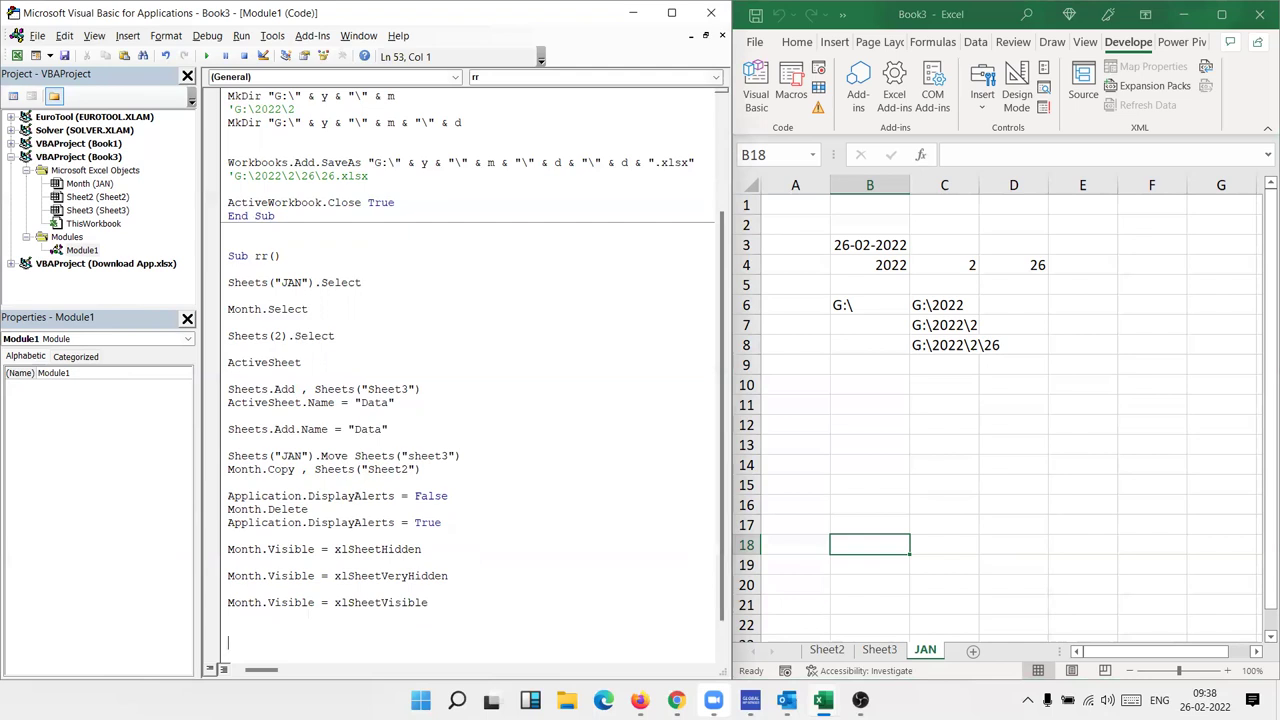
pyautogui.press('Down')
pyautogui.press('Down')
pyautogui.press('Up')
pyautogui.press('Up')
pyautogui.press('Up')
pyautogui.press('Up')
pyautogui.press('Up')
pyautogui.press('Up')
pyautogui.hotkey('shift', 'Down')
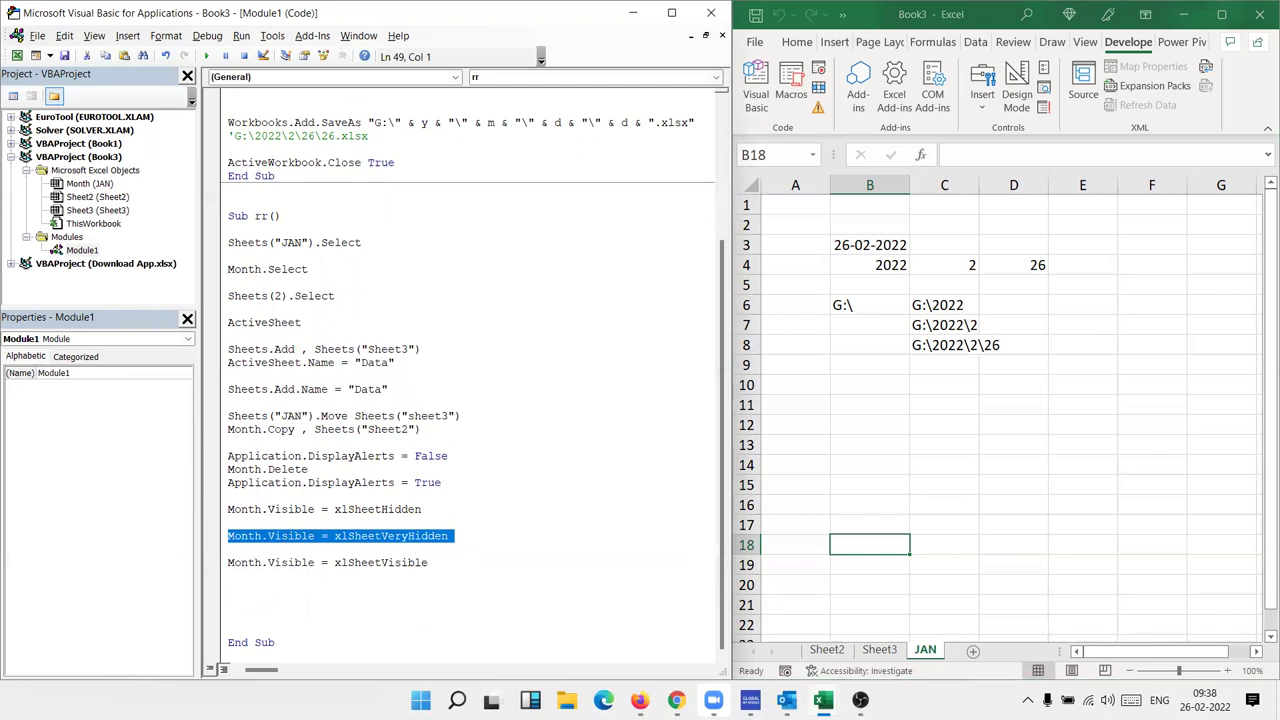
pyautogui.press('Right')
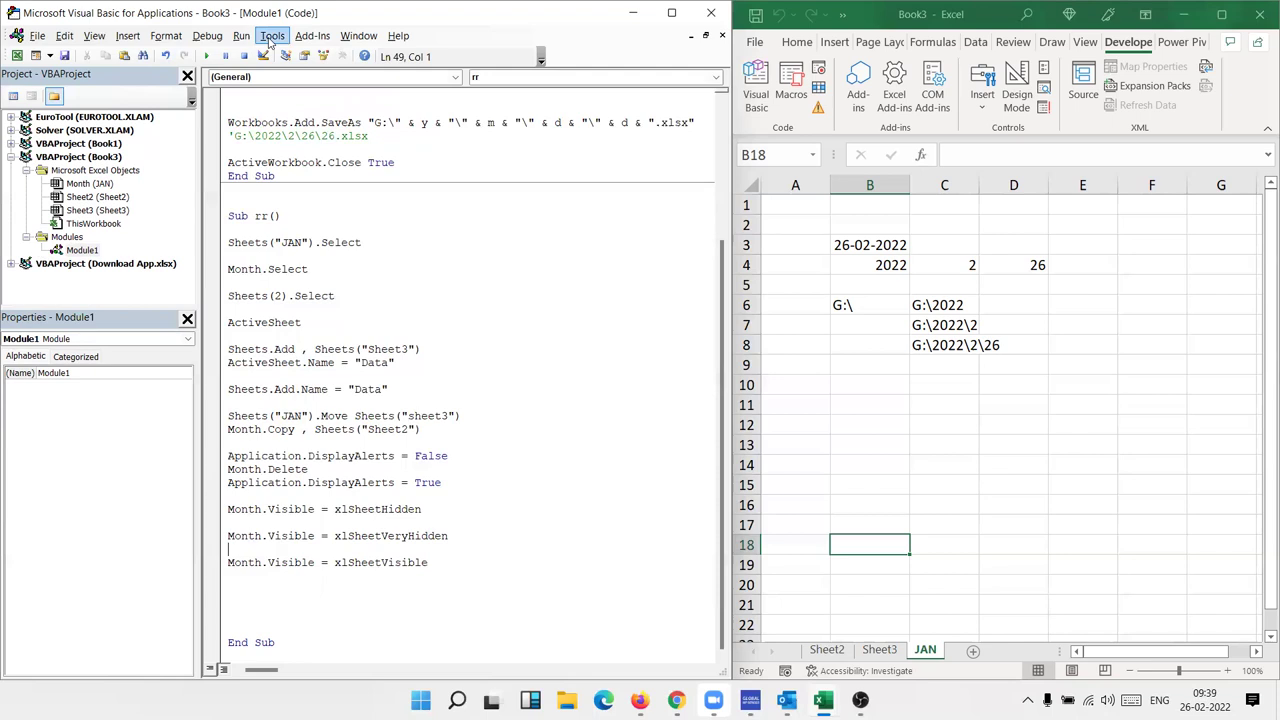
pyautogui.click(272, 36)
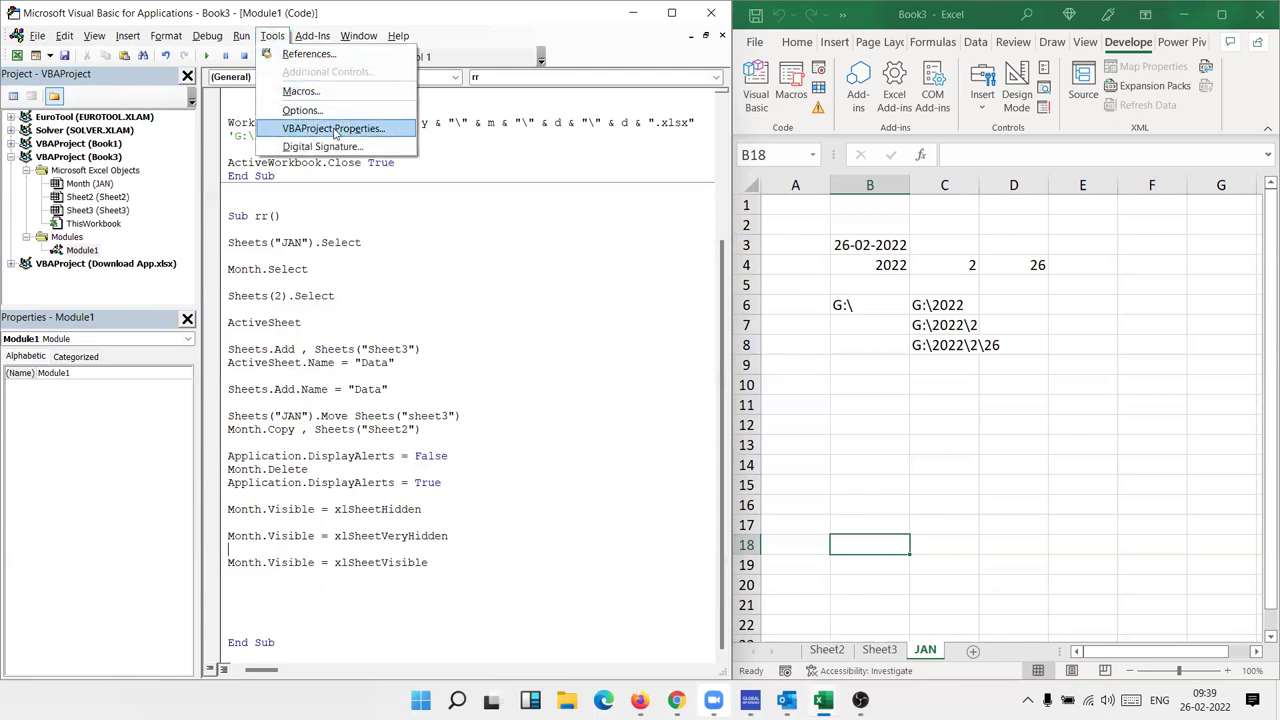
pyautogui.click(336, 130)
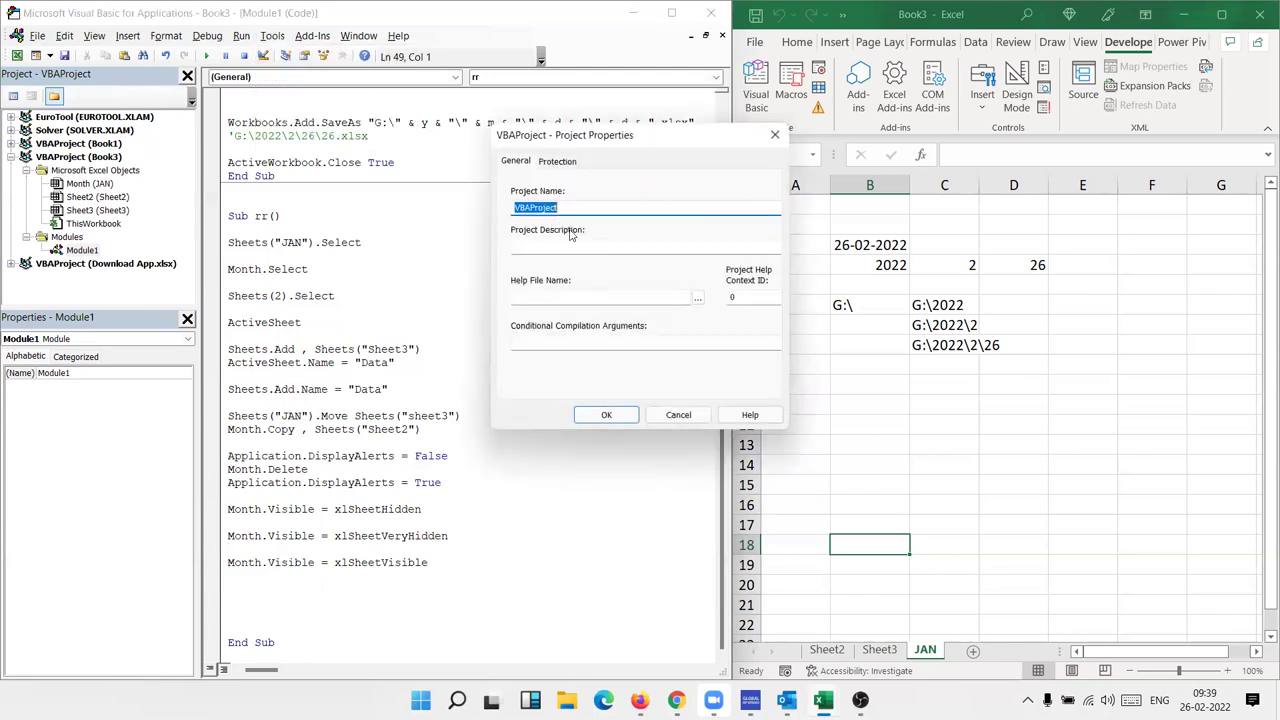
pyautogui.click(562, 163)
pyautogui.click(567, 217)
pyautogui.click(626, 317)
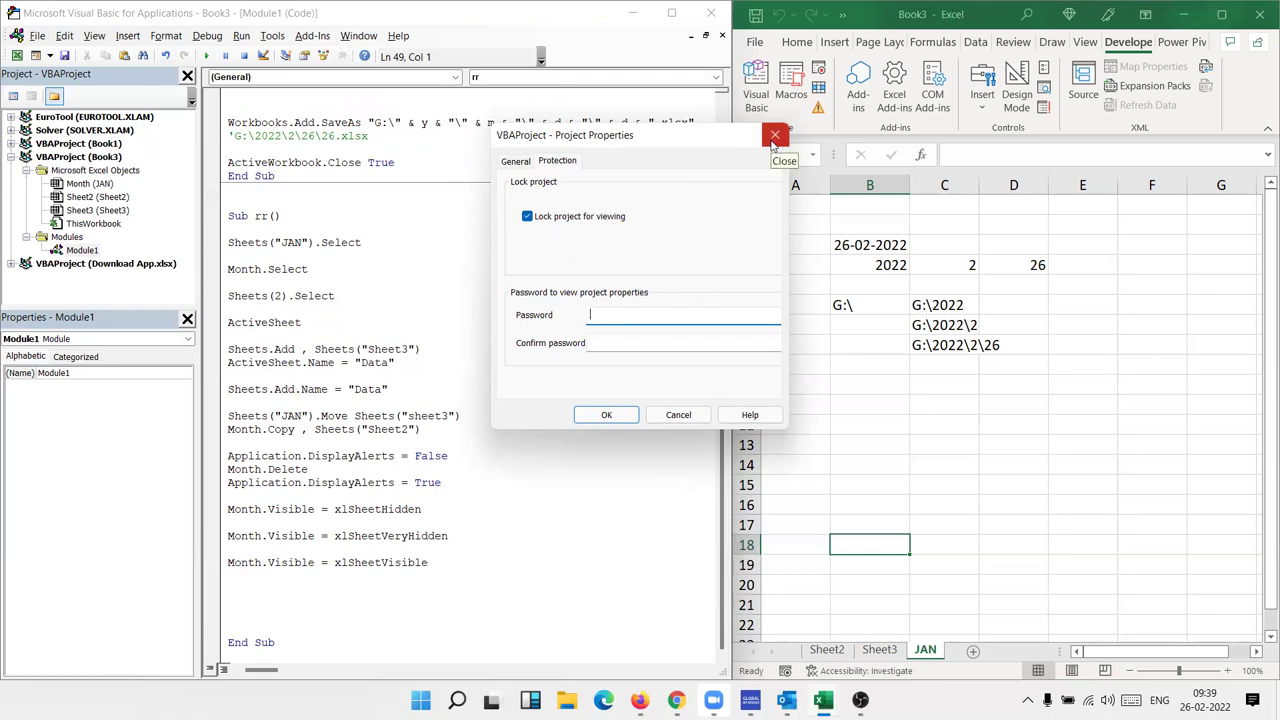
pyautogui.click(772, 146)
pyautogui.click(251, 588)
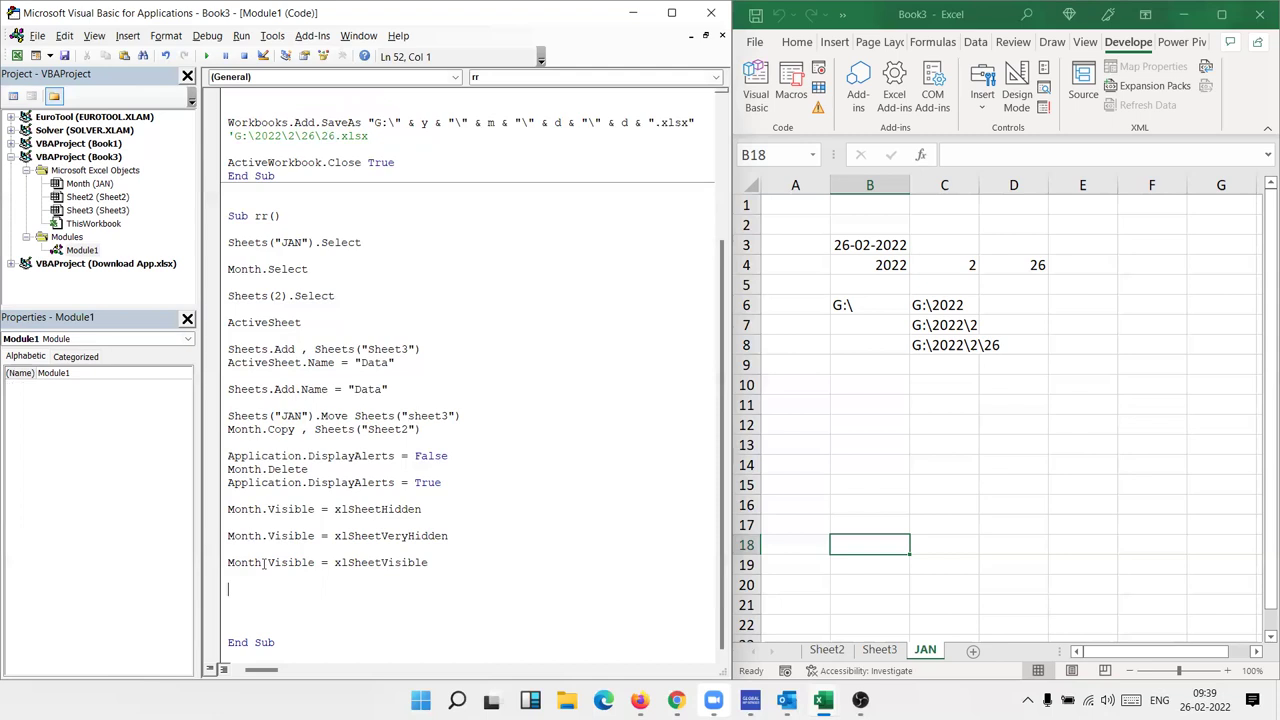
# Add a Month.Protect statement with the sheet password
pyautogui.write('month.')
pyautogui.write('pr')
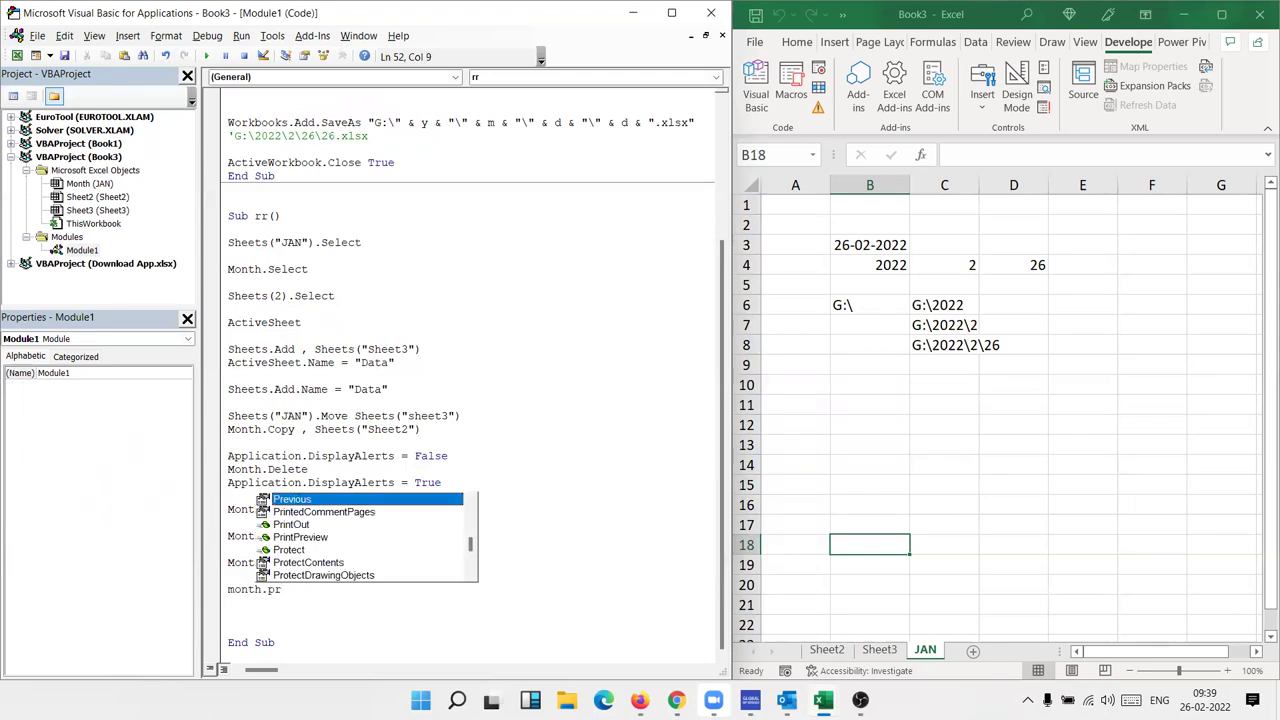
pyautogui.press('Down')
pyautogui.press('Down')
pyautogui.press('Down')
pyautogui.press('Down')
pyautogui.press('Tab')
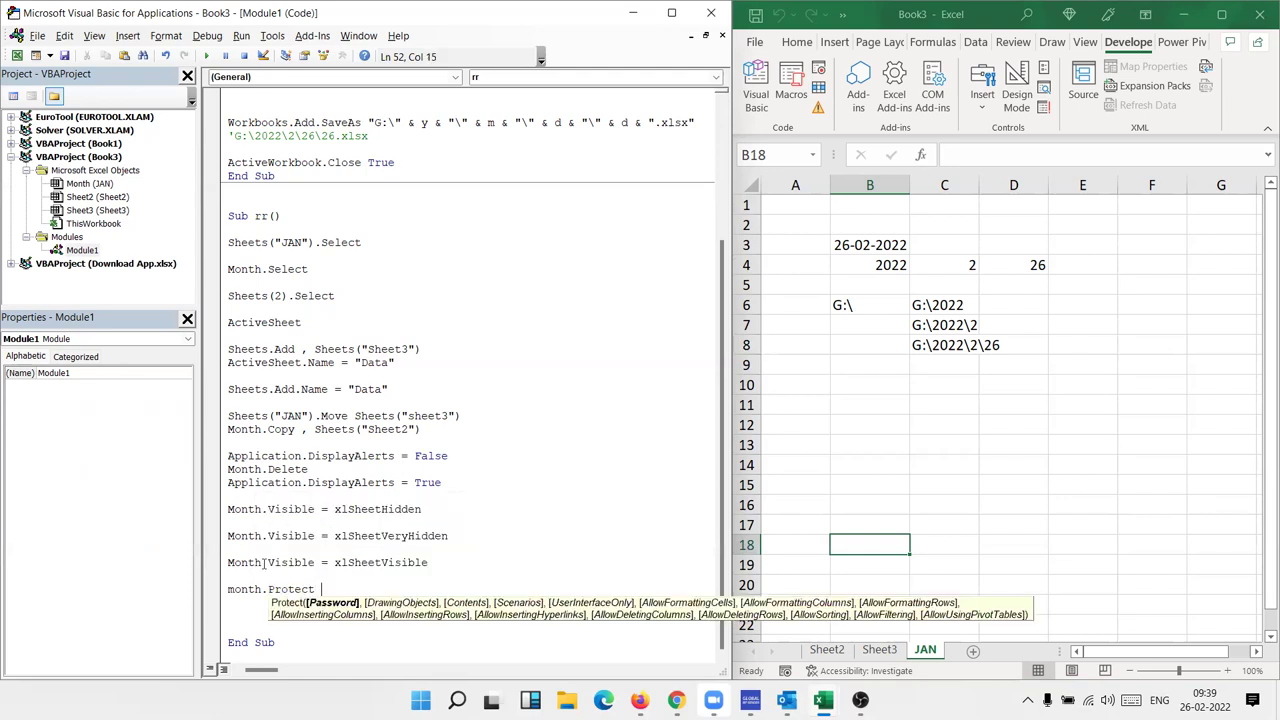
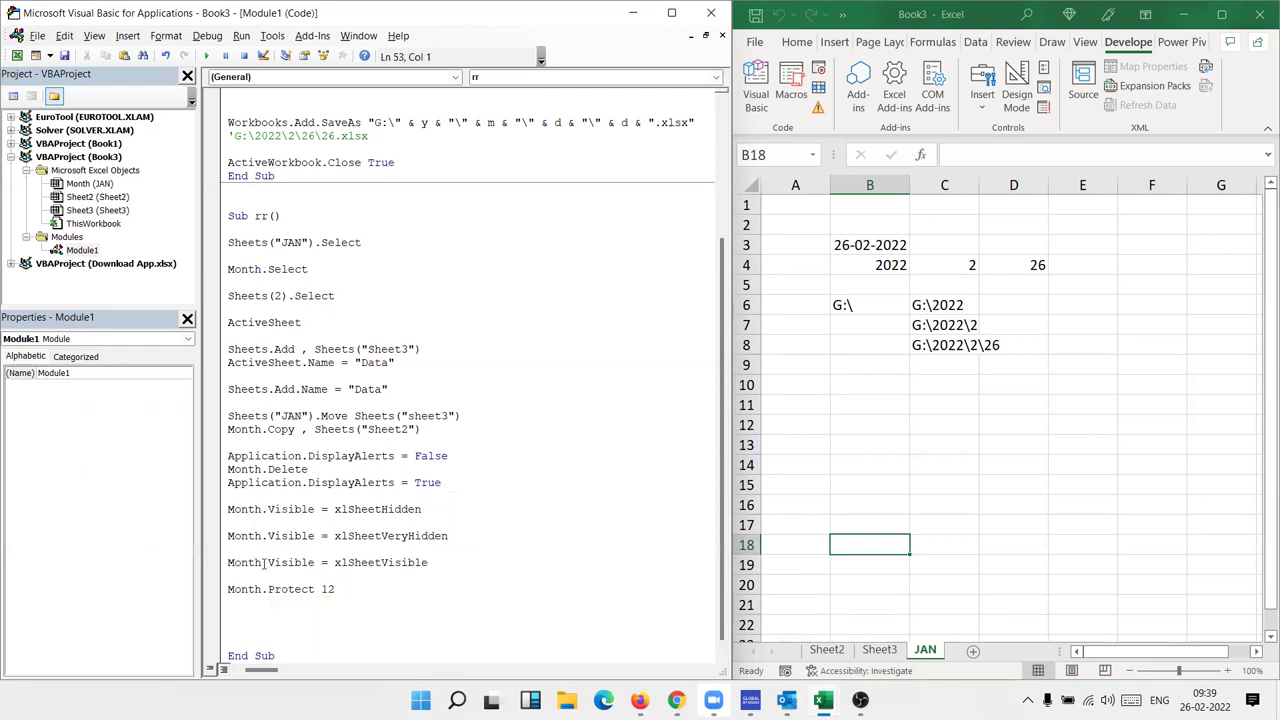
pyautogui.press('Return')
# Add a Month.Unprotect statement using the same password
pyautogui.write('month')
pyautogui.write('.')
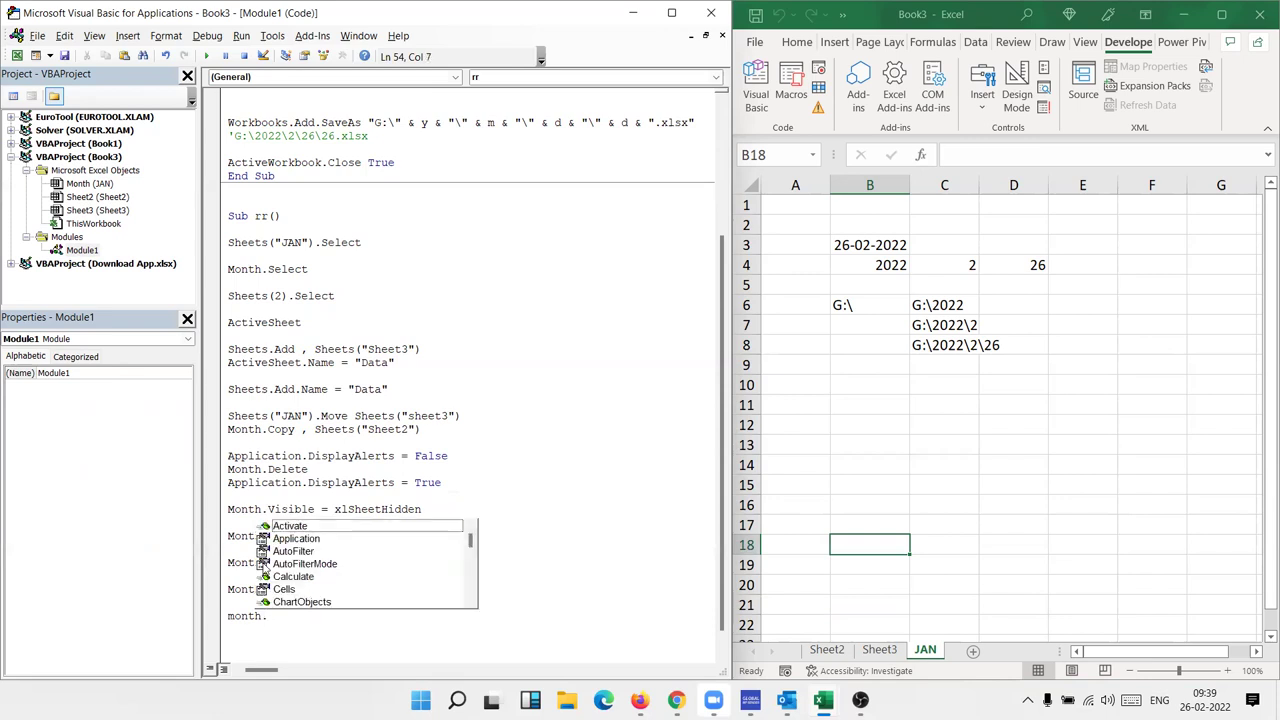
pyautogui.write('un')
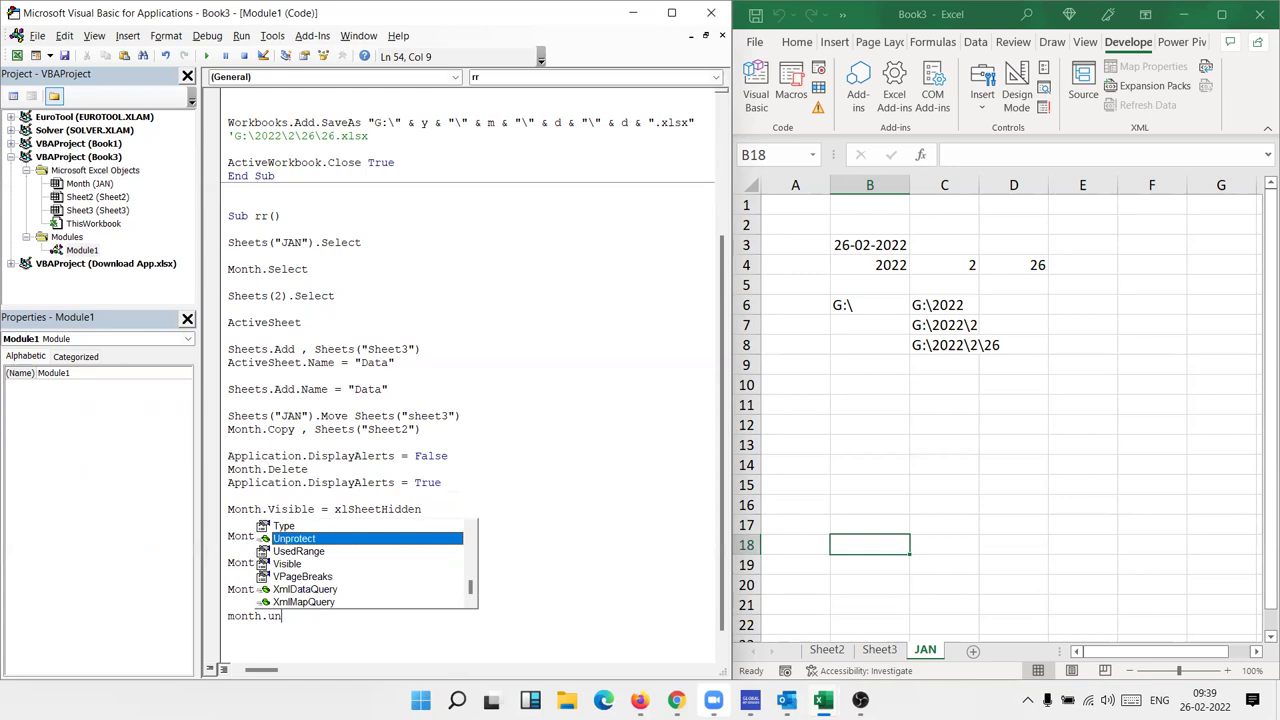
pyautogui.press('Tab')
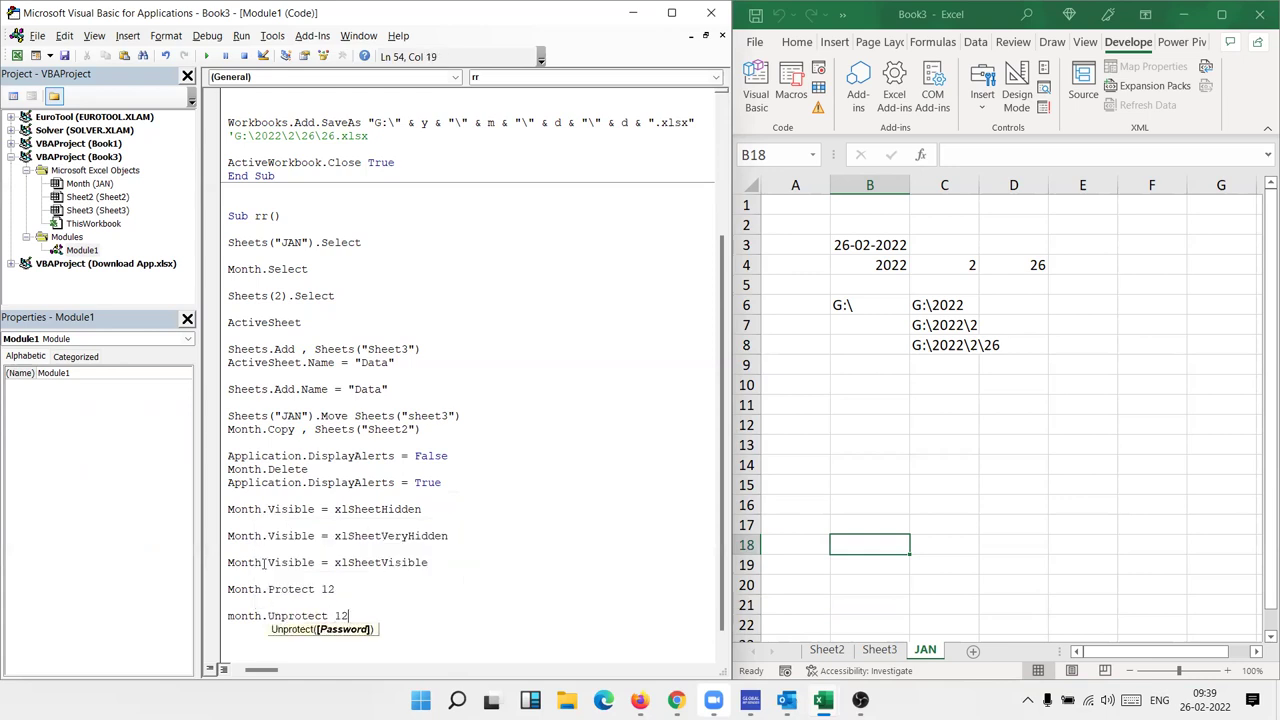
pyautogui.press('Return')
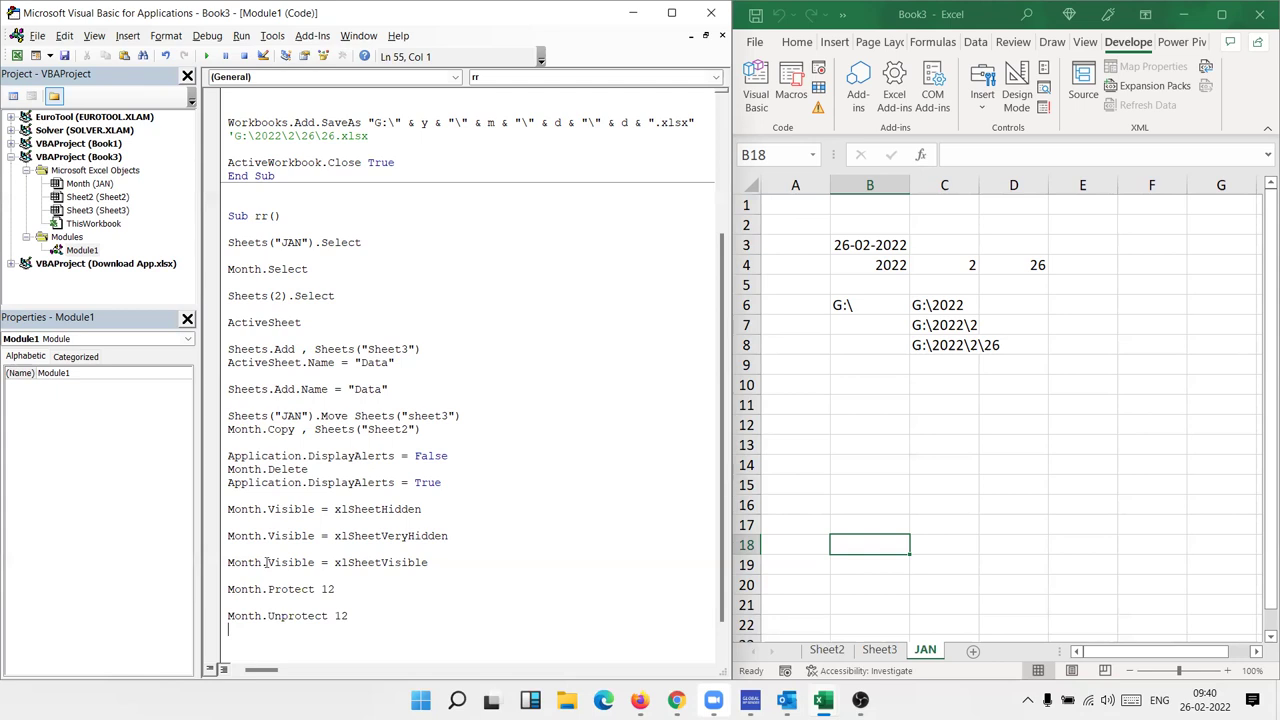
pyautogui.doubleClick(263, 323)
pyautogui.doubleClick(260, 296)
pyautogui.click(244, 256)
pyautogui.click(241, 268)
pyautogui.moveTo(300, 323); pyautogui.dragTo(244, 234)
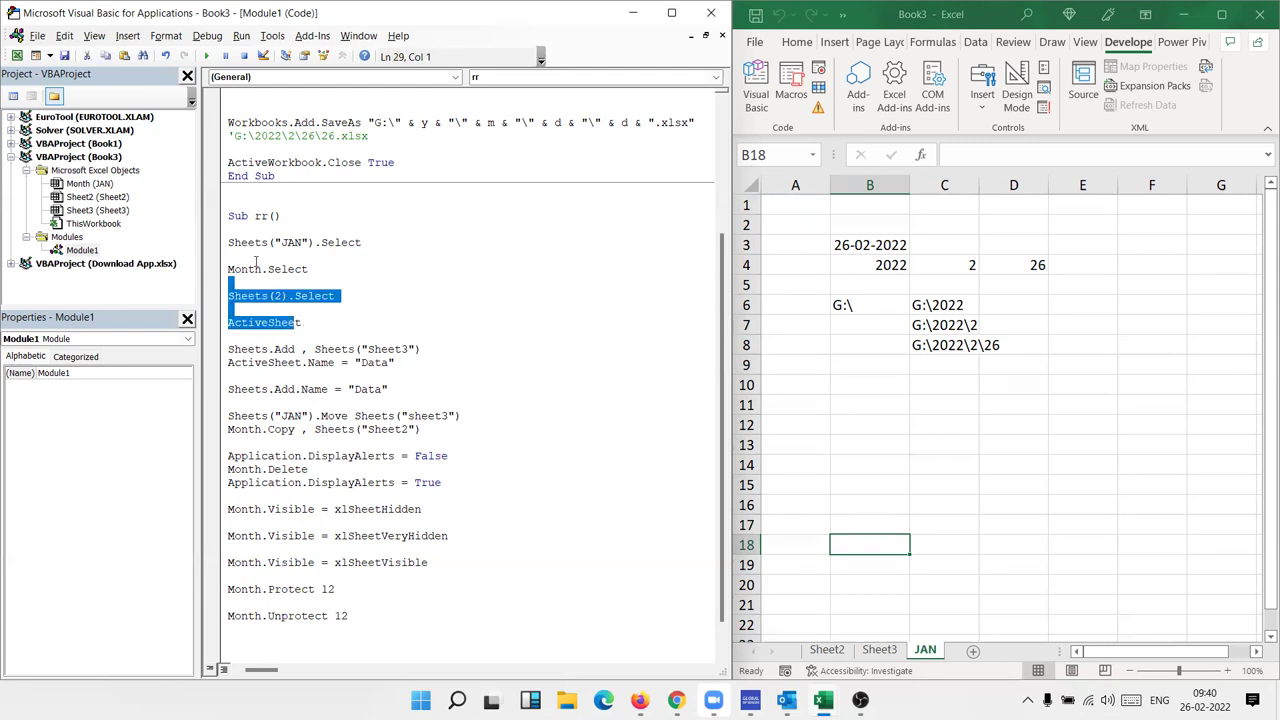
pyautogui.click(333, 254)
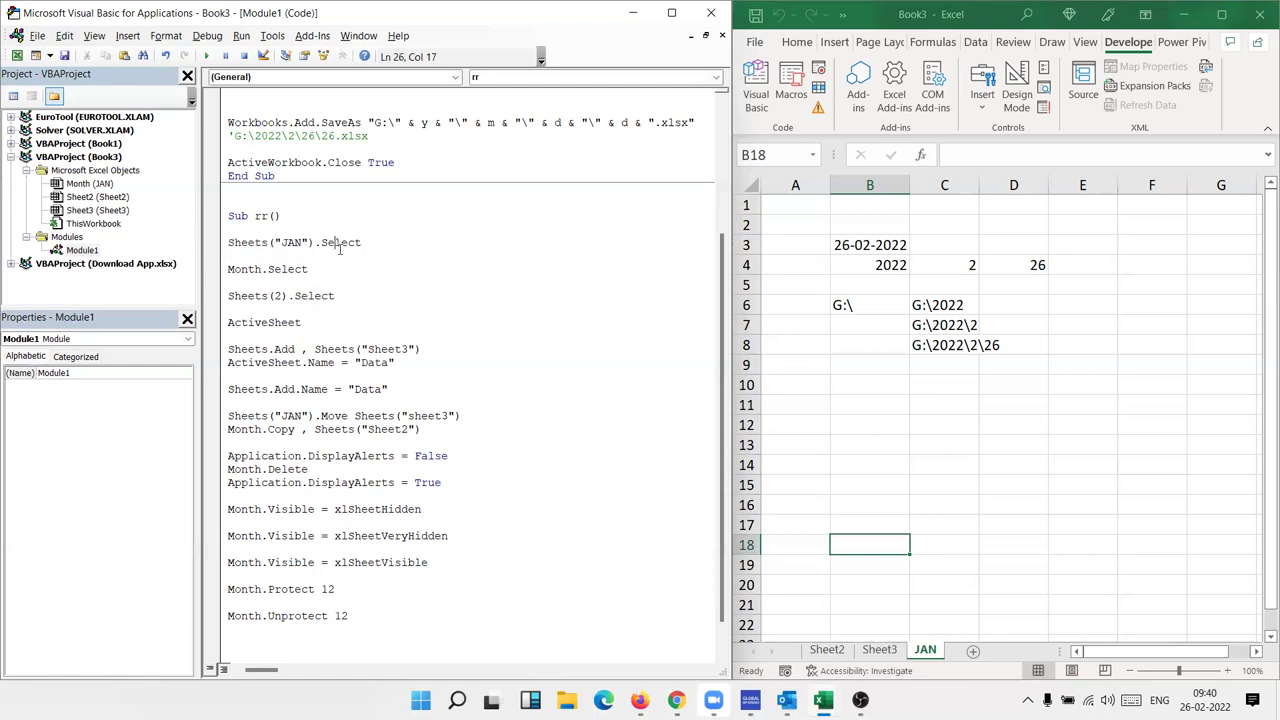
pyautogui.moveTo(336, 243); pyautogui.dragTo(247, 278)
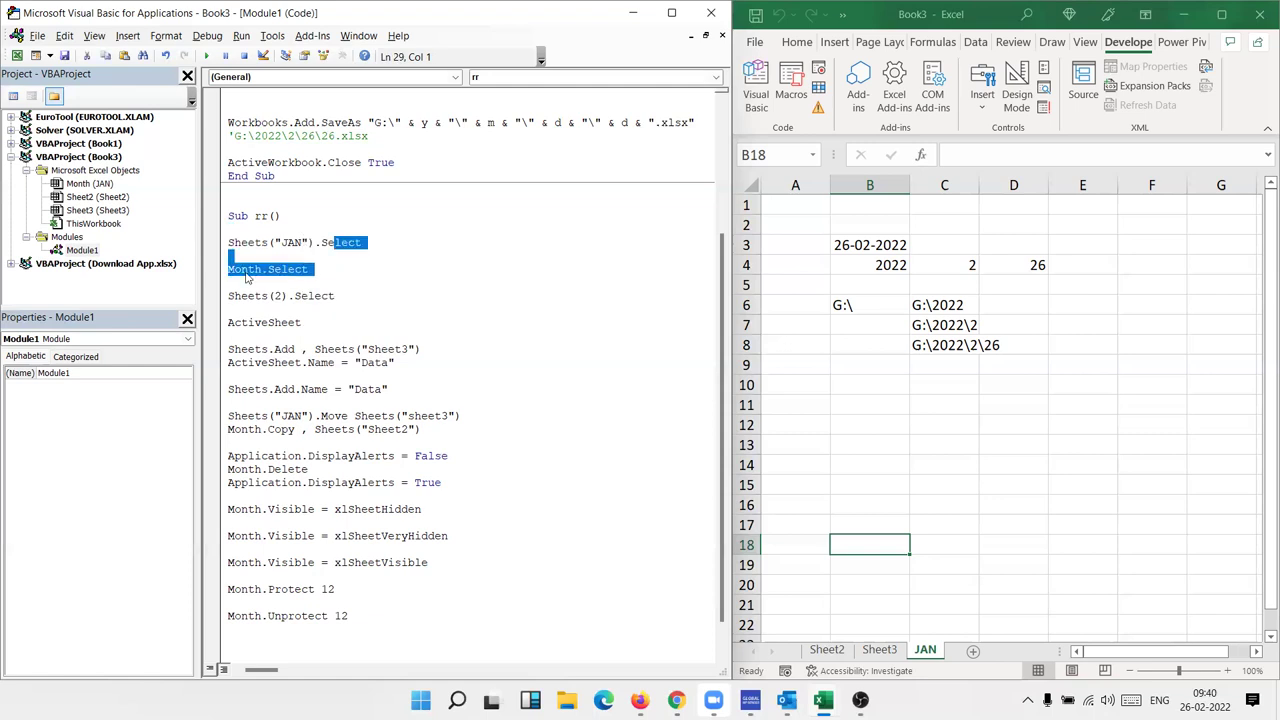
pyautogui.doubleClick(281, 322)
pyautogui.click(326, 324)
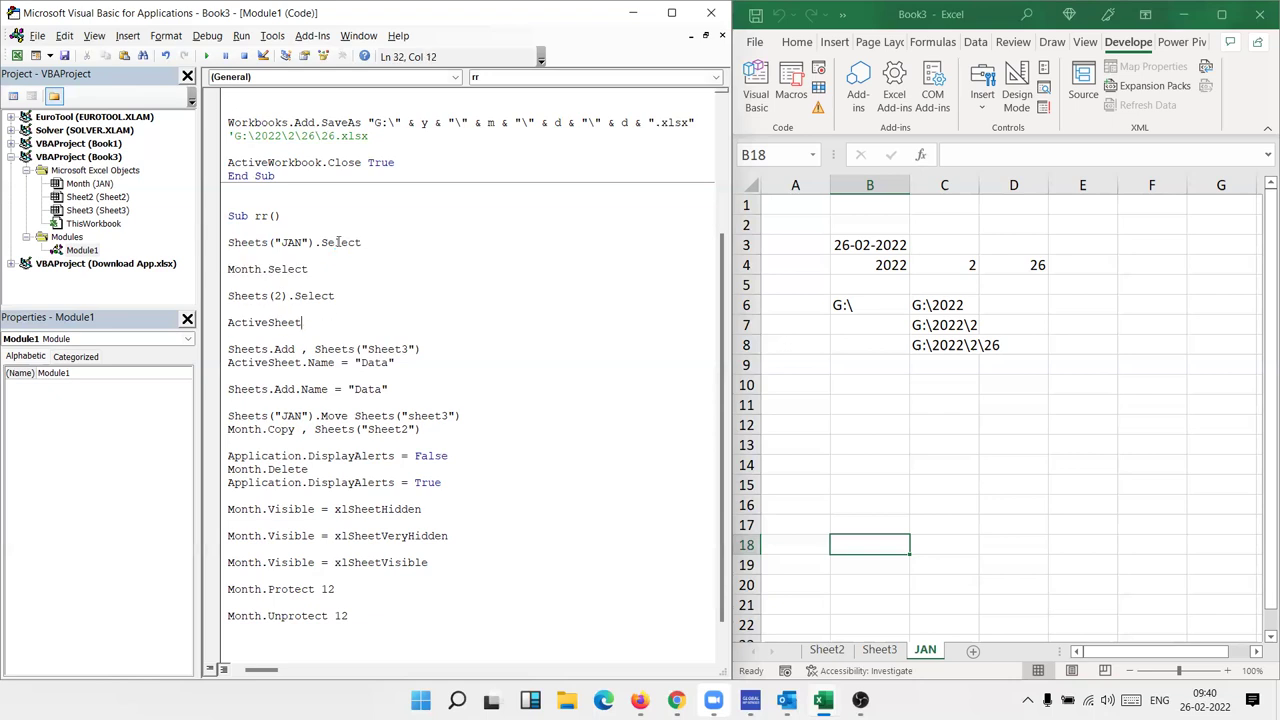
pyautogui.doubleClick(343, 162)
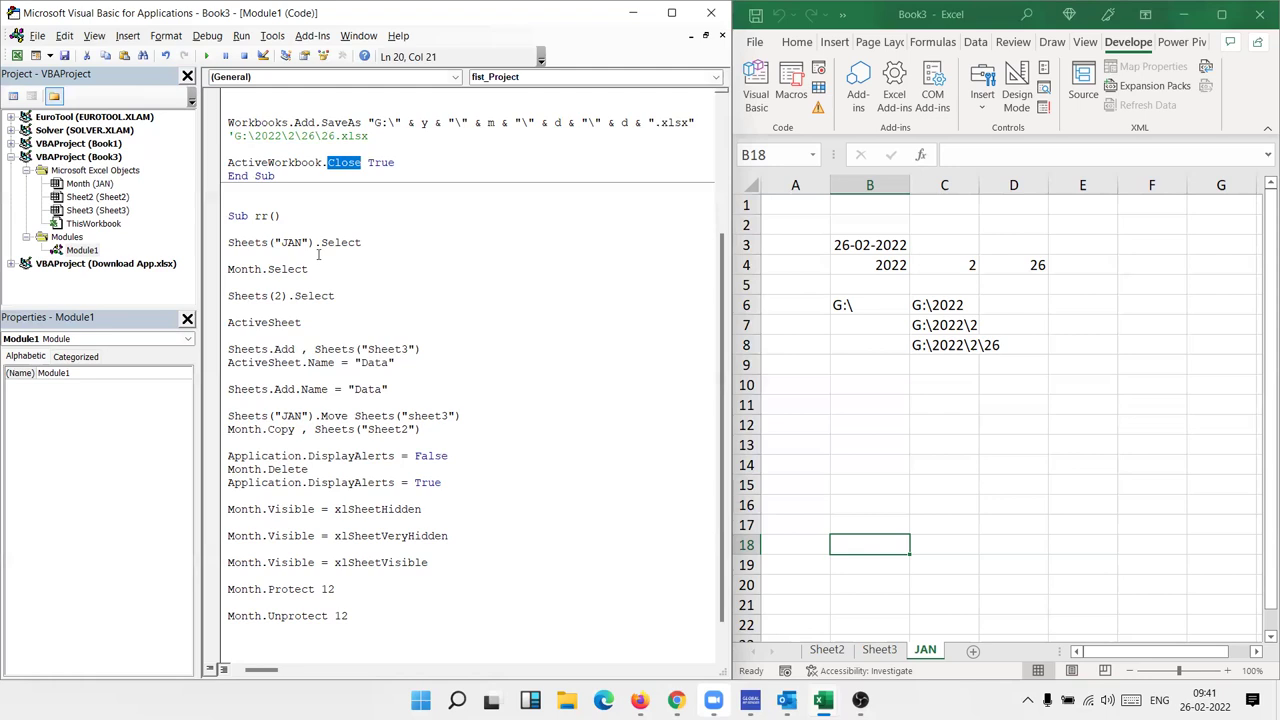
pyautogui.scroll(-1, 388, 588)
pyautogui.moveTo(350, 577)
pyautogui.mouseDown()
pyautogui.moveTo(229, 190)
pyautogui.moveTo(229, 203)
pyautogui.mouseUp()
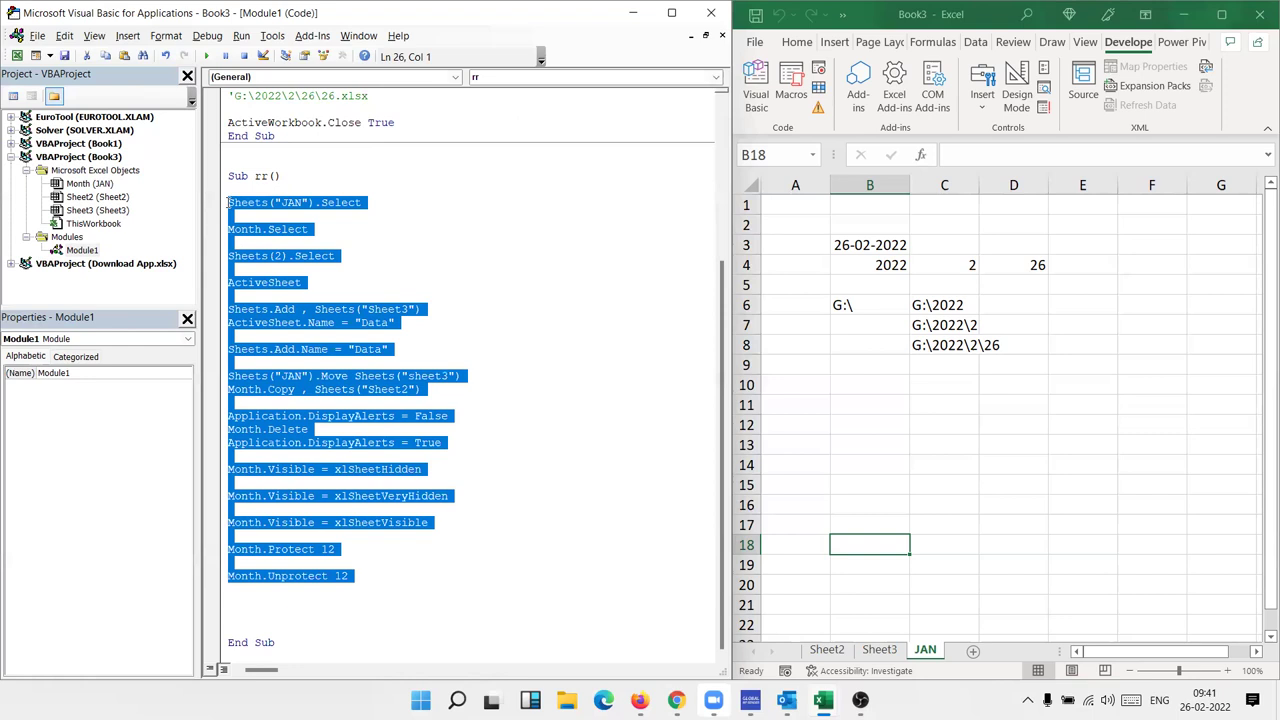
pyautogui.scroll(2, 229, 203)
pyautogui.moveTo(316, 176); pyautogui.dragTo(268, 109)
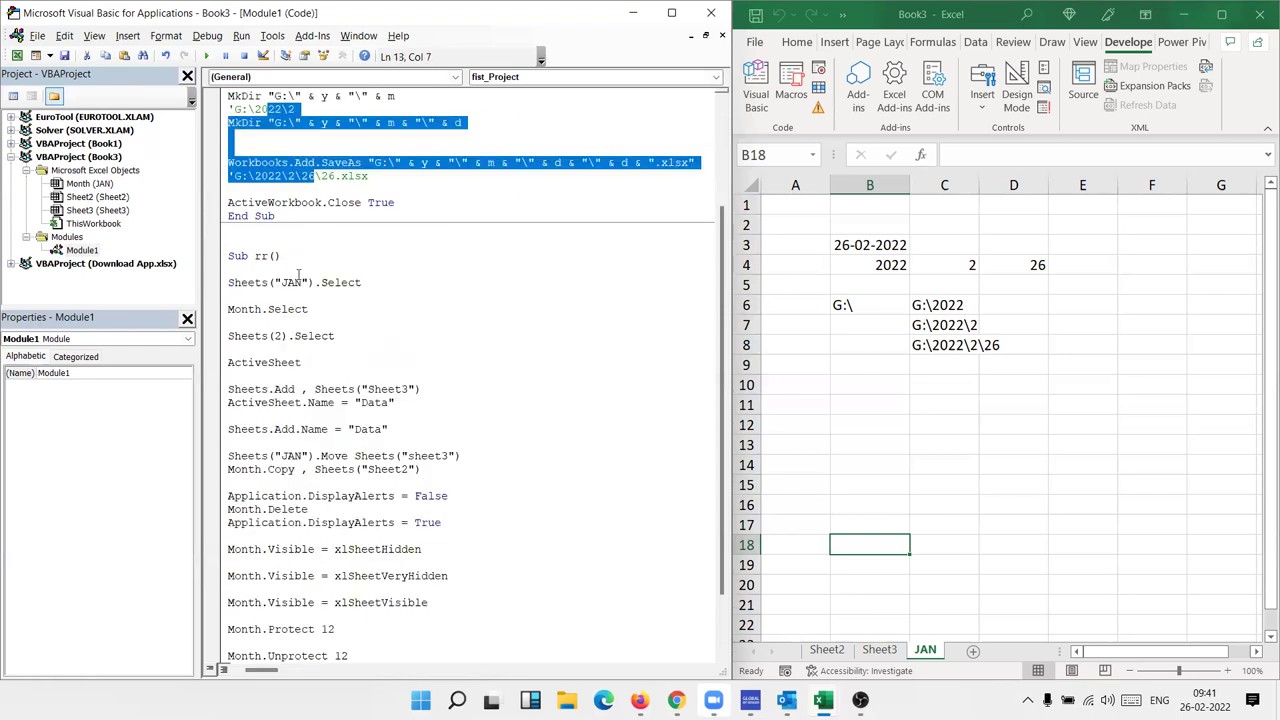
pyautogui.moveTo(395, 402)
pyautogui.mouseDown()
pyautogui.moveTo(287, 309)
pyautogui.moveTo(229, 309)
pyautogui.mouseUp()
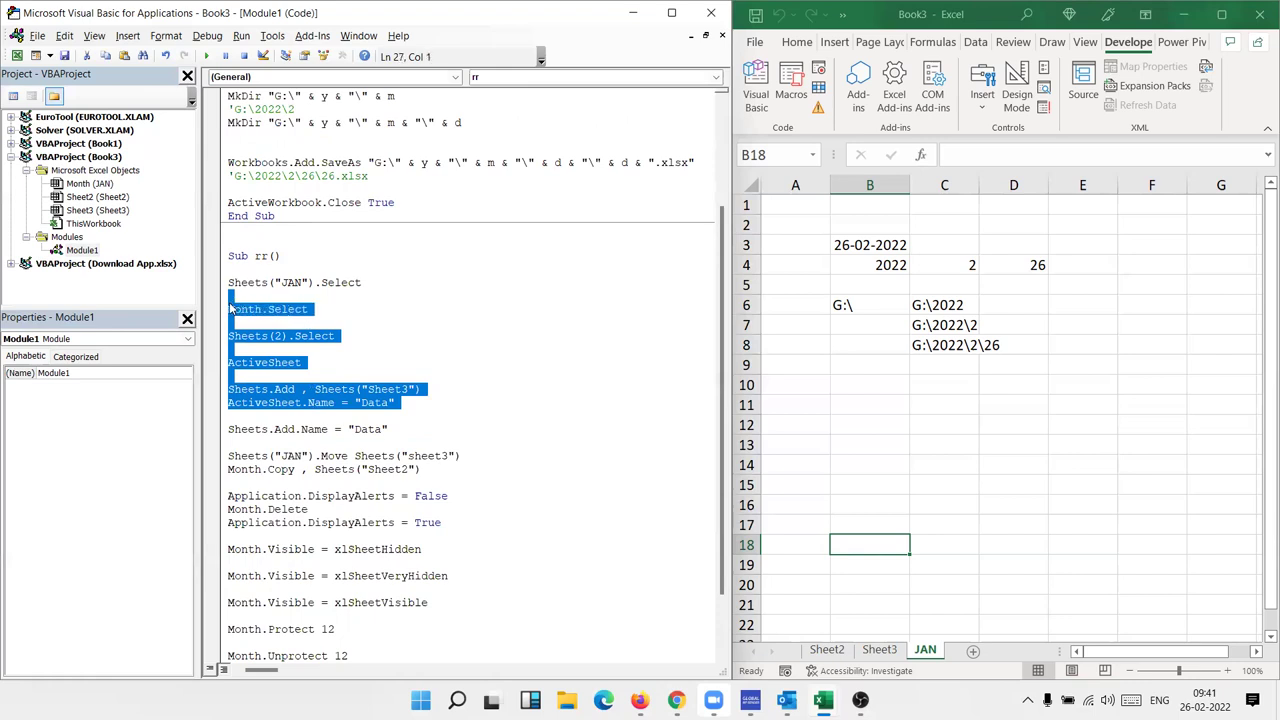
pyautogui.click(231, 309)
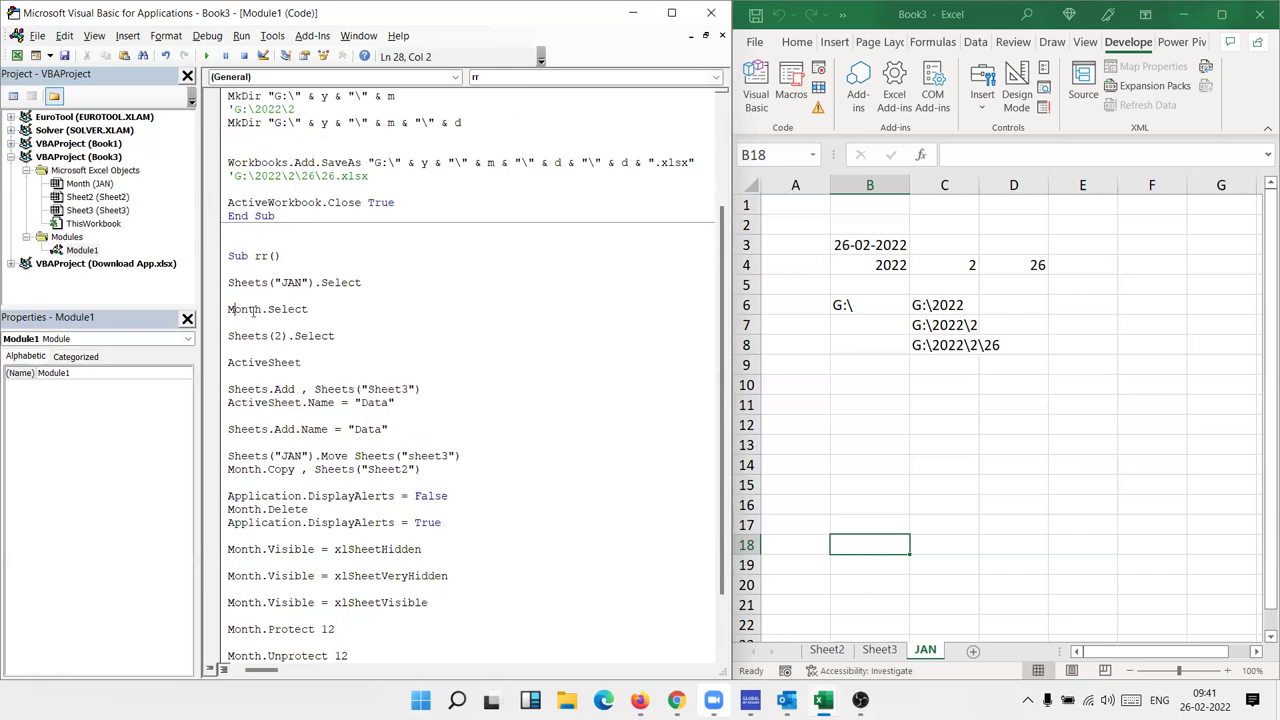
pyautogui.scroll(2, 375, 250)
pyautogui.moveTo(385, 256)
pyautogui.mouseDown()
pyautogui.moveTo(314, 242)
pyautogui.moveTo(228, 149)
pyautogui.mouseUp()
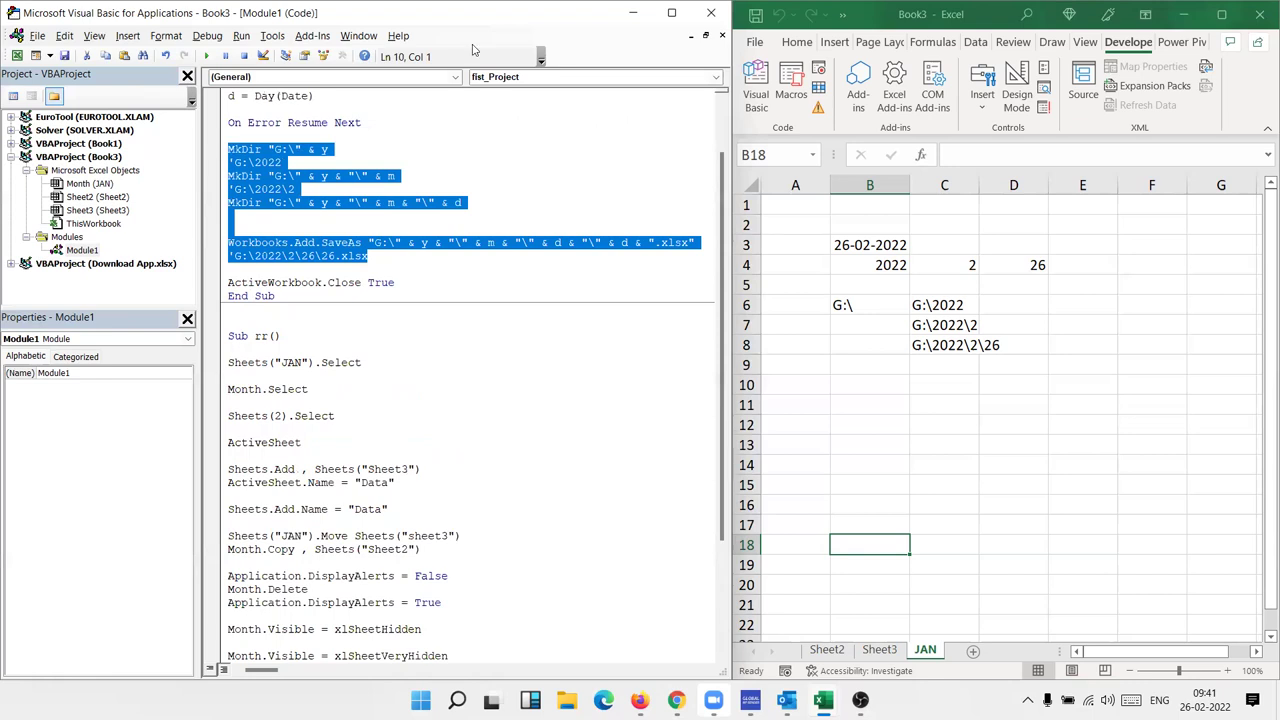